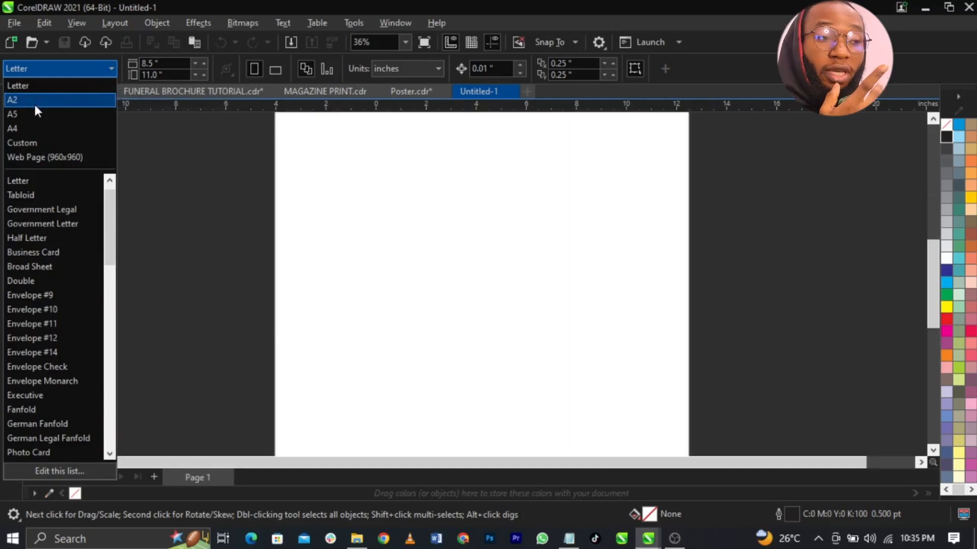
- Zoom out so the whole 420 × 594 mm A2 page fits in view
key("F3")
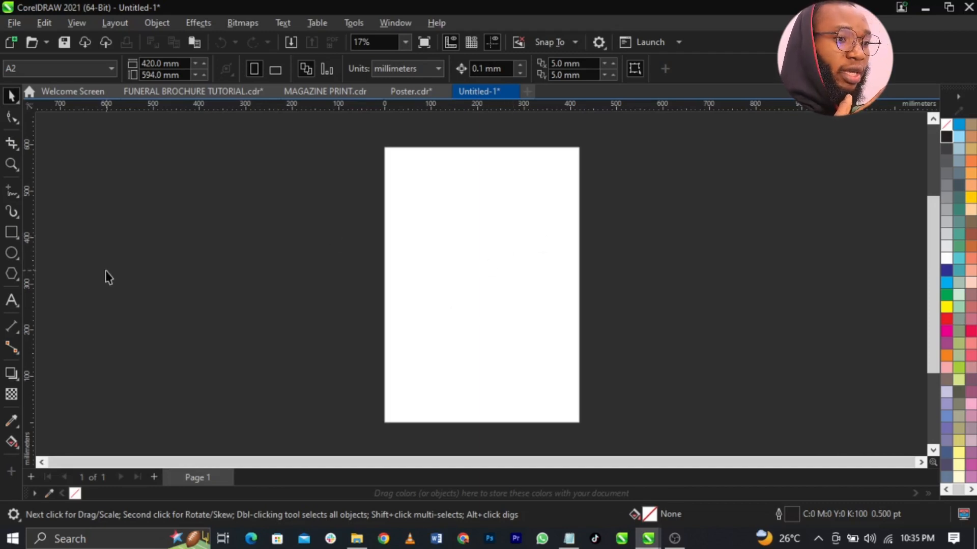
- Draw a rectangle from corner to corner covering the whole A2 page
left_click(11, 232)
left_click_drag(385, 149, 578, 421)
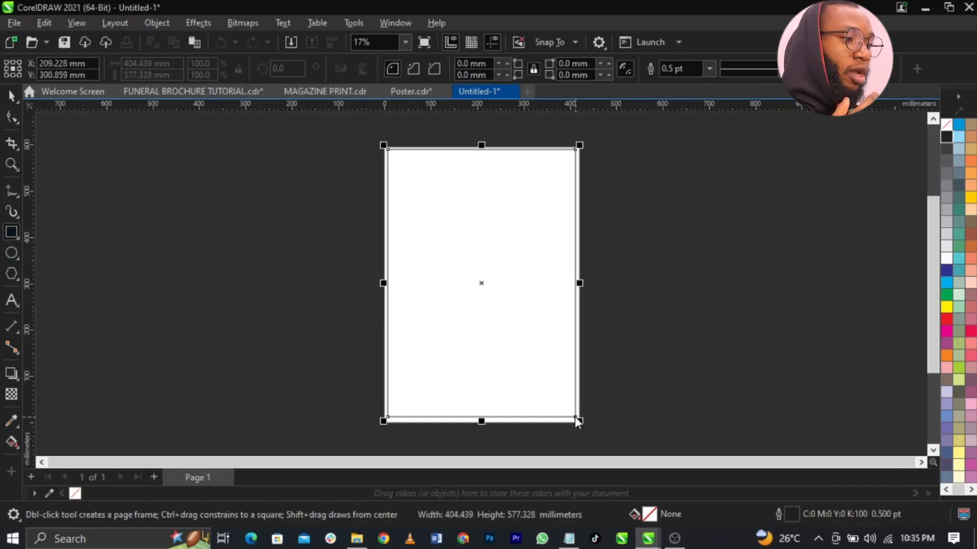
key("space")
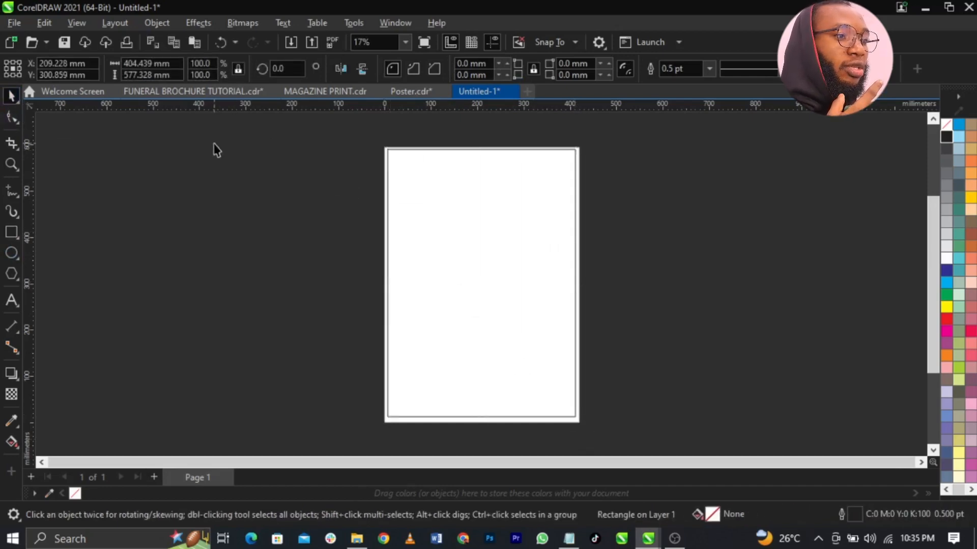
- Switch the document's measurement units to inches
left_click(216, 150)
left_click(399, 66)
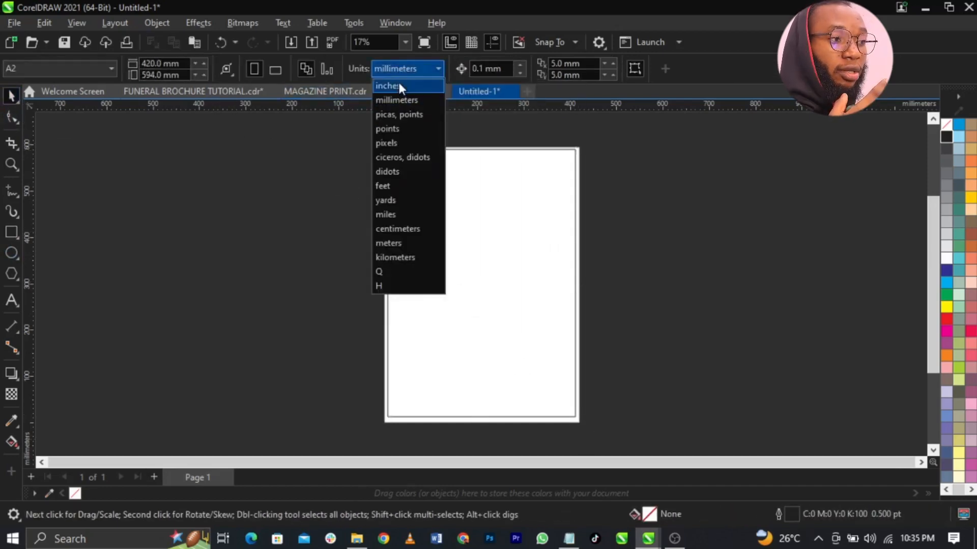
left_click(398, 84)
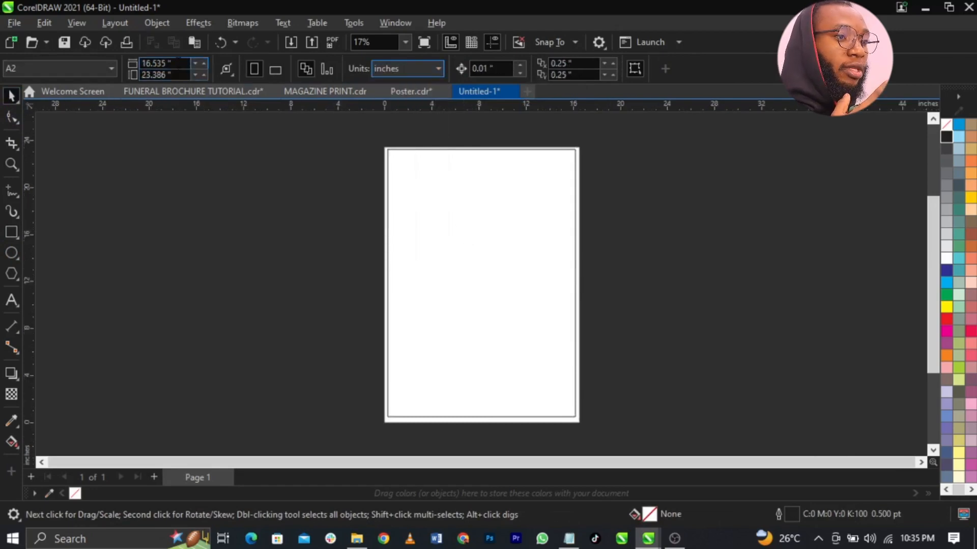
left_click(448, 231)
scroll(433, 168, "up", 4)
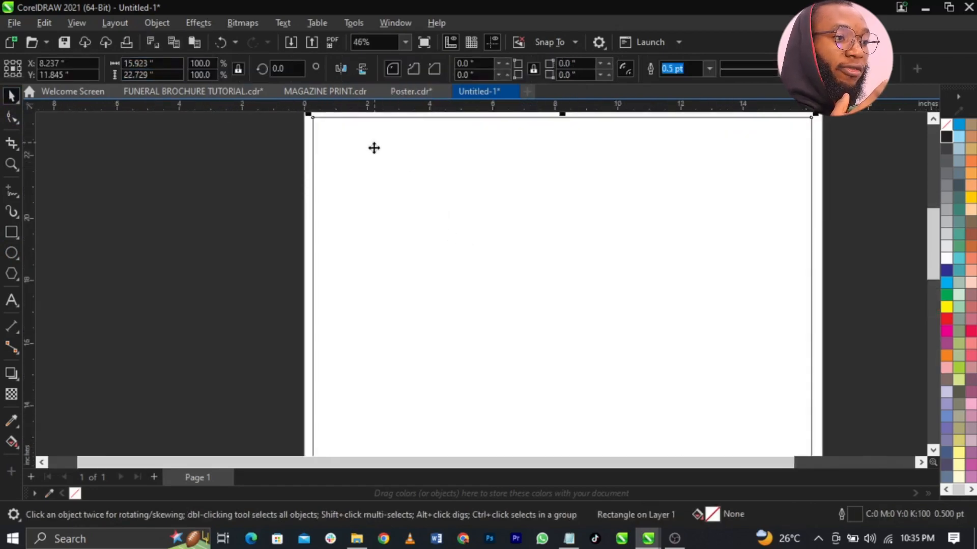
scroll(397, 162, "down", 4)
scroll(425, 216, "up", 1)
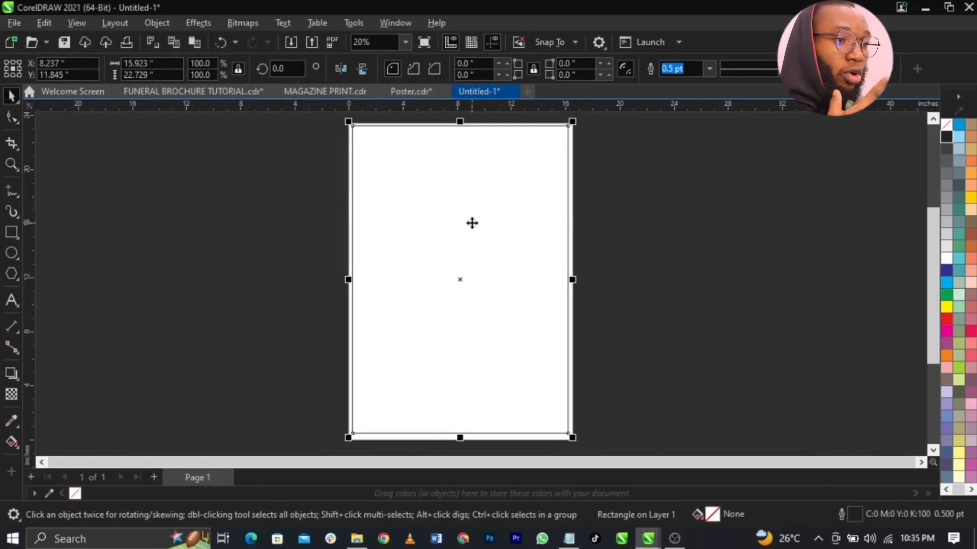
- Copy the 16.535-inch page width and reselect the page-sized rectangle
left_click(274, 196)
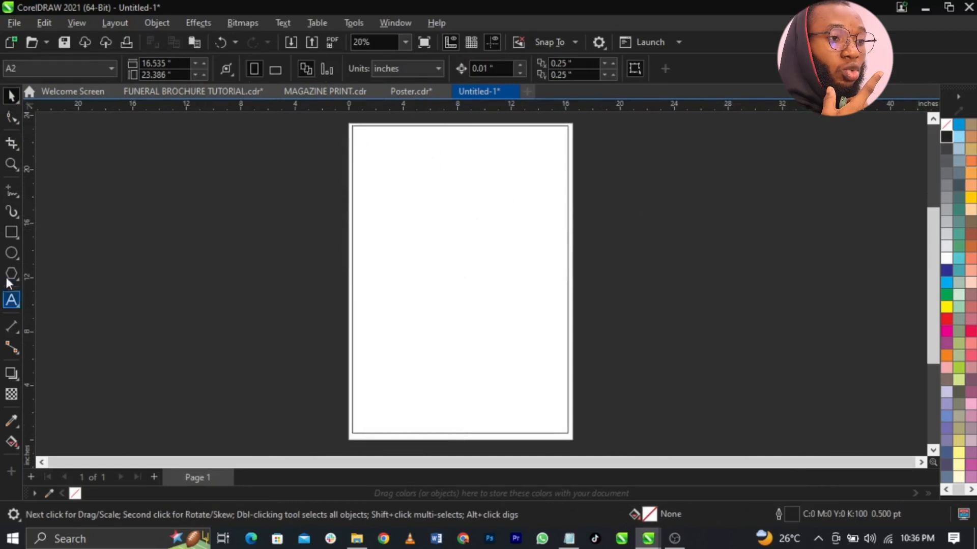
left_click(11, 232)
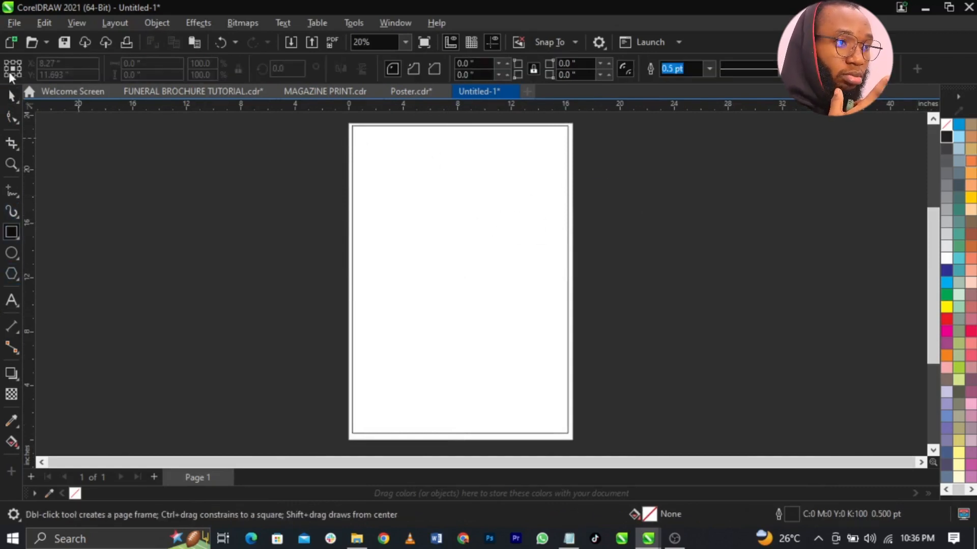
left_click(12, 95)
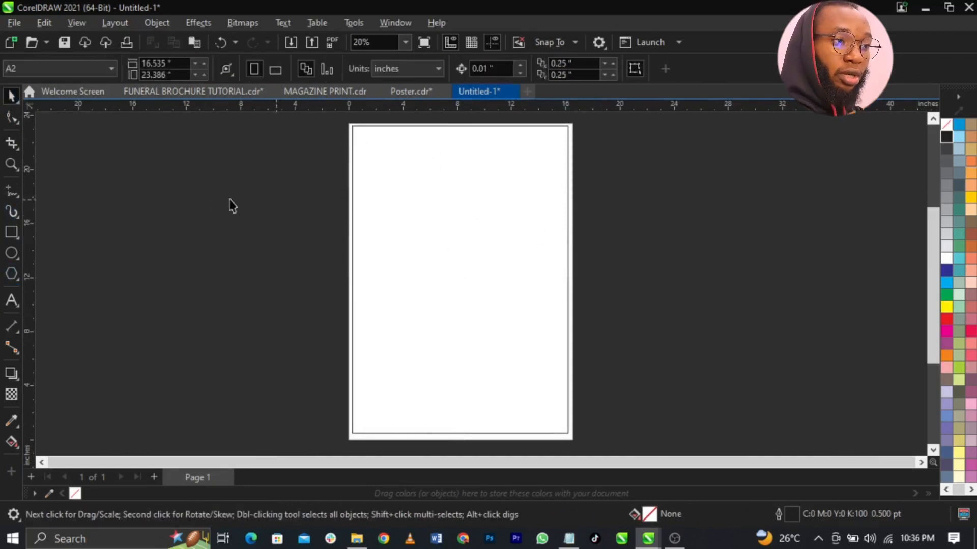
left_click(174, 65)
key("ctrl+c")
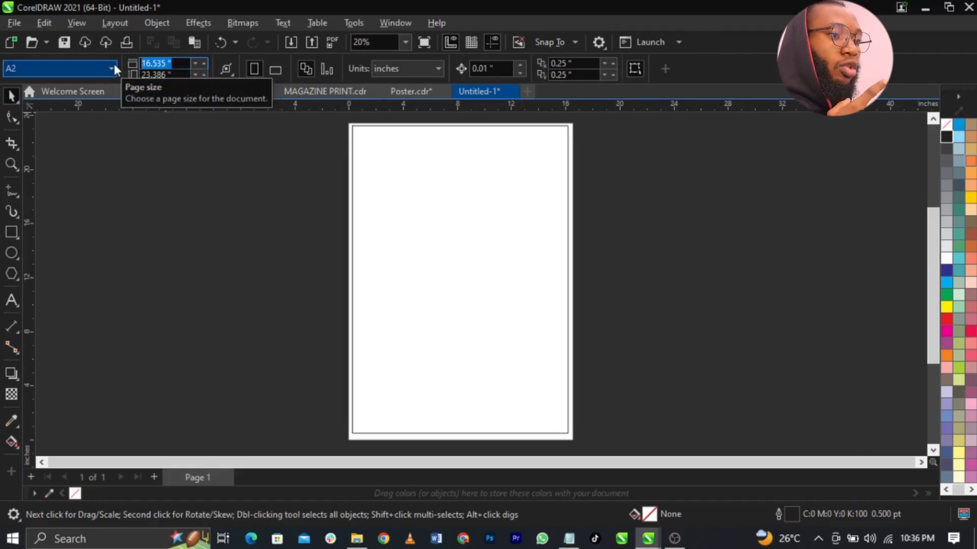
left_click(468, 196)
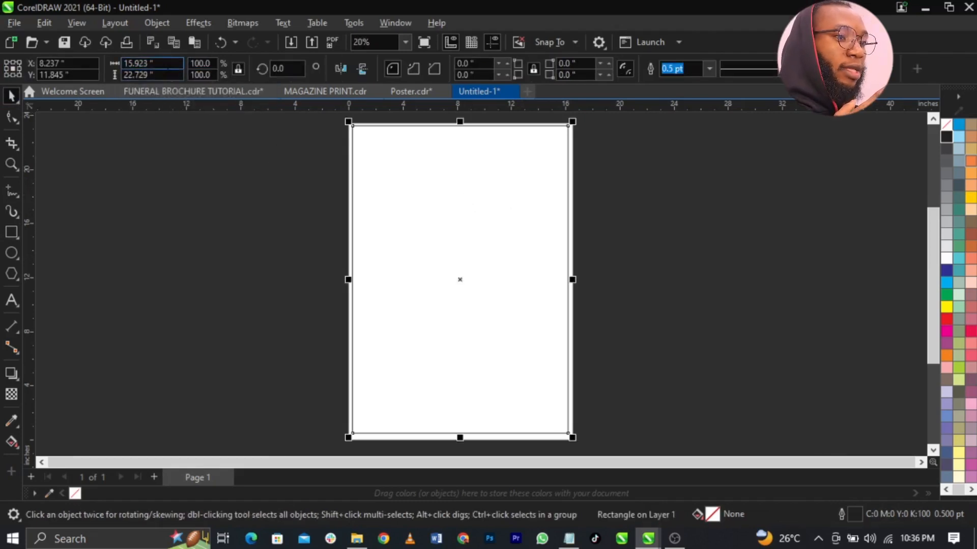
- Set the rectangle's width to 16.535 inches
left_click_drag(168, 65, 100, 60)
key("ctrl+v")
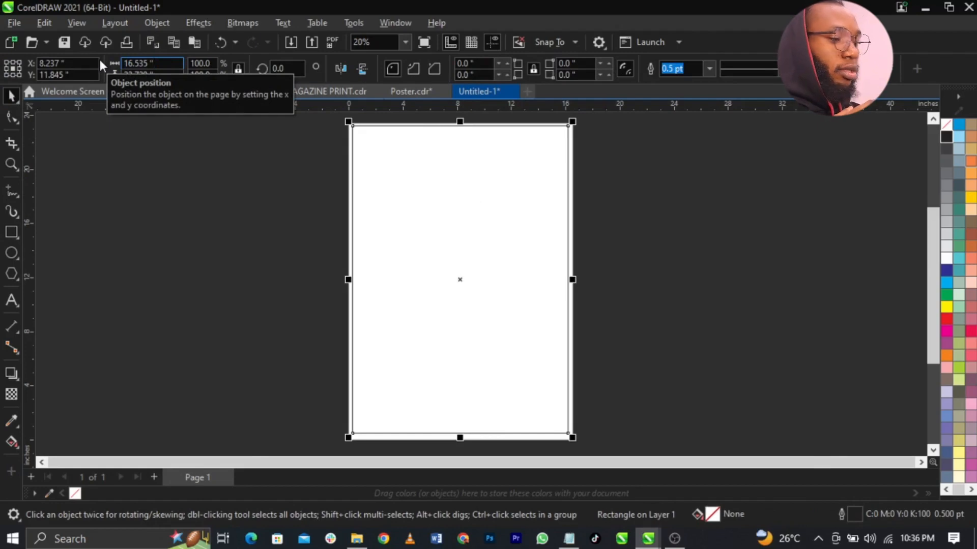
key("Return")
left_click(183, 148)
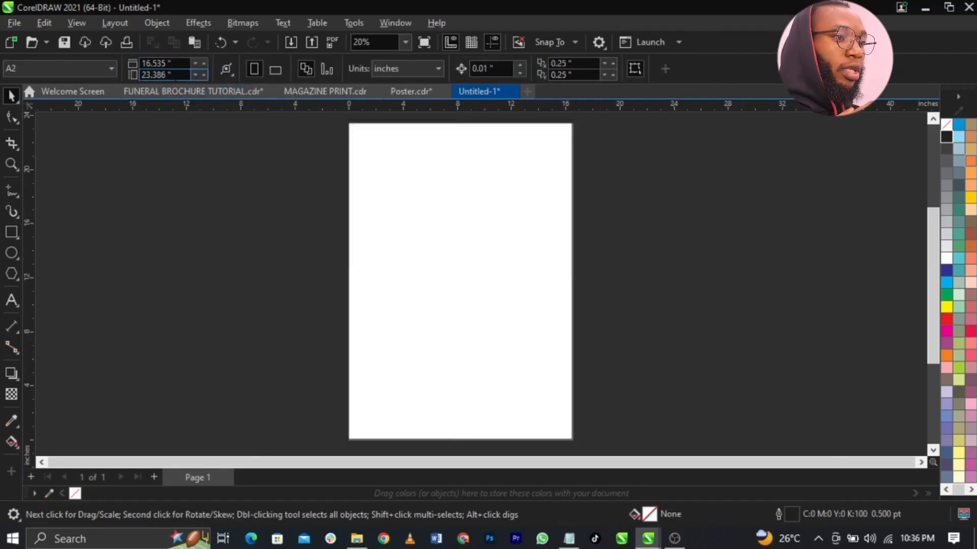
left_click(364, 168)
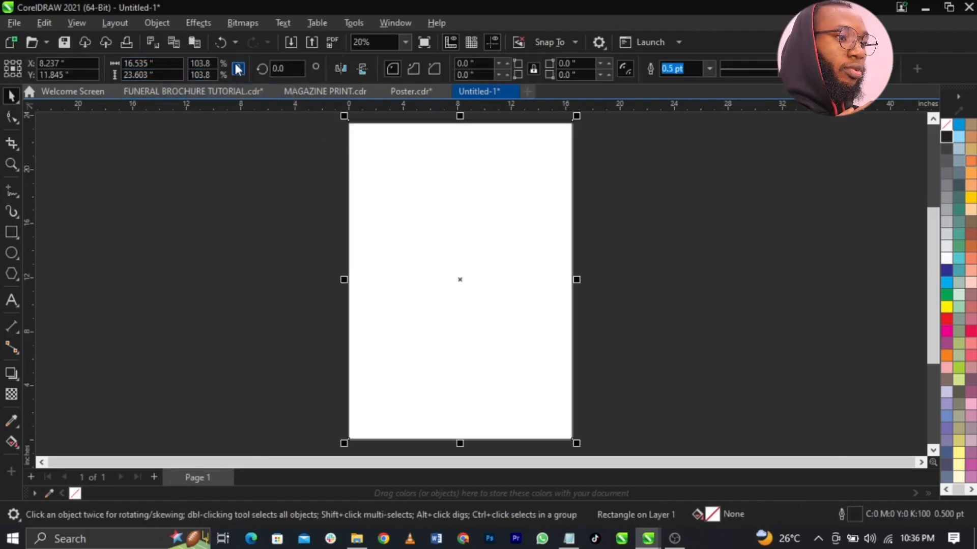
left_click(184, 122)
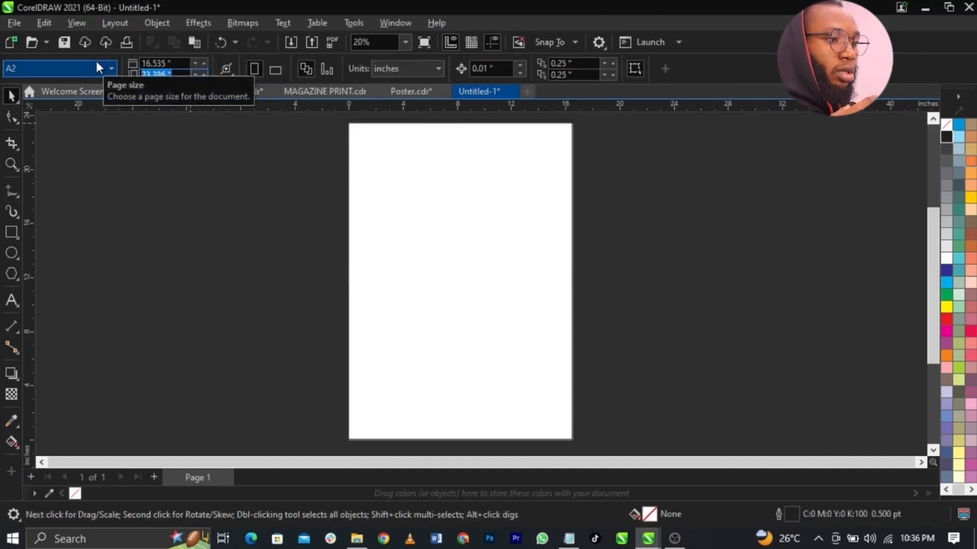
- Set the rectangle's height to 23.386 inches and centre it on the page
left_click(345, 252)
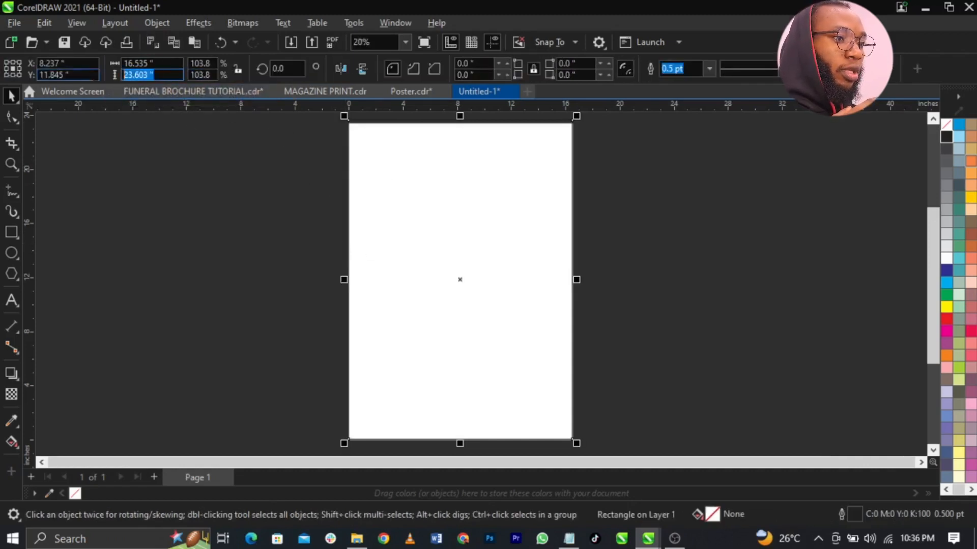
type("23.386")
key("Return")
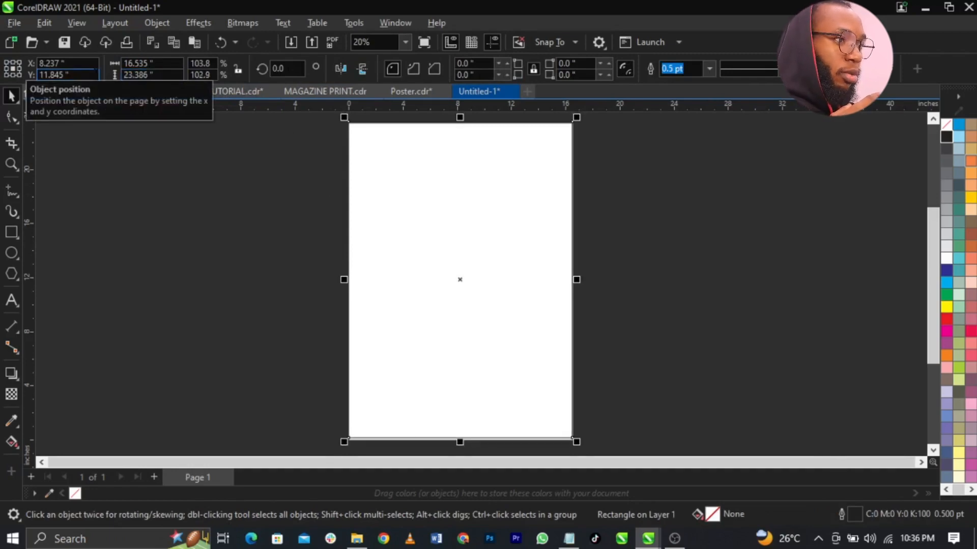
key("p")
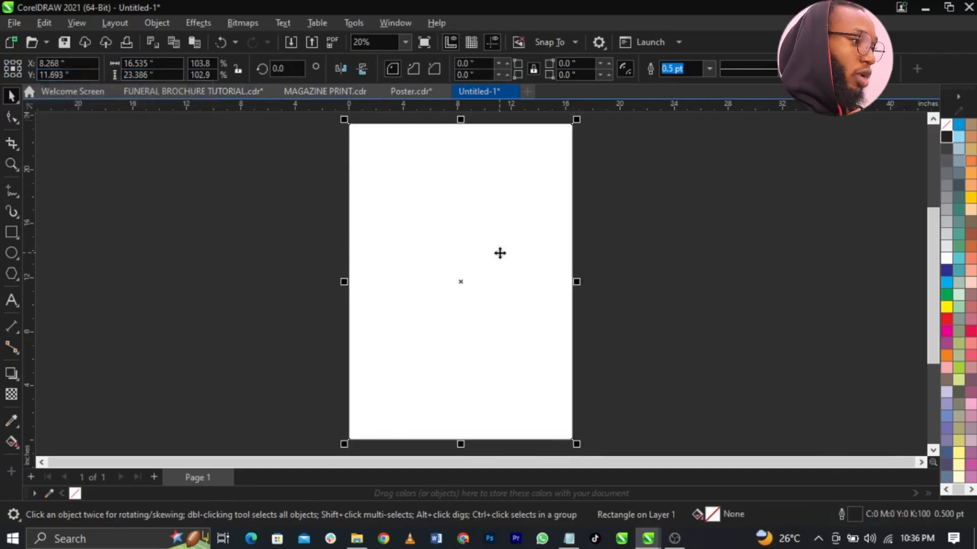
left_click_drag(498, 253, 559, 259)
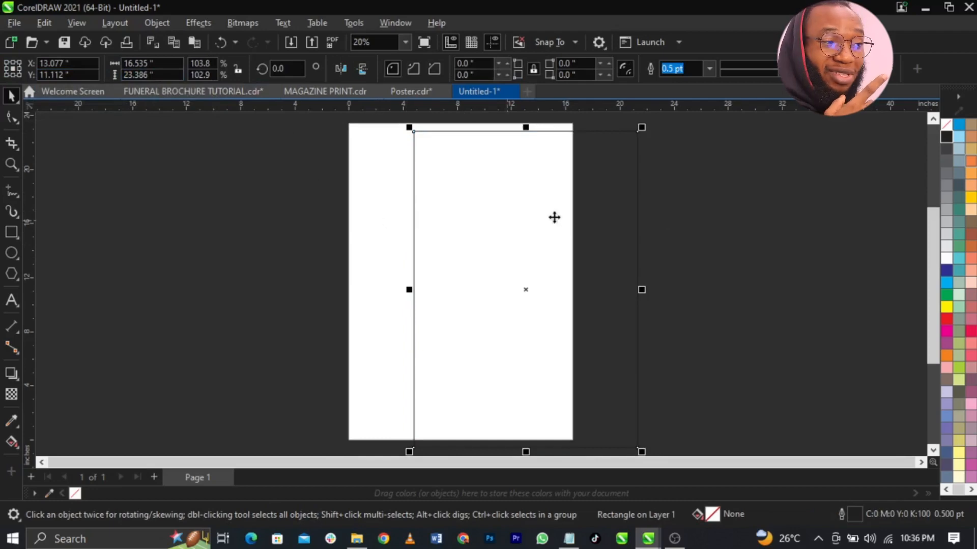
key("p")
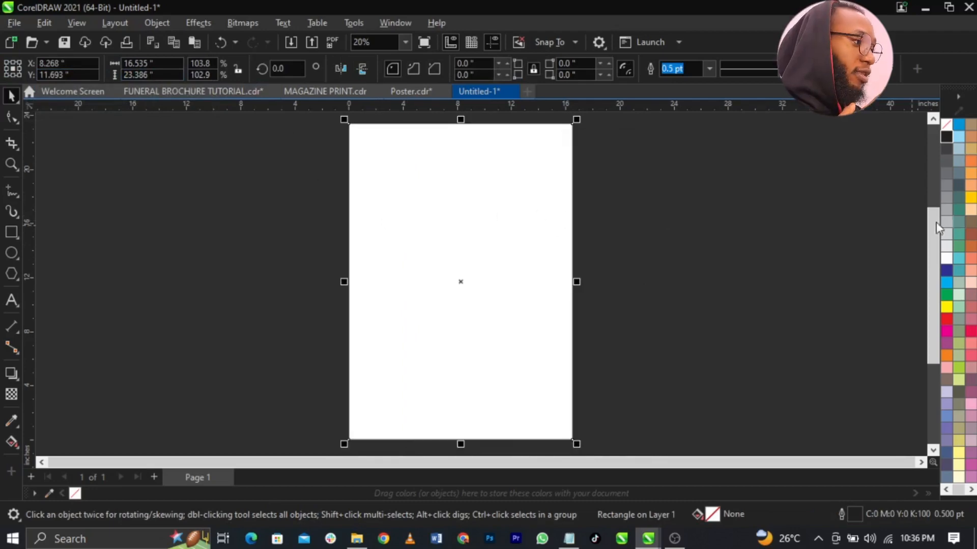
- Apply a palette swatch as the rectangle's outline colour
right_click(948, 124)
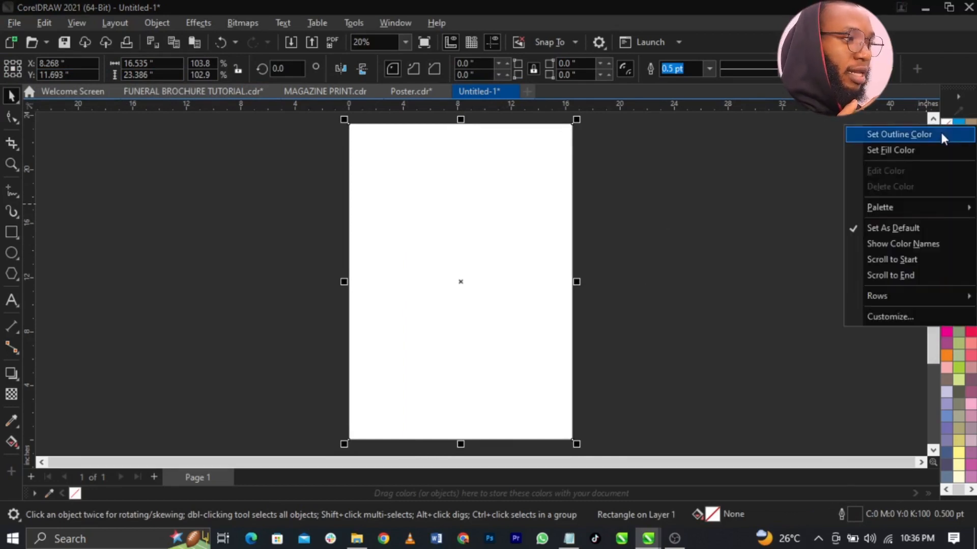
left_click(940, 134)
left_click(196, 218)
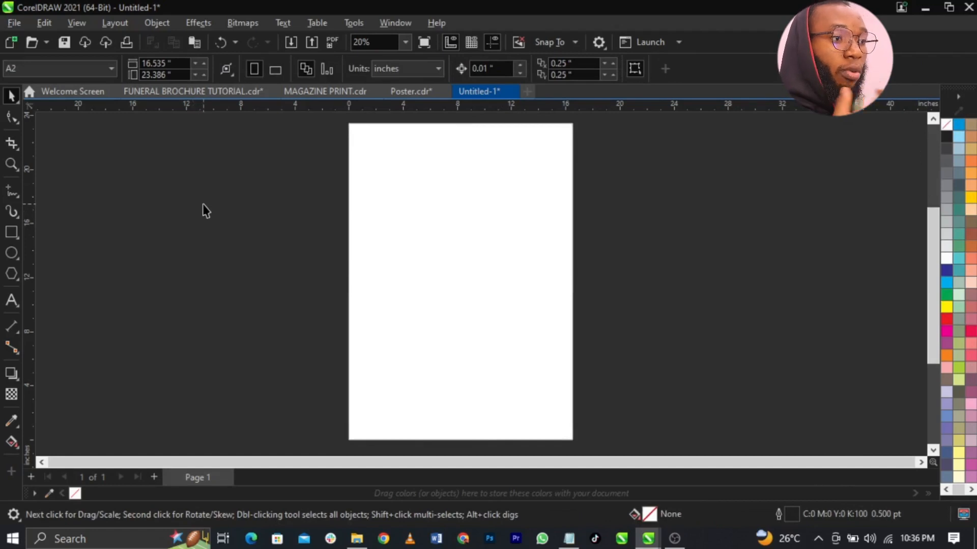
- Import the top row of images from the FUNERAL POSTER DESIGN folder, placing the vine left of the page
left_click(13, 24)
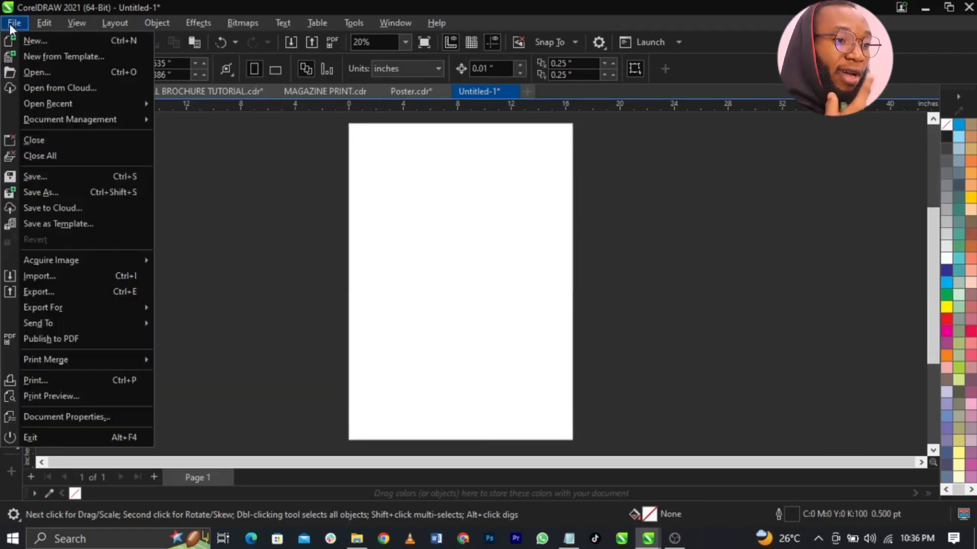
left_click(72, 281)
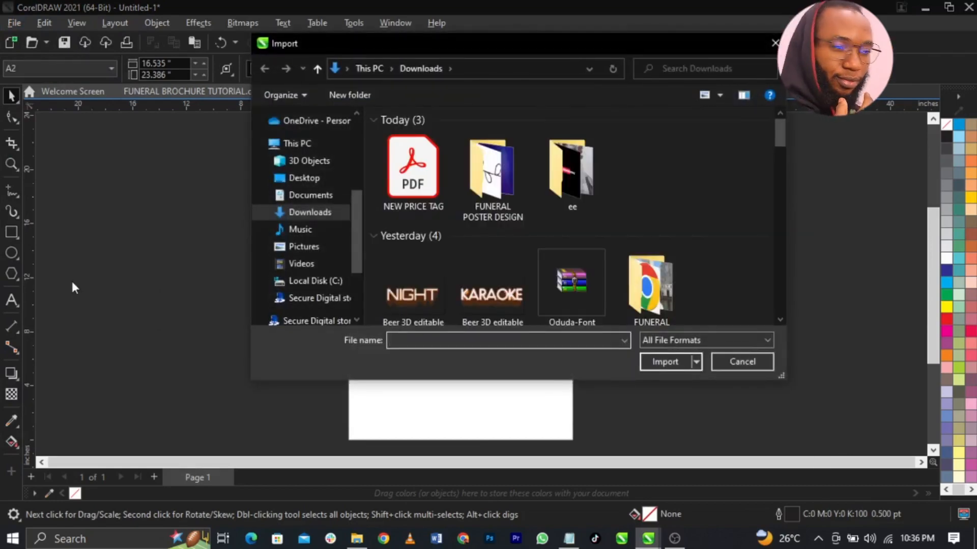
double_click(496, 197)
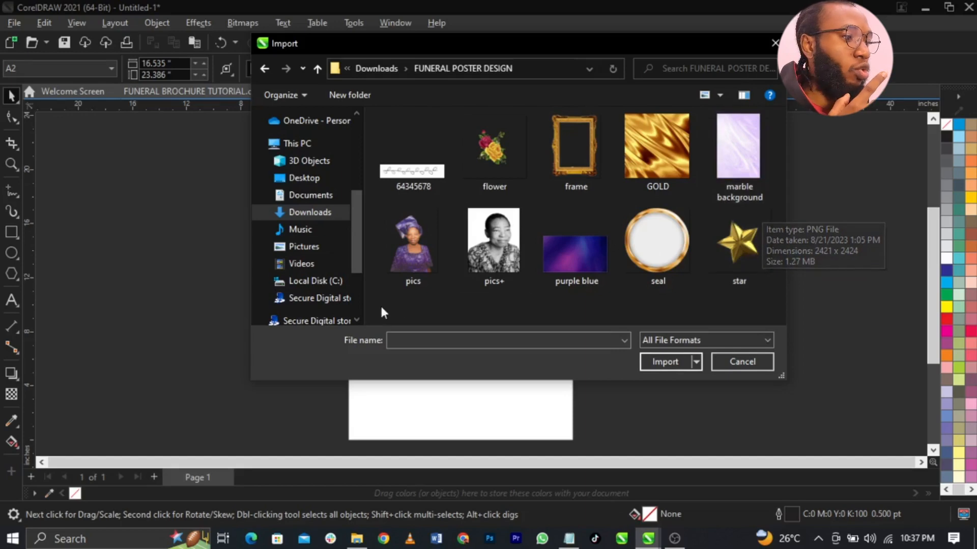
left_click_drag(376, 110, 741, 144)
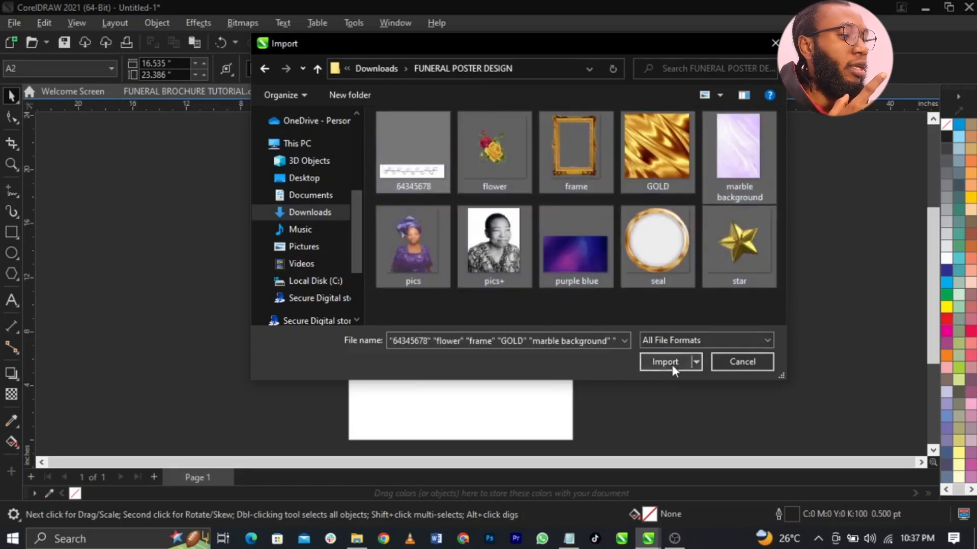
left_click(666, 361)
left_click(178, 207)
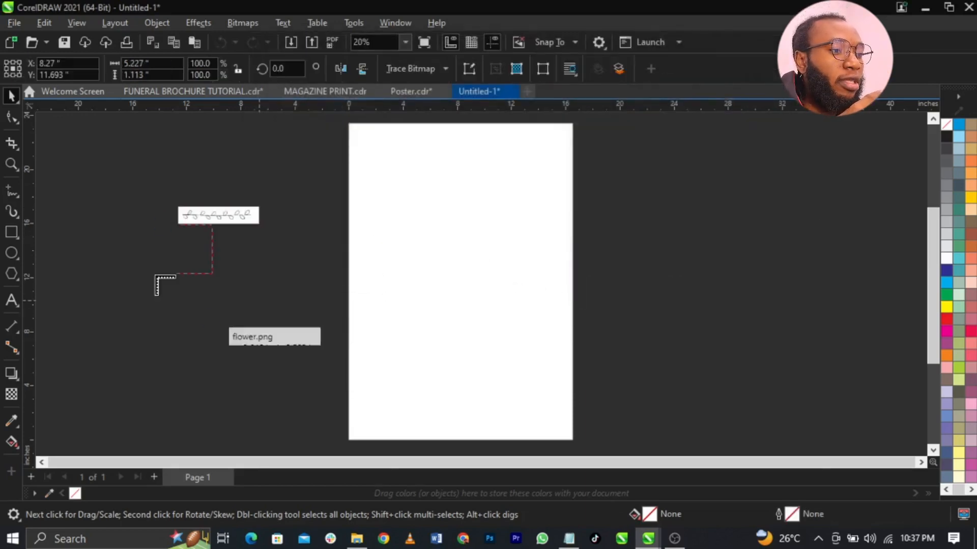
- Place the flower, gold, marble, portrait, purple, round frame and star images beside the page
left_click(176, 237)
left_click(157, 277)
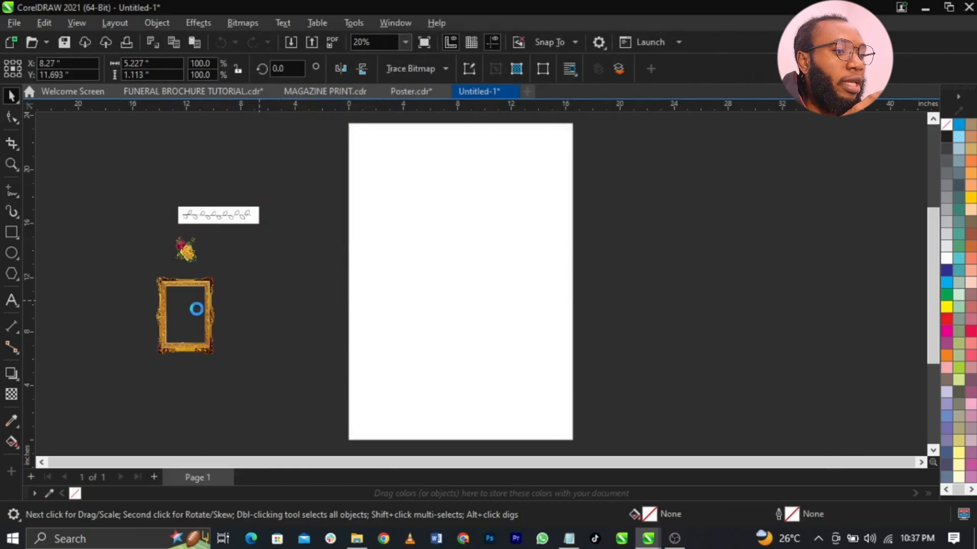
left_click(271, 249)
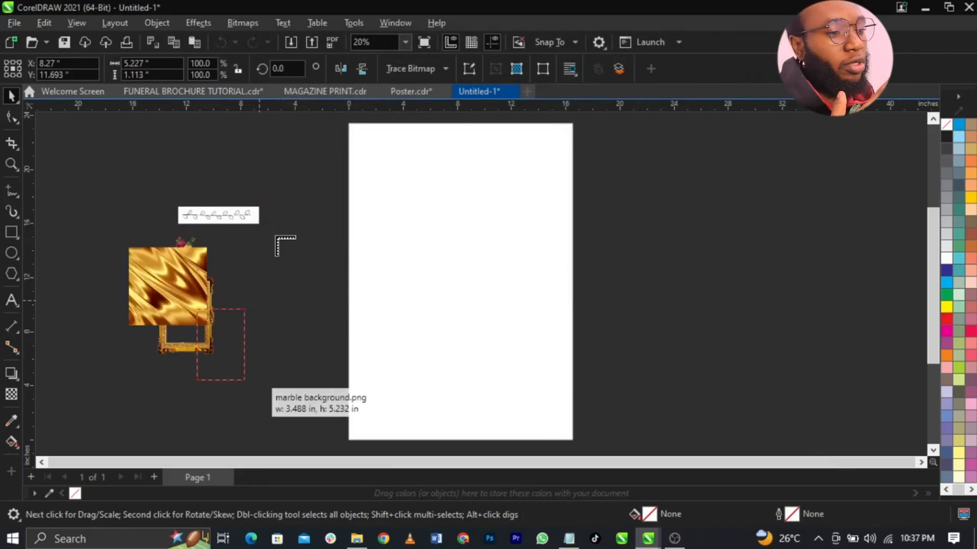
left_click(277, 240)
left_click(276, 237)
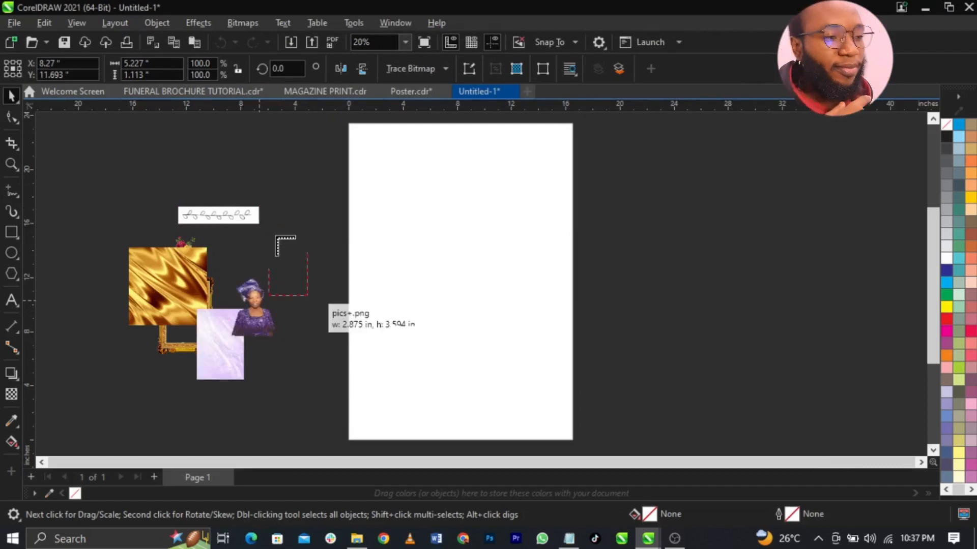
left_click(279, 238)
left_click(268, 248)
left_click_drag(259, 164, 302, 186)
left_click_drag(153, 174, 210, 229)
left_click_drag(128, 218, 167, 257)
- Move the woman's colour photo up and to the left
left_click(81, 228)
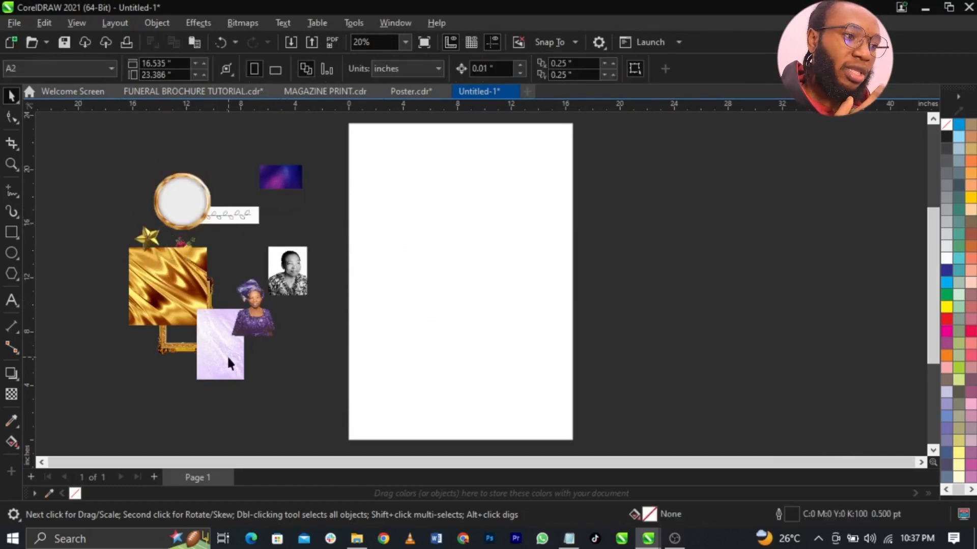
left_click(250, 317)
scroll(250, 317, "up", 5)
scroll(251, 321, "down", 3)
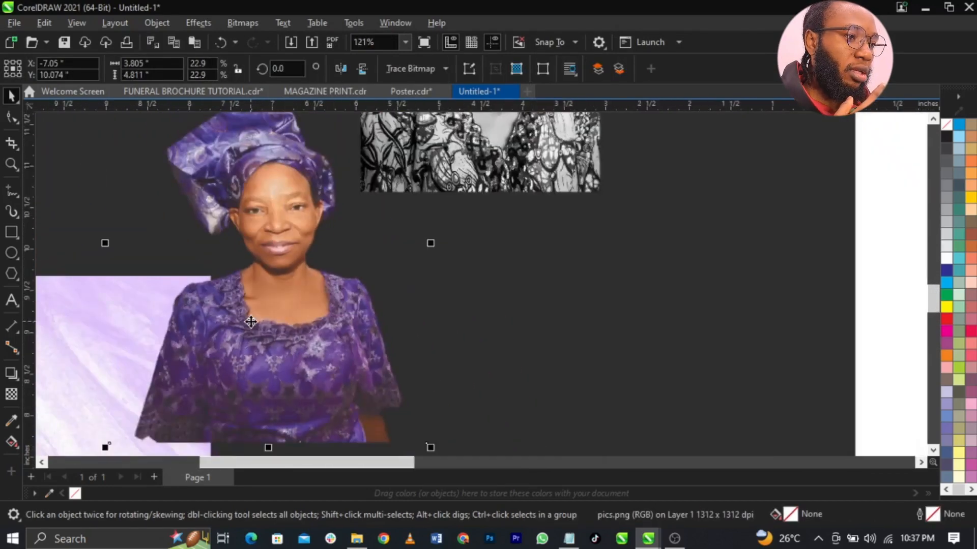
left_click_drag(273, 279, 223, 186)
scroll(223, 185, "up", 4)
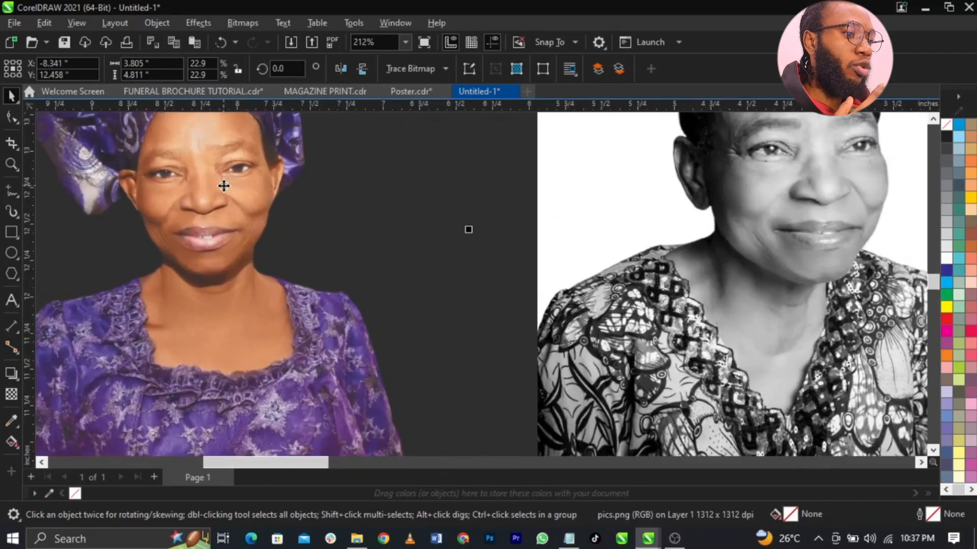
scroll(224, 186, "down", 7)
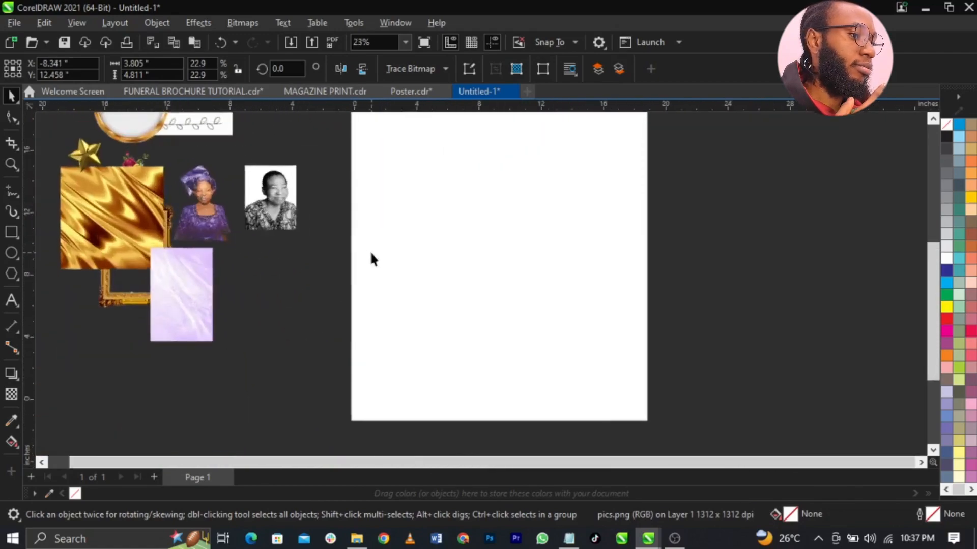
scroll(437, 182, "down", 2)
scroll(438, 182, "up", 2)
scroll(438, 184, "down", 2)
left_click(489, 283)
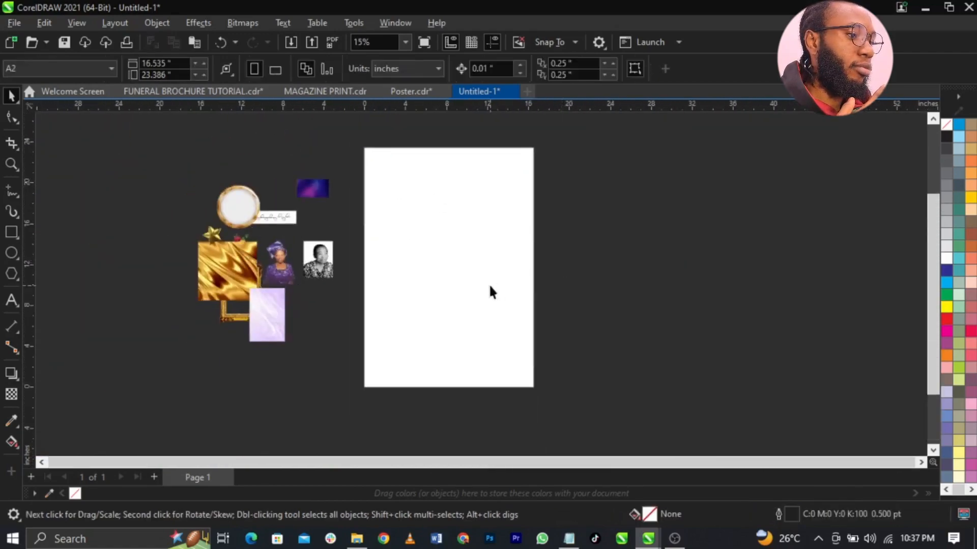
scroll(489, 283, "up", 1)
scroll(506, 264, "down", 2)
scroll(506, 264, "up", 1)
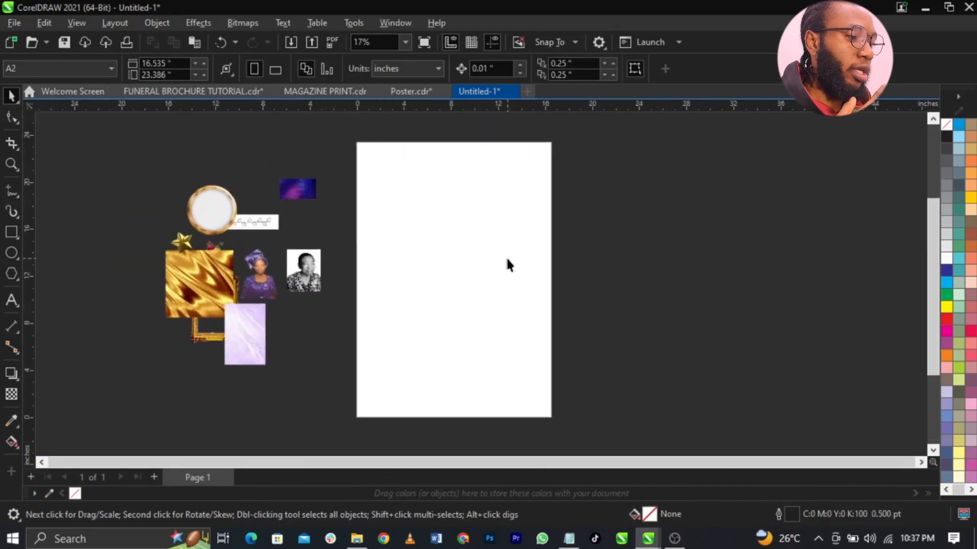
- Bring up the Notepad funeral wording and move it aside
left_click(568, 539)
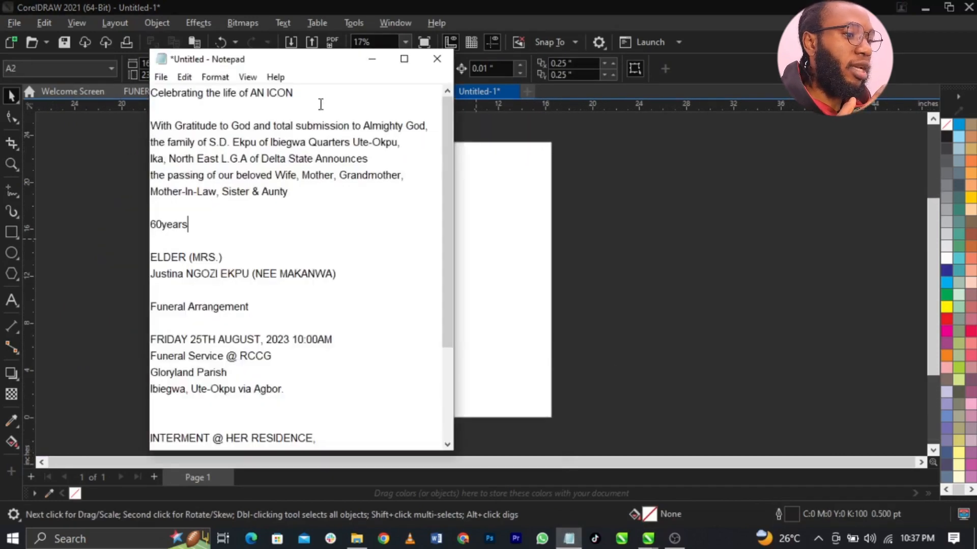
left_click_drag(315, 72, 752, 111)
left_click(525, 249)
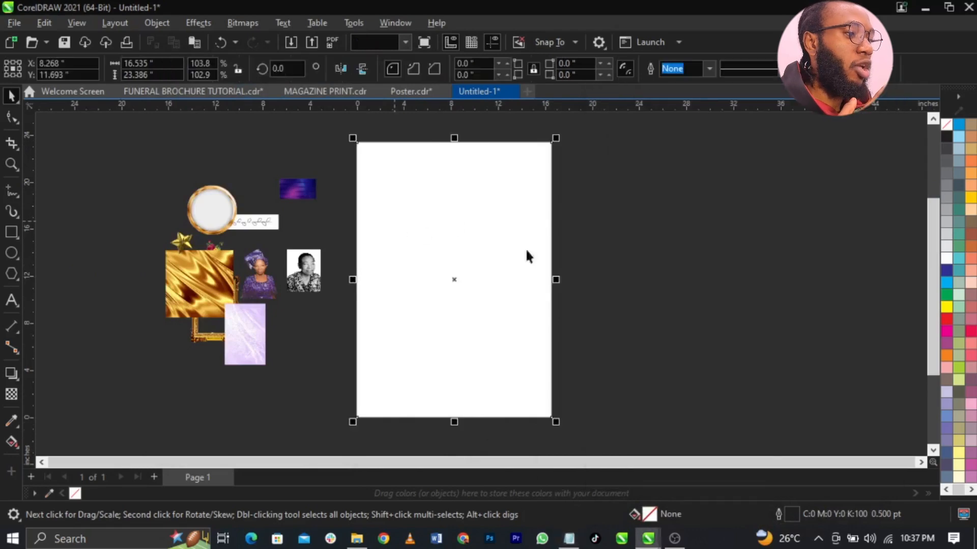
- Move the woman's photo aside and enlarge the marble image over the page
left_click_drag(260, 277, 412, 393)
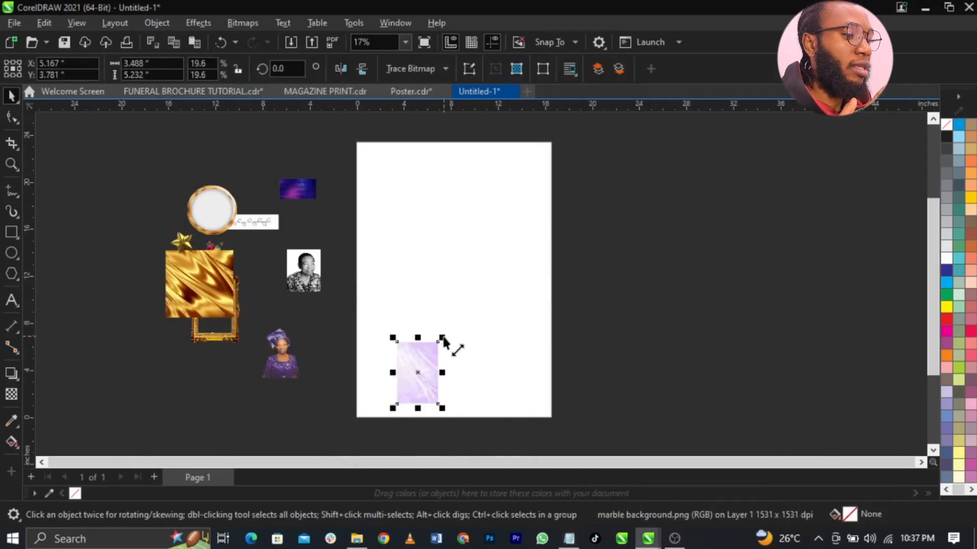
left_click_drag(444, 342, 639, 110)
left_click_drag(523, 267, 532, 312)
scroll(484, 289, "up", 2)
scroll(497, 310, "down", 2)
scroll(498, 310, "up", 1)
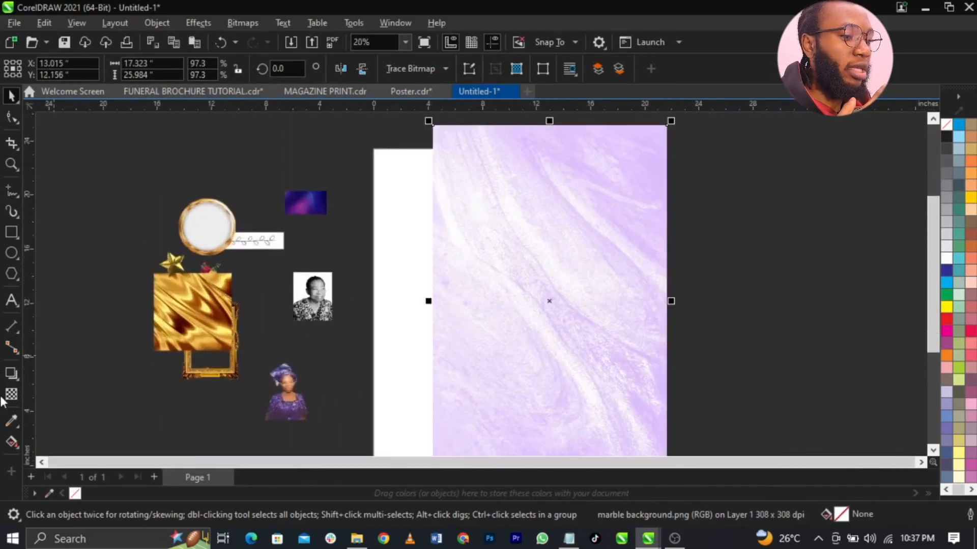
- Give the marble image a transparency of 90
left_click(12, 394)
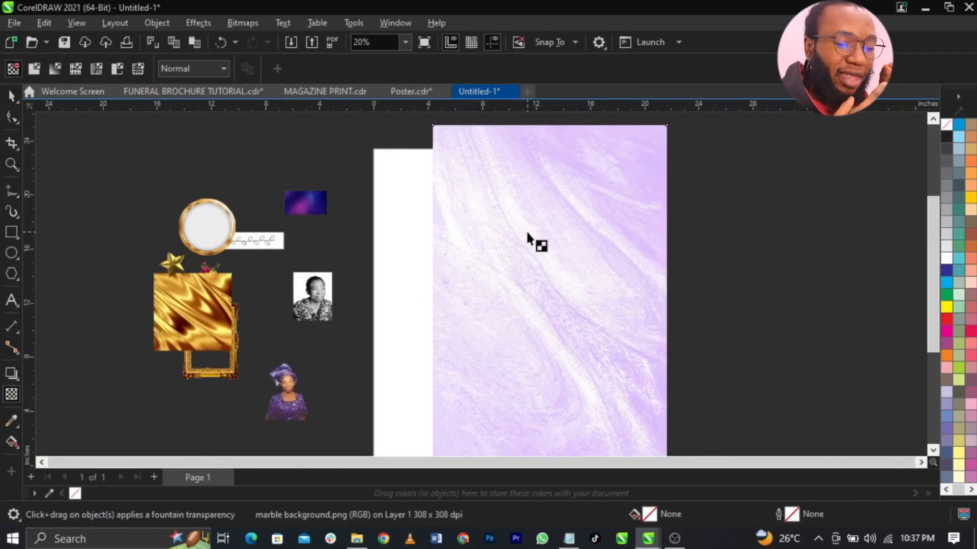
scroll(558, 303, "down", 2)
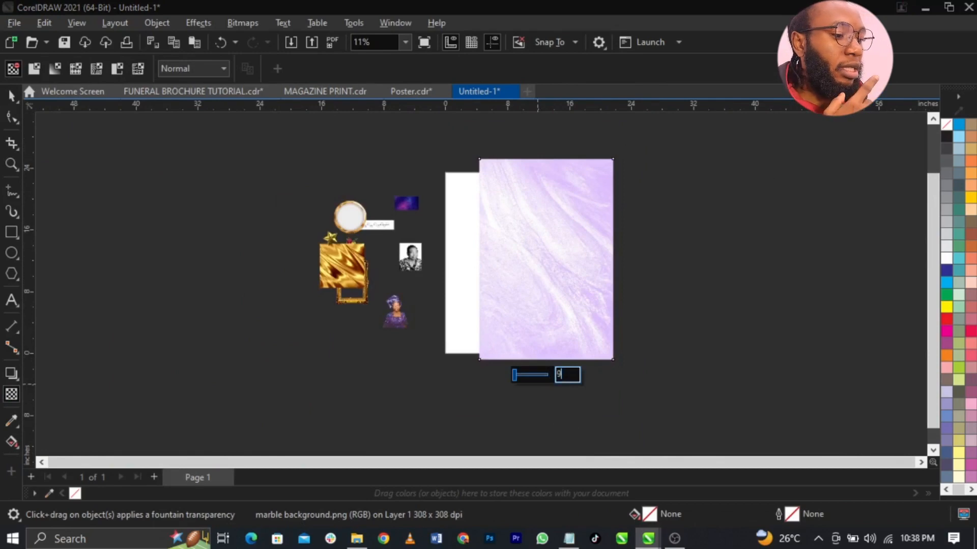
key("Return")
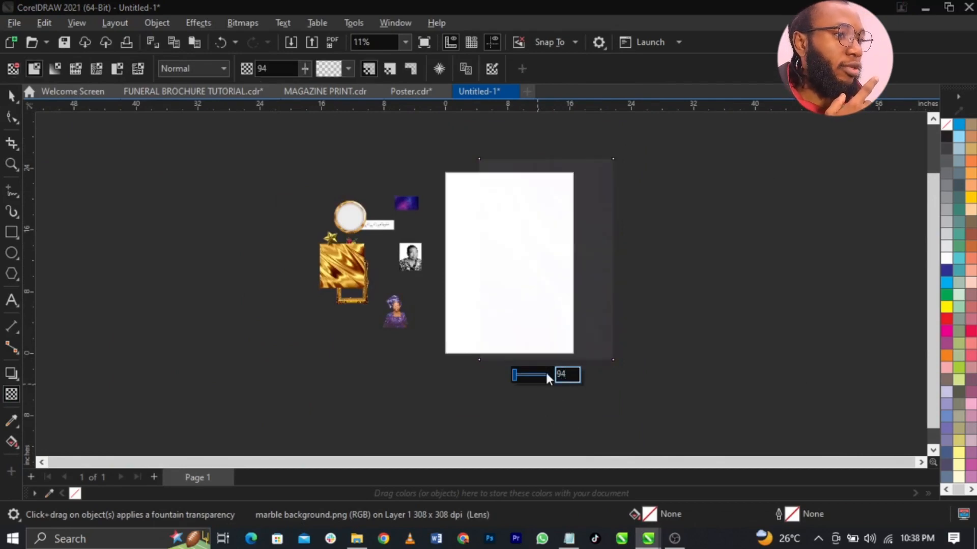
scroll(571, 310, "up", 4)
scroll(547, 290, "down", 2)
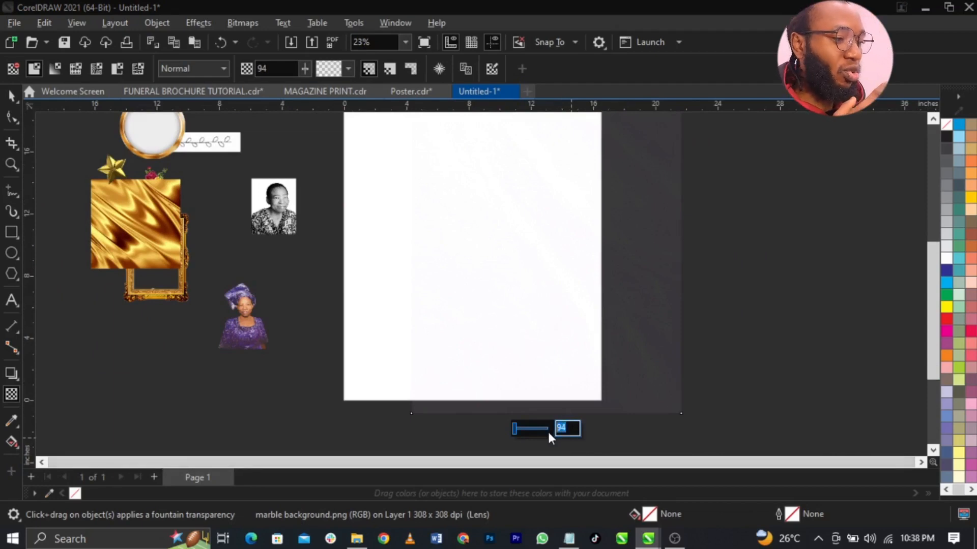
type("90")
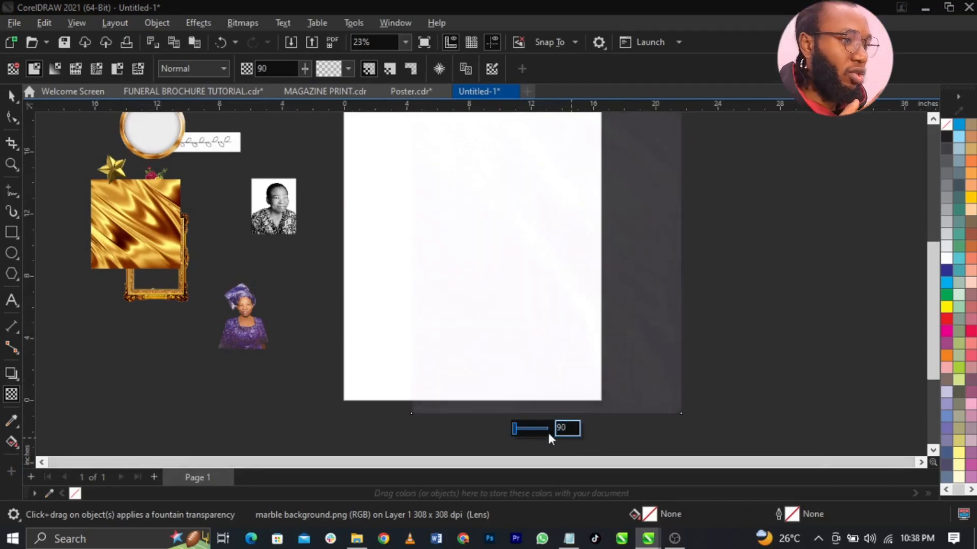
- PowerClip the faded marble image inside the page rectangle
left_click(12, 97)
right_click(560, 270)
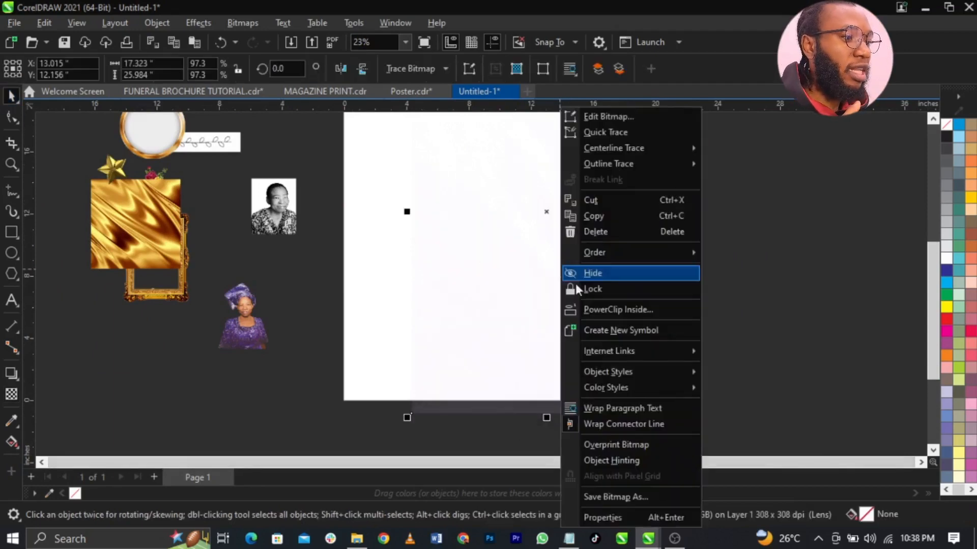
left_click(598, 310)
left_click(383, 265)
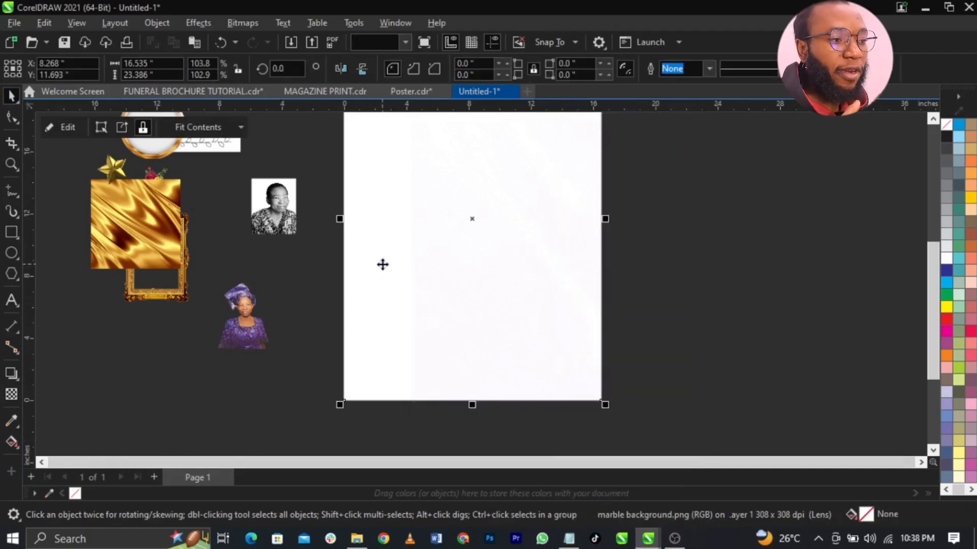
scroll(486, 278, "down", 3)
scroll(487, 279, "up", 1)
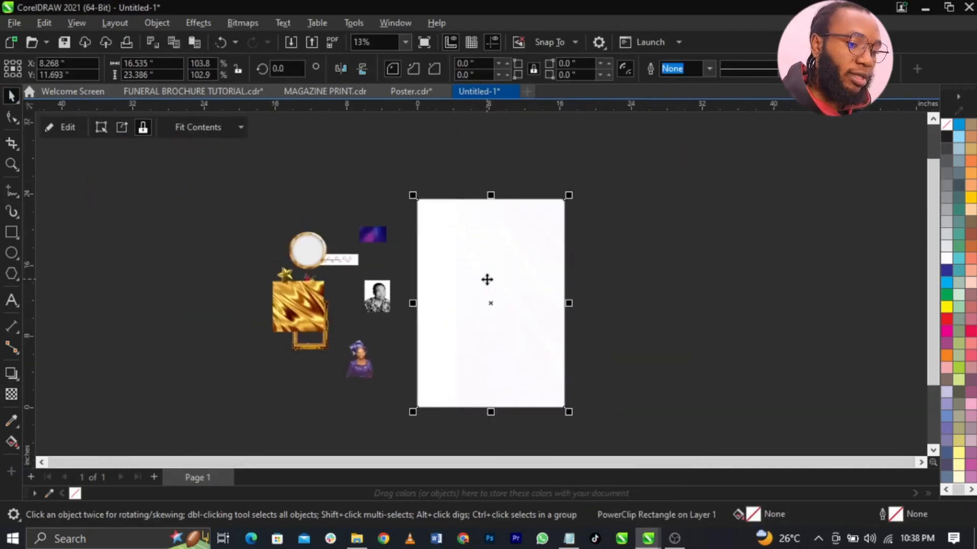
scroll(485, 278, "up", 1)
- Check the clipped marble in Edit PowerClip and finish editing
right_click(510, 305)
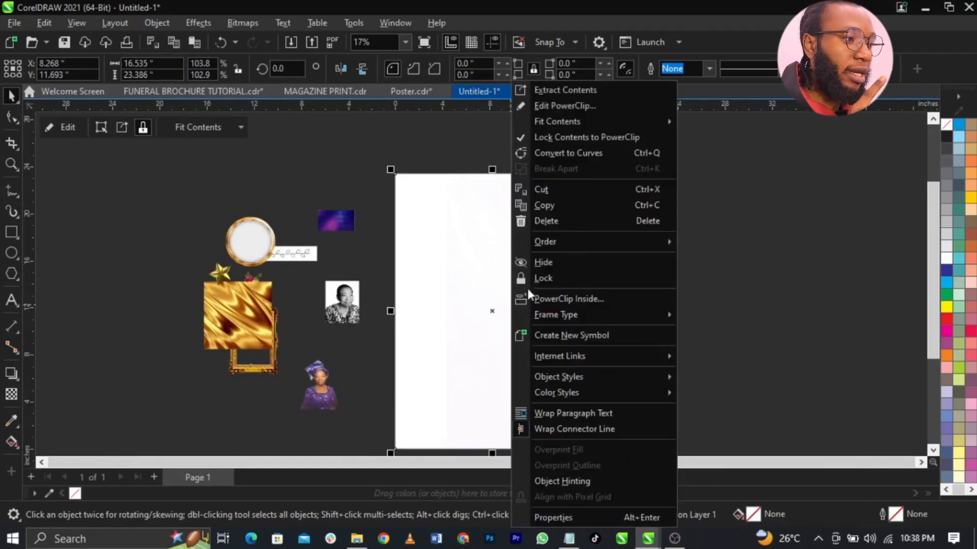
left_click(566, 106)
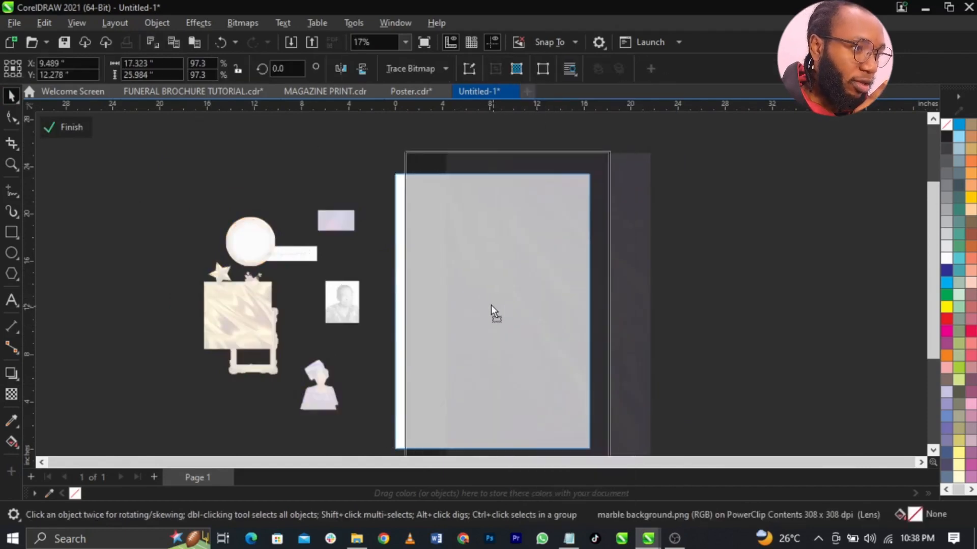
scroll(485, 214, "up", 3)
scroll(485, 212, "down", 2)
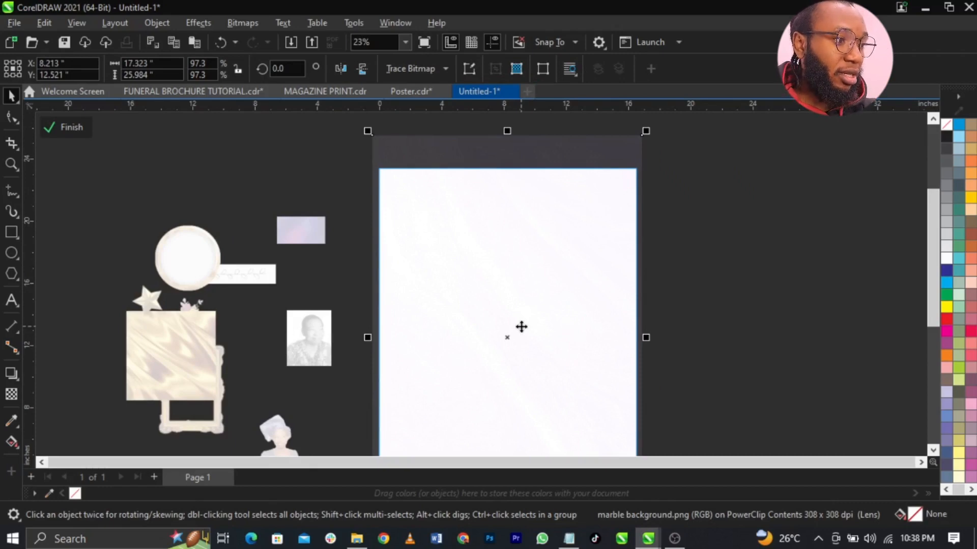
scroll(580, 321, "up", 3)
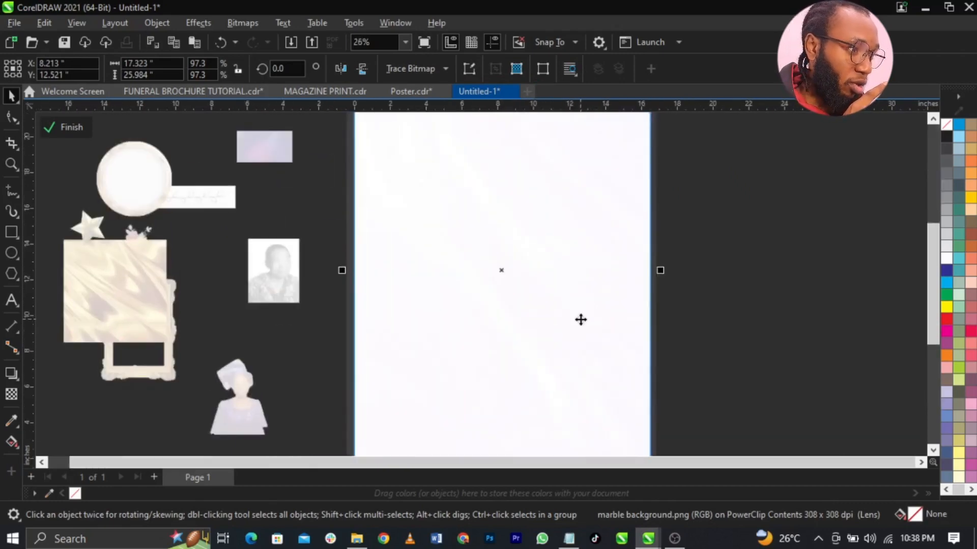
scroll(580, 324, "down", 4)
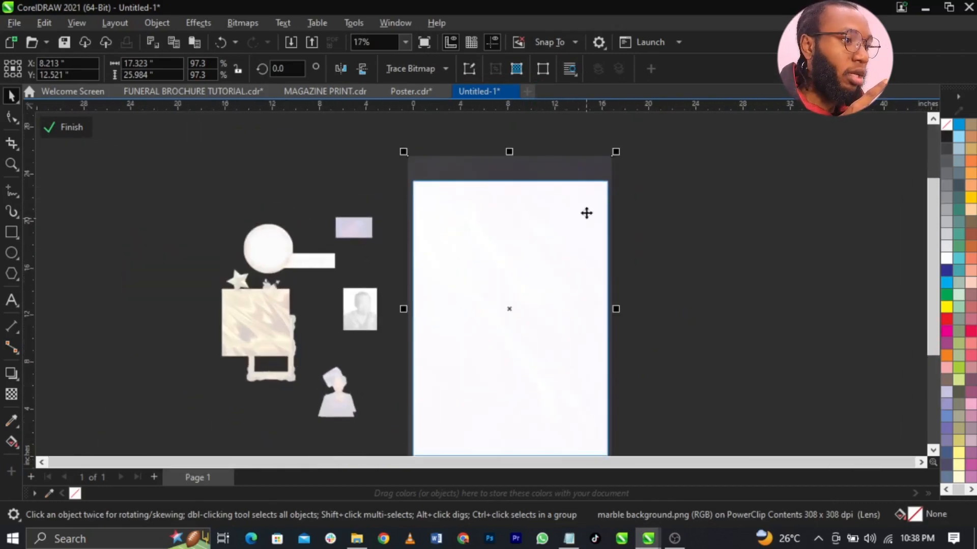
left_click(60, 130)
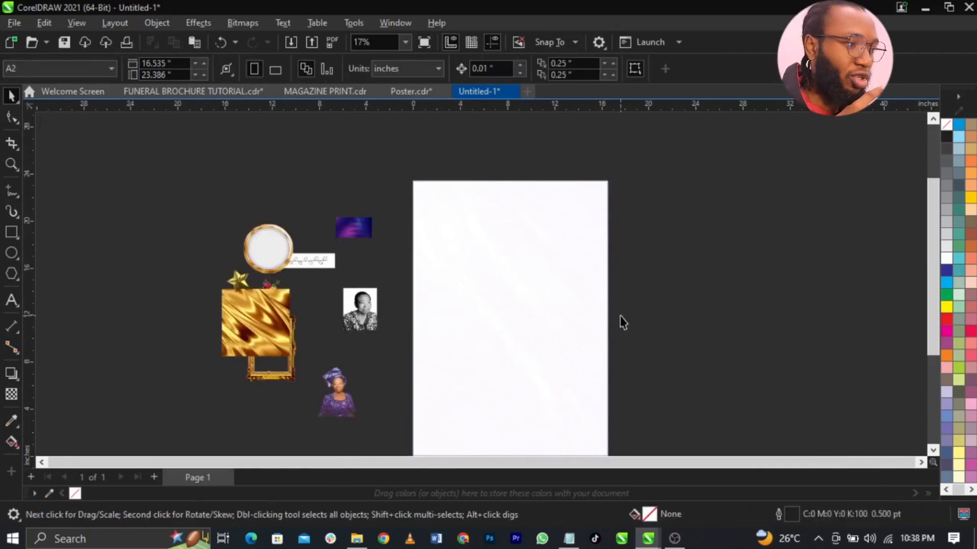
- Enlarge the woman's photo to about 80% and move it onto the page
left_click(464, 371)
left_click(360, 392)
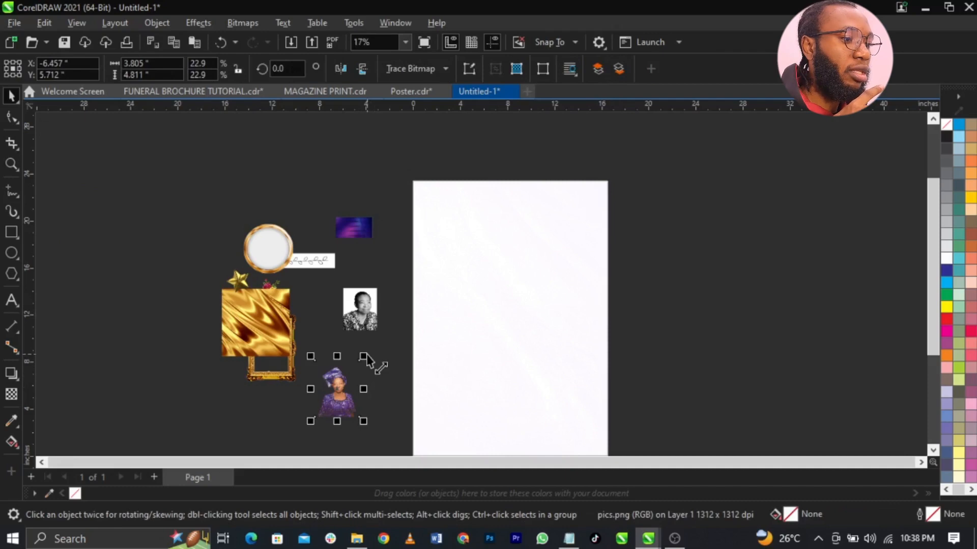
left_click_drag(364, 356, 473, 213)
left_click_drag(429, 315, 482, 380)
- PowerClip the portrait inside the page rectangle, redoing the first attempt
right_click(484, 377)
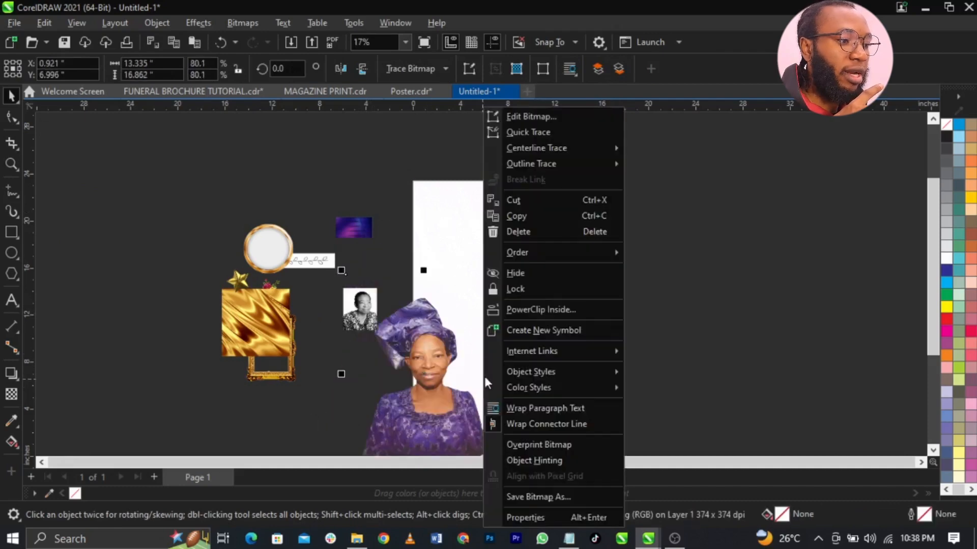
left_click(548, 310)
left_click(561, 367)
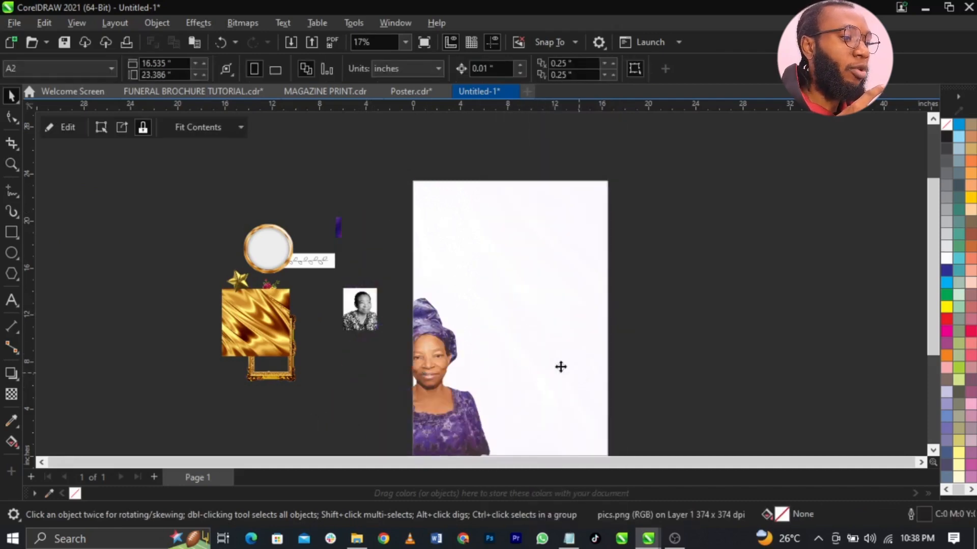
scroll(561, 367, "down", 4)
scroll(496, 358, "up", 3)
scroll(562, 264, "up", 1)
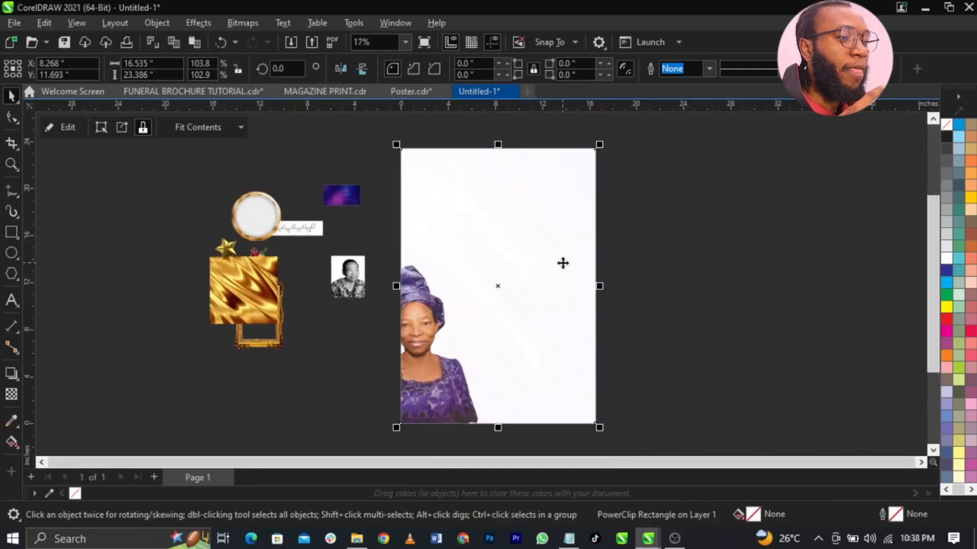
left_click(714, 329)
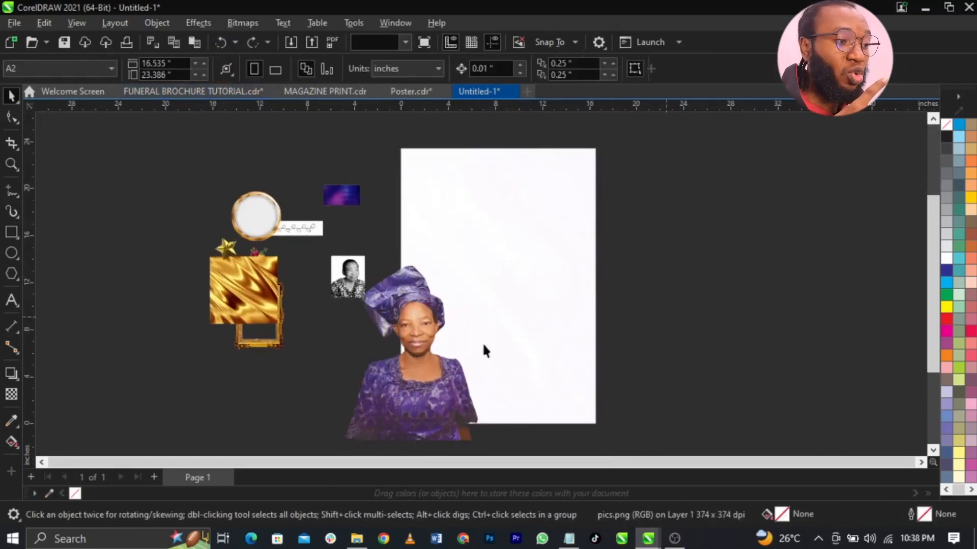
right_click(417, 332)
left_click(468, 312)
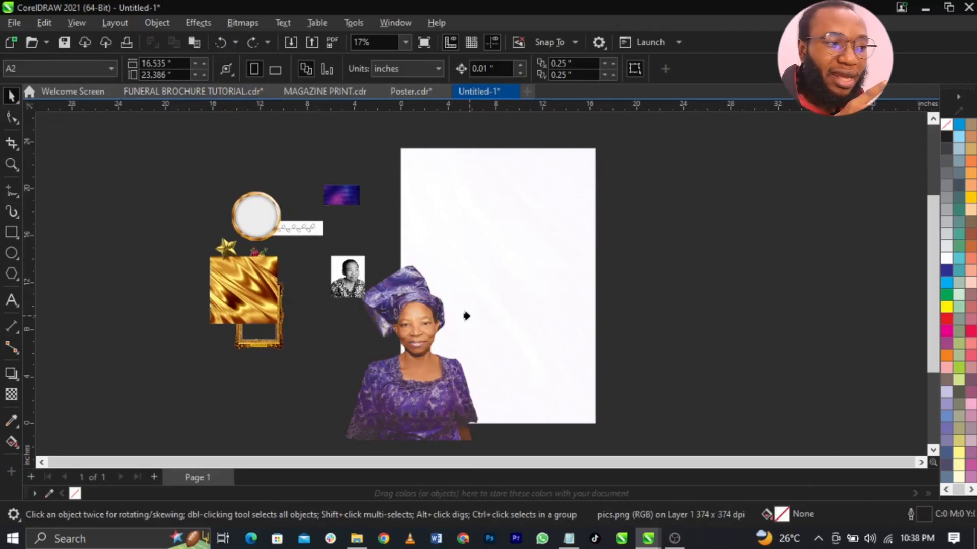
left_click(514, 298)
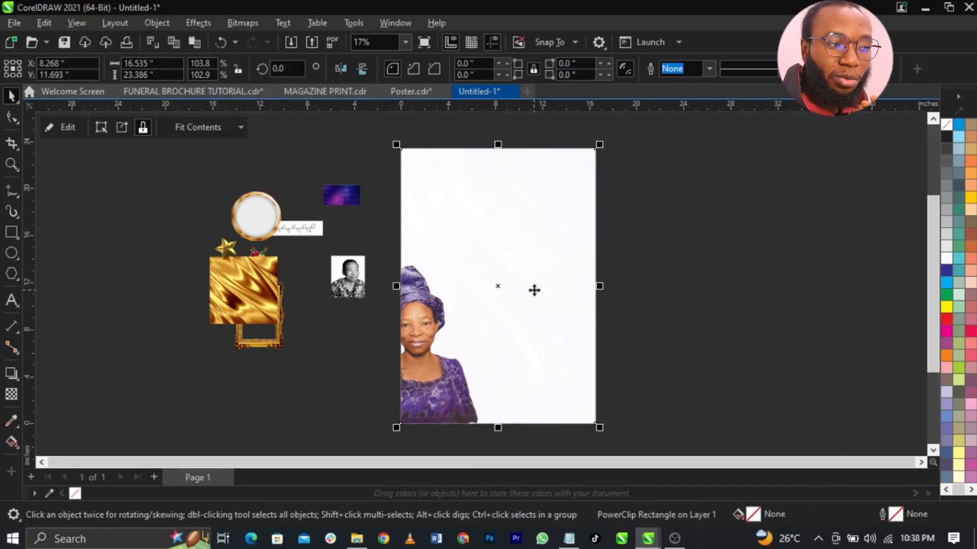
- Scale the clipped portrait to about 114% and position it within the page frame
right_click(473, 358)
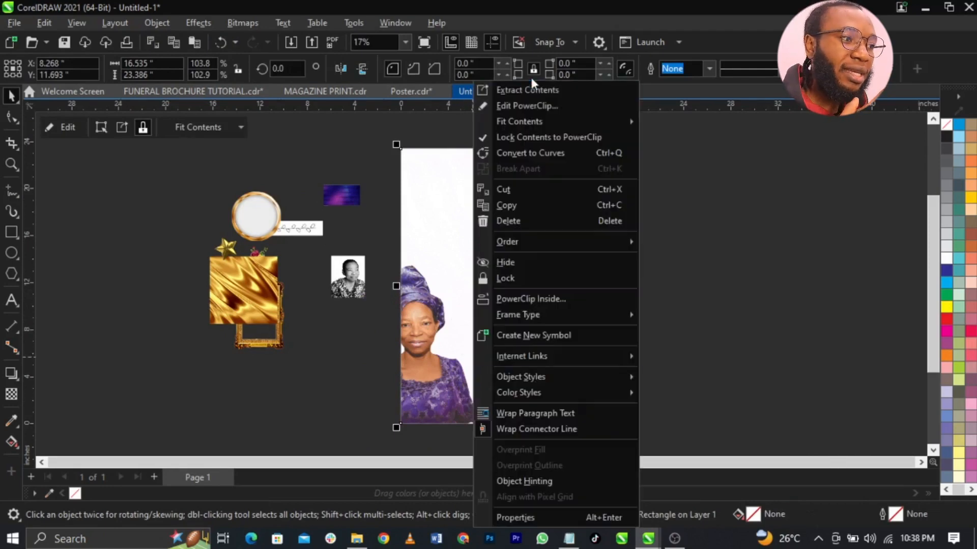
left_click(532, 107)
left_click(462, 278)
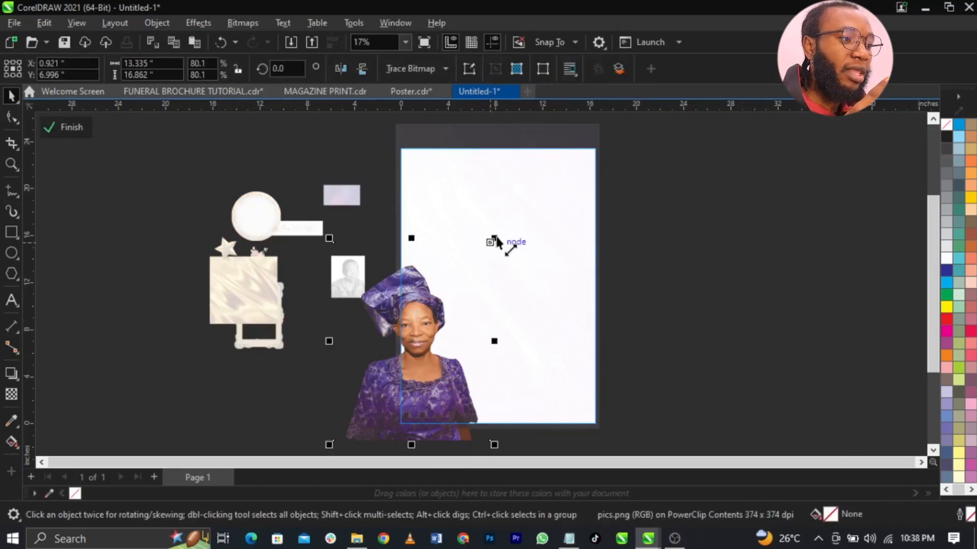
left_click_drag(499, 239, 523, 202)
left_click_drag(433, 295, 483, 311)
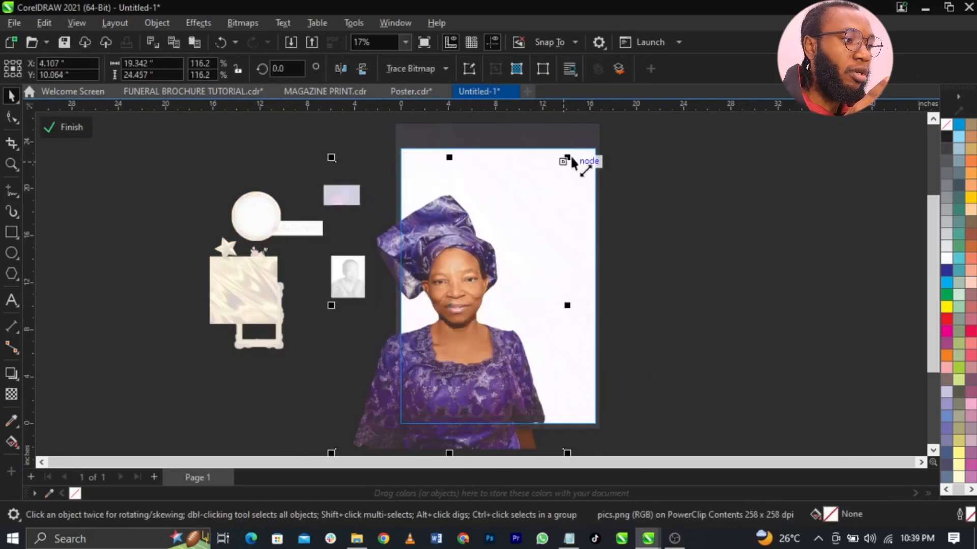
mouse_move(573, 159)
left_mouse_down()
mouse_move(578, 168)
mouse_move(568, 164)
left_mouse_up()
mouse_move(467, 273)
left_mouse_down()
mouse_move(459, 260)
mouse_move(470, 292)
left_mouse_up()
left_click(468, 291)
left_click(71, 127)
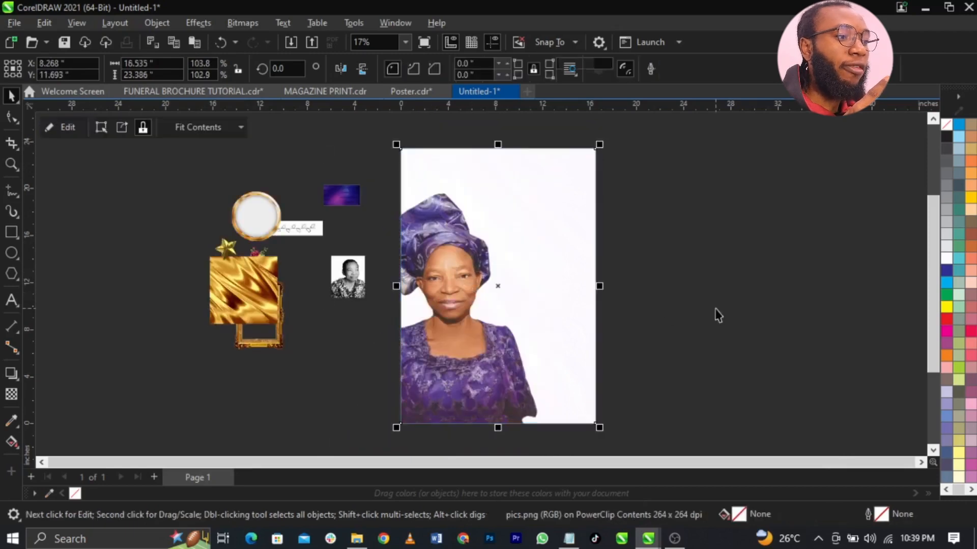
left_click(715, 312)
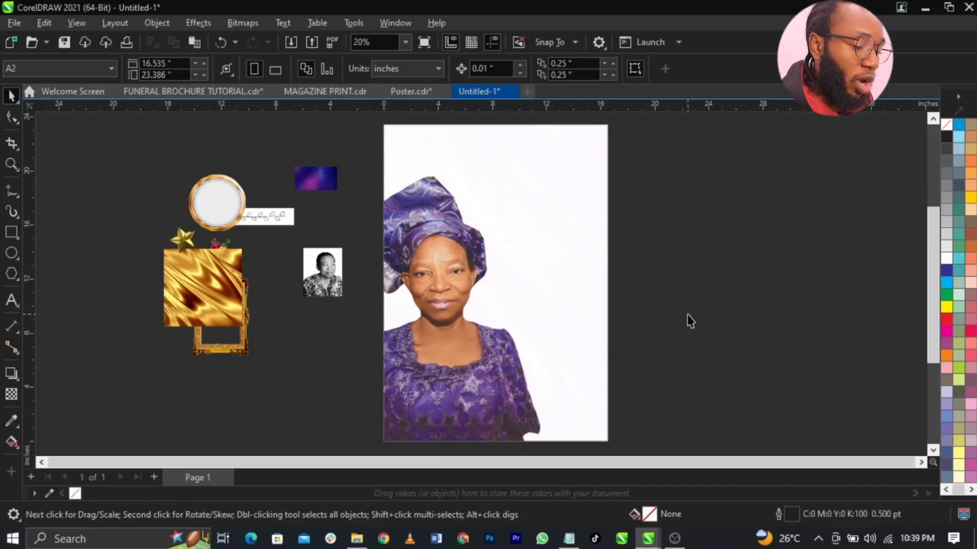
- Draw a rectangle strip across the bottom edge of the portrait
left_click(483, 337)
left_click(715, 336)
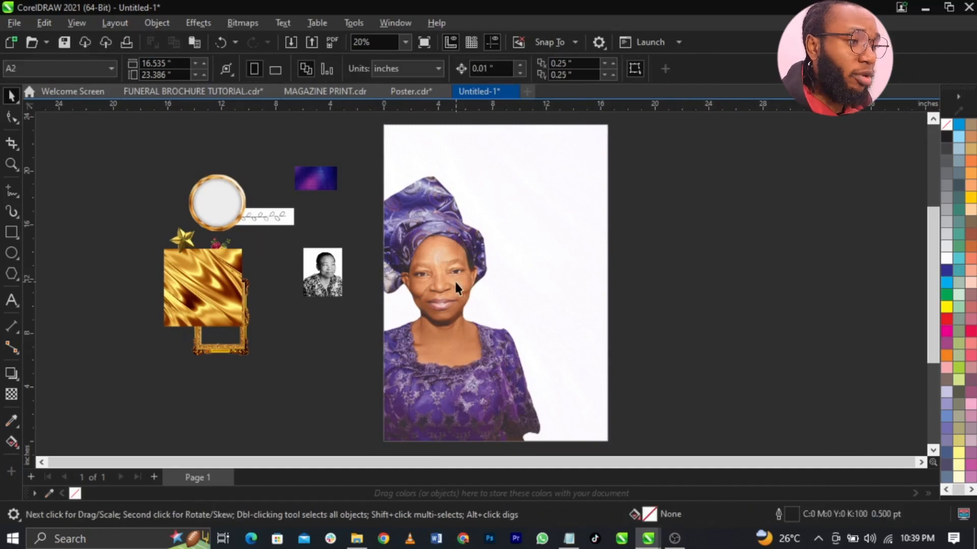
left_click(495, 266)
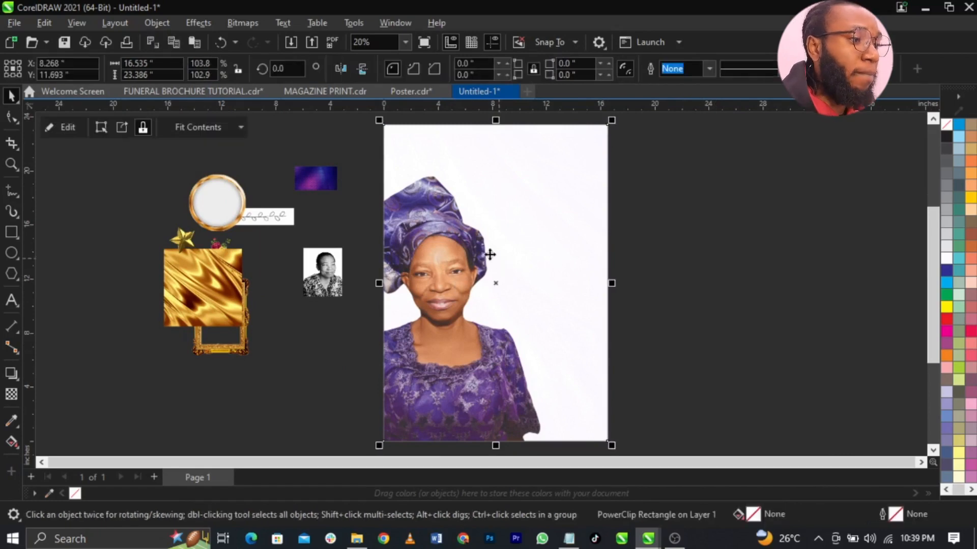
left_click(12, 232)
scroll(359, 377, "down", 2)
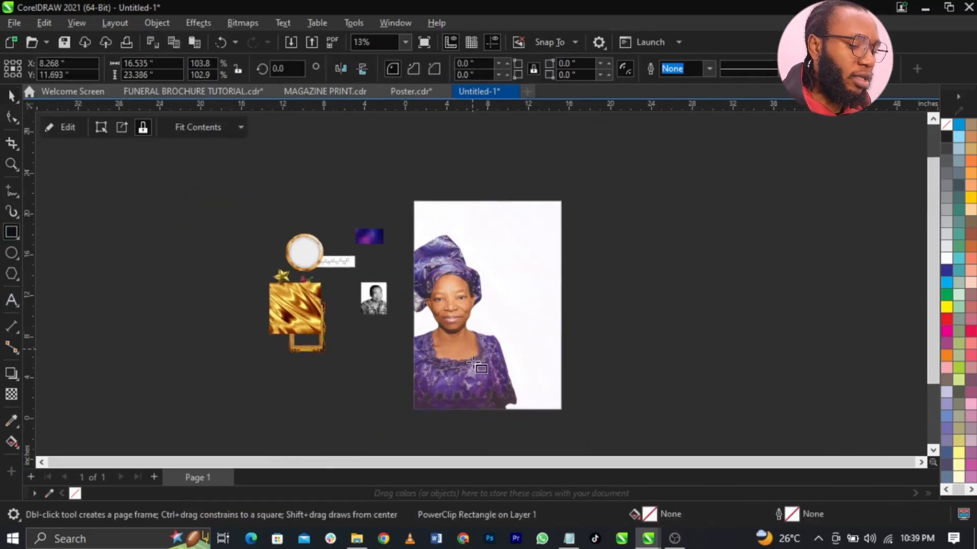
scroll(342, 337, "up", 3)
left_click_drag(367, 361, 663, 392)
scroll(543, 386, "up", 2)
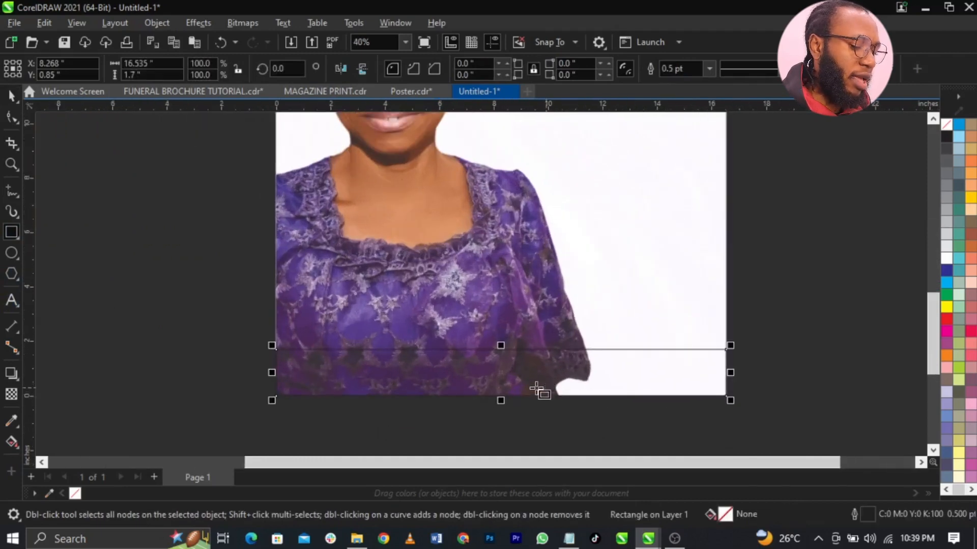
- Fill the strip with white and remove its outline
left_click(946, 258)
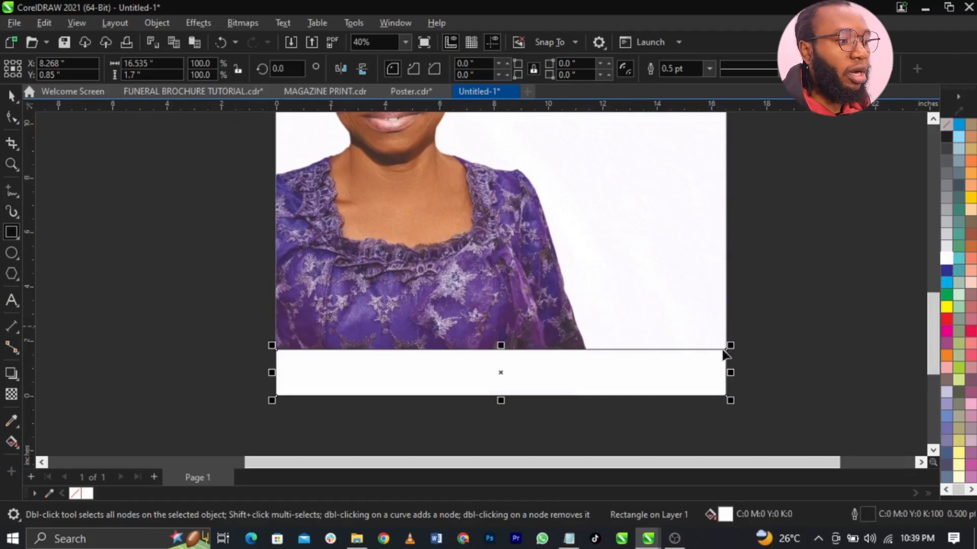
right_click(949, 125)
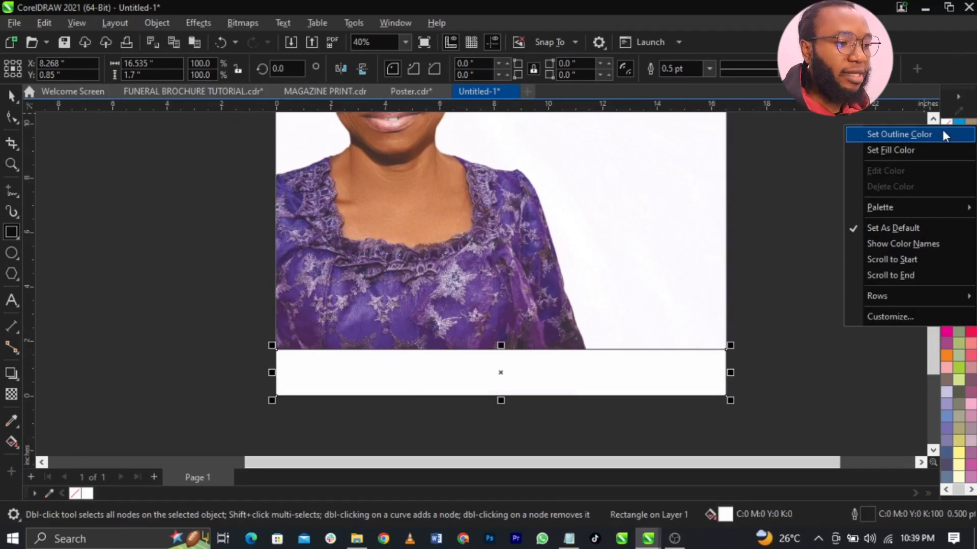
left_click(942, 131)
key("space")
scroll(590, 354, "down", 4)
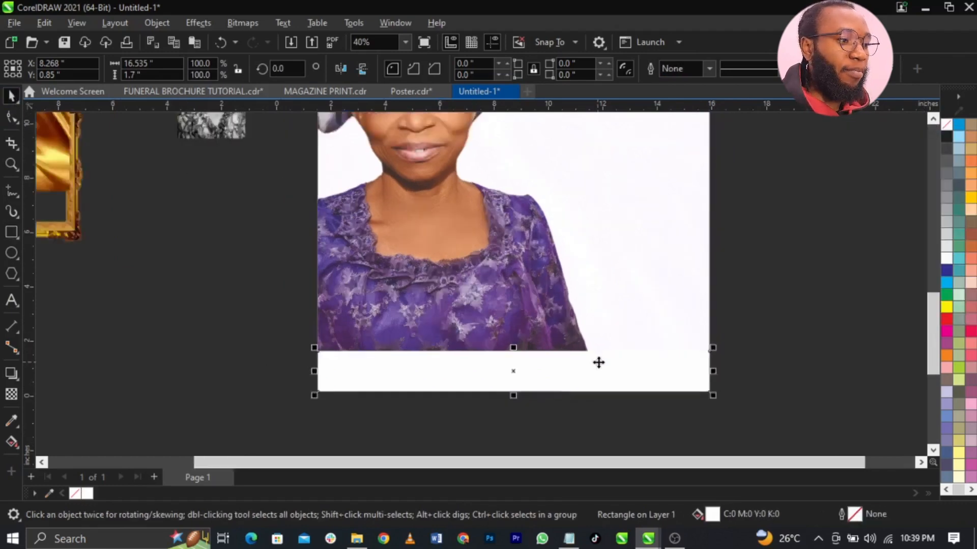
scroll(571, 234, "up", 1)
left_click(669, 297)
scroll(669, 293, "up", 1)
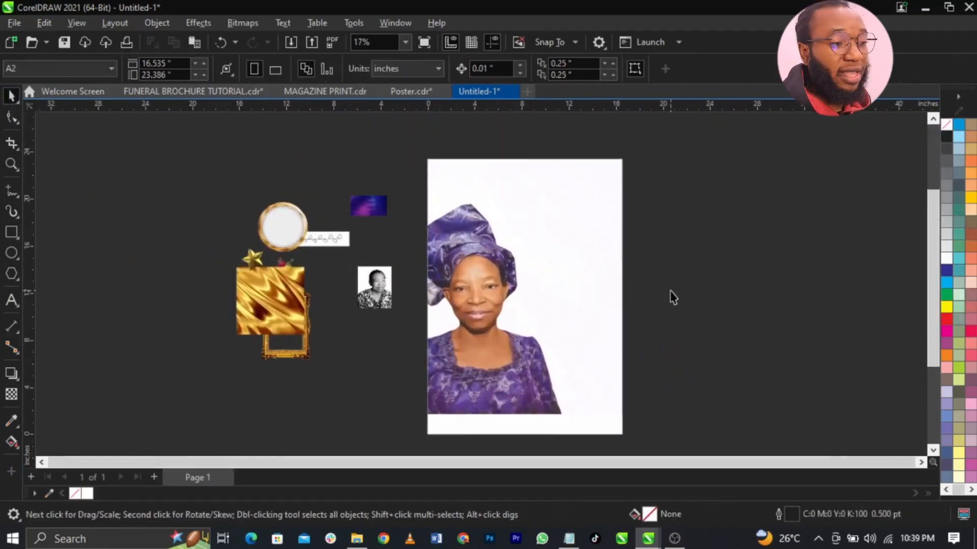
scroll(615, 236, "up", 1)
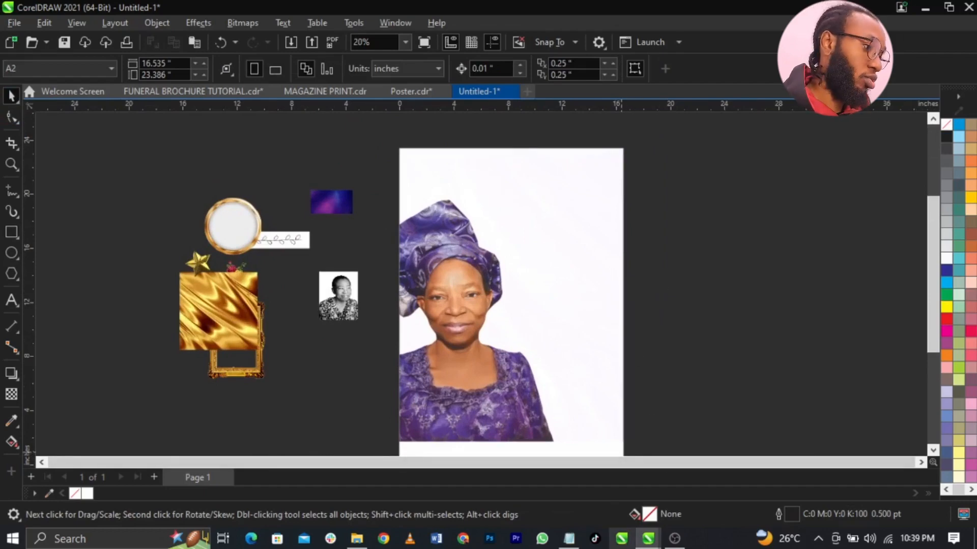
- Select the Notepad line 'Celebrating the life of AN ICON' for reuse
left_click(569, 538)
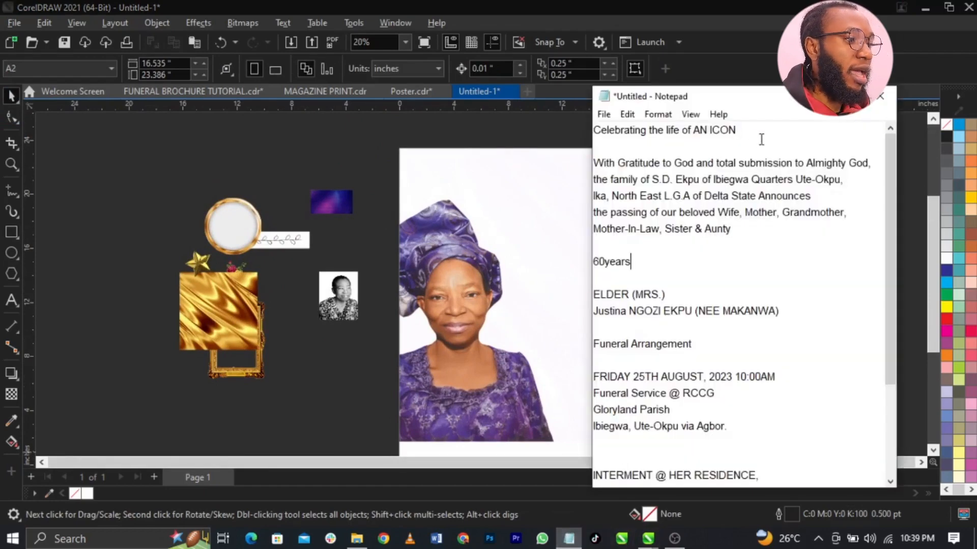
left_click_drag(761, 137, 583, 123)
key("ctrl+c")
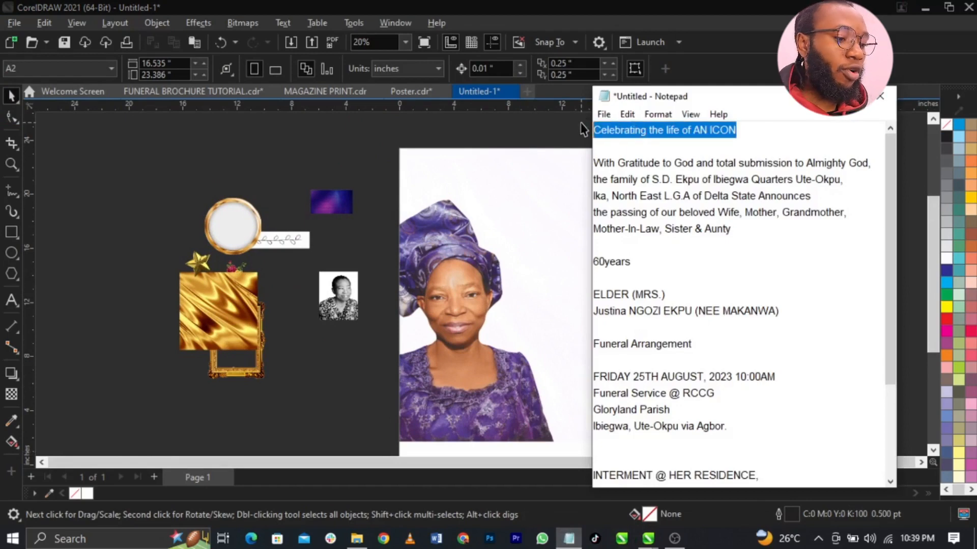
left_click(550, 160)
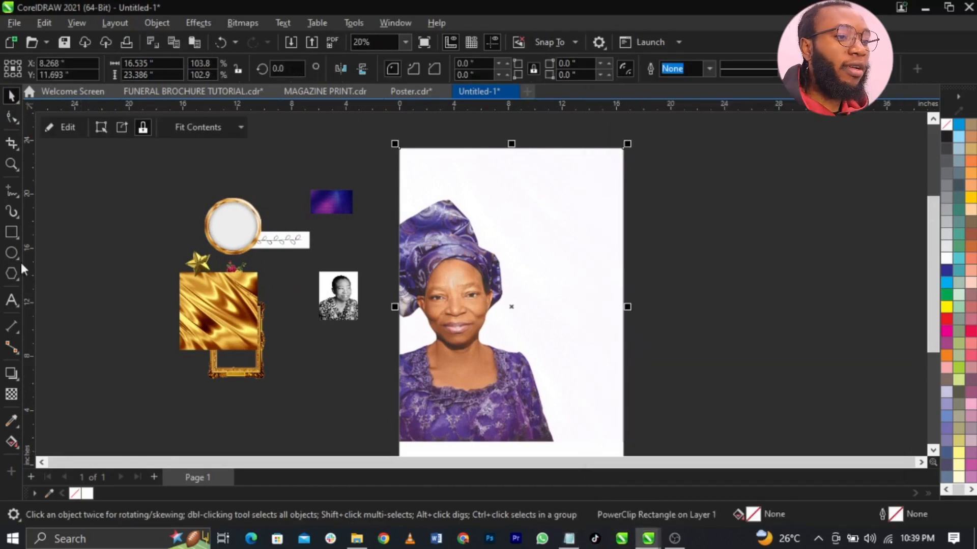
- Paste 'Celebrating the life of AN ICON' as Arial 24 pt text near the page top
left_click(14, 298)
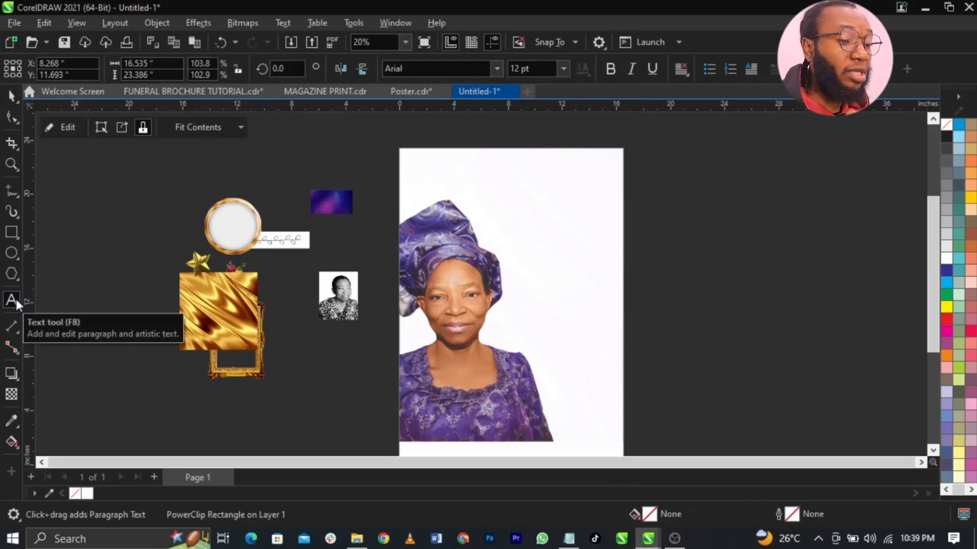
left_click(495, 160)
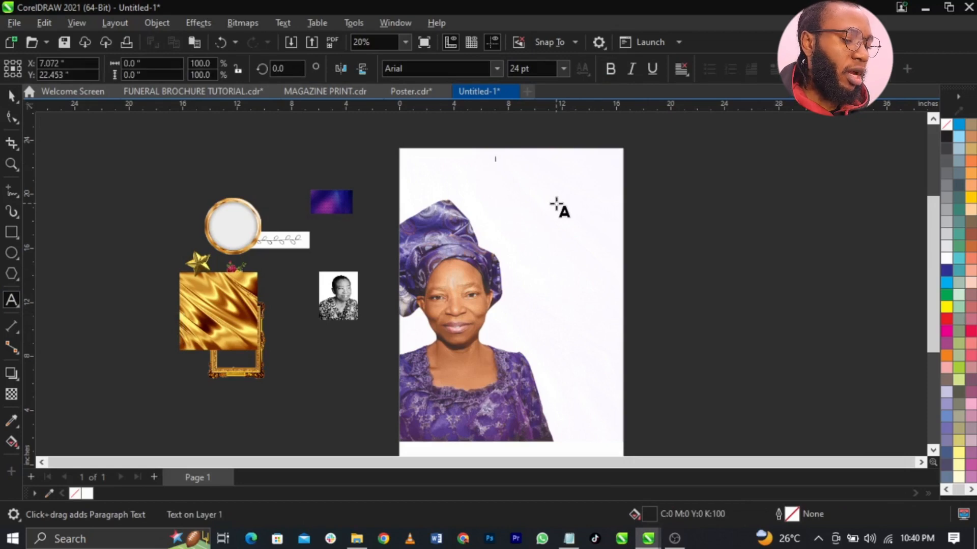
key("ctrl+v")
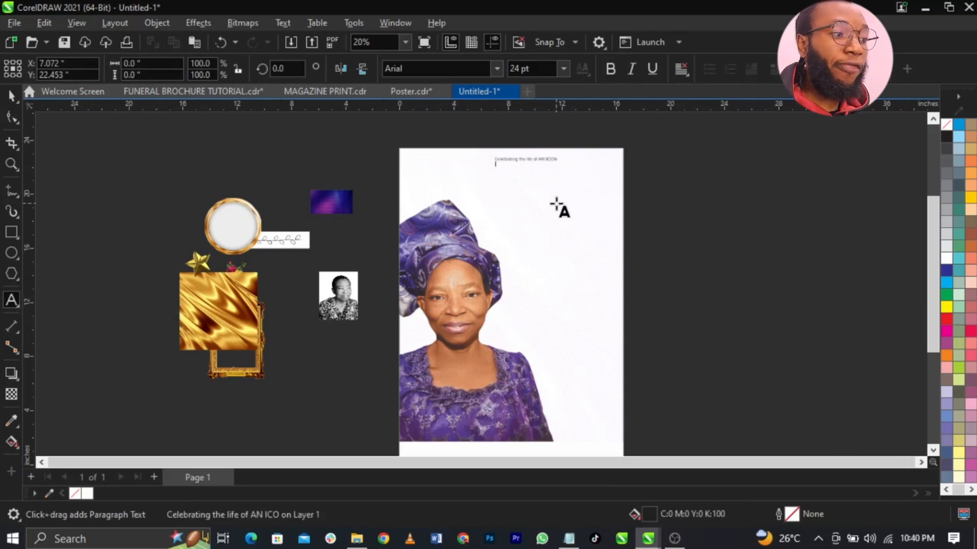
key("ctrl+space")
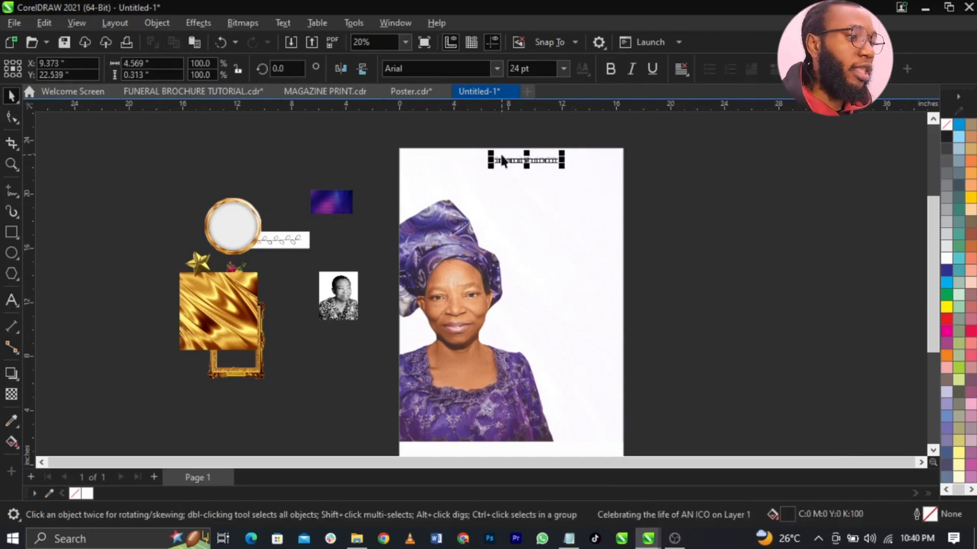
scroll(501, 158, "up", 5)
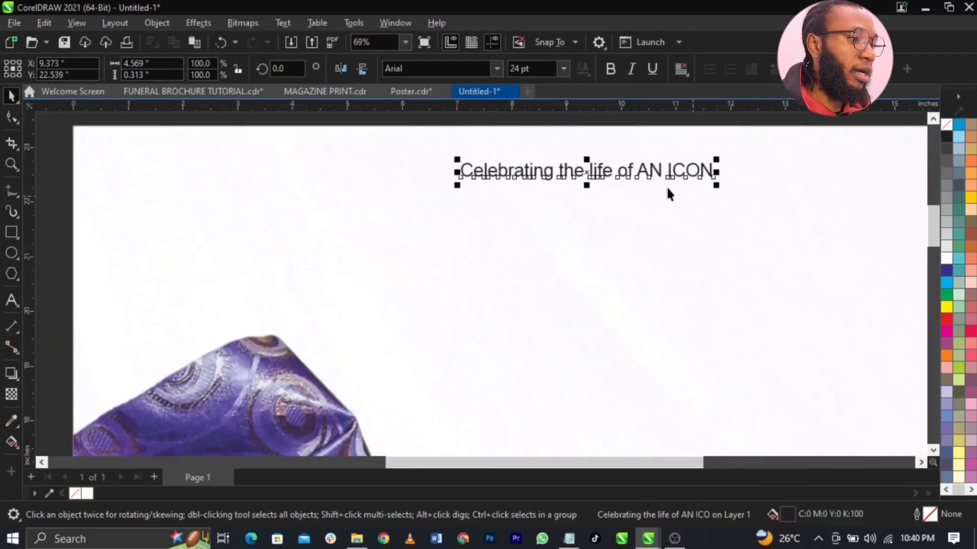
scroll(661, 186, "down", 1)
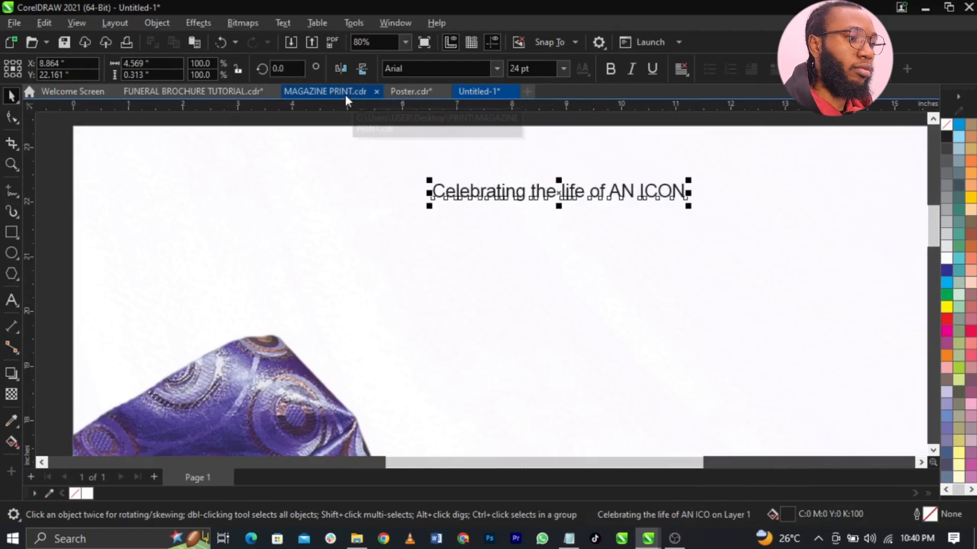
- Check the Celebrating heading's font in the finished Poster.cdr reference design
left_click(405, 92)
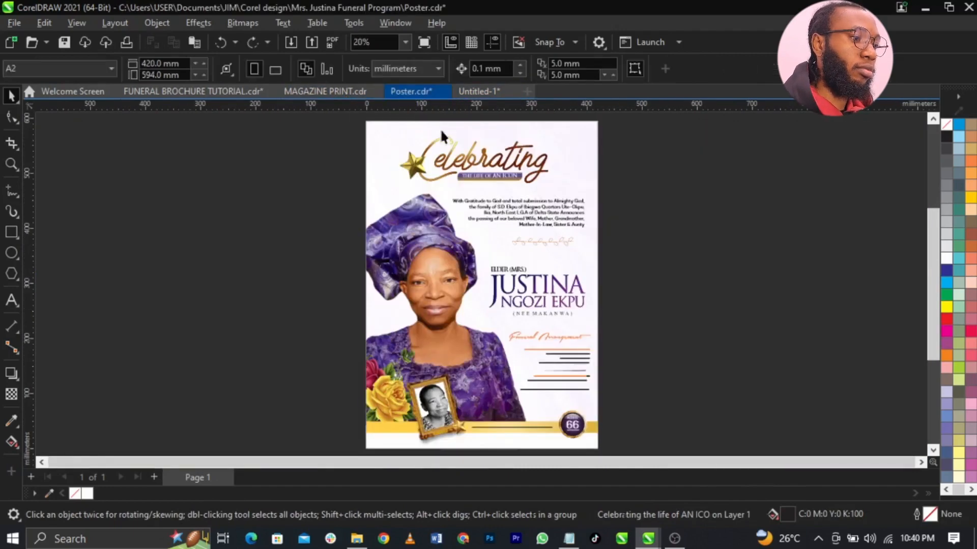
left_click(496, 163)
left_click(427, 68)
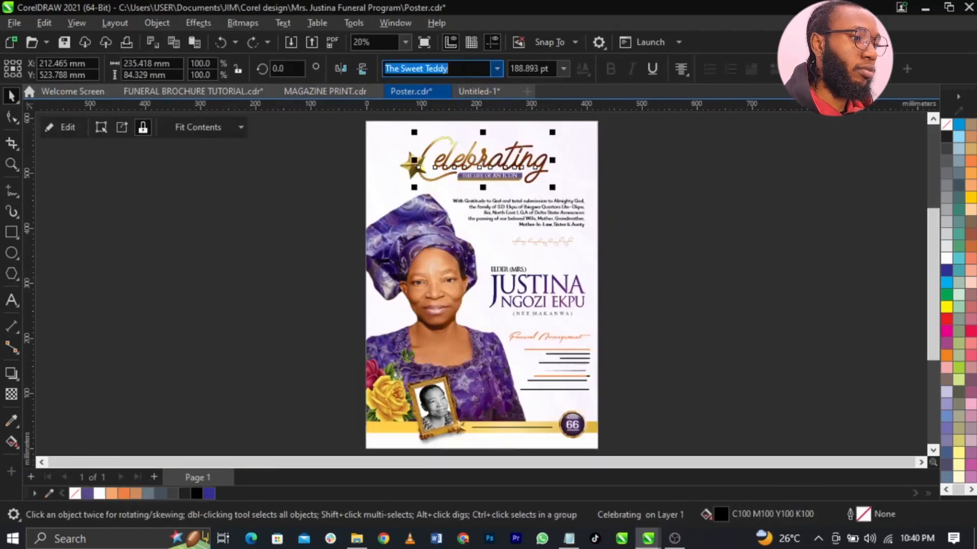
- In Untitled-1, break the heading before 'the' so 'Celebrating' sits on its own line
left_click(475, 91)
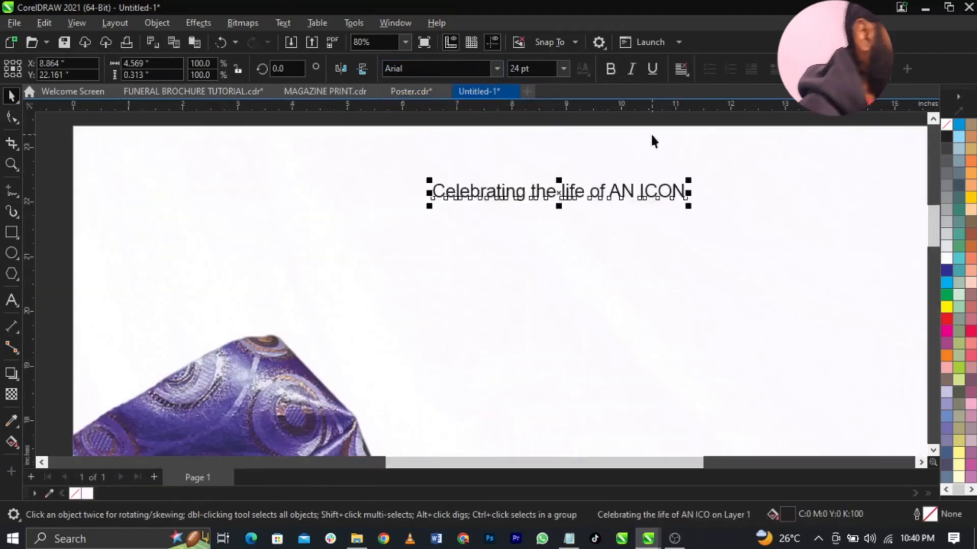
double_click(529, 200)
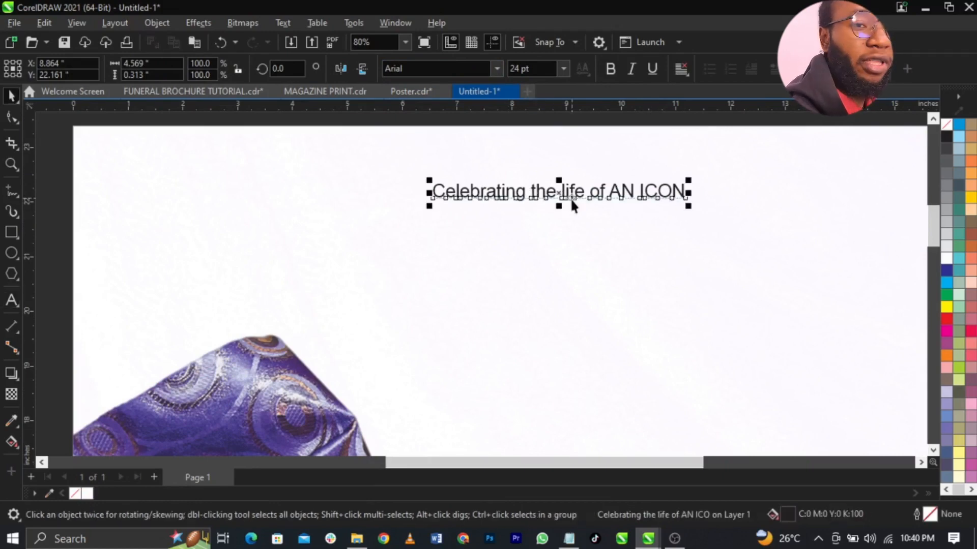
double_click(534, 192)
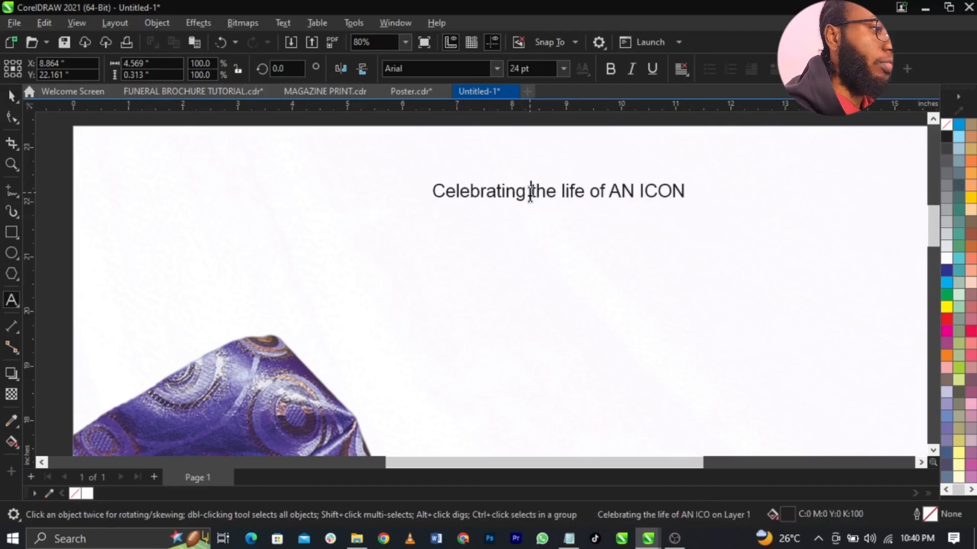
key("Return")
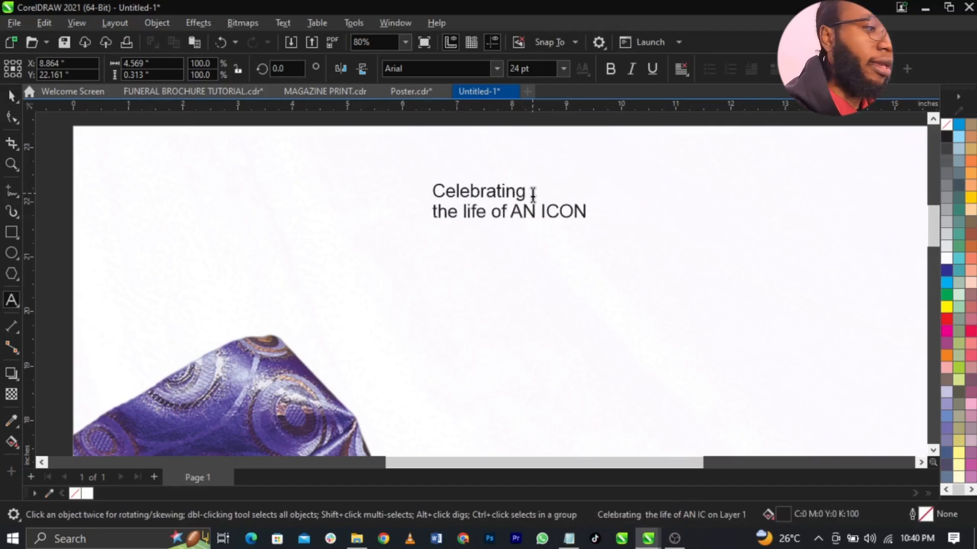
key("ctrl+space")
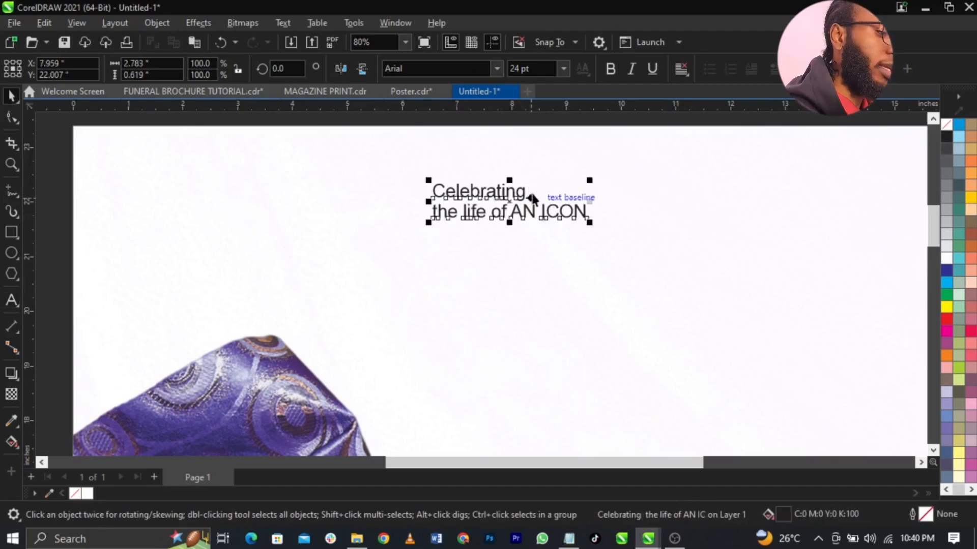
- Split the heading into two text objects, move the subtitle down and enlarge 'Celebrating' to about 111 pt
key("ctrl+k")
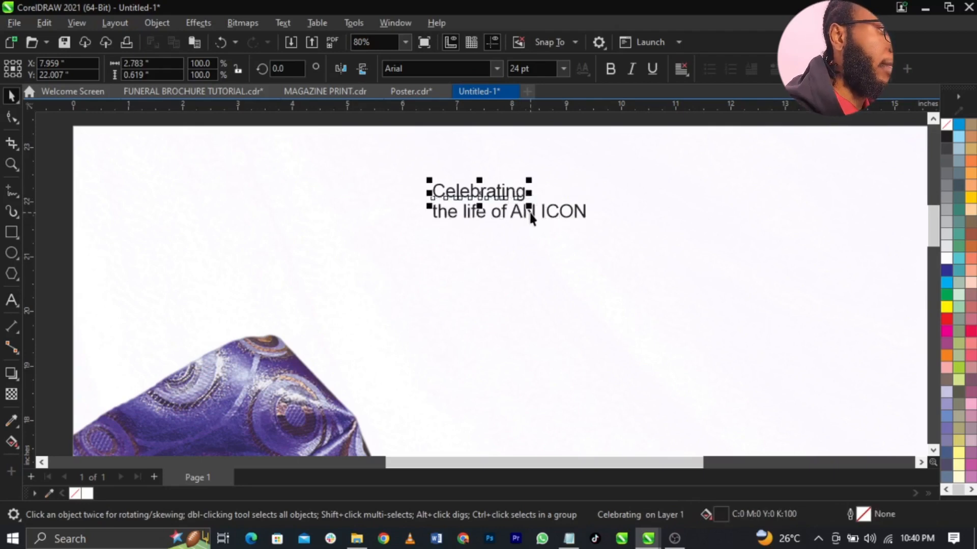
left_click_drag(530, 216, 506, 327)
left_click(523, 197)
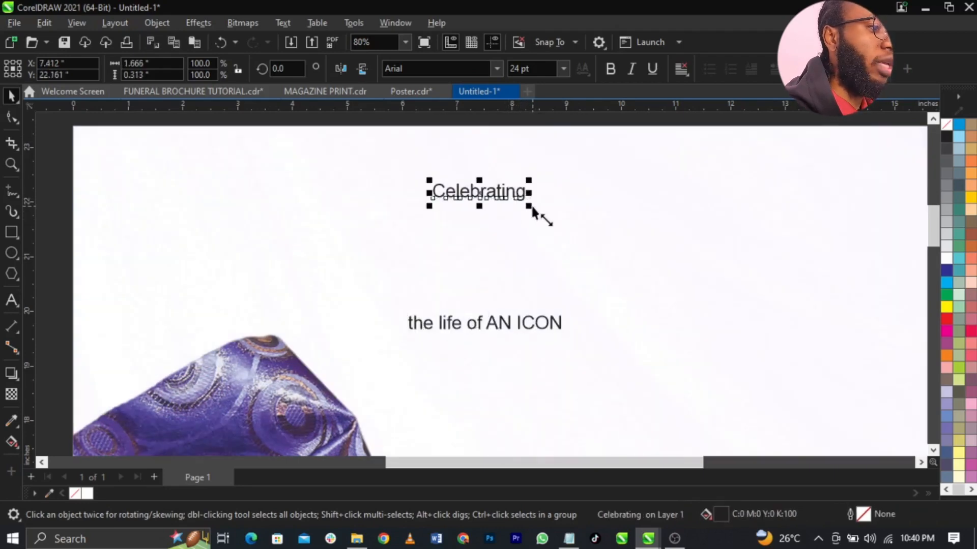
left_click_drag(535, 208, 694, 275)
- Set the 'Celebrating' text to The Sweet Teddy script font
scroll(690, 245, "down", 3)
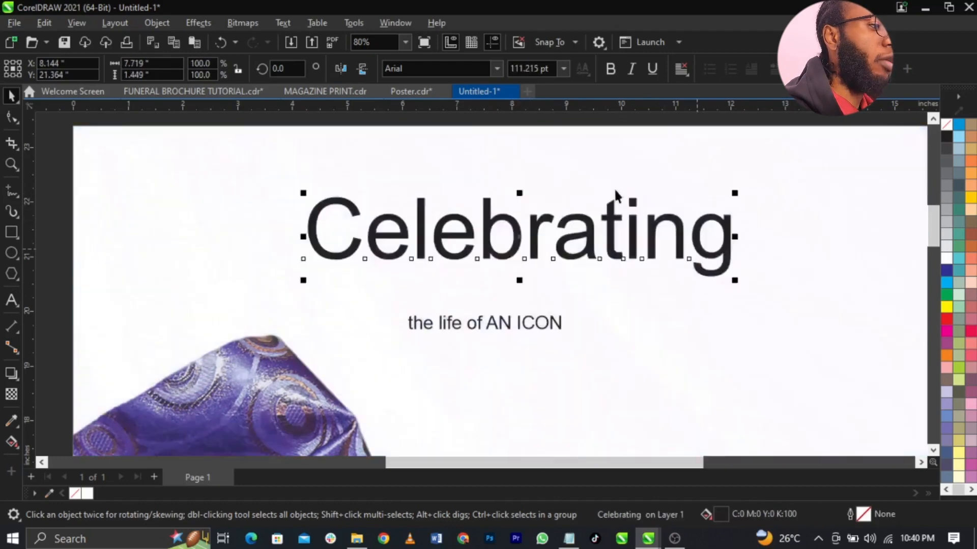
scroll(691, 196, "up", 2)
type("The Sweet Teddy")
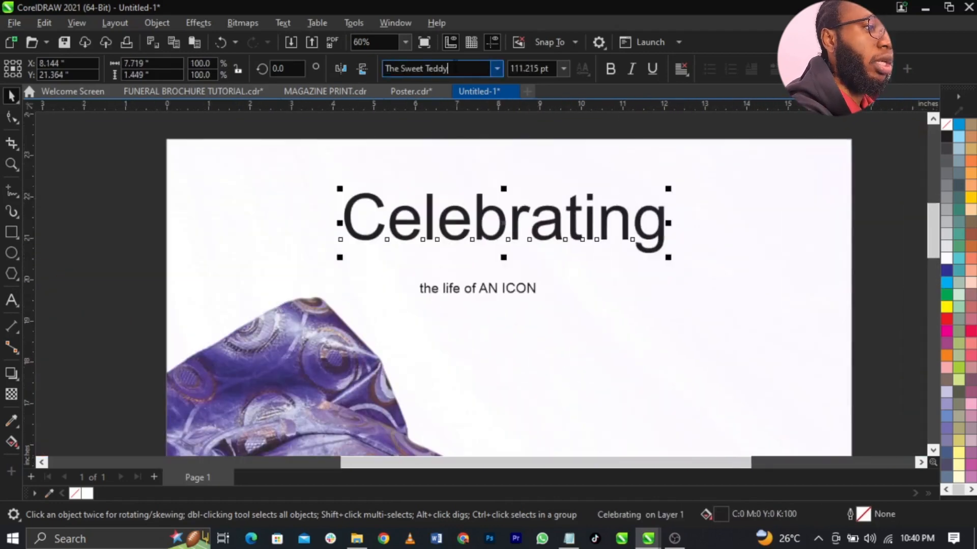
key("Return")
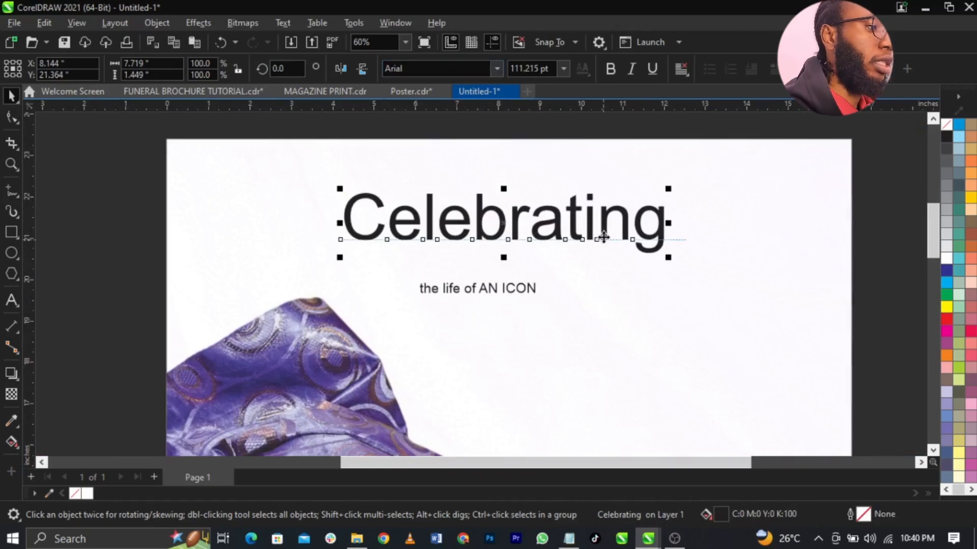
left_click(461, 74)
type("The Sweet Teddy")
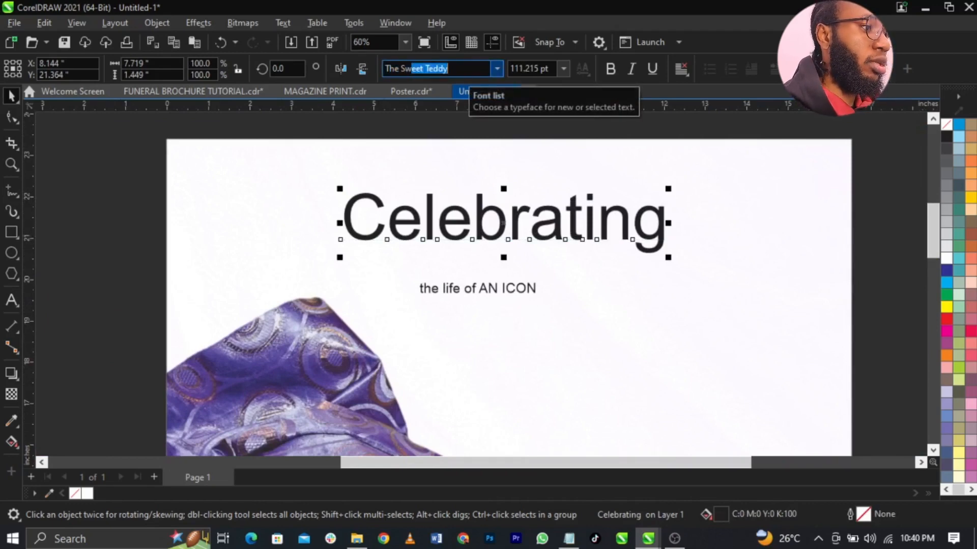
key("Return")
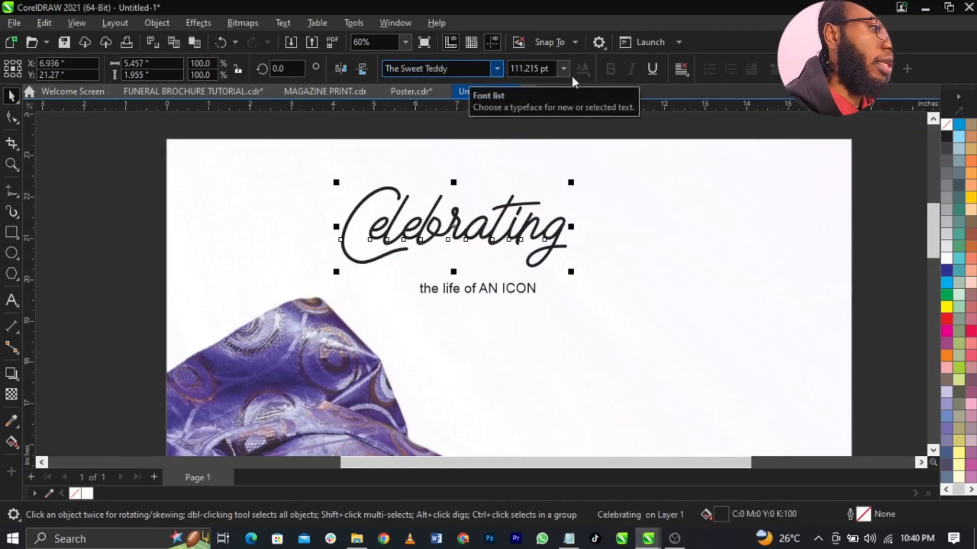
- Enlarge 'Celebrating' to about 167 pt, centre it, and place the subtitle beneath it
left_click_drag(578, 279, 692, 290)
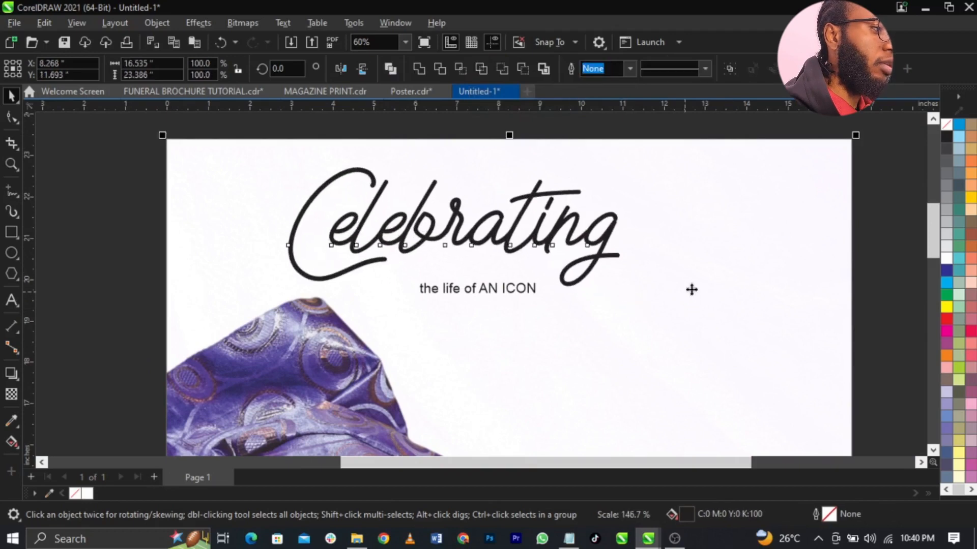
key("c")
left_click(855, 286)
left_click(661, 240)
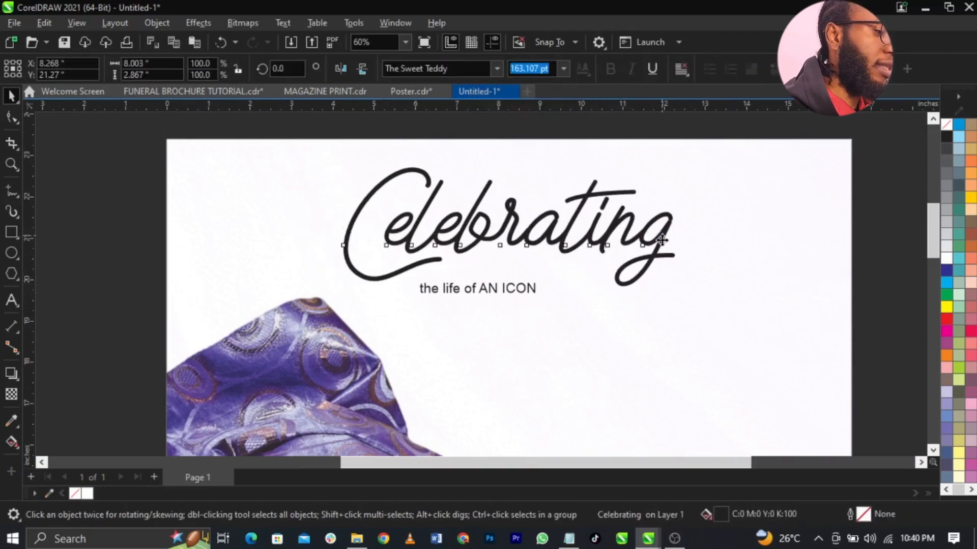
left_click_drag(662, 240, 663, 247)
left_click_drag(679, 299, 682, 304)
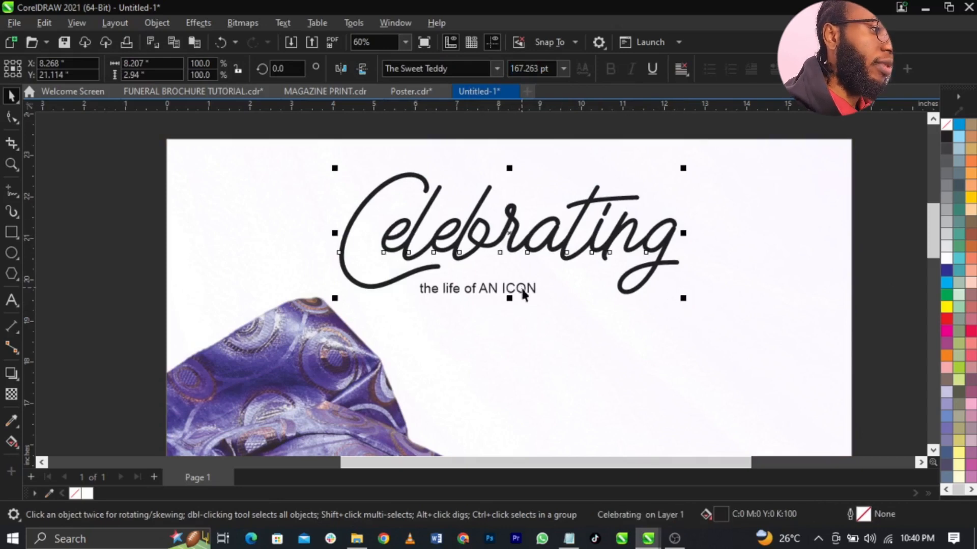
left_click_drag(524, 294, 569, 307)
scroll(552, 283, "up", 3)
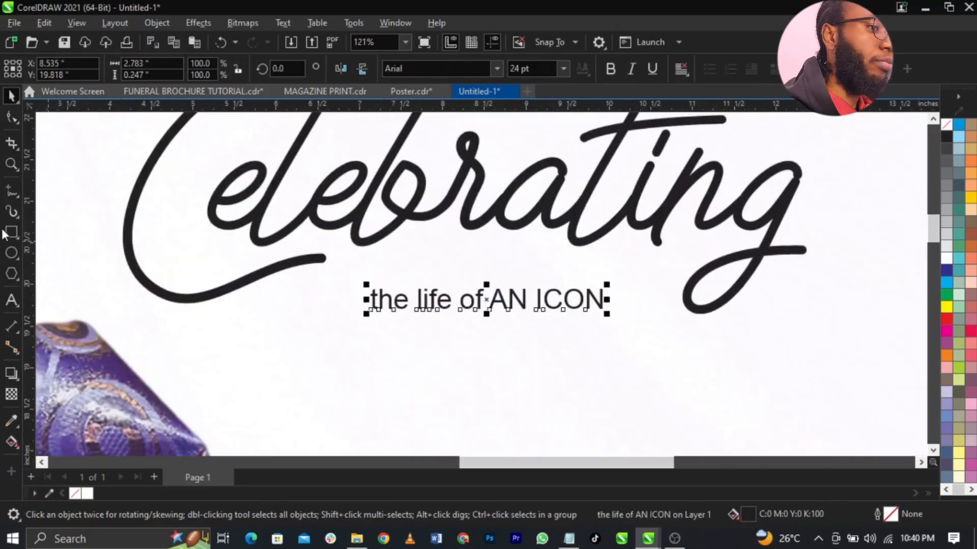
- Draw a long thin rectangle over the subtitle line
left_click(11, 232)
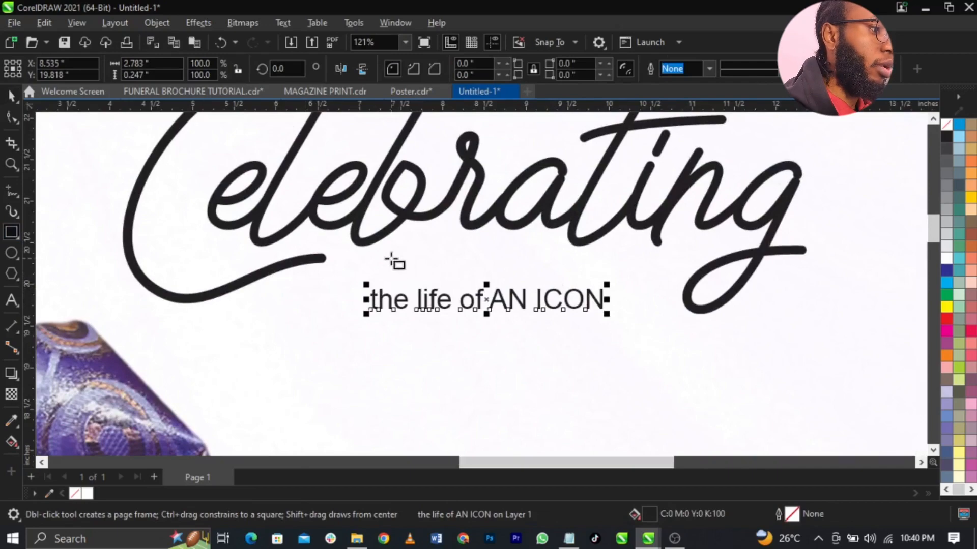
left_click_drag(367, 261, 639, 301)
key("space")
scroll(568, 275, "up", 1)
left_click_drag(581, 262, 577, 265)
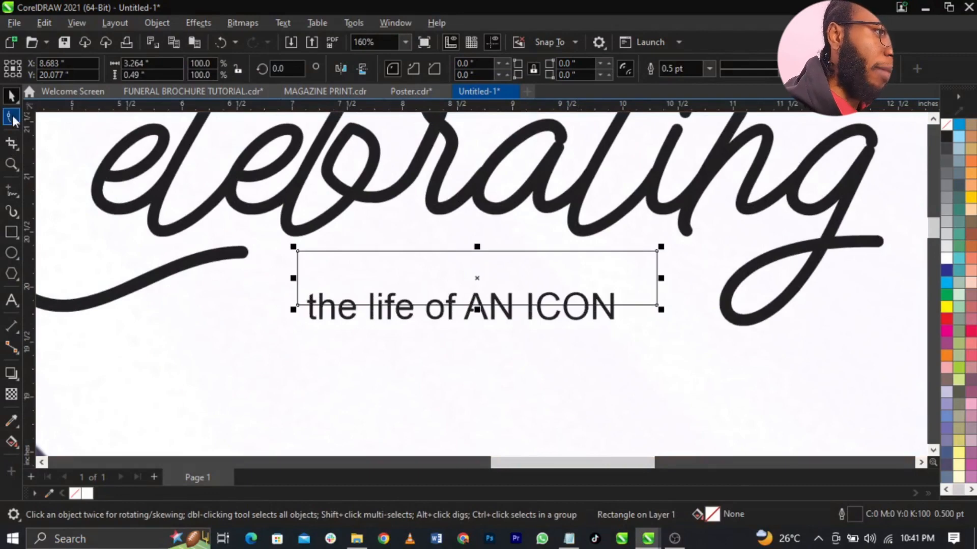
- Round all four corners of the rectangle
left_click(12, 115)
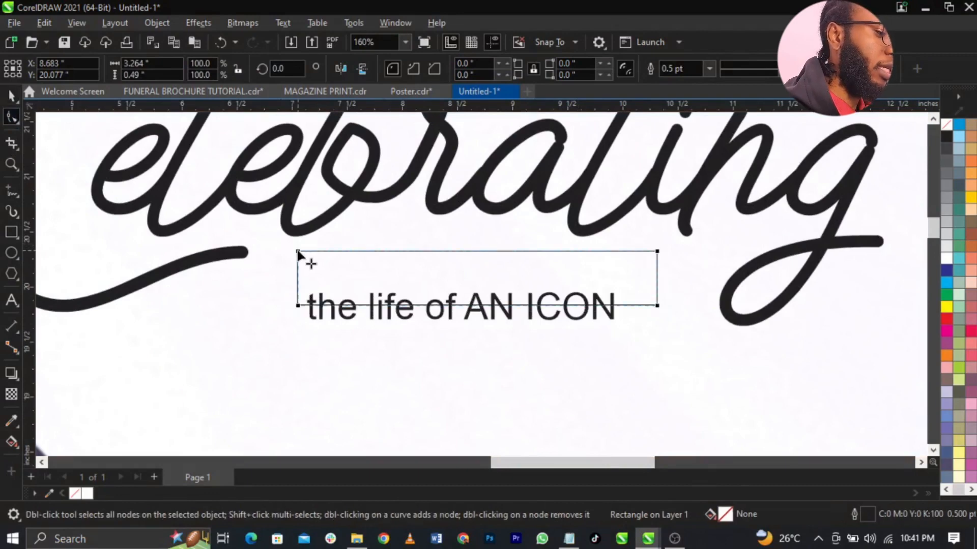
left_click_drag(298, 252, 298, 268)
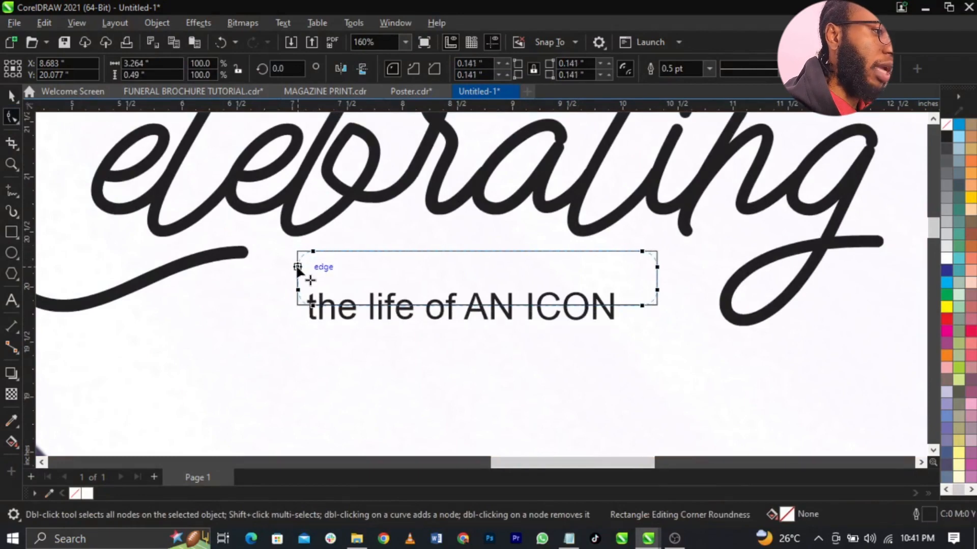
key("space")
scroll(325, 267, "up", 3)
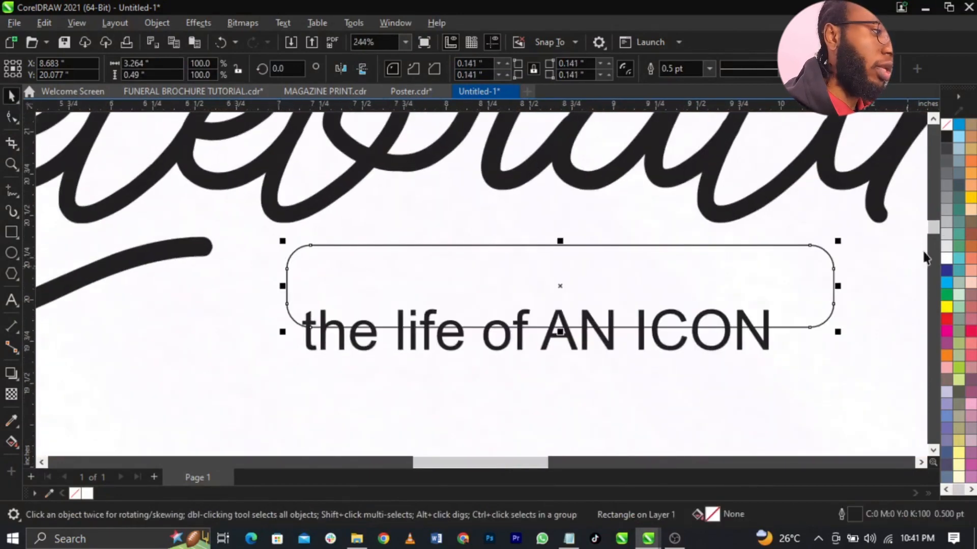
- Widen the rounded rectangle to about 3.758 × 0.49 inches under the heading
left_click(675, 347)
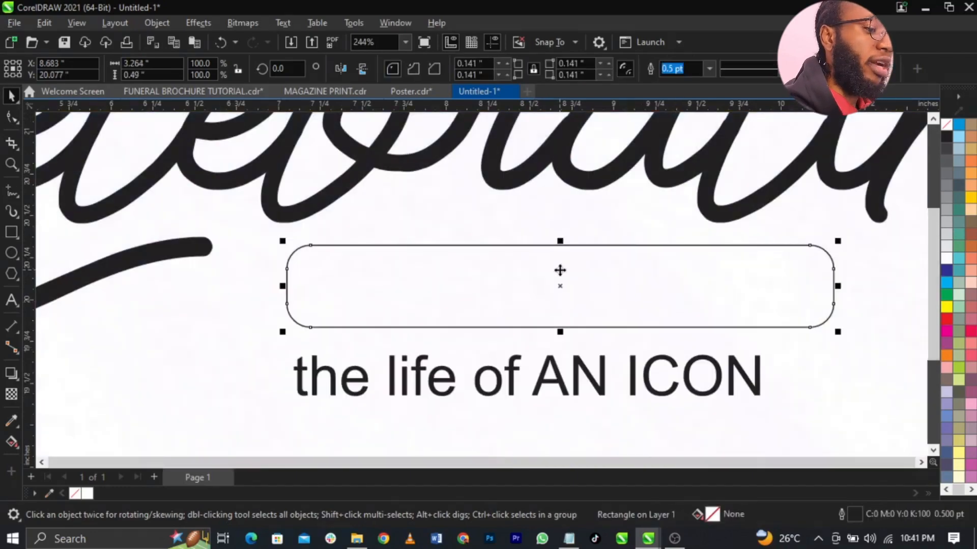
key("F4")
left_click(735, 313)
key("z")
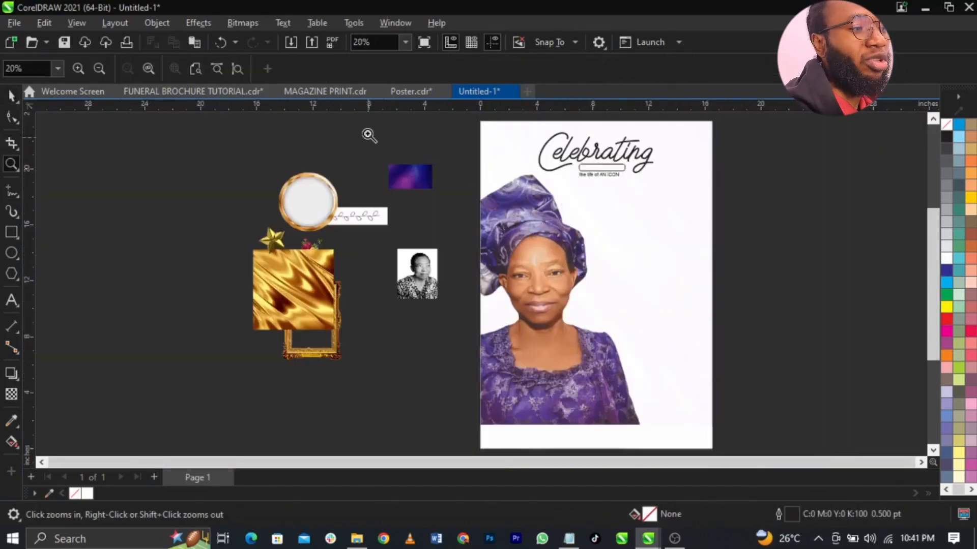
left_click_drag(370, 133, 740, 232)
key("space")
left_click(635, 266)
scroll(634, 265, "up", 2)
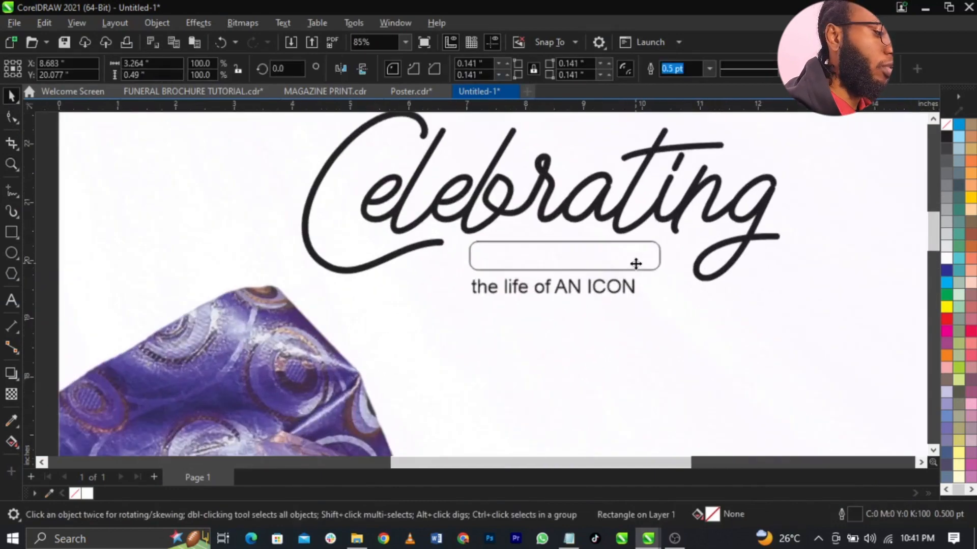
left_click_drag(665, 257, 682, 260)
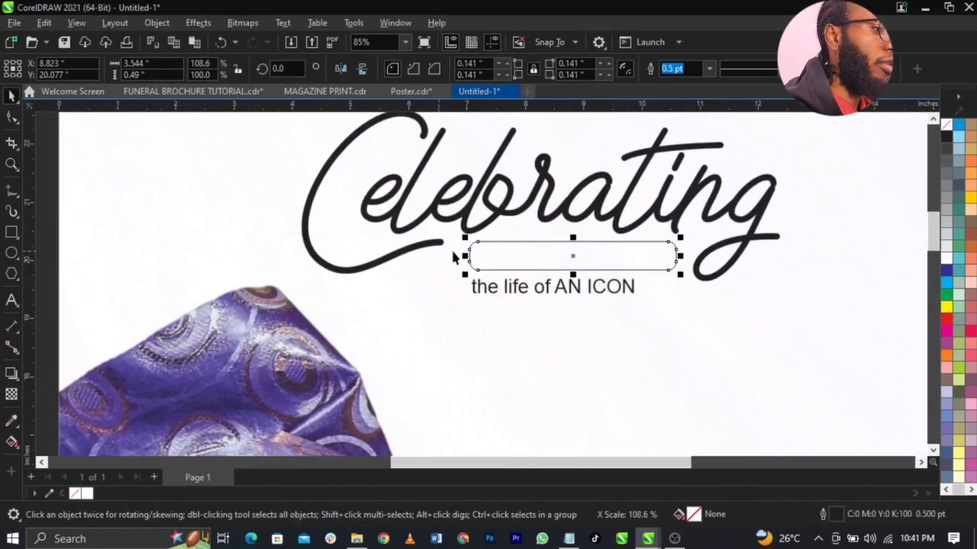
left_click_drag(465, 256, 451, 258)
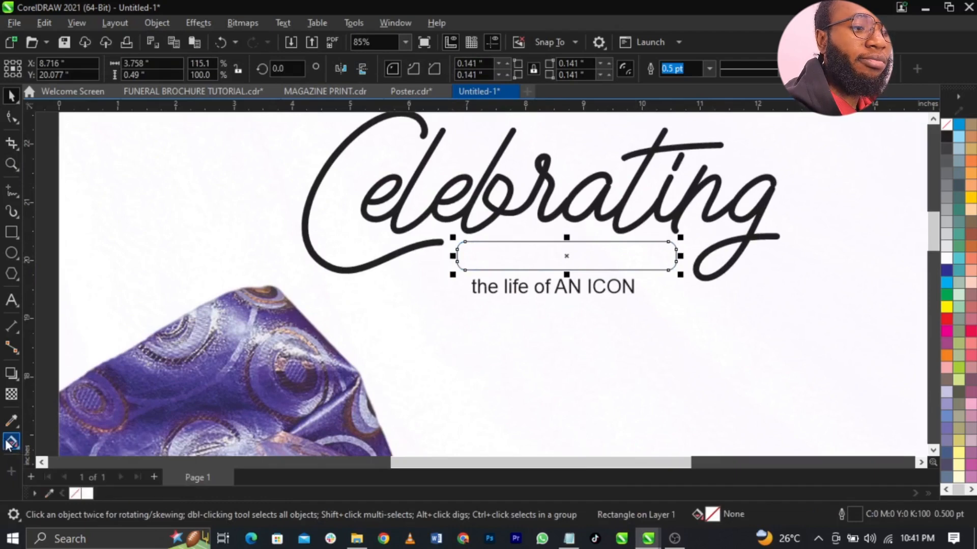
- Give the bar a top-to-bottom fountain fill starting with the purple sampled from the fabric
left_click(10, 441)
left_click_drag(597, 244, 595, 270)
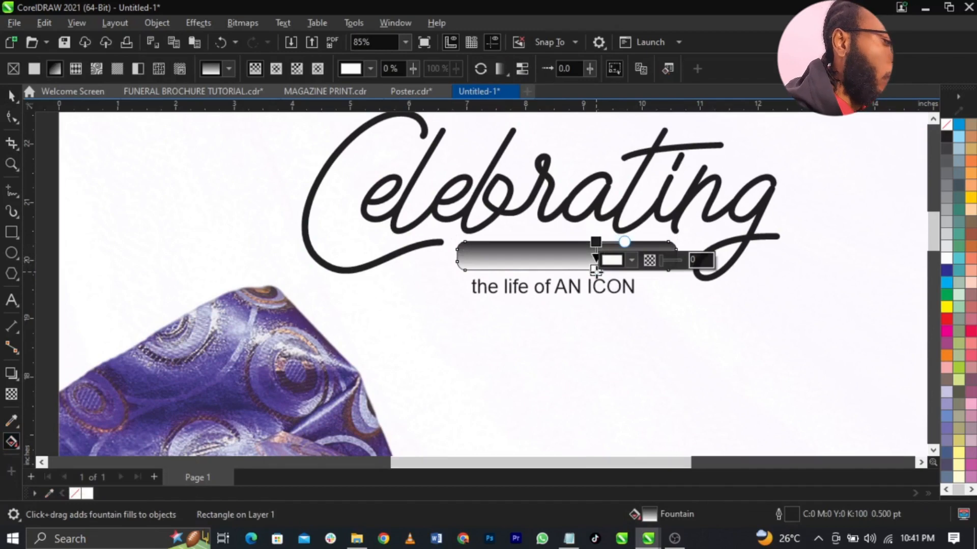
left_click(596, 241)
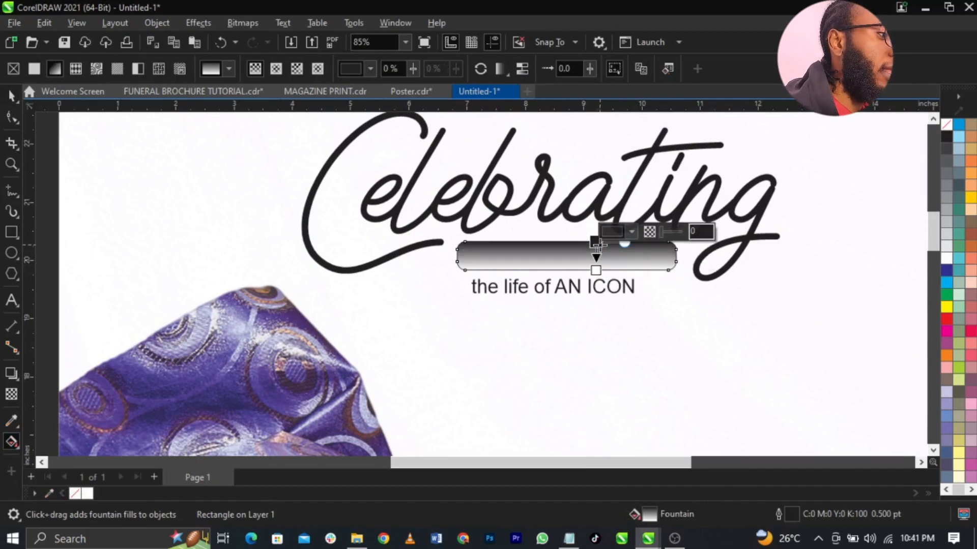
left_click(635, 233)
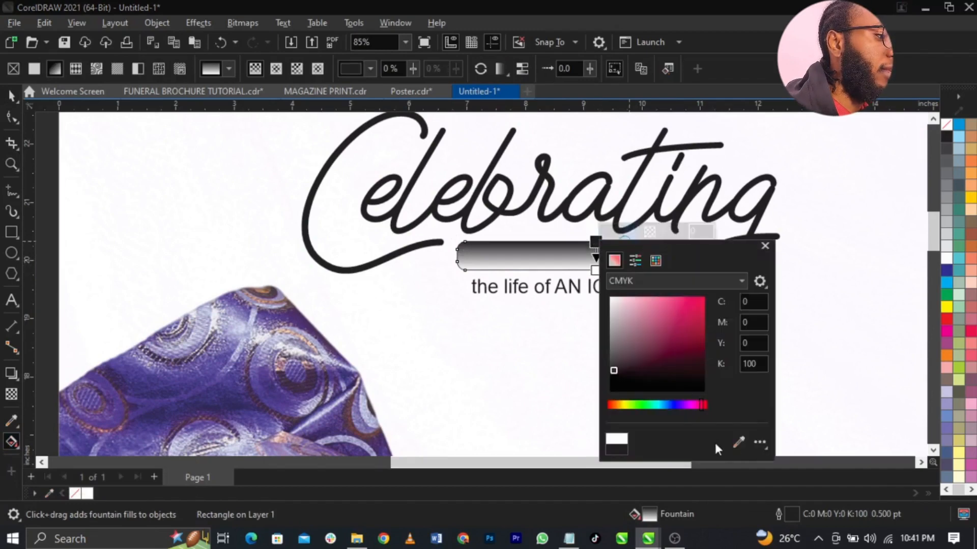
left_click(738, 442)
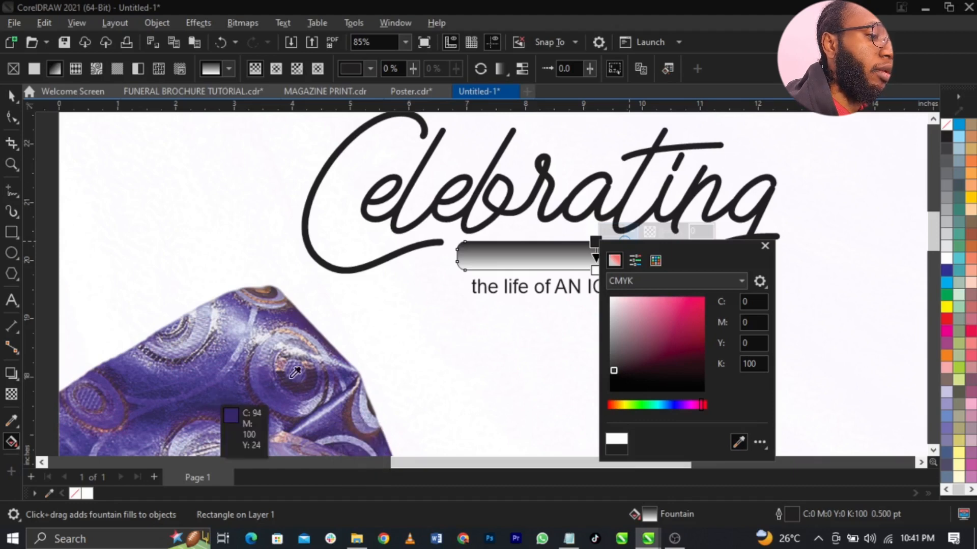
left_click(206, 393)
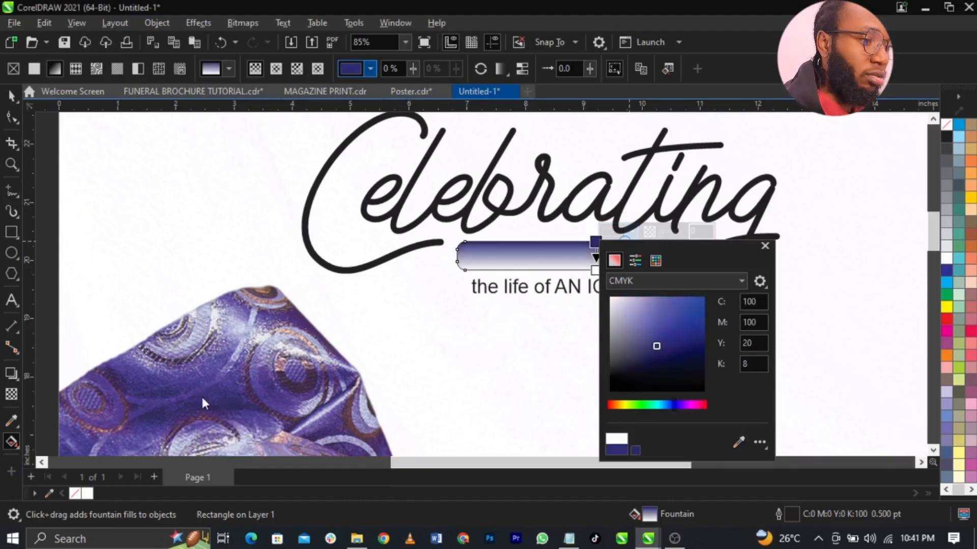
- Set the fountain fill's bottom end colour to a rich magenta
left_click(595, 270)
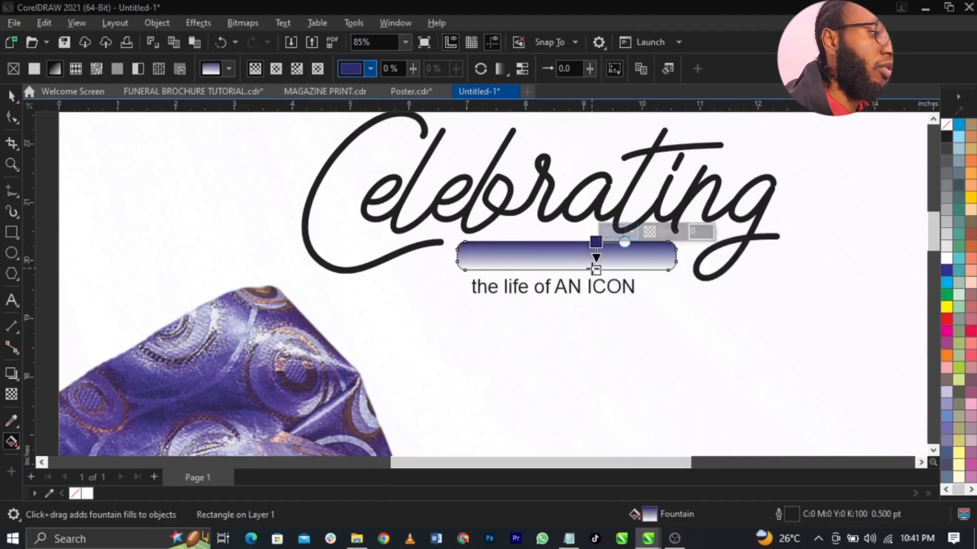
left_click(631, 262)
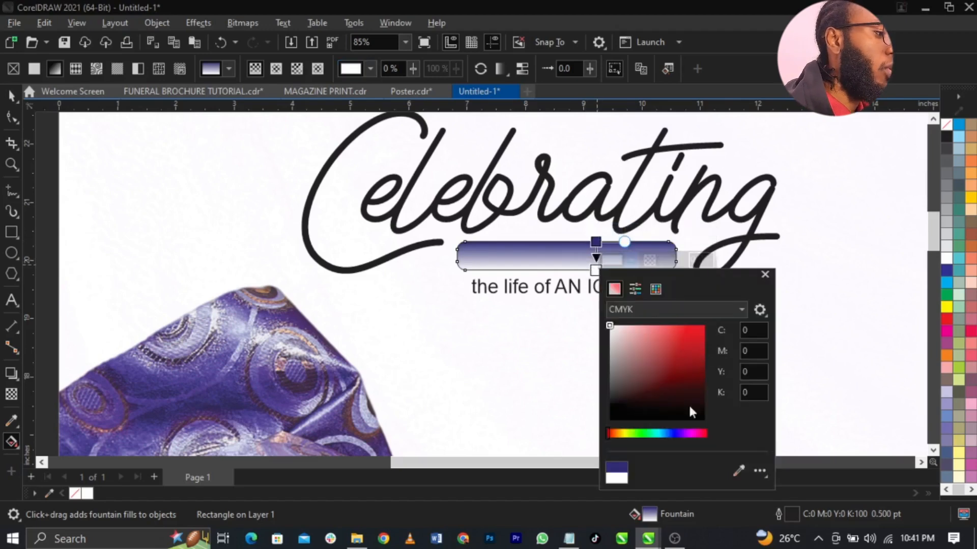
left_click(738, 471)
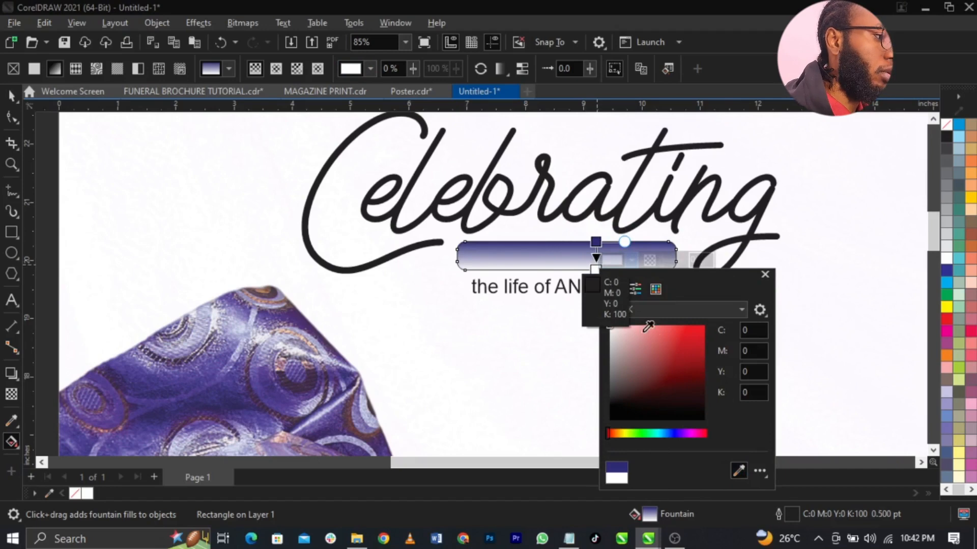
left_click(693, 433)
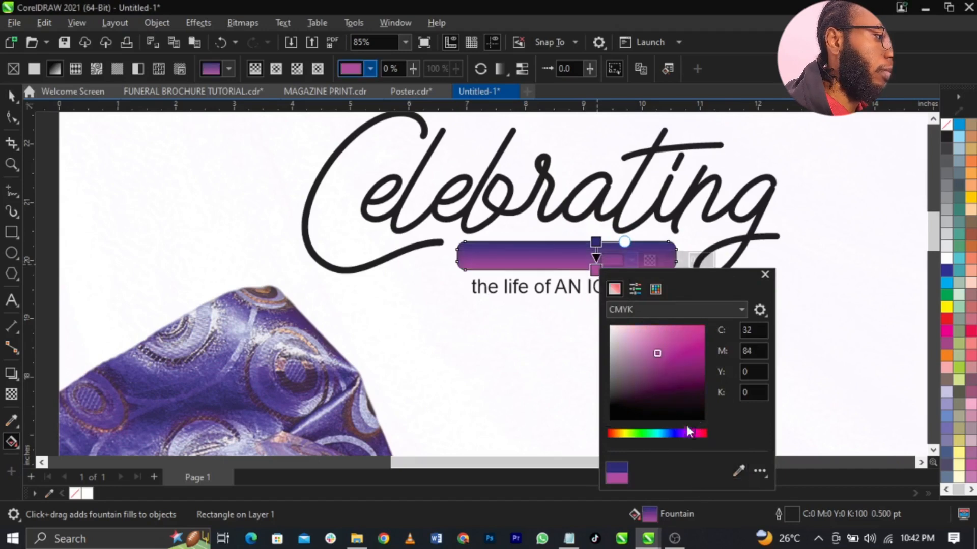
left_click_drag(666, 355, 680, 356)
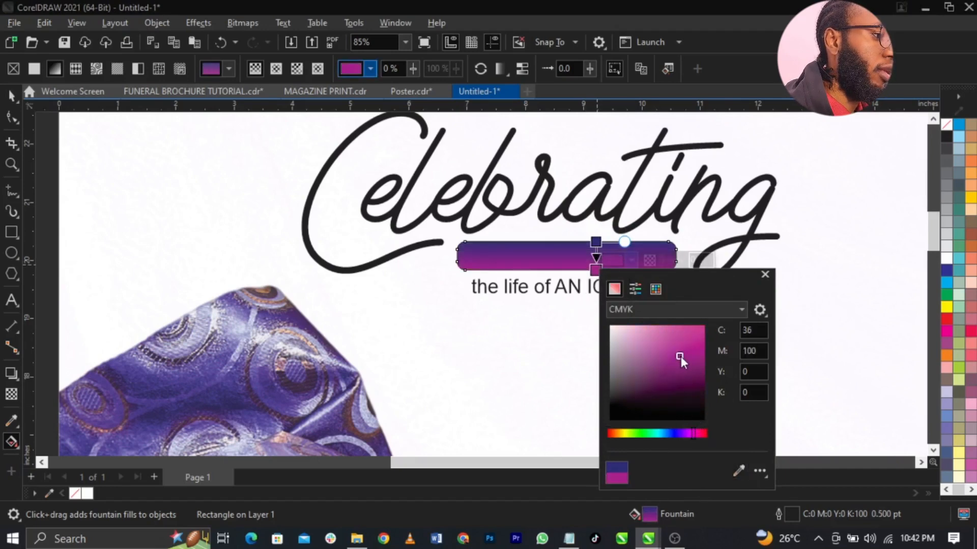
left_click(680, 353)
left_click(576, 256)
scroll(576, 256, "up", 3)
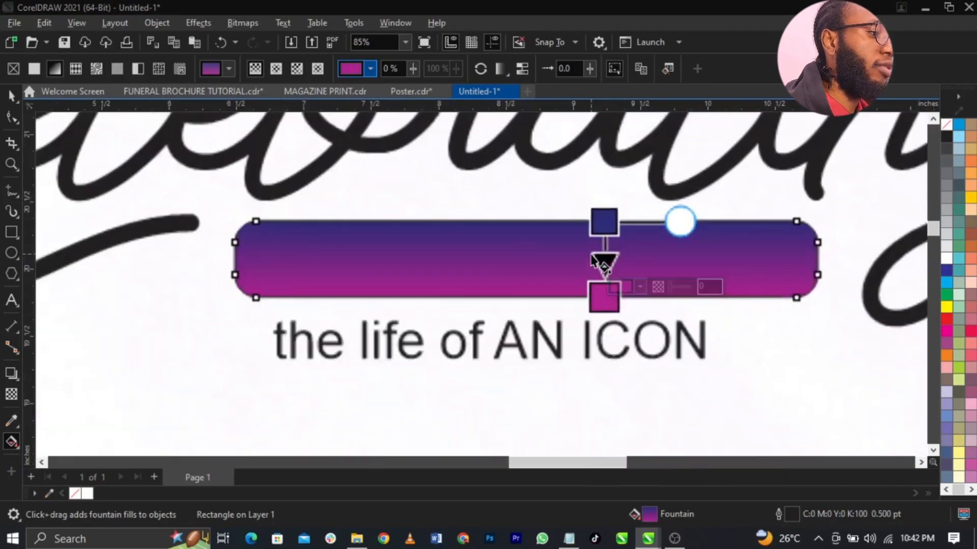
key("space")
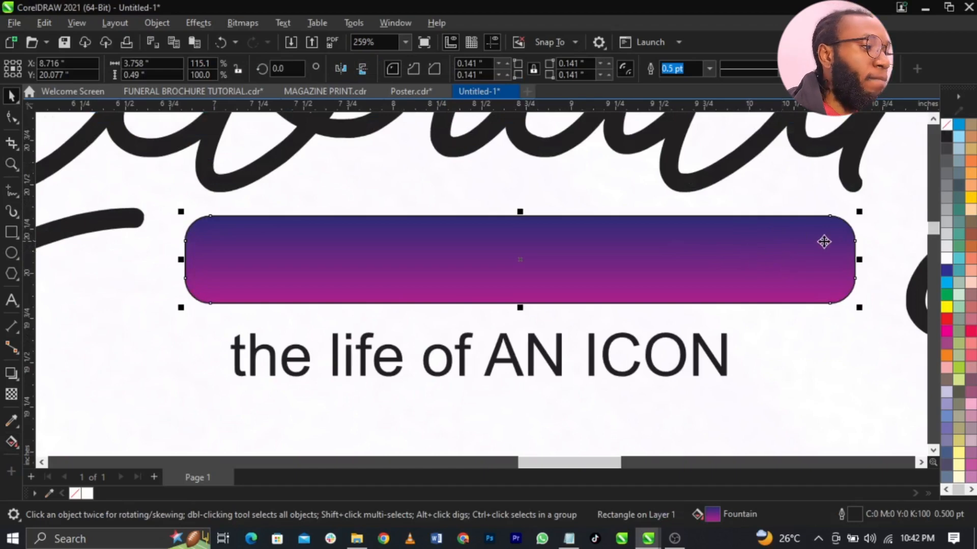
- Remove the banner's outline and make a duplicate of the banner
right_click(944, 125)
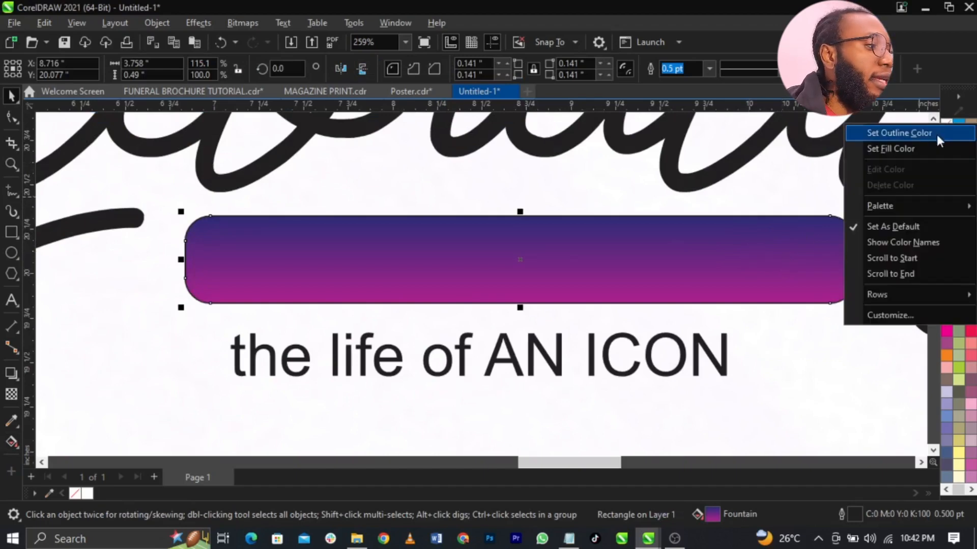
left_click(935, 133)
left_click(642, 281)
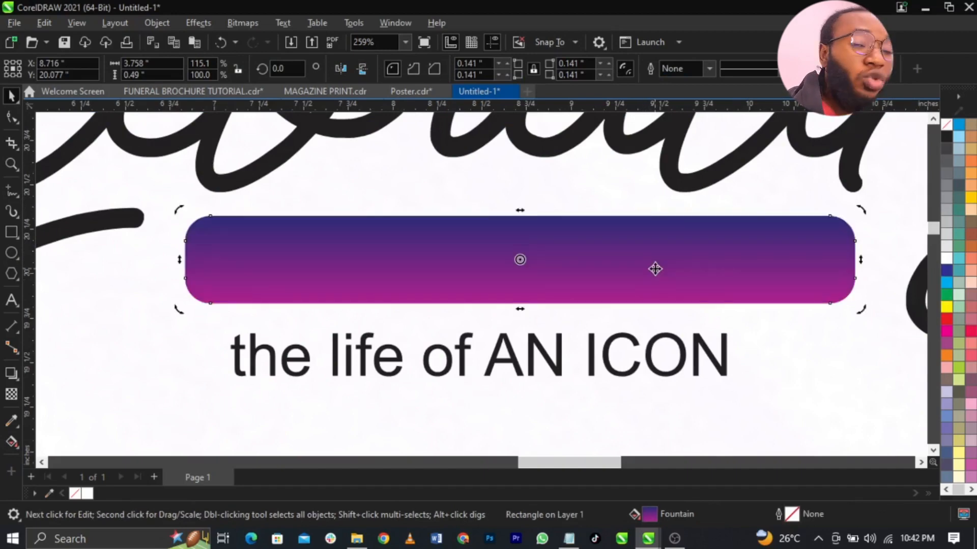
left_click_drag(655, 269, 652, 206)
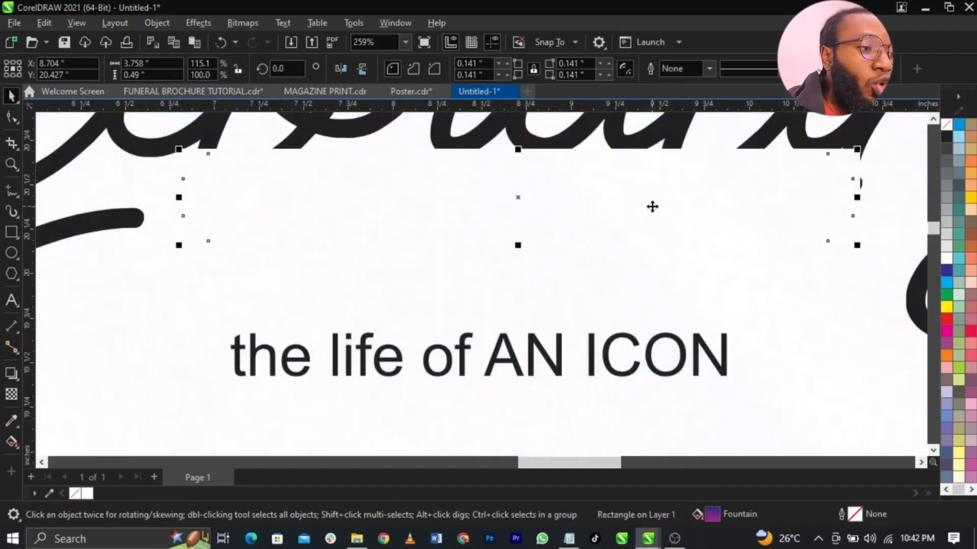
key("ctrl+z")
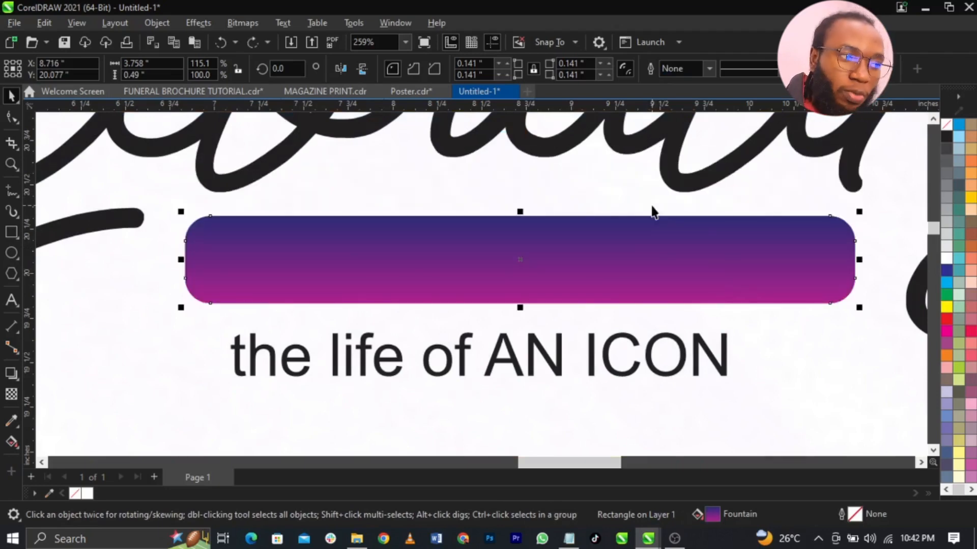
- Fill the banner copy white and fade it downward from the top edge with a fountain transparency
left_click(945, 260)
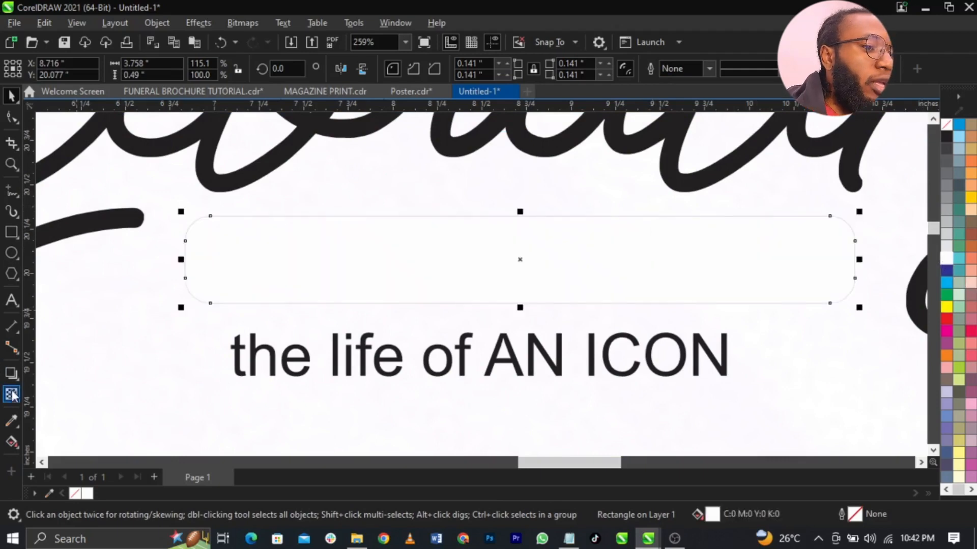
left_click(12, 395)
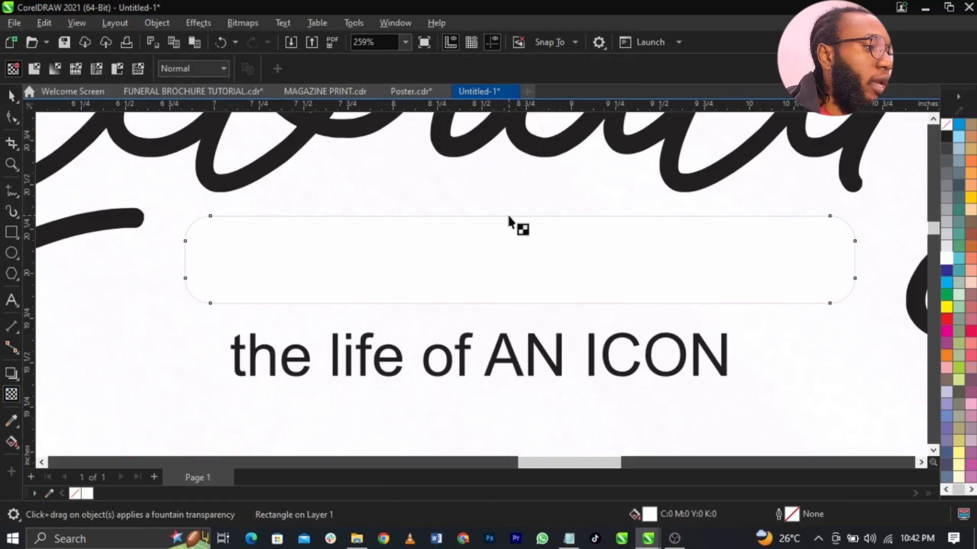
left_click_drag(509, 218, 510, 238)
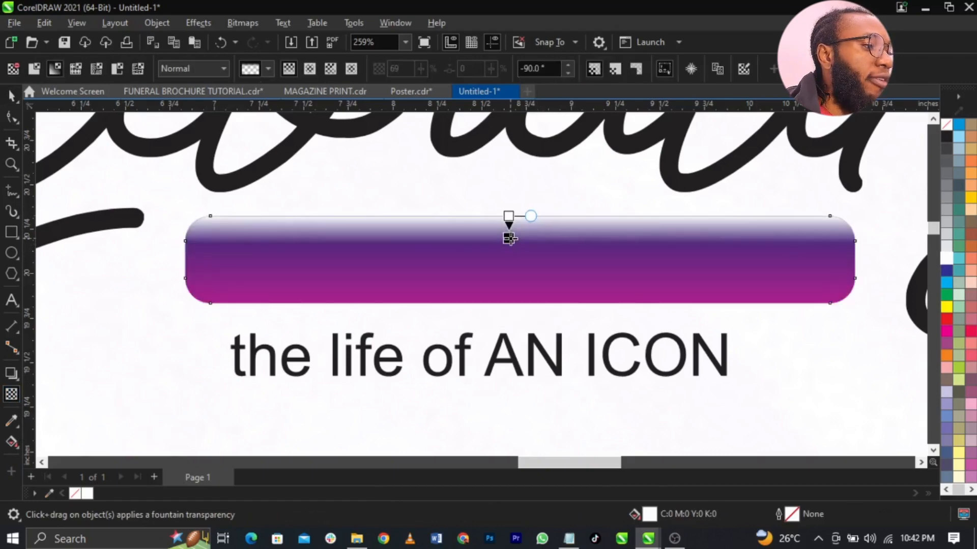
key("space")
left_click(648, 368)
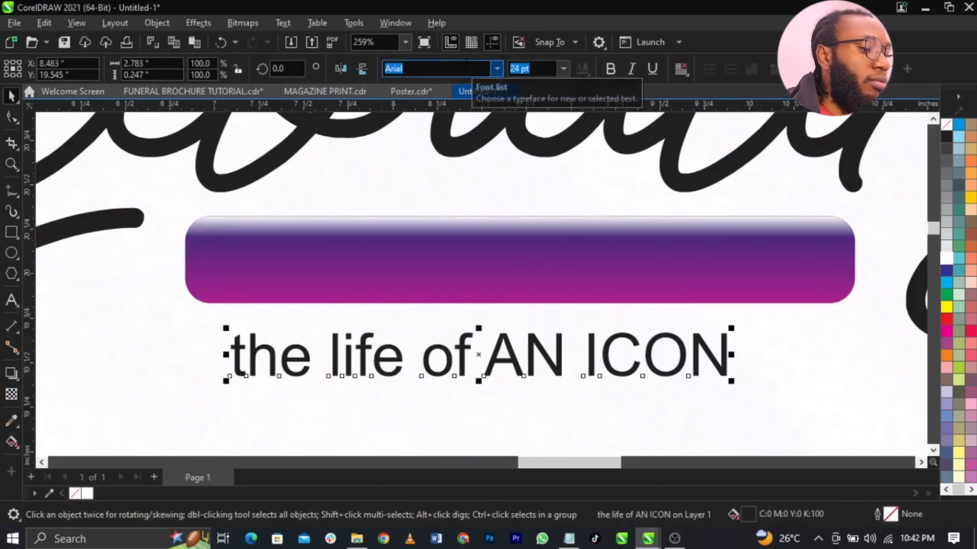
- Set the subtitle to Trajan Pro and tighten its letter spacing
type("Tracer")
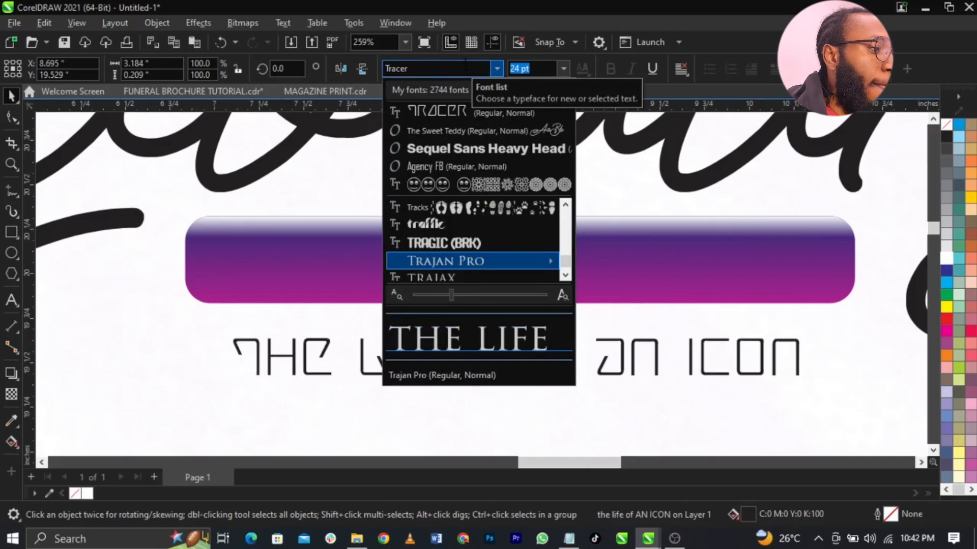
key("Return")
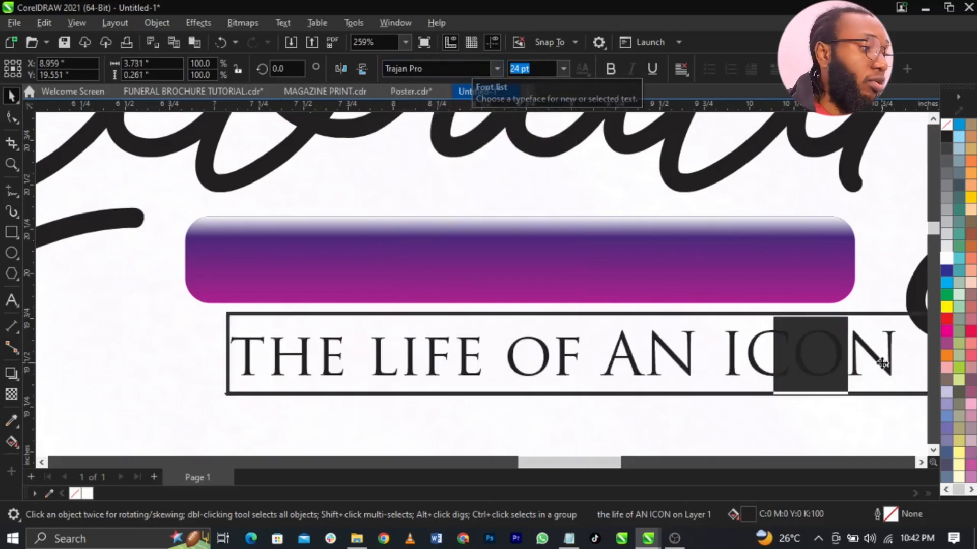
key("F10")
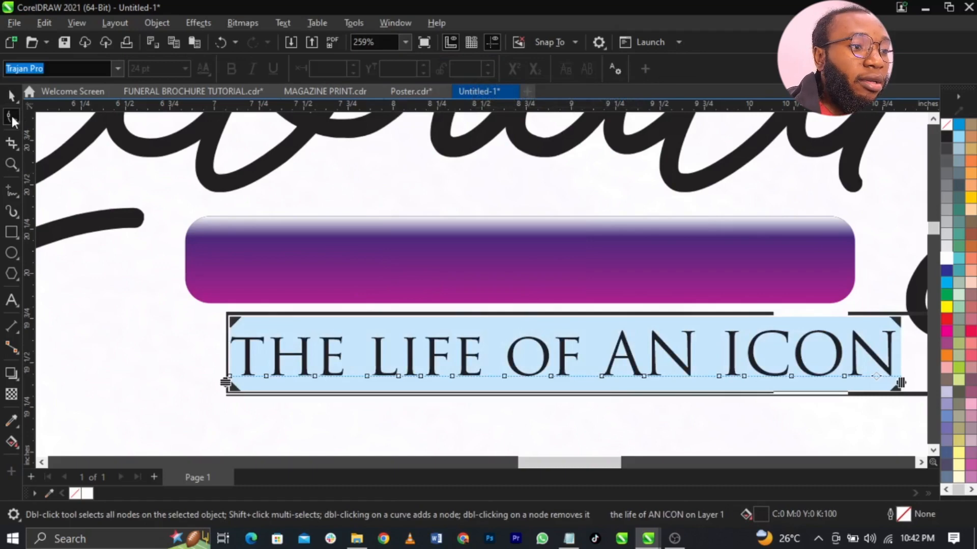
left_click_drag(901, 381, 786, 394)
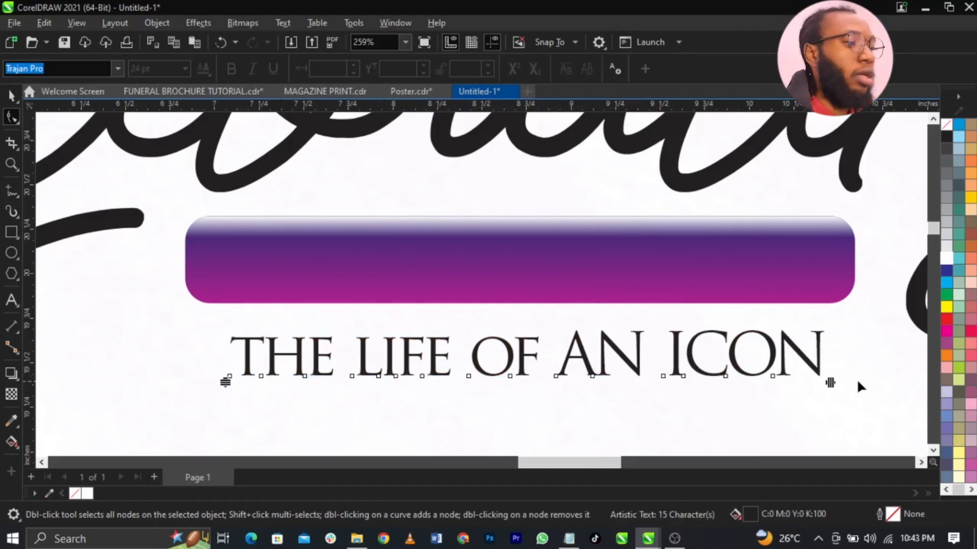
key("space")
- Make the subtitle white and centre it on the purple banner
left_click(945, 259)
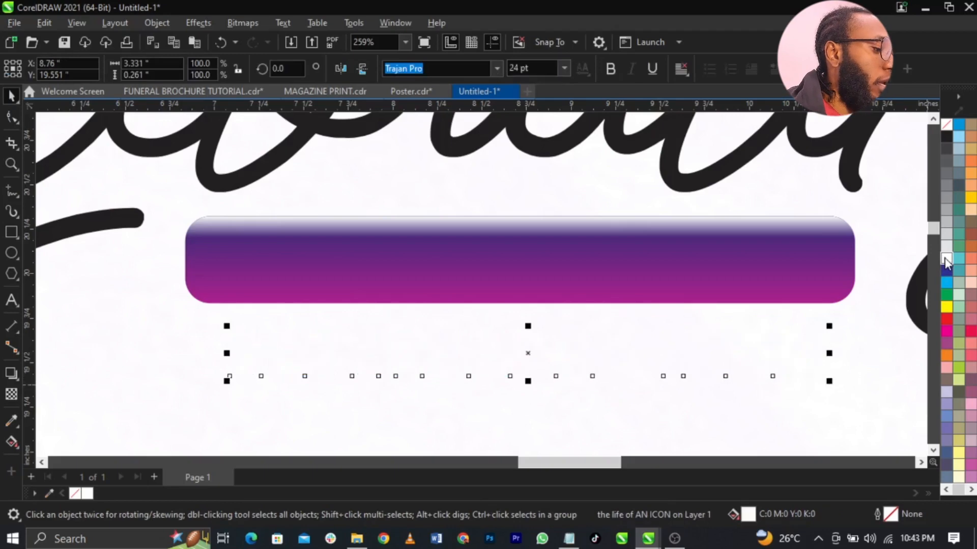
left_click(826, 271, "shift")
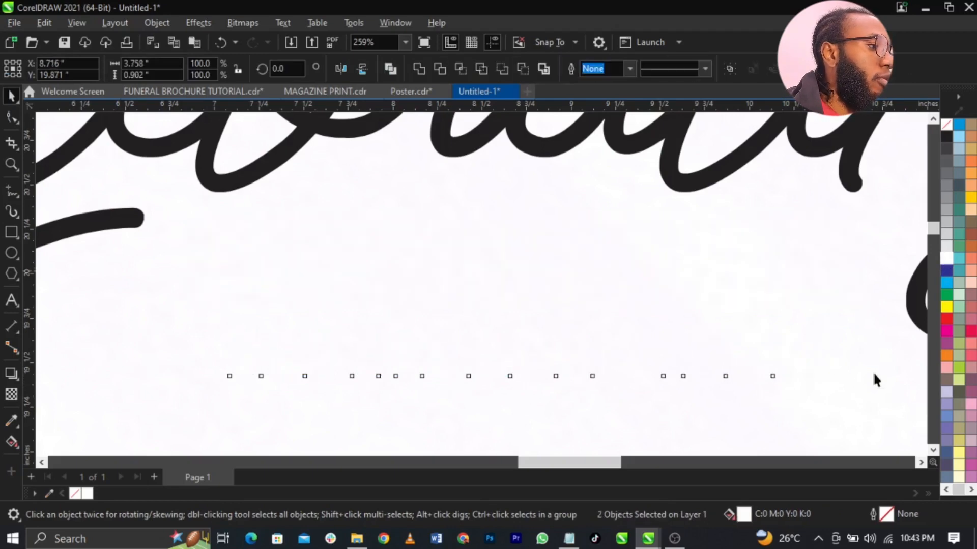
key("e")
key("c")
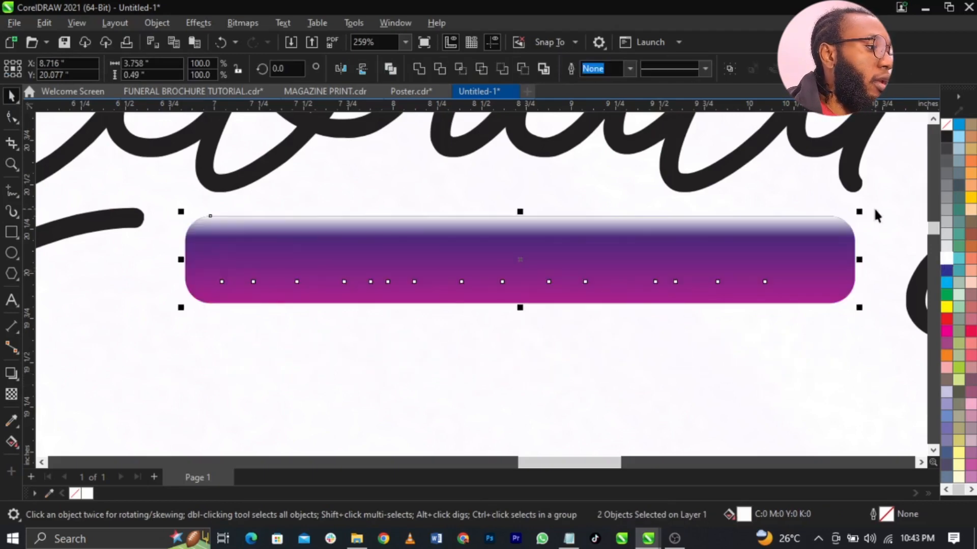
- Move the background frame forward in the stacking order and adjust its corners
left_click_drag(875, 208, 194, 350)
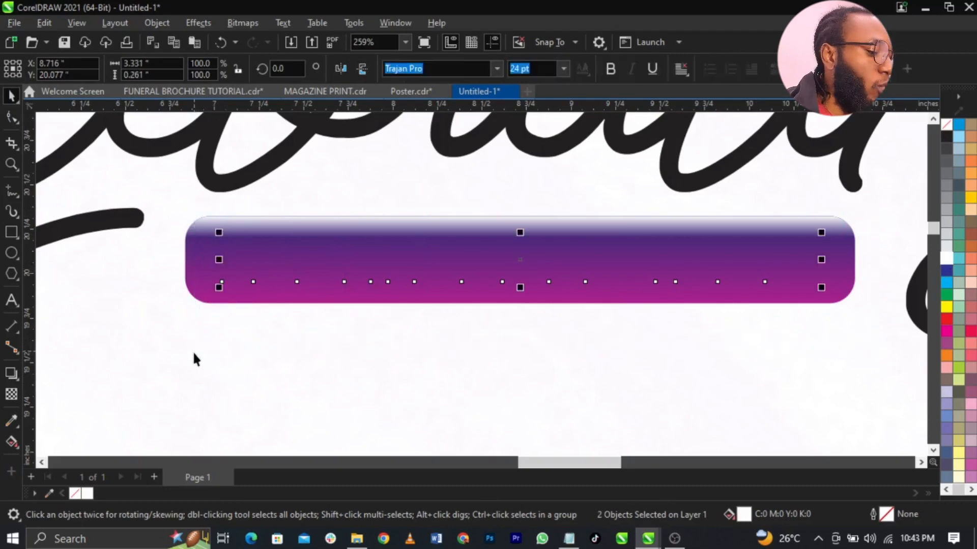
left_click(194, 353)
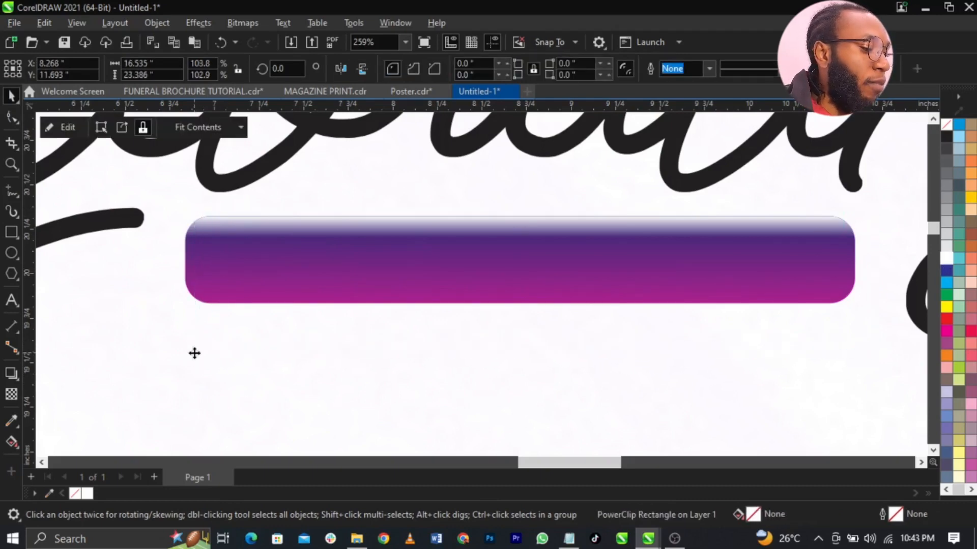
key("shift+Page_Up")
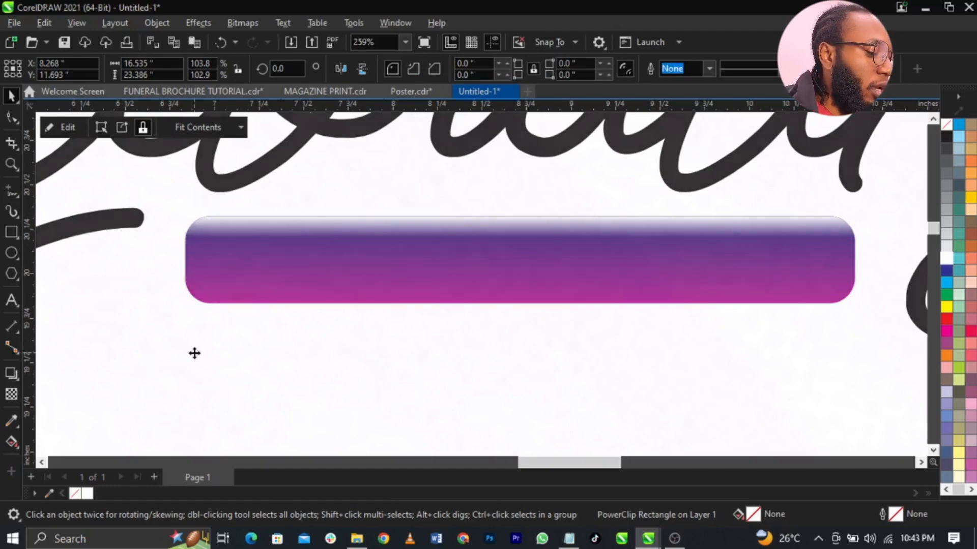
key("F10")
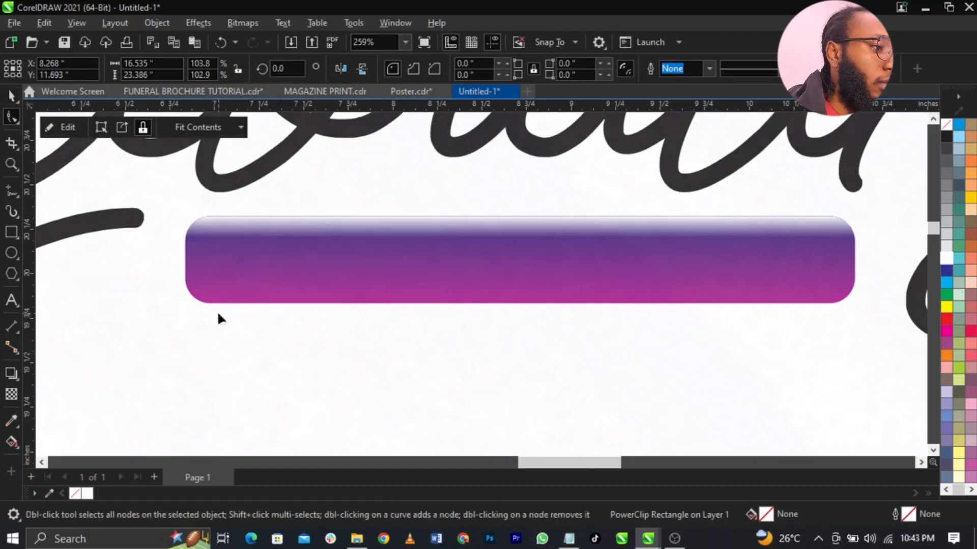
left_click(850, 317)
key("space")
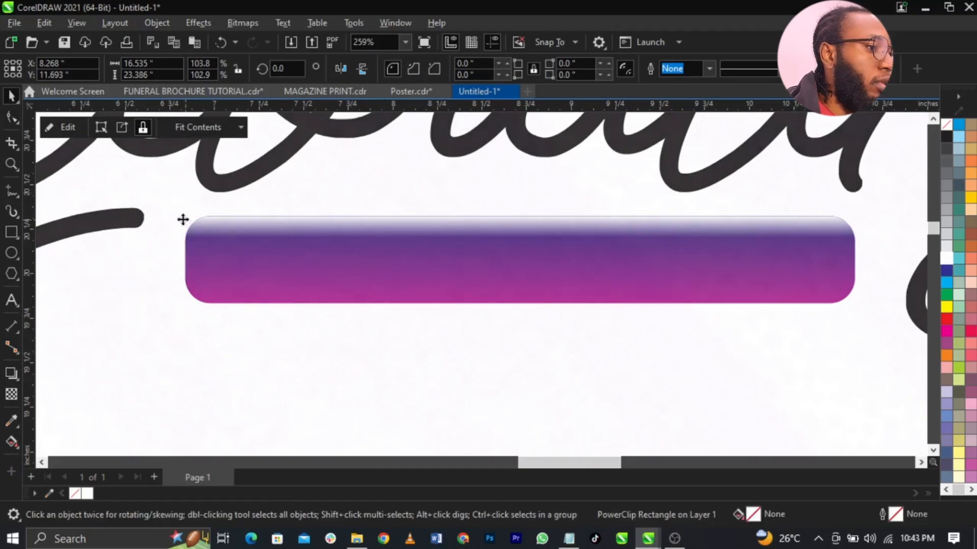
- Bring the subtitle text in front of the purple banner
left_click_drag(150, 195, 852, 379)
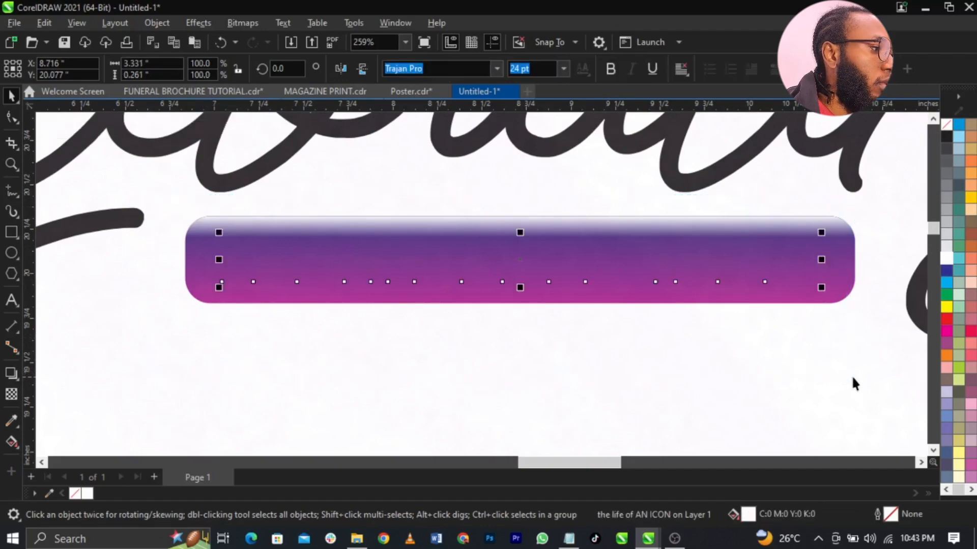
key("shift+Page_Up")
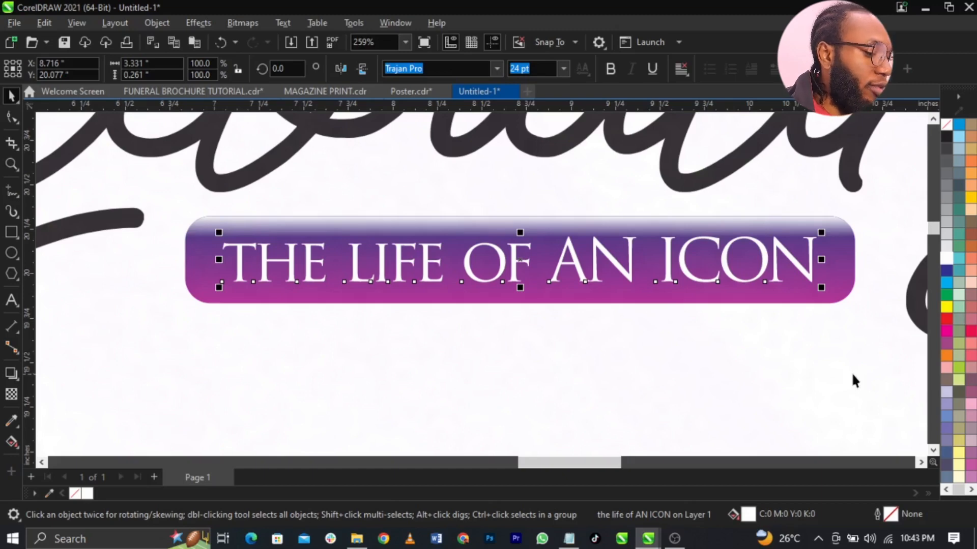
scroll(419, 321, "down", 6)
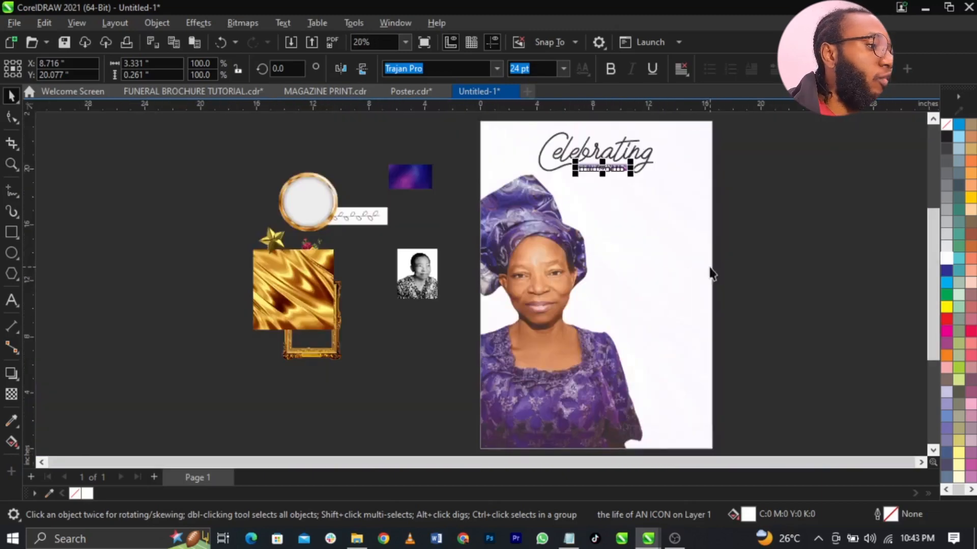
- Move the GOLD.jpg texture onto the page and PowerClip it inside the 'Celebrating' text
left_click(764, 241)
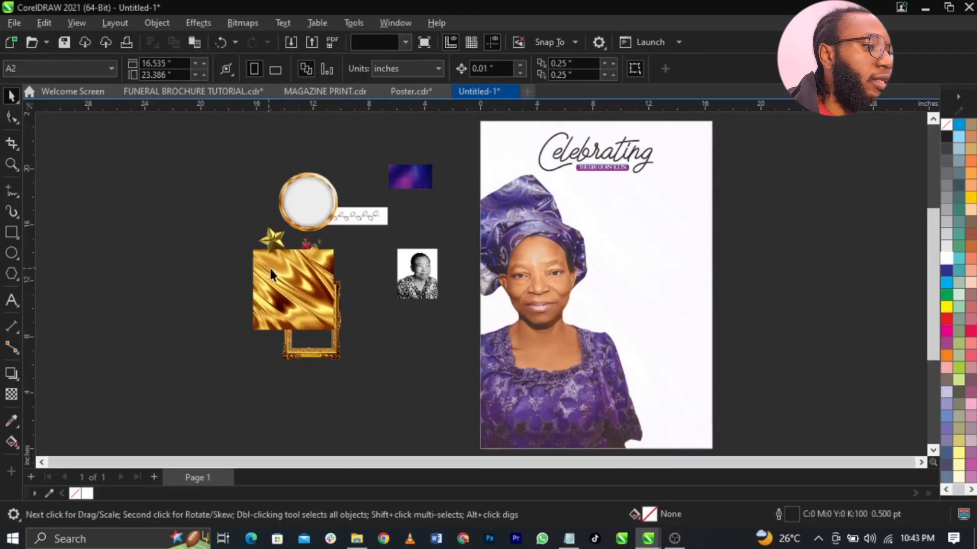
left_click_drag(272, 275, 690, 169)
key("z")
left_click_drag(468, 121, 764, 224)
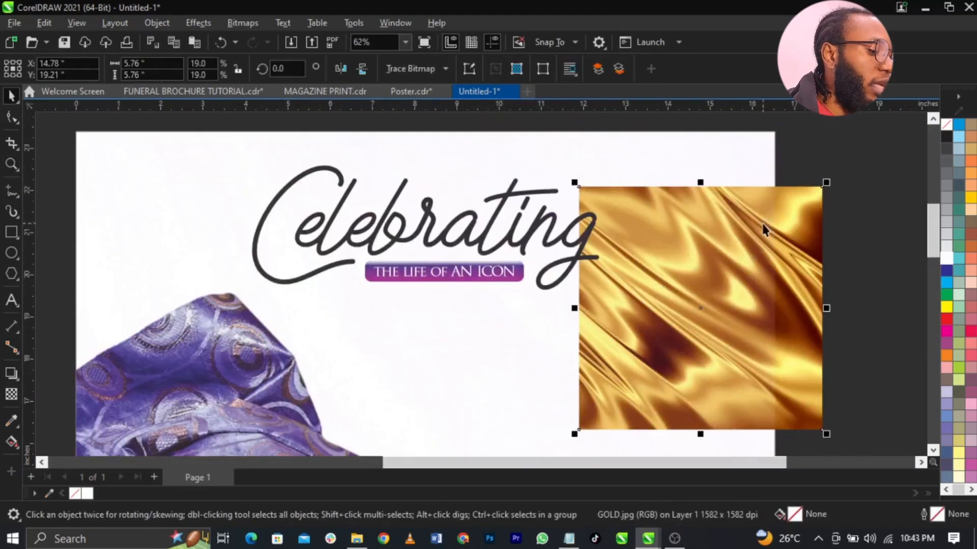
right_click(697, 238)
left_click(697, 249)
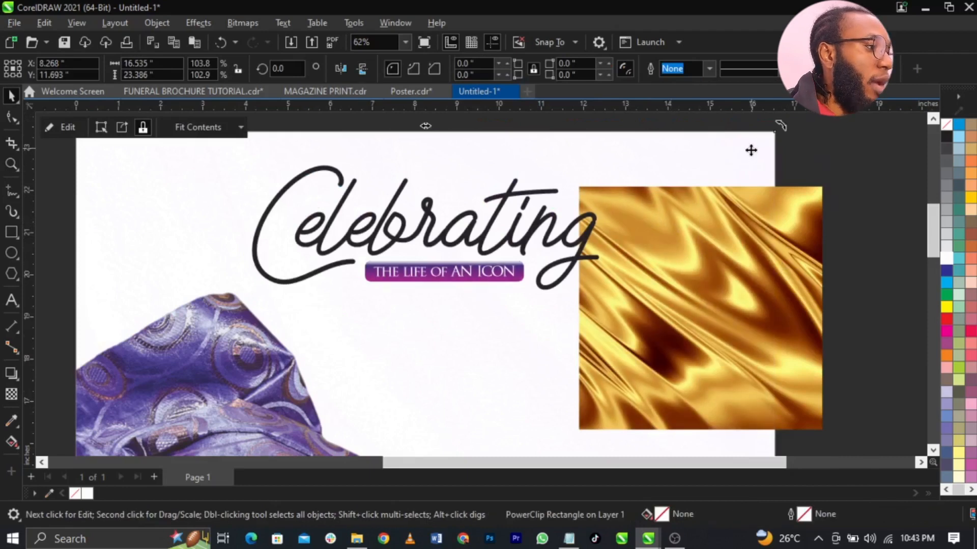
right_click(816, 189)
left_click(867, 316)
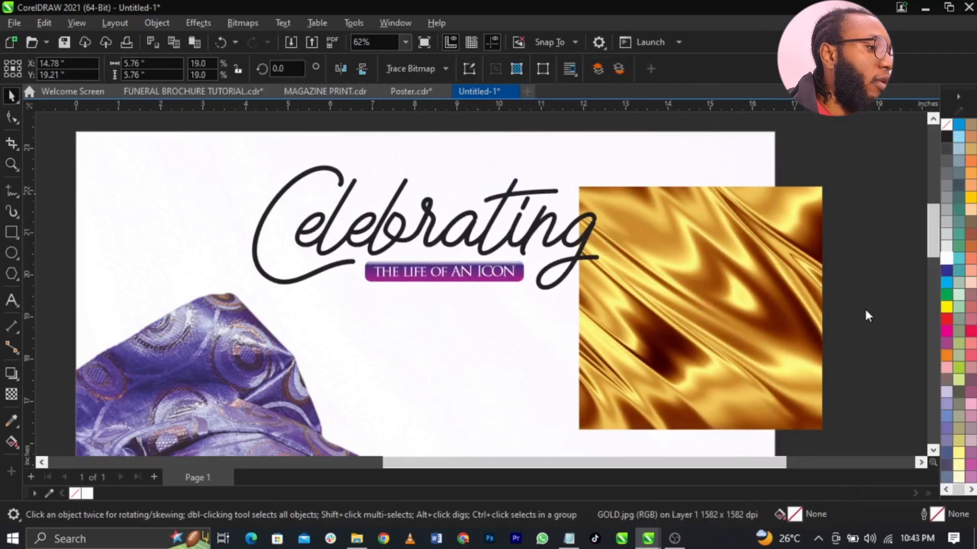
left_click(868, 316)
left_click(332, 173)
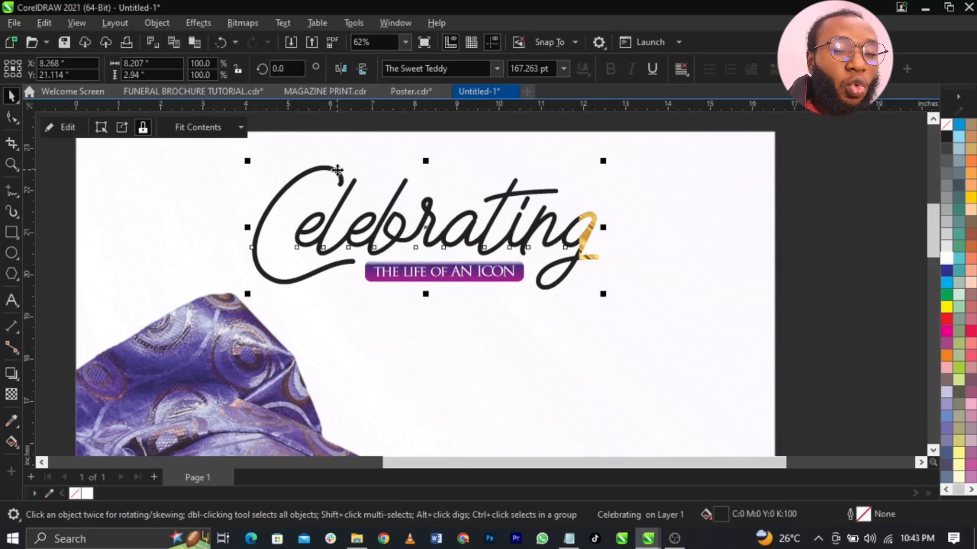
- Edit the PowerClip, scaling and positioning the gold texture to cover all the heading letters
right_click(337, 170)
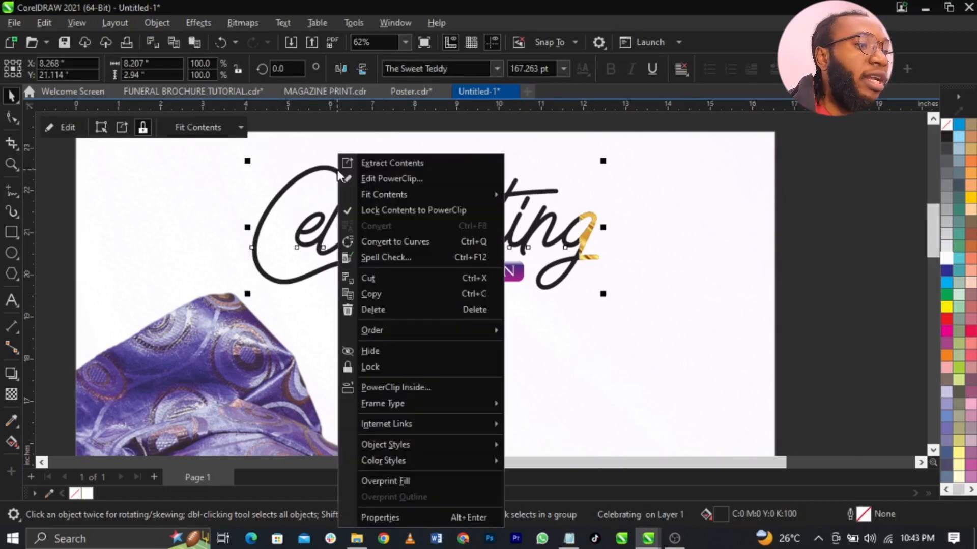
left_click(361, 178)
left_click_drag(714, 267, 486, 336)
left_click_drag(597, 253, 798, 115)
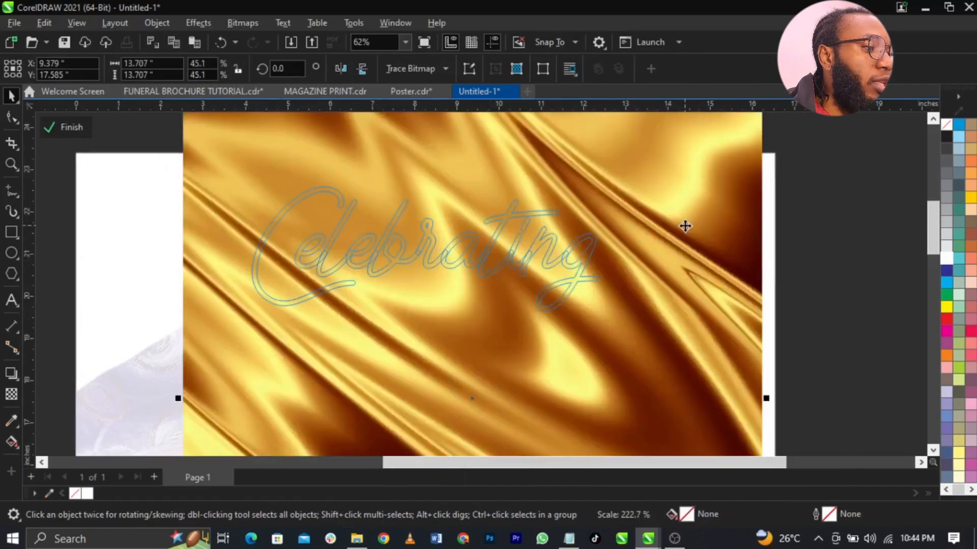
left_click_drag(684, 227, 619, 329)
left_click_drag(701, 205, 864, 87)
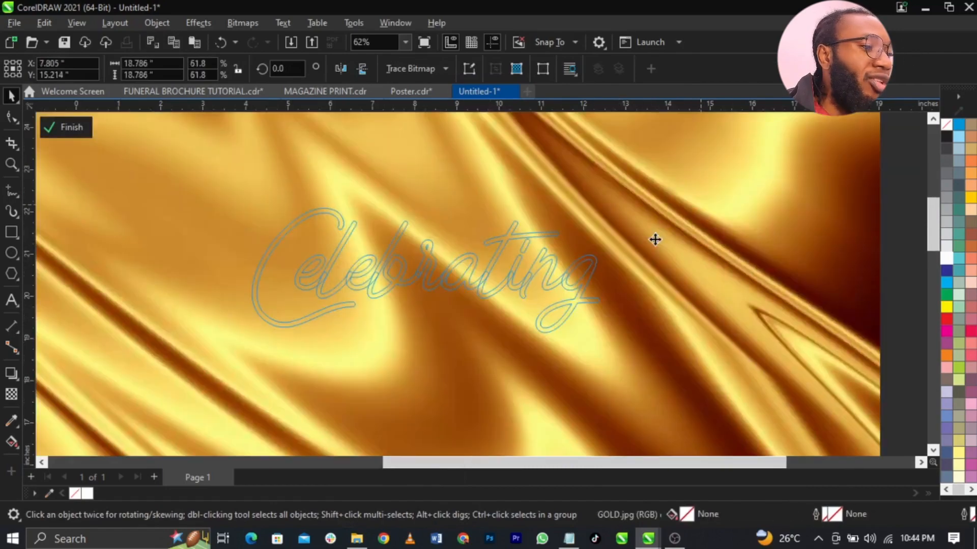
left_click_drag(654, 235, 673, 296)
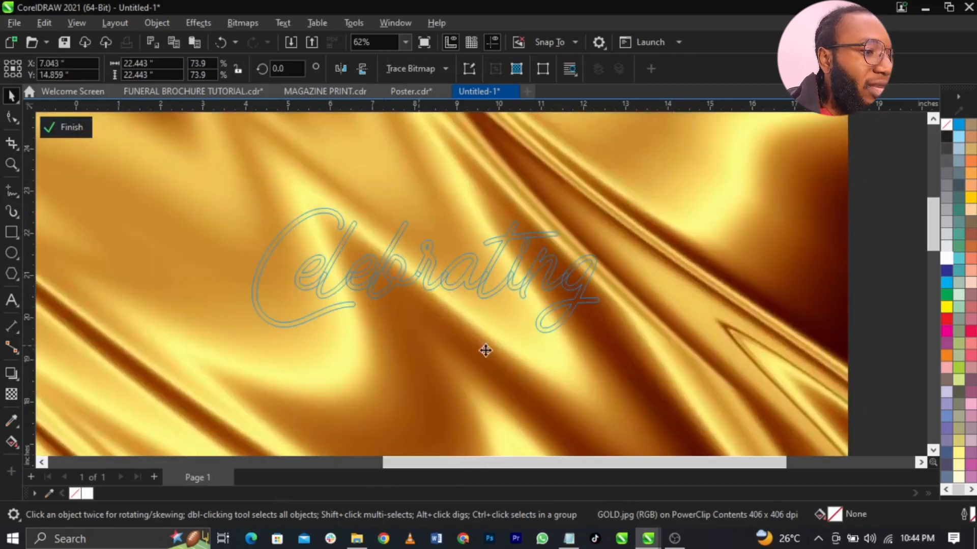
left_click_drag(484, 351, 374, 266)
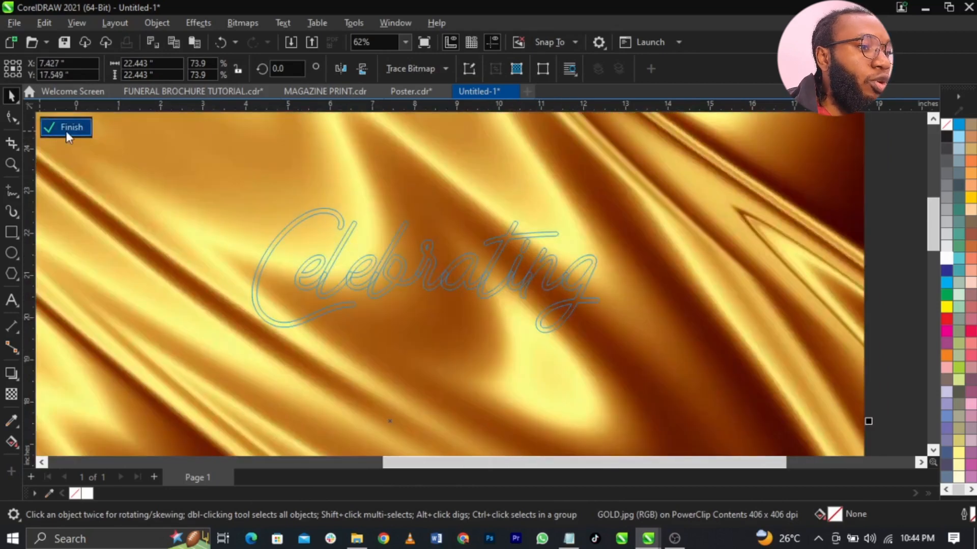
left_click_drag(514, 294, 516, 288)
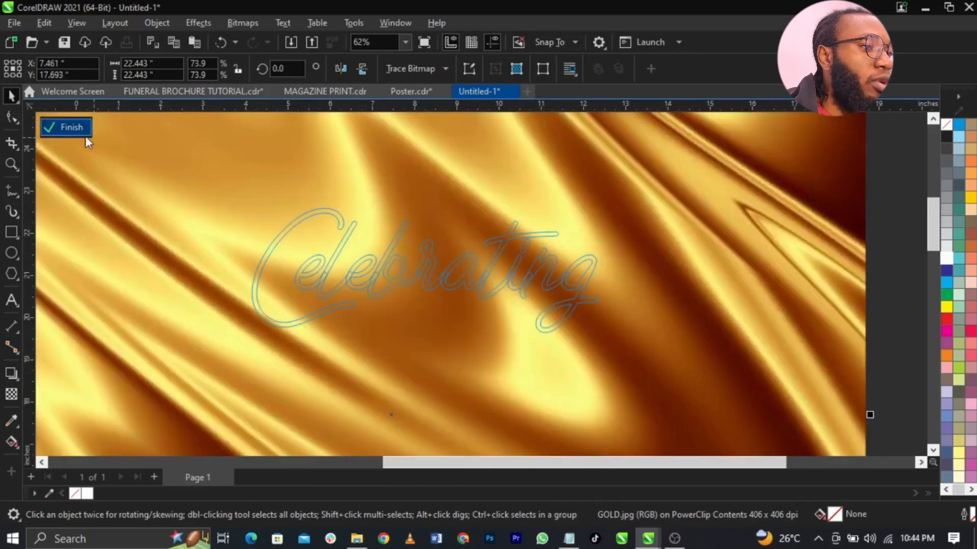
left_click(71, 130)
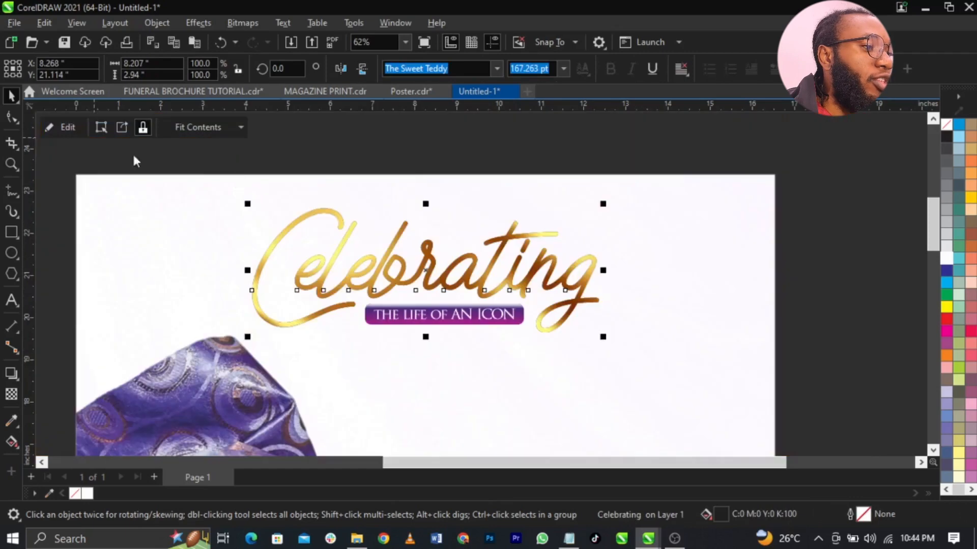
- Scale up the heading and banner together slightly
left_click(809, 307)
key("F4")
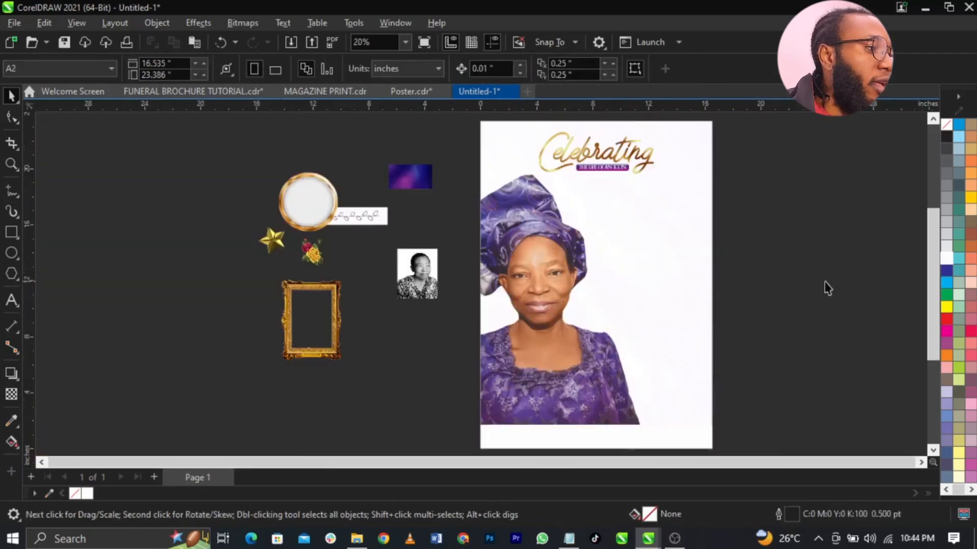
left_click_drag(772, 230, 512, 131)
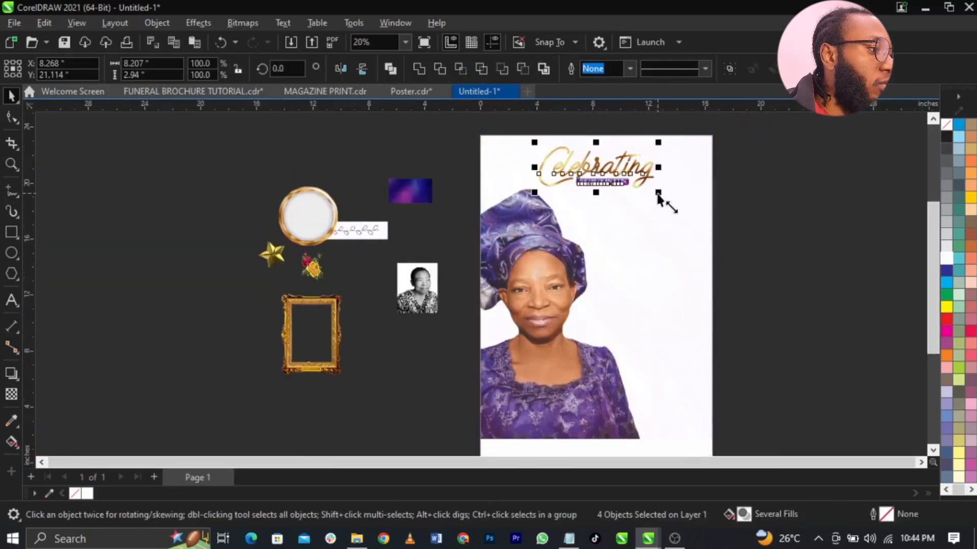
left_click_drag(664, 202, 662, 195)
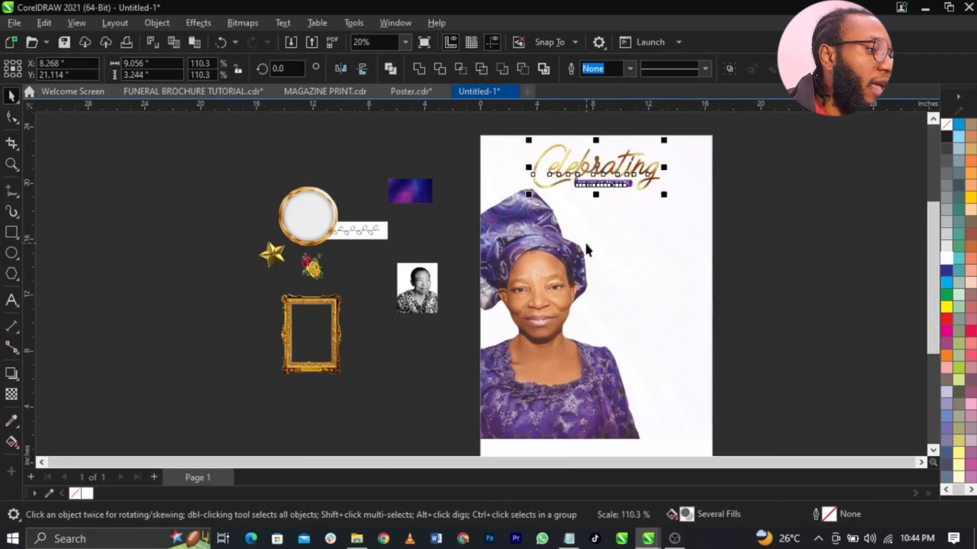
- Reposition and enlarge the portrait image inside its PowerClip frame
double_click(584, 242)
left_click(534, 243)
left_click_drag(534, 243, 540, 251)
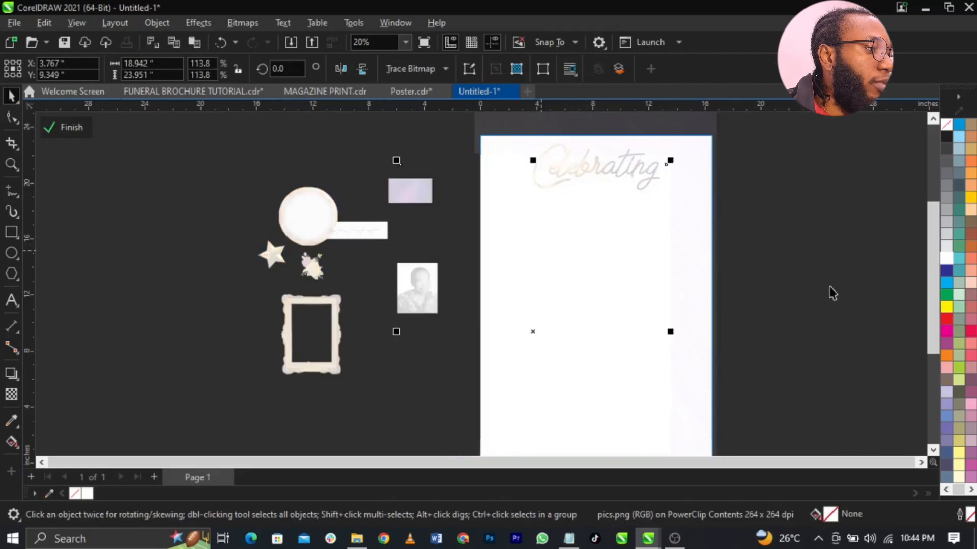
left_click(831, 286, "ctrl")
double_click(584, 294)
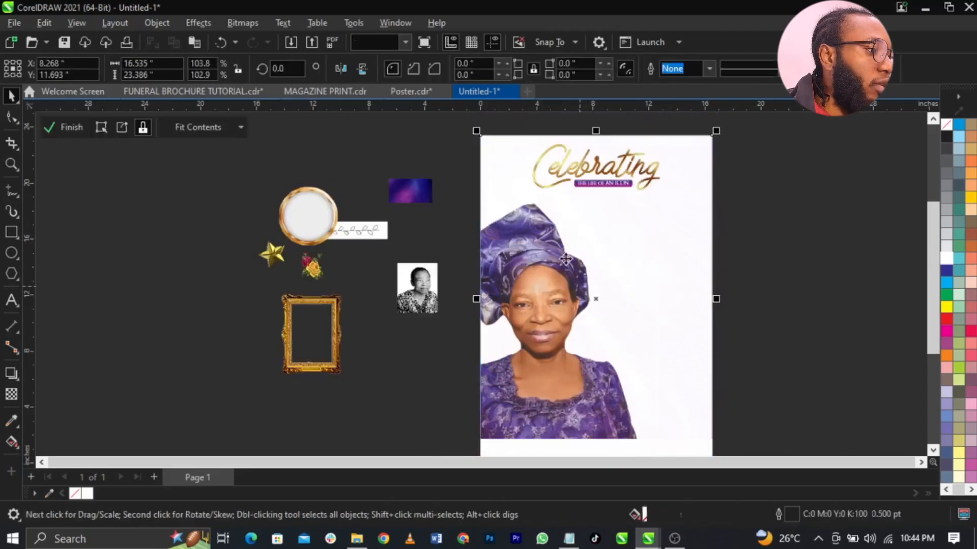
mouse_move(670, 161)
left_mouse_down()
mouse_move(687, 141)
mouse_move(682, 152)
left_mouse_up()
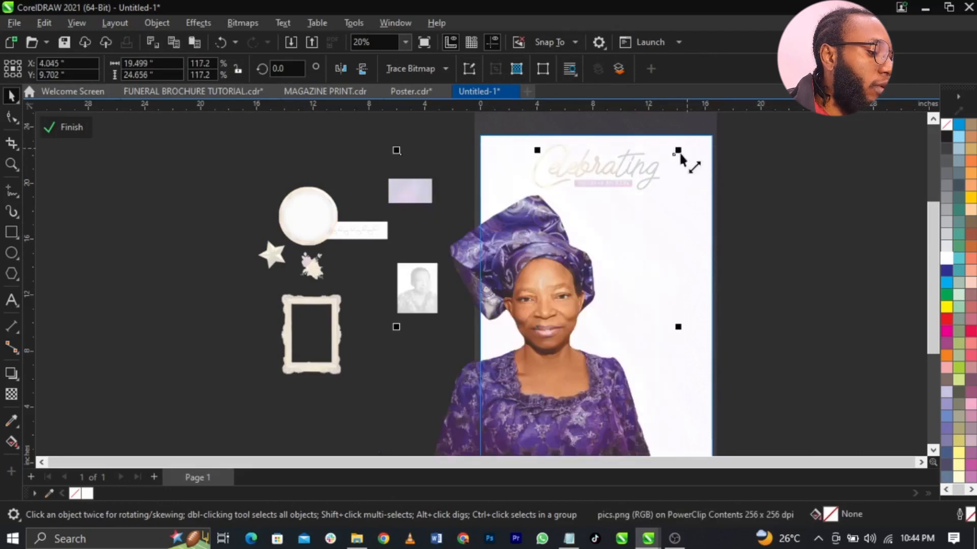
left_click(809, 202, "ctrl")
left_click(810, 202)
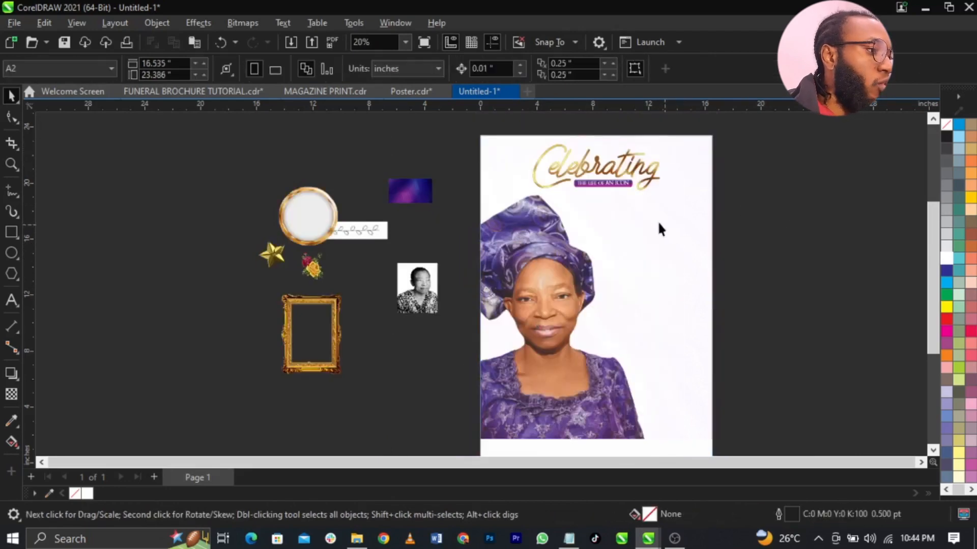
scroll(549, 146, "up", 3)
- Place the gold star against the 'C' of Celebrating and shrink it to about 1.95 inches
left_click_drag(126, 308, 513, 182)
key("z")
left_click_drag(447, 132, 634, 251)
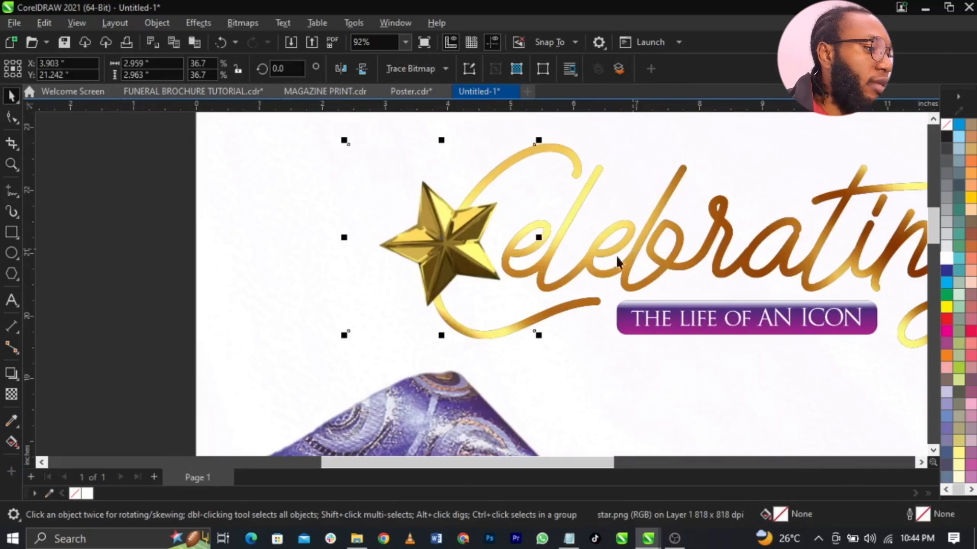
left_click_drag(539, 336, 509, 307)
key("ctrl+z")
key("F2")
right_click(498, 292)
key("F4")
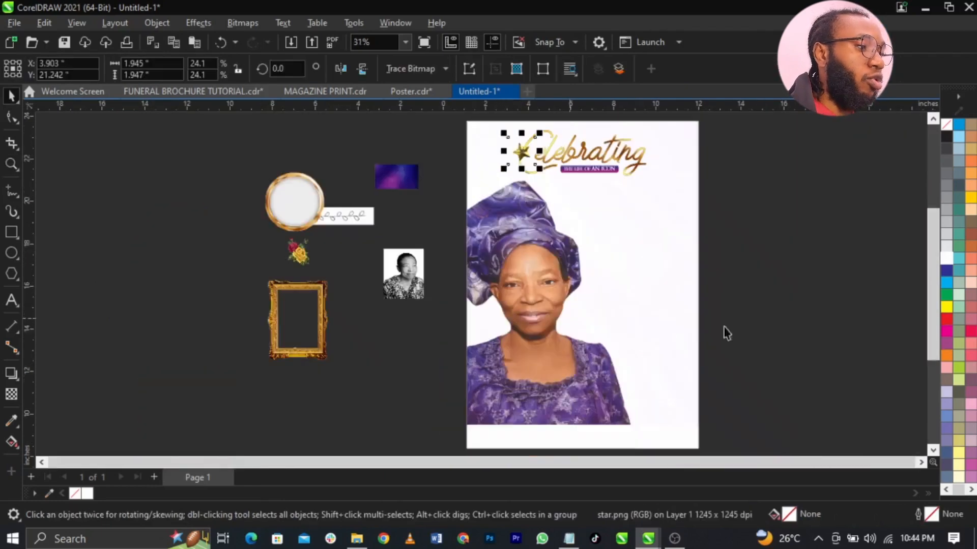
left_click(778, 327)
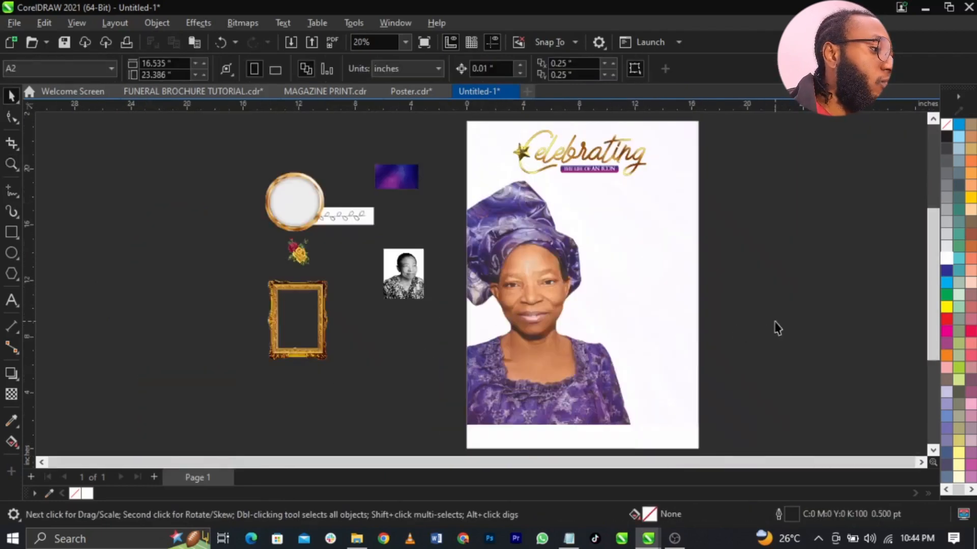
- Select the announcement paragraph in the Notepad notes and return to the poster
left_click(605, 439)
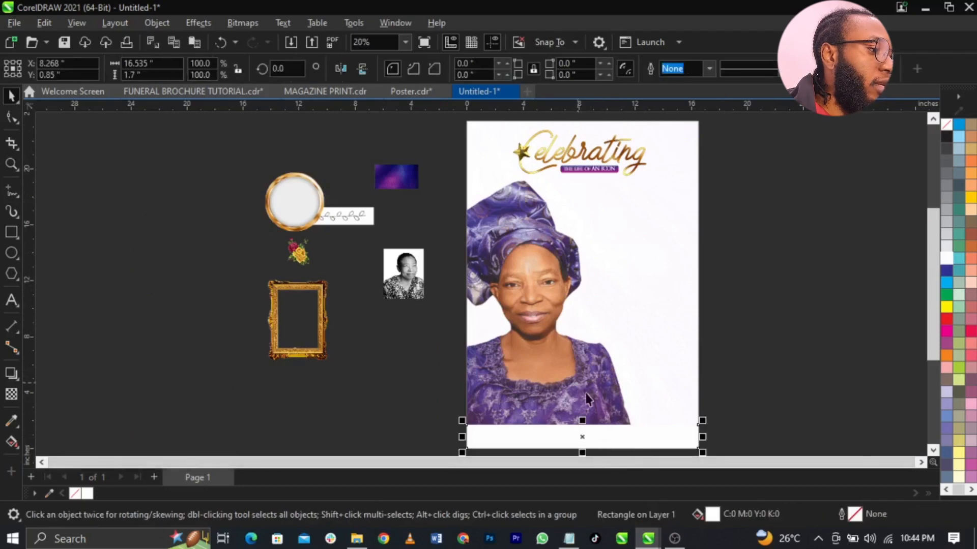
left_click(570, 543)
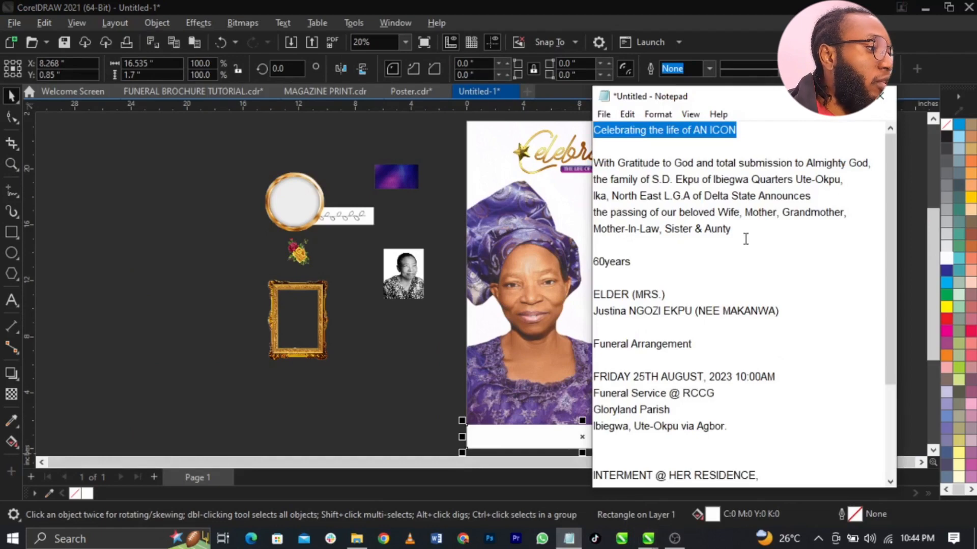
left_click_drag(746, 239, 583, 165)
left_click(537, 200)
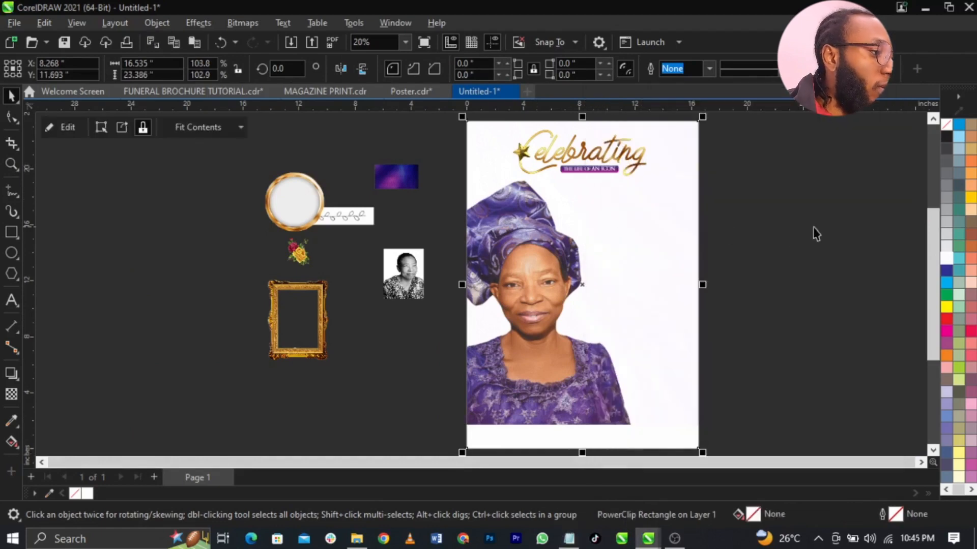
left_click(813, 227)
scroll(697, 213, "up", 2)
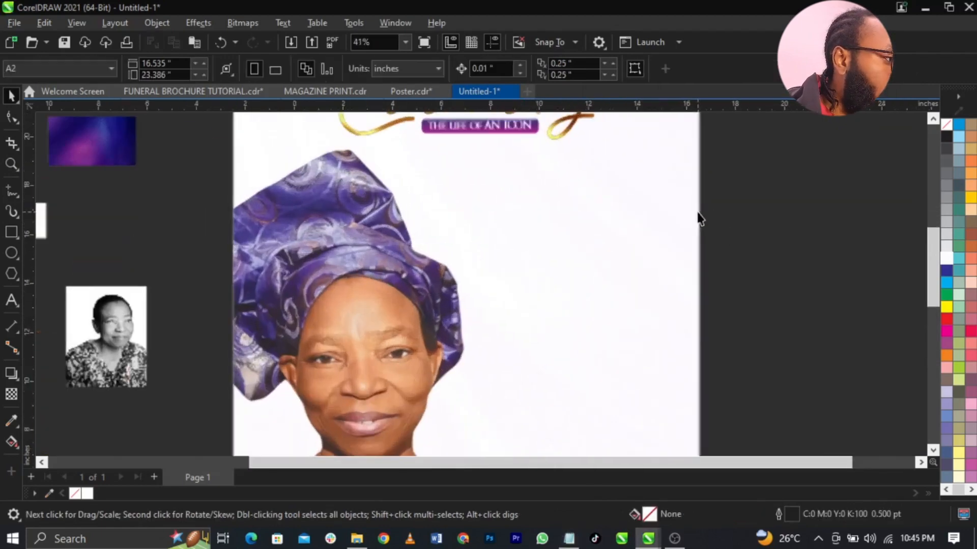
- Paste the five-line announcement as a new text object right of the portrait
left_click(11, 301)
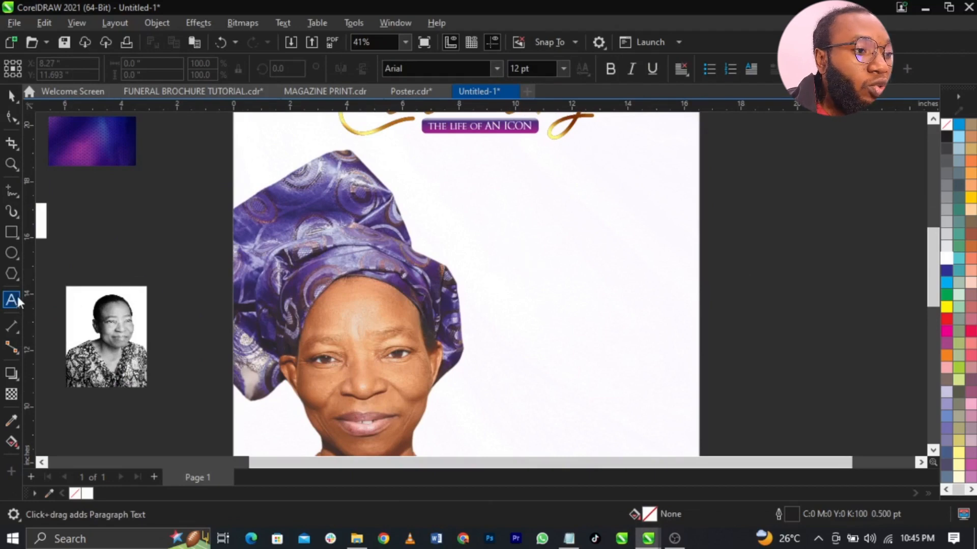
left_click(511, 231)
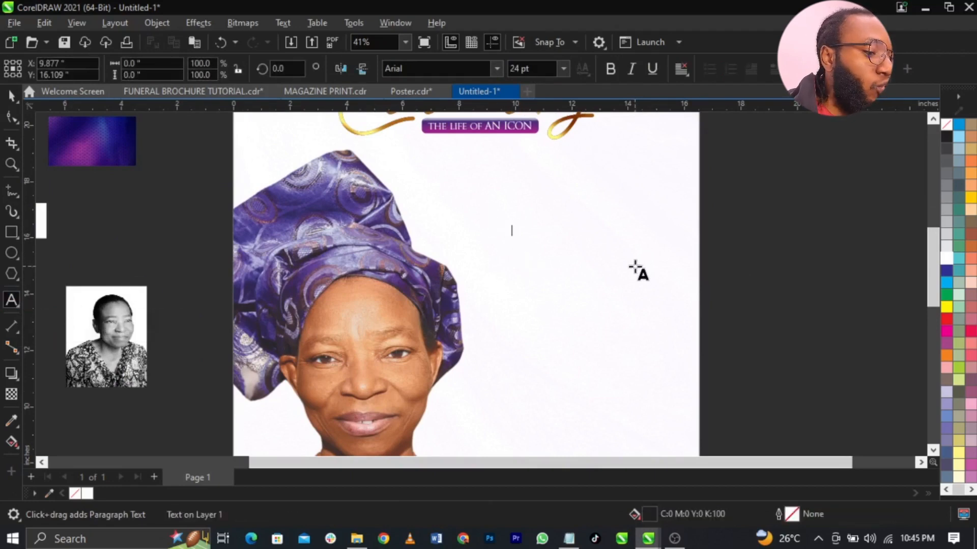
key("ctrl+v")
key("ctrl+space")
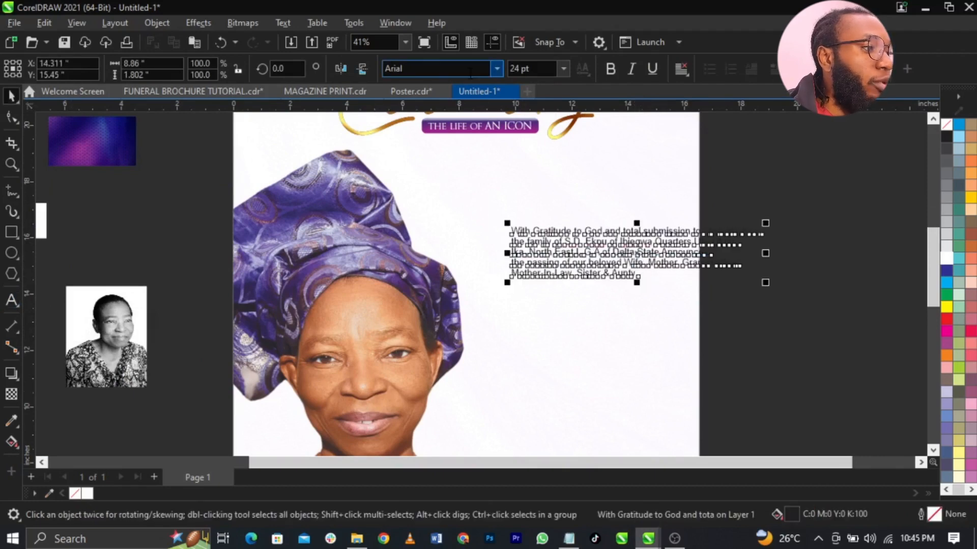
- Set the announcement's font to Campton Book
left_click(496, 68)
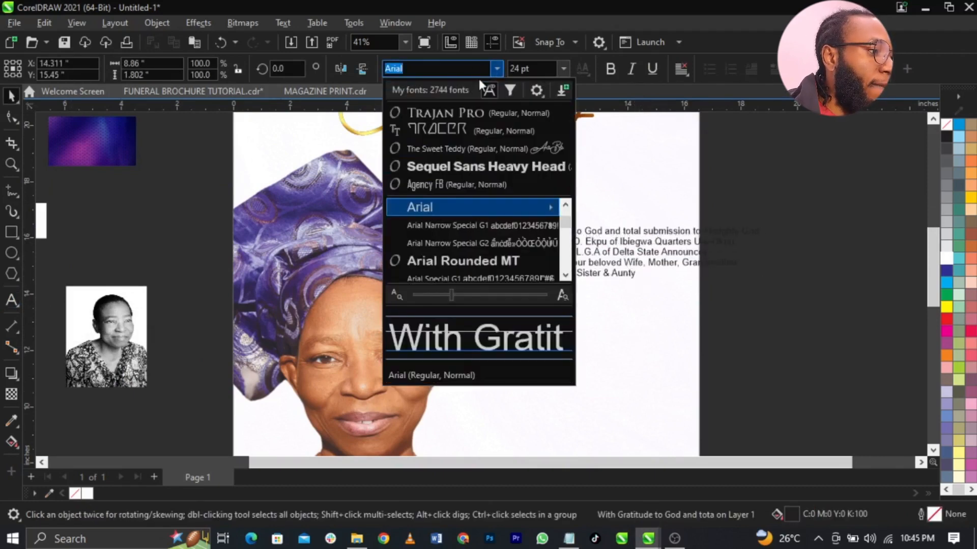
left_click(467, 112)
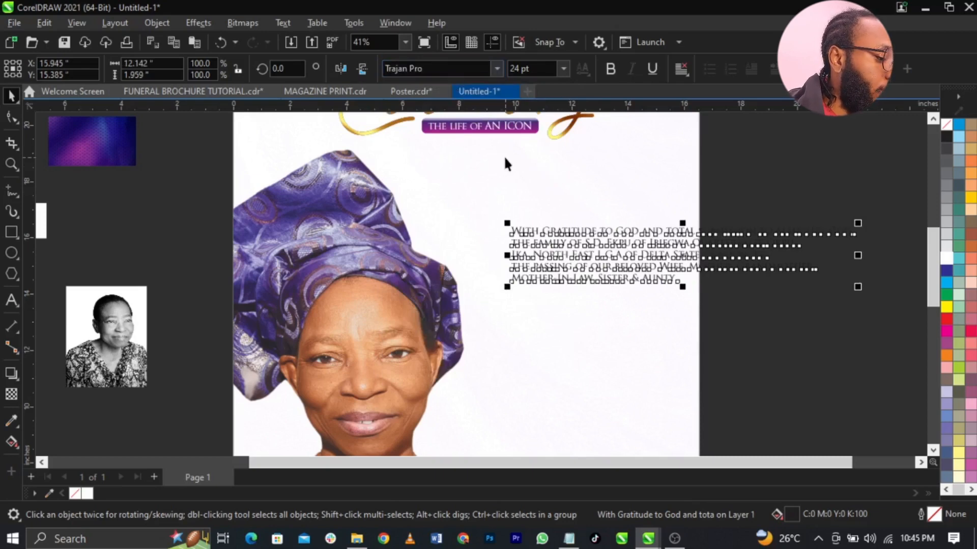
left_click(468, 68)
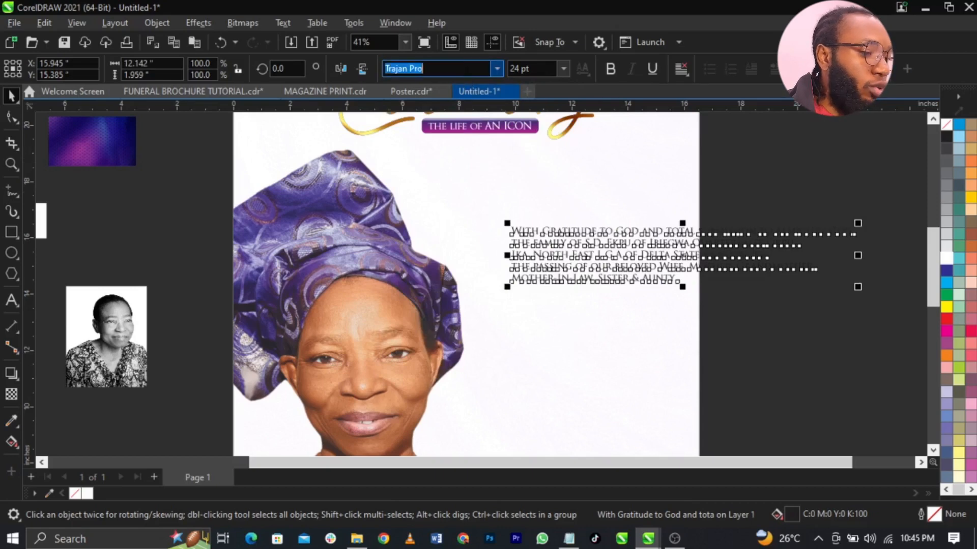
type("Campton Book")
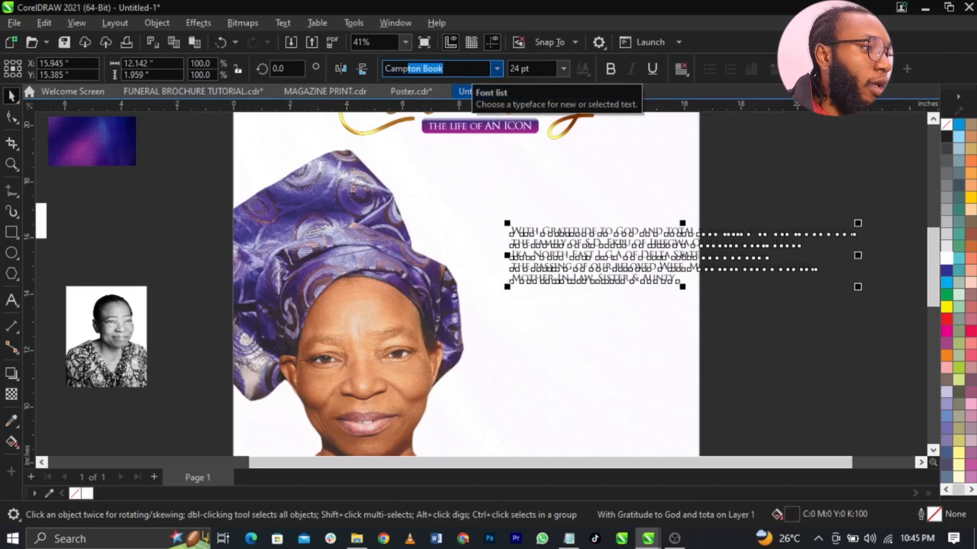
key("Return")
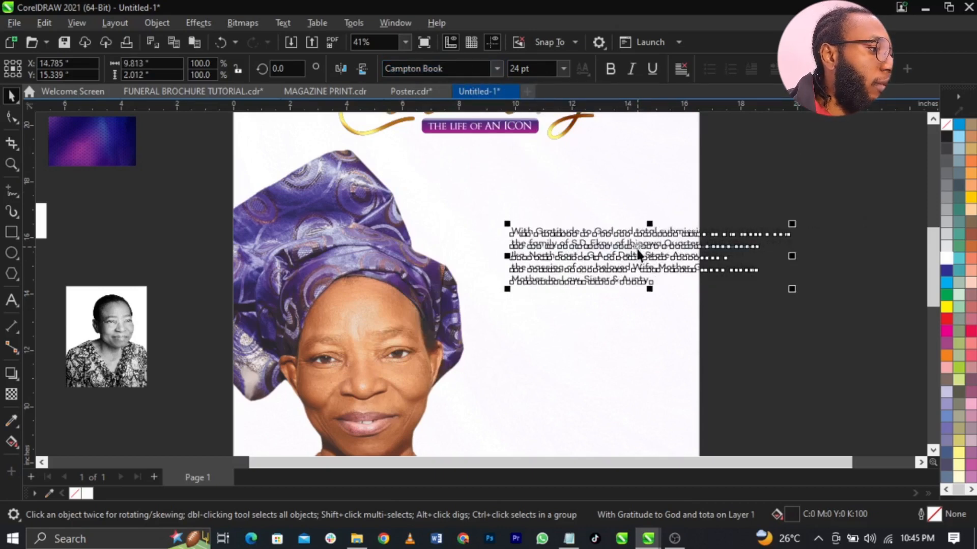
- Right-align the paragraph, place it under the heading and scale it to about 92%
left_click_drag(636, 246, 552, 209)
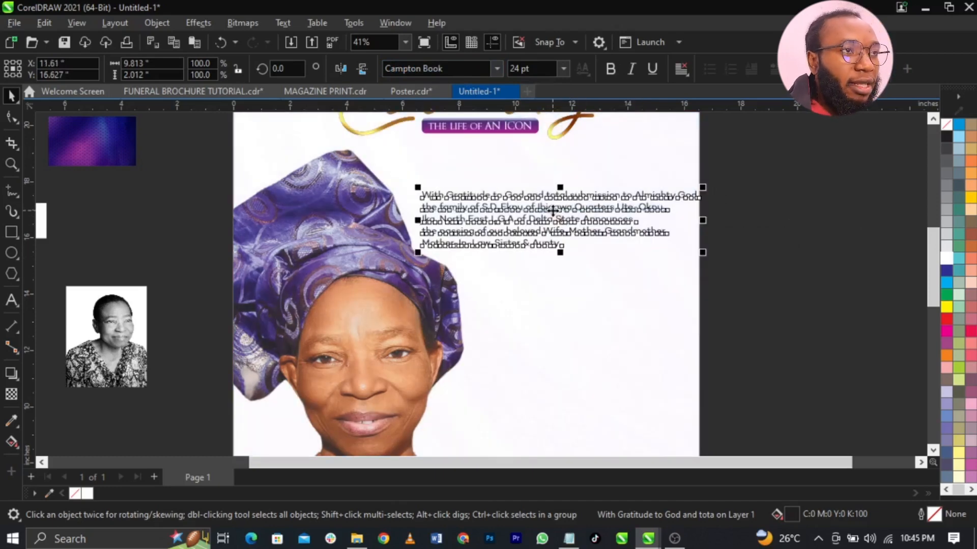
left_click(680, 75)
left_click(684, 134)
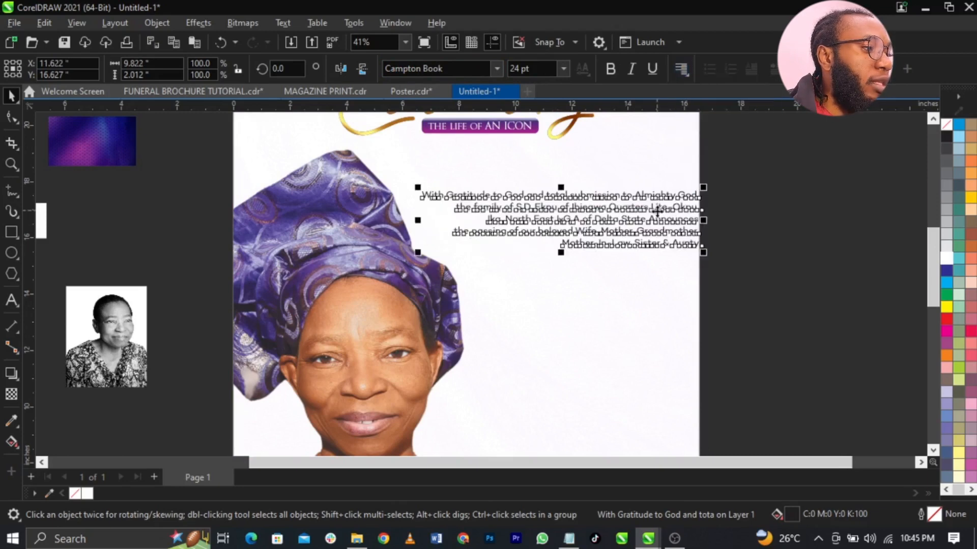
left_click_drag(659, 220, 636, 222)
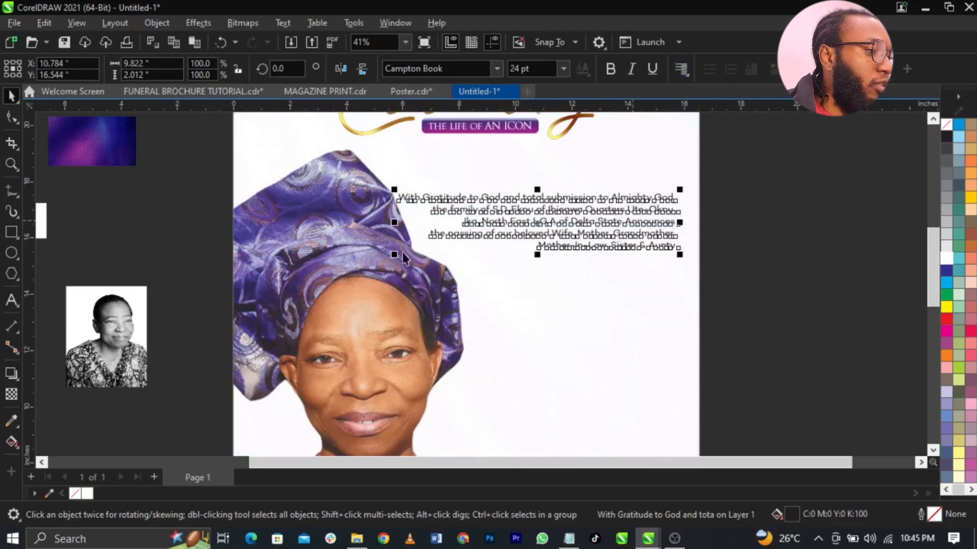
left_click_drag(395, 257, 418, 254)
- Widen the paragraph's line spacing with the Shape tool, leaving letter spacing unchanged
left_click(11, 117)
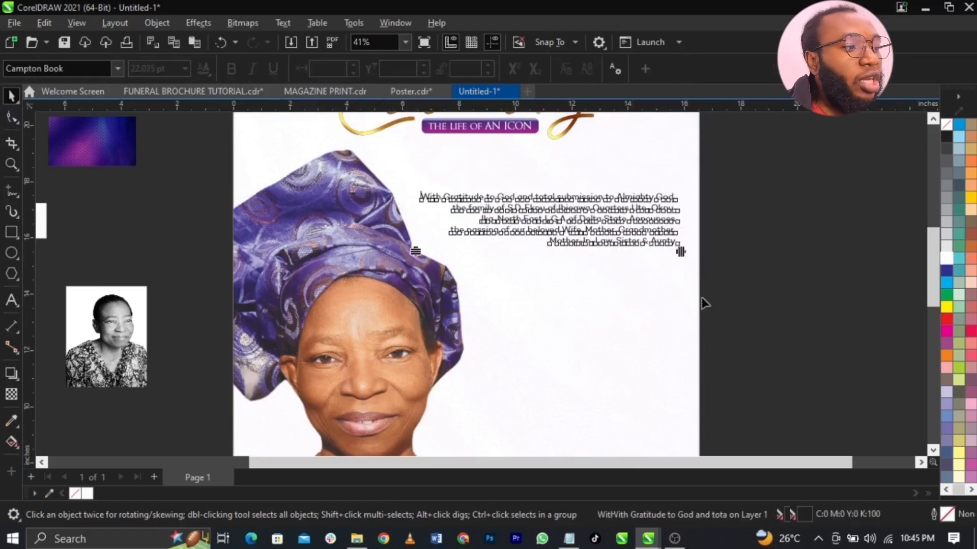
scroll(678, 248, "up", 3)
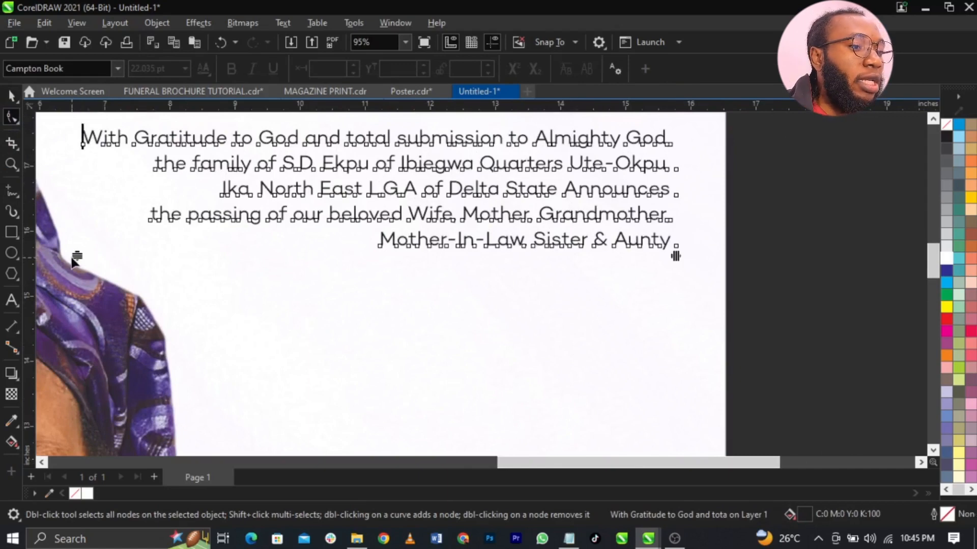
left_click_drag(77, 255, 76, 265)
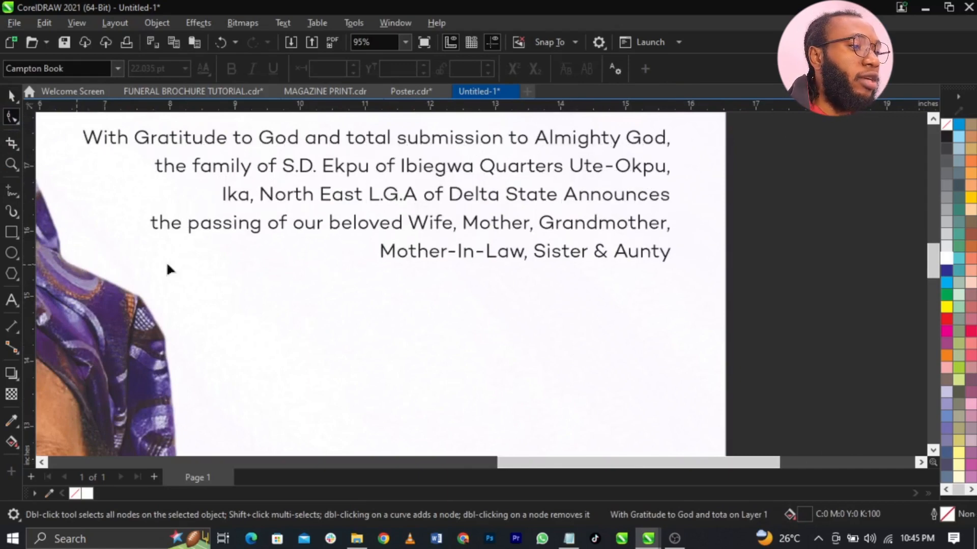
left_click_drag(676, 264, 468, 255)
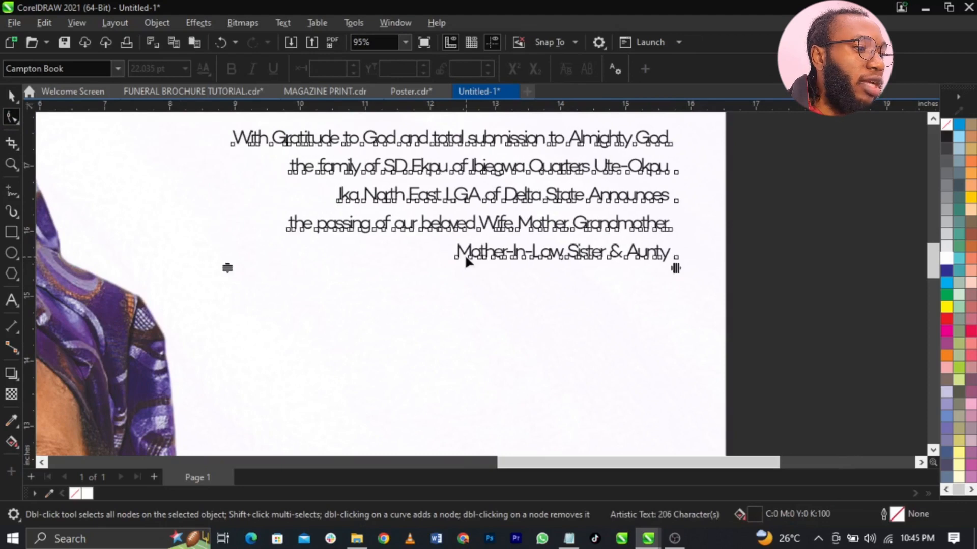
key("ctrl+z")
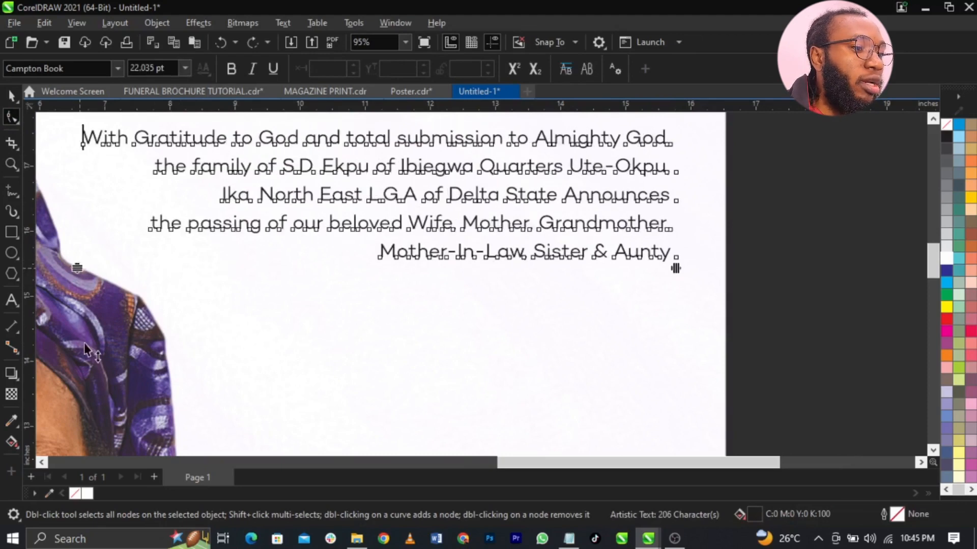
left_click_drag(85, 344, 111, 274)
key("space")
key("F4")
left_click(765, 293)
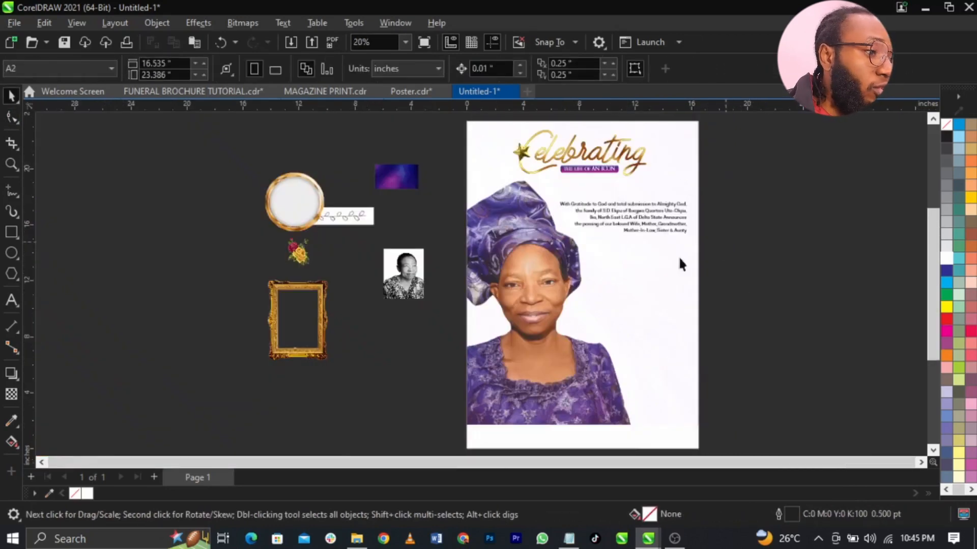
- Move the vine ornament off the page beside the poster
left_click_drag(374, 215, 688, 189)
key("z")
left_click_drag(572, 155, 757, 239)
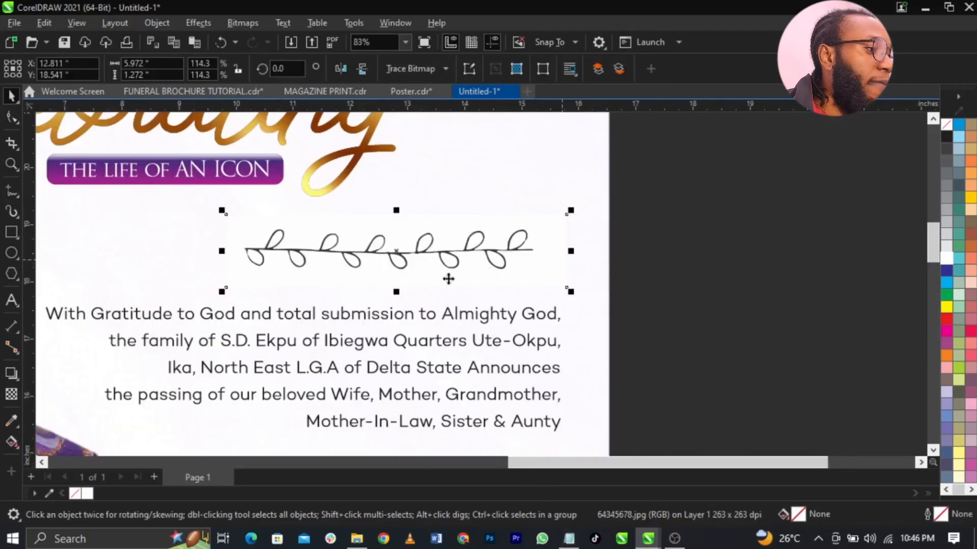
left_click_drag(447, 277, 798, 274)
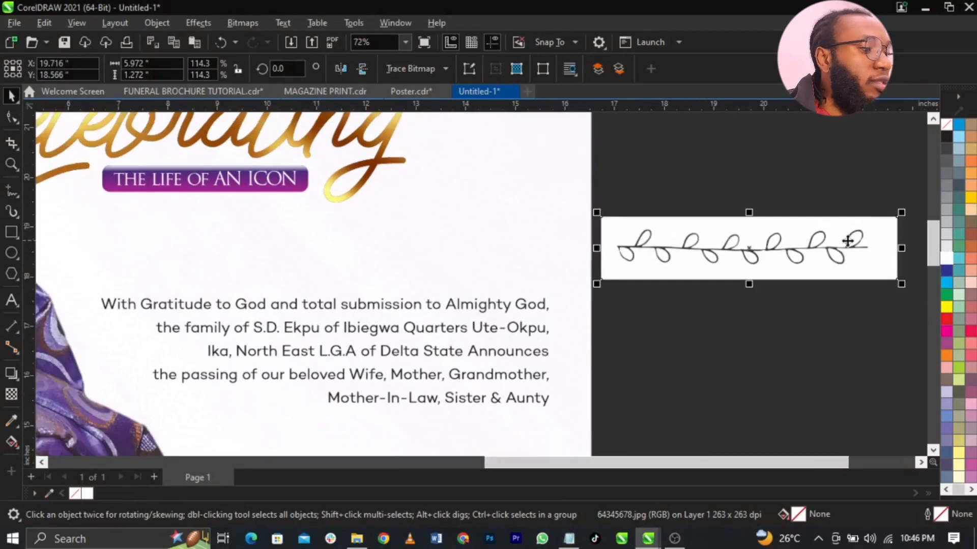
scroll(851, 243, "up", 2)
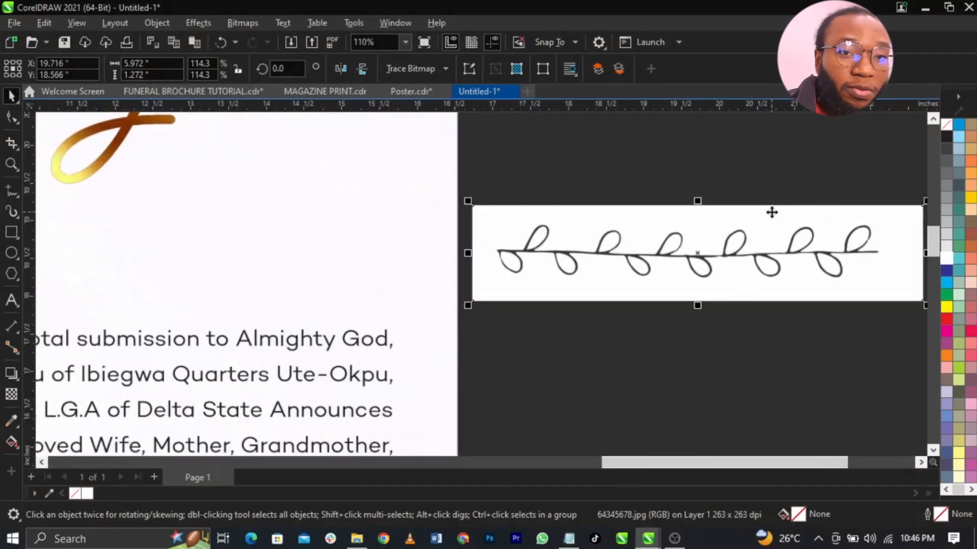
- Convert the vine to an RGB Color (24-bit) bitmap
left_click(244, 24)
left_click(252, 42)
left_click(502, 229)
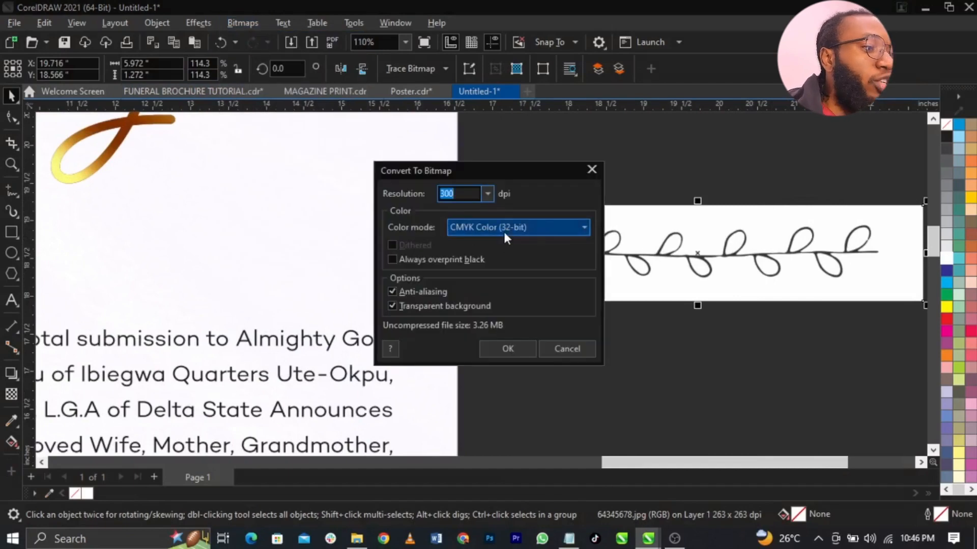
left_click(498, 284)
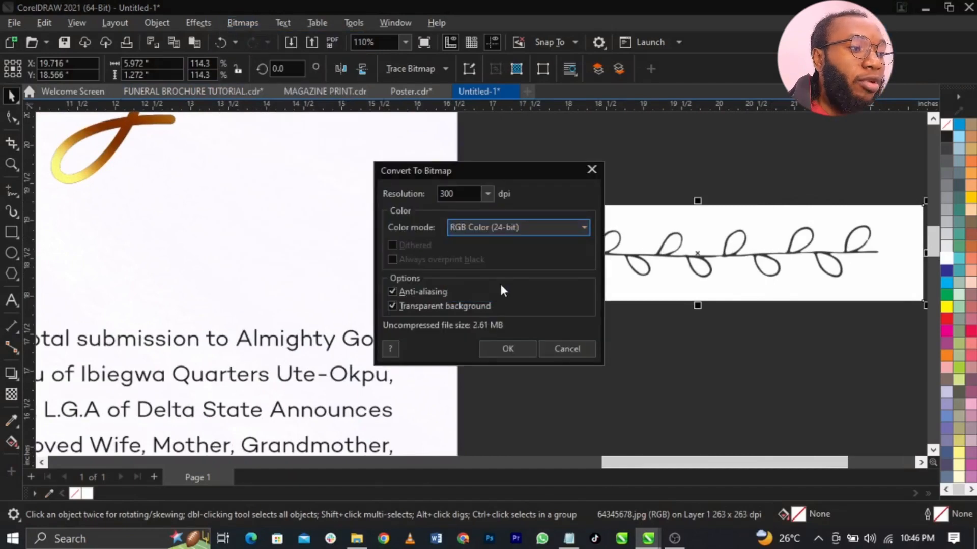
left_click(505, 350)
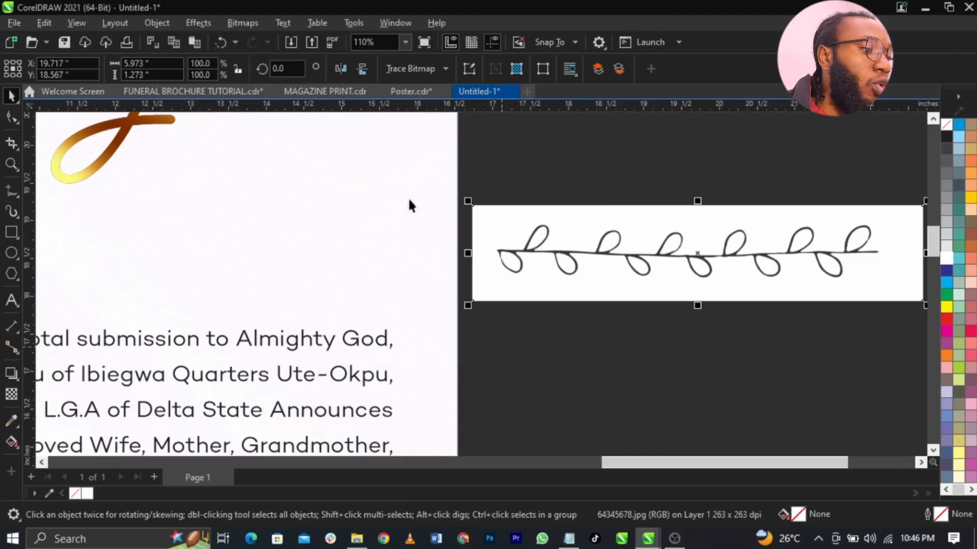
- Trace the vine bitmap with Outline Trace > Line Art and accept the settings
left_click(408, 72)
mouse_move(432, 122)
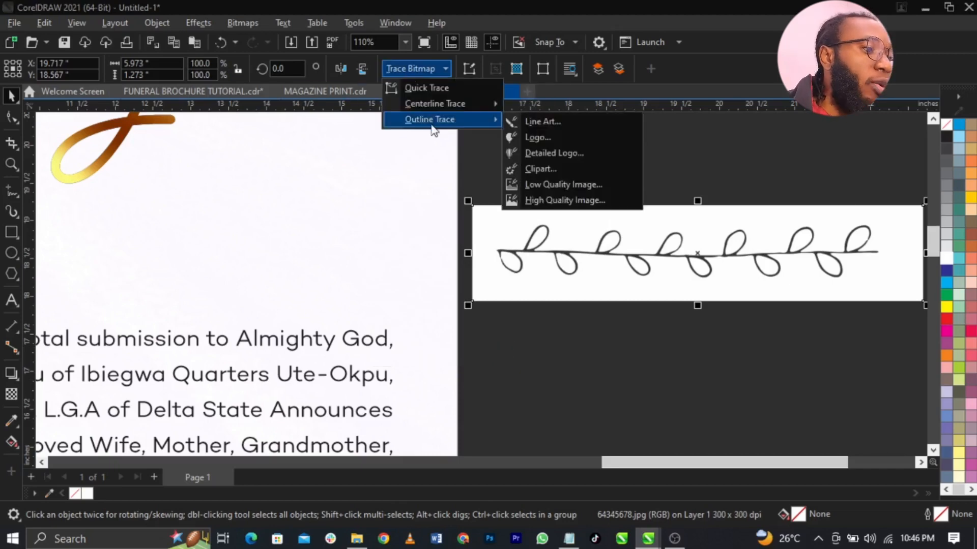
left_click(548, 123)
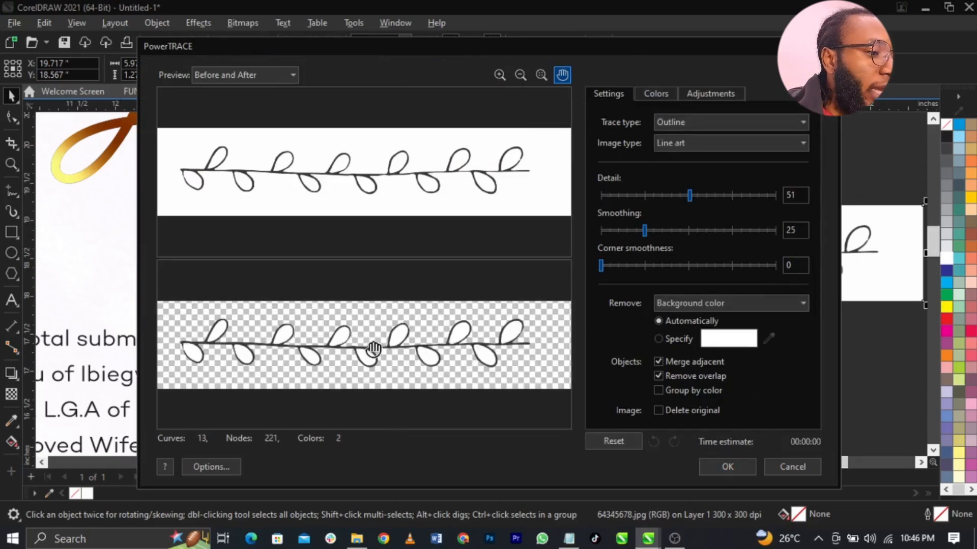
left_click(718, 467)
left_click(786, 390)
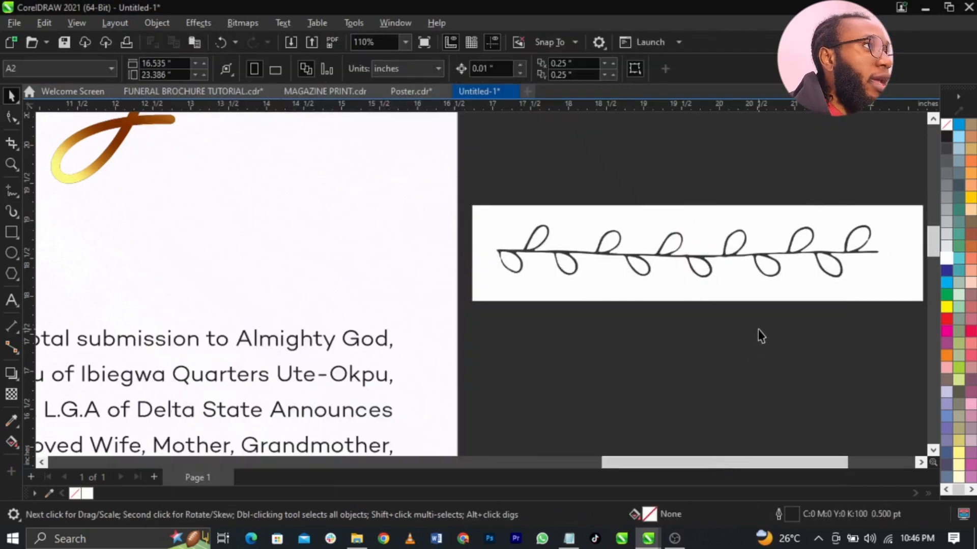
- Delete the trace's white background and ungroup and remove the stray leaf shapes
left_click(773, 298)
key("Delete")
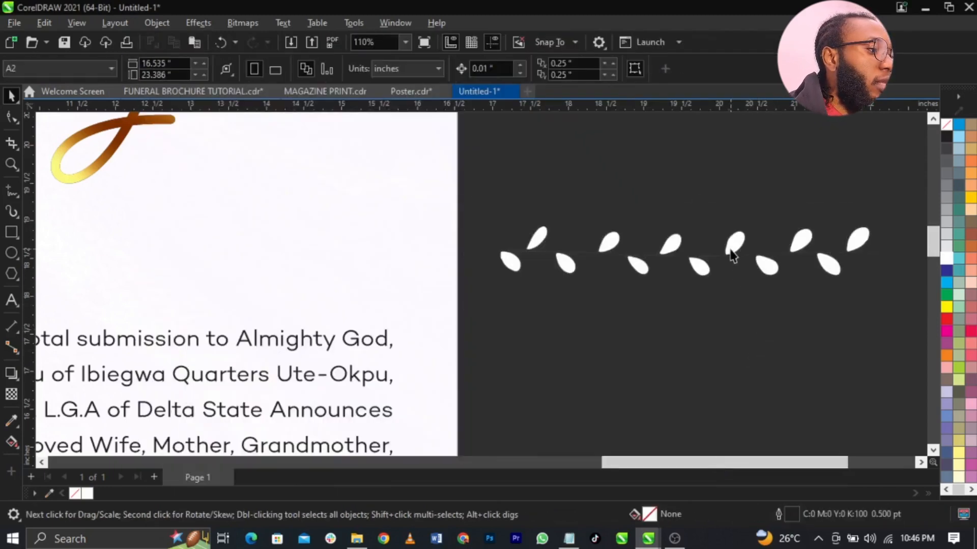
left_click(731, 251)
left_click(553, 70)
left_click(560, 153)
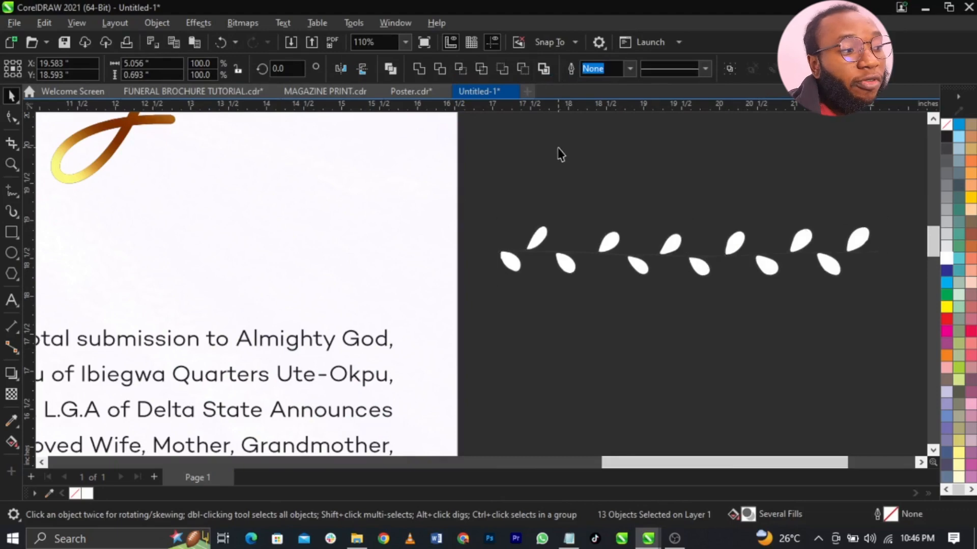
left_click_drag(496, 171, 673, 322)
key("Delete")
left_click_drag(578, 333, 461, 331)
key("Delete")
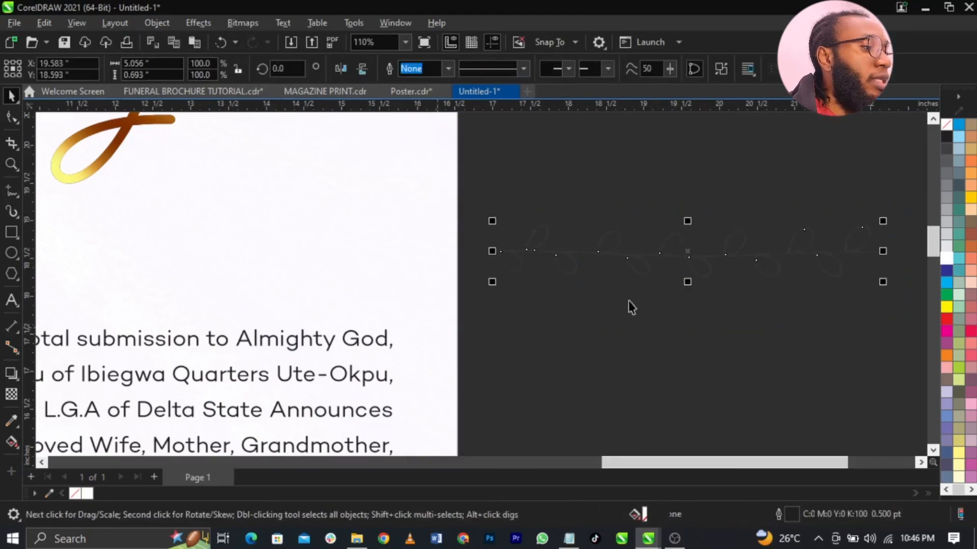
- Bring the vine curve onto the page near the announcement text
left_click_drag(768, 268, 240, 270)
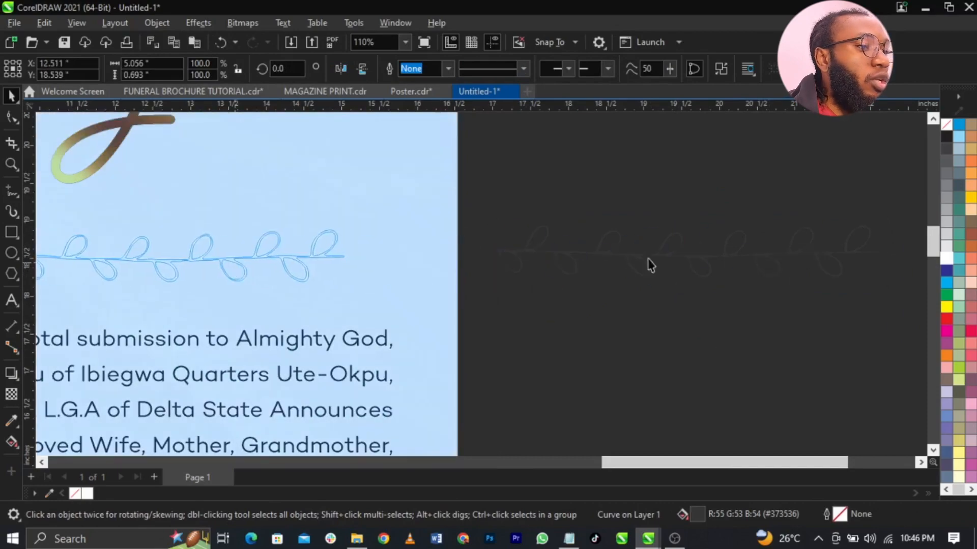
scroll(800, 270, "down", 3)
key("z")
left_click_drag(153, 185, 682, 334)
key("space")
scroll(616, 214, "down", 3)
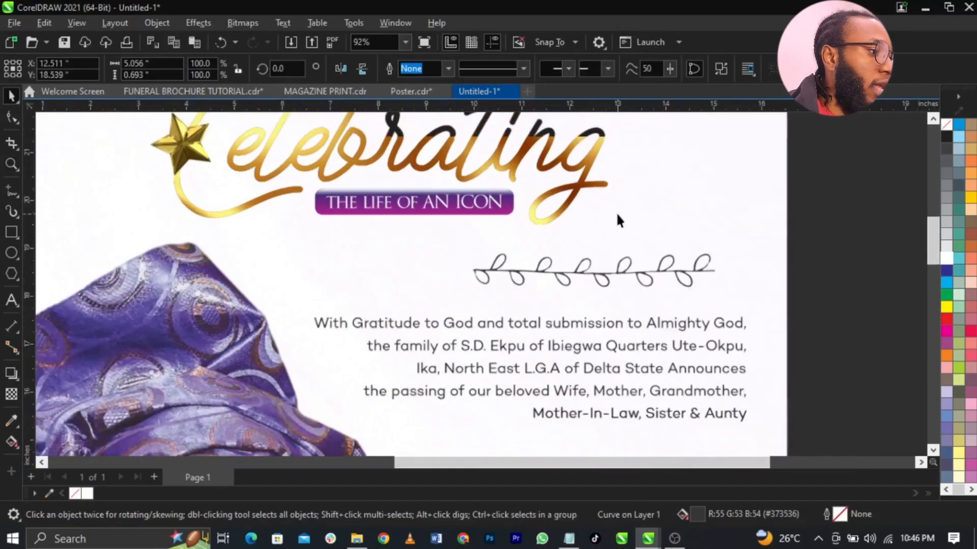
- Place the vine just below the announcement and enlarge the paragraph slightly
left_click_drag(614, 255, 612, 384)
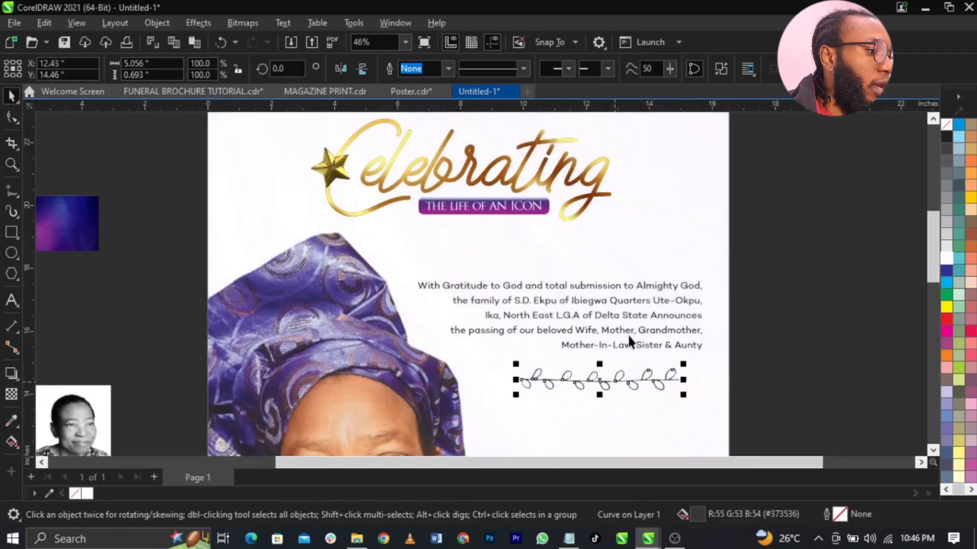
left_click_drag(636, 342, 639, 318)
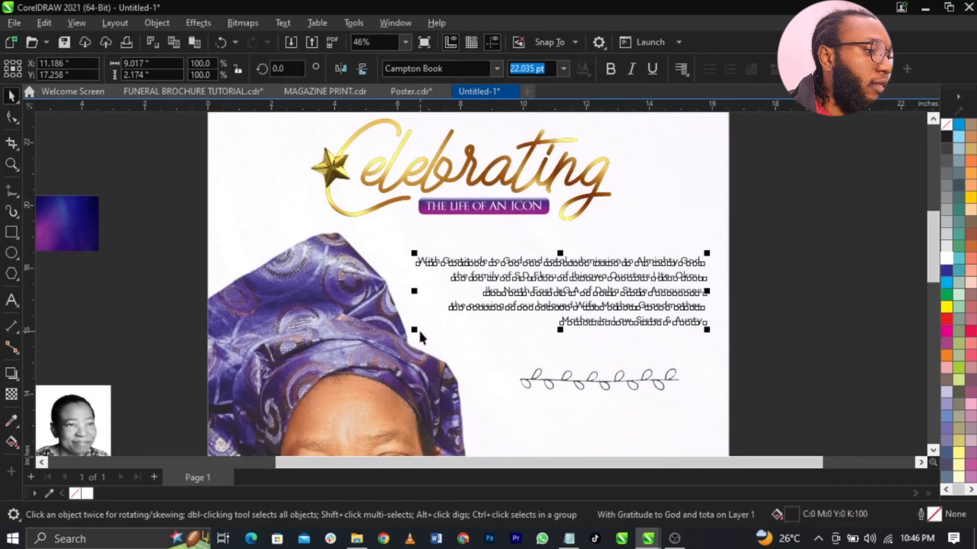
left_click_drag(419, 329, 402, 334)
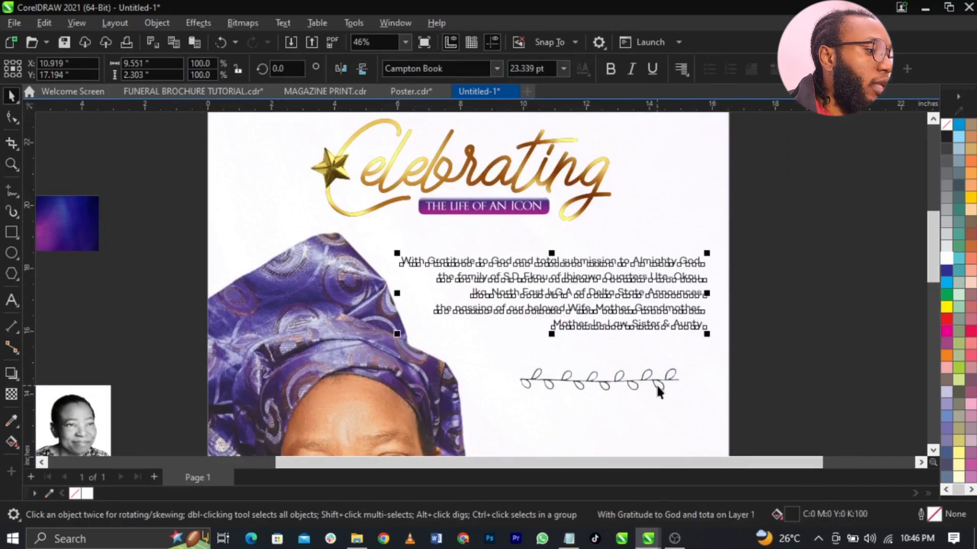
left_click_drag(657, 389, 678, 405)
- Nudge the announcement paragraph down slightly
left_click(636, 332)
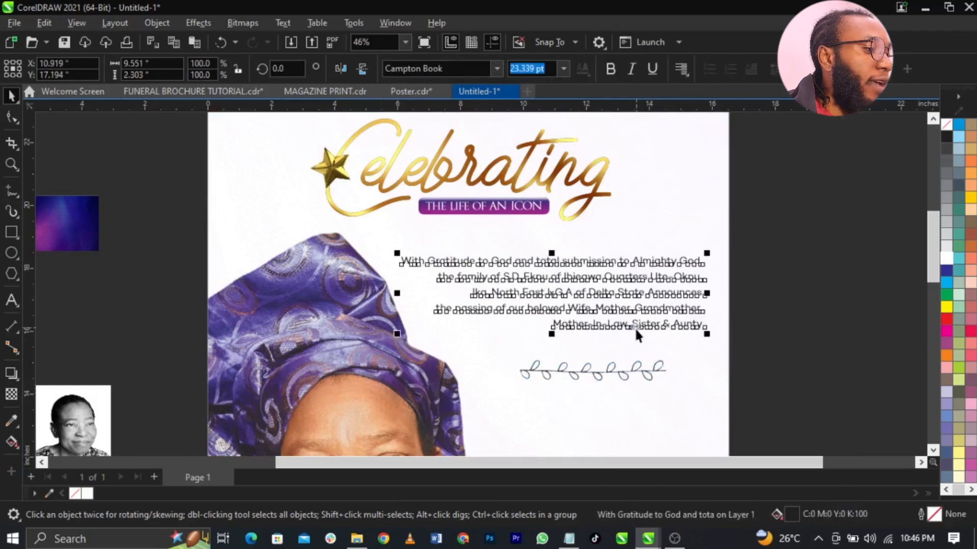
left_click_drag(636, 329, 637, 337)
left_click(796, 334)
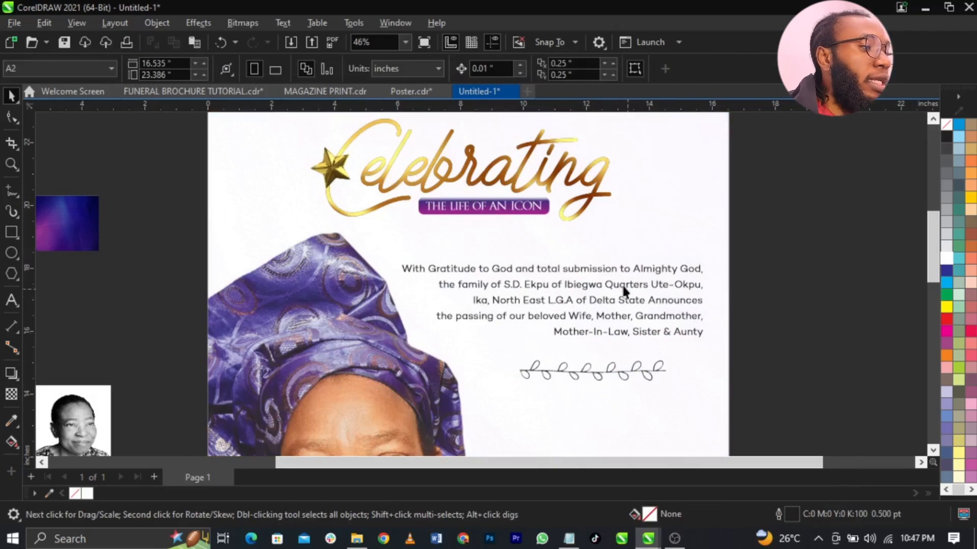
left_click(13, 421)
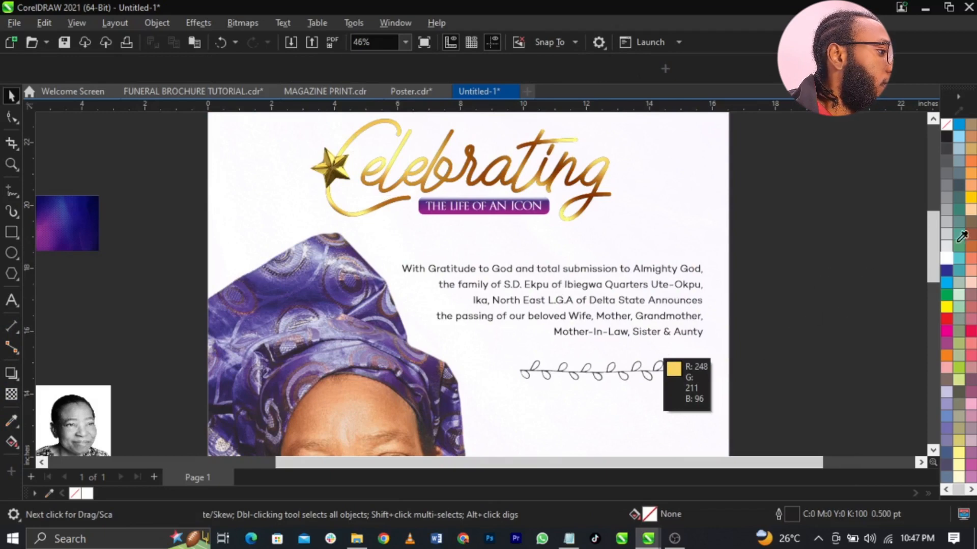
key("space")
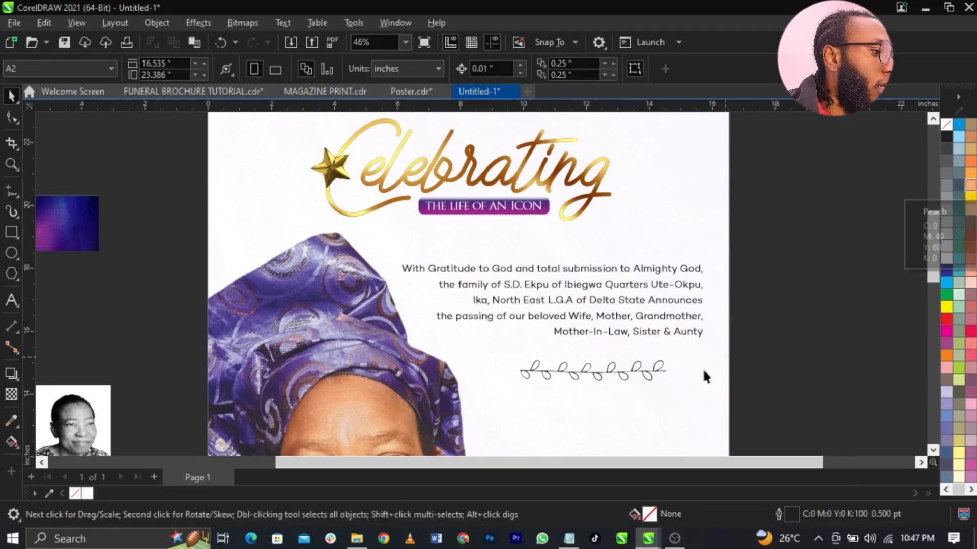
- Fill the vine curve inside its PowerClip with soft orange (C:0 M:40 Y:60 K:0)
left_click(651, 370)
left_click(651, 371, "ctrl")
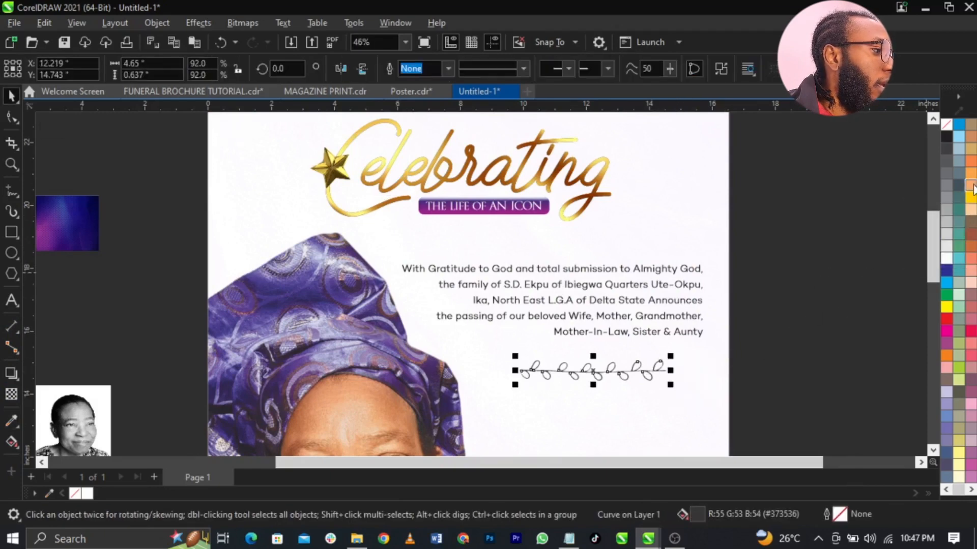
left_click(972, 188)
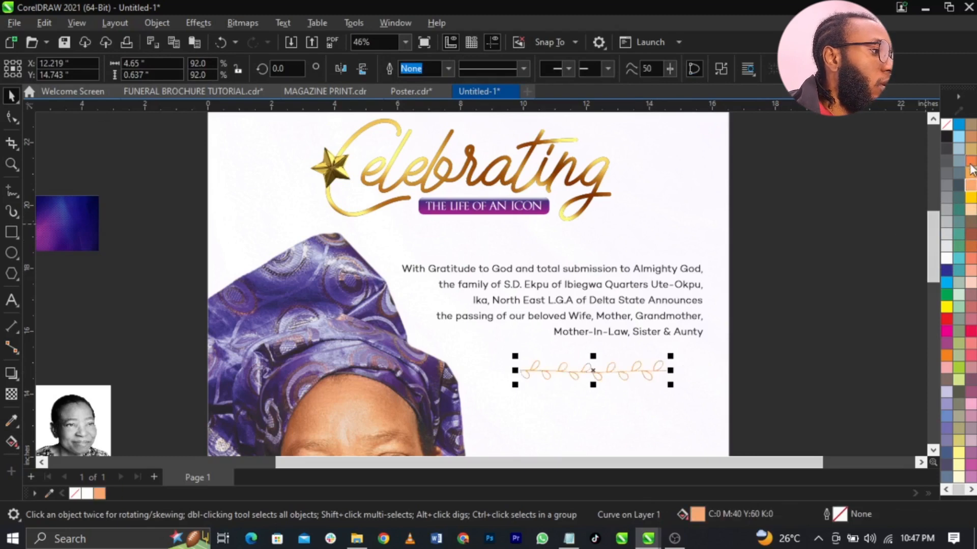
left_click(970, 188)
left_click(970, 161)
left_click(836, 242)
key("z")
key("F3")
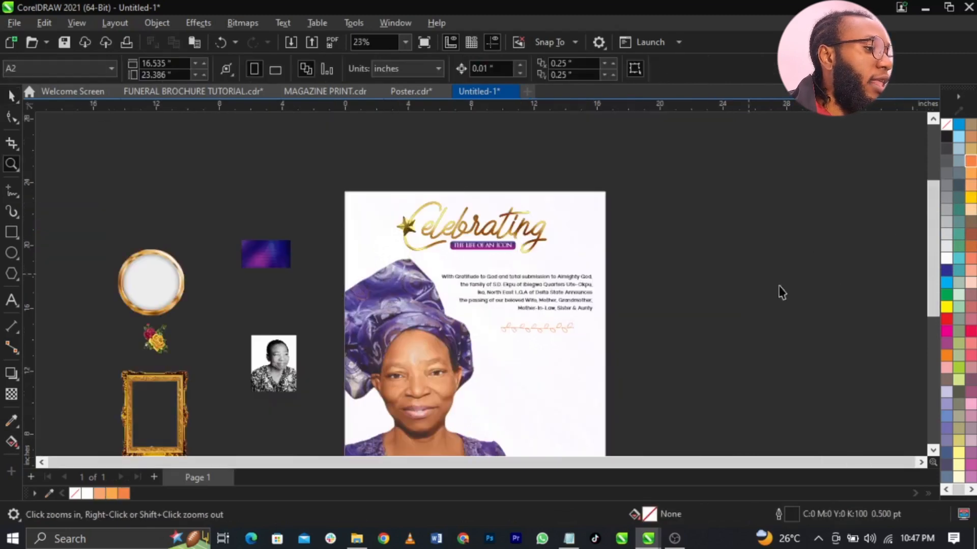
key("F3")
left_click_drag(431, 273, 684, 379)
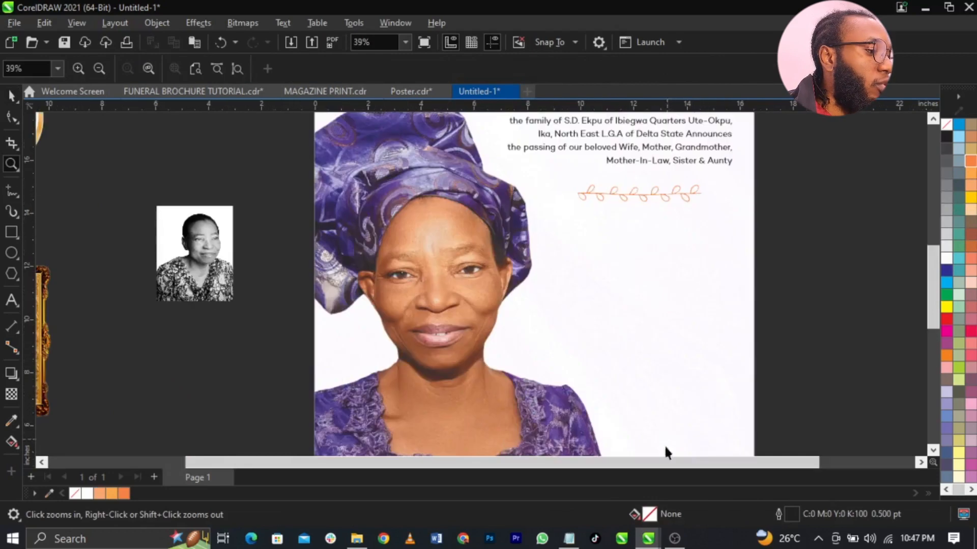
- Select the title and name lines in the Notepad notes
key("space")
left_click(569, 538)
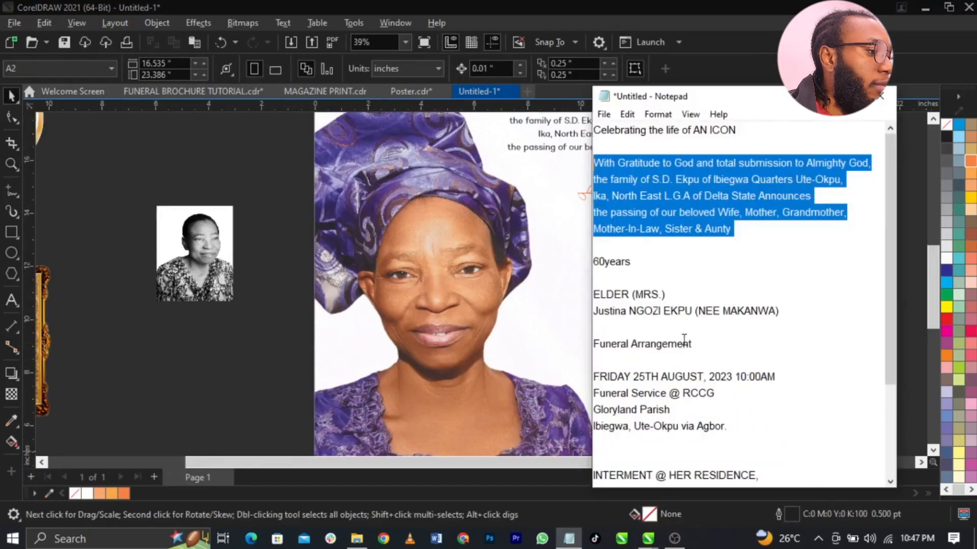
left_click_drag(800, 317, 584, 294)
key("ctrl+c")
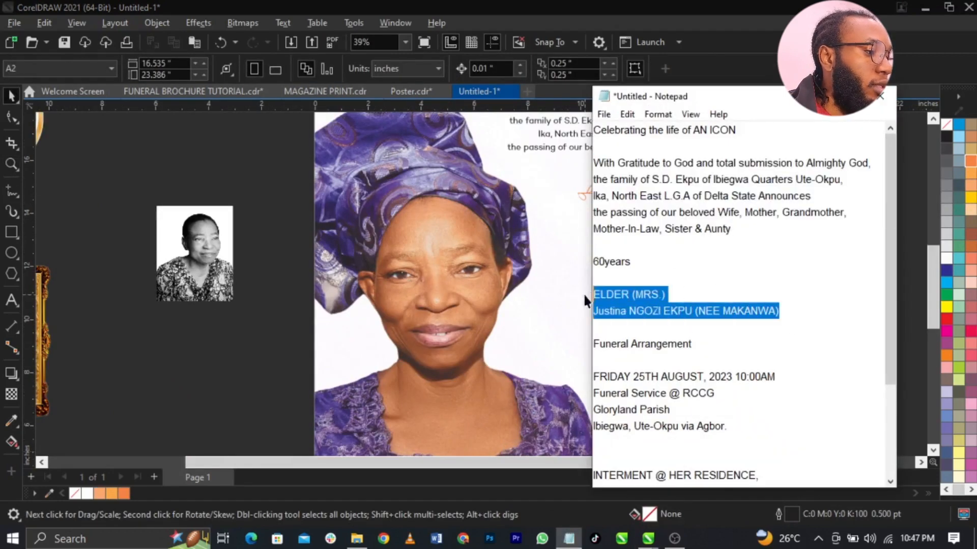
left_click(402, 365)
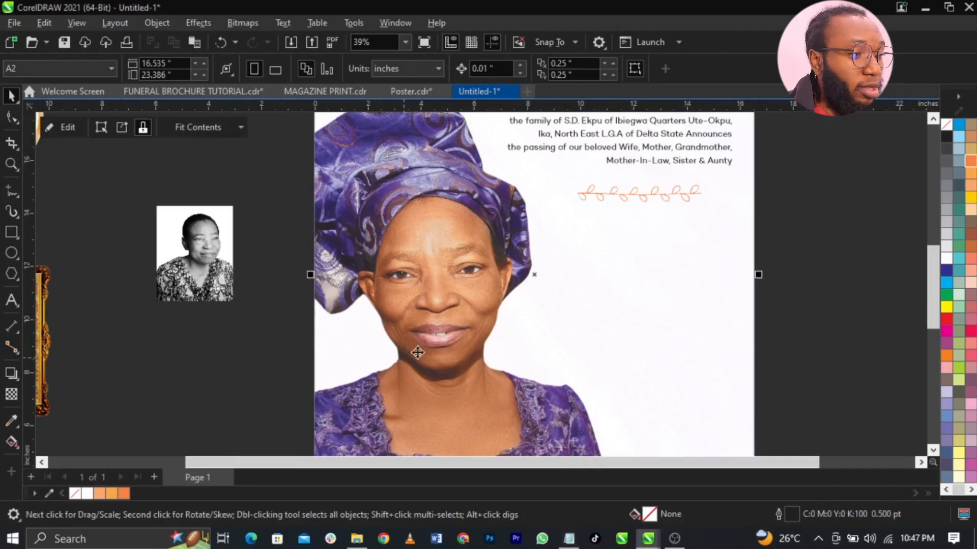
- Duplicate the announcement paragraph lower down and replace its text with the title and name
left_click(683, 163)
left_click_drag(682, 162, 702, 285)
double_click(659, 302)
key("ctrl+v")
key("ctrl+space")
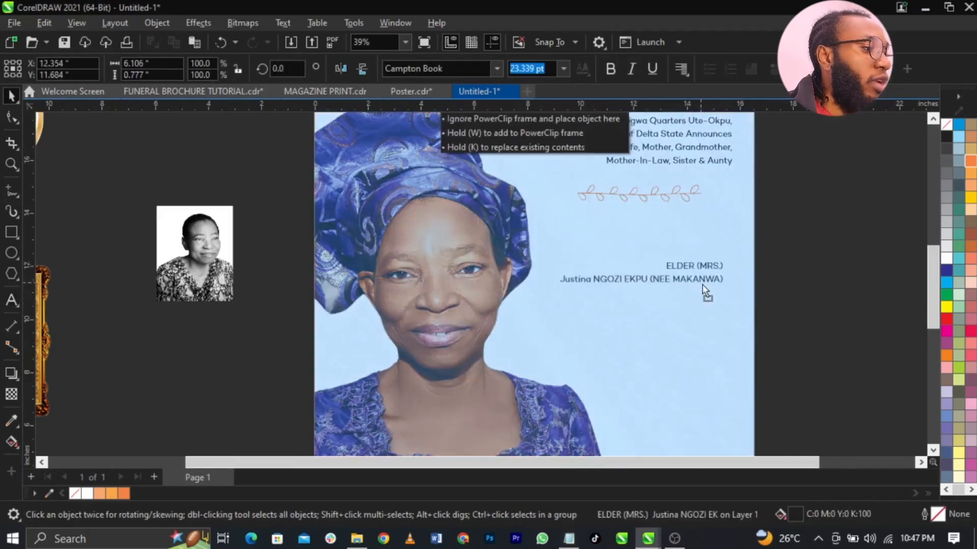
- Break the text apart, move the name below ELDER (MRS.) and split it onto two lines
key("z")
mouse_move(338, 172)
left_mouse_down()
mouse_move(718, 364)
mouse_move(790, 377)
left_mouse_up()
scroll(639, 377, "down", 1)
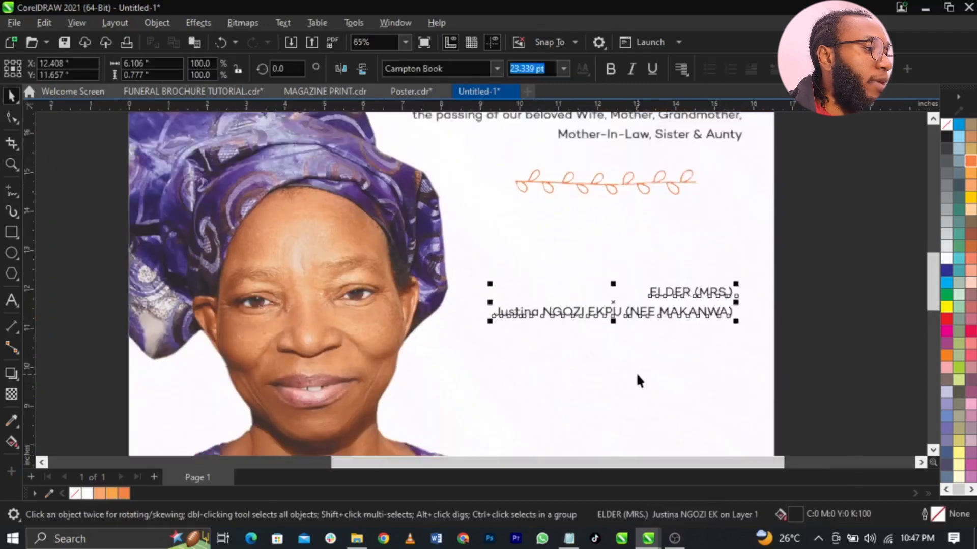
scroll(669, 302, "up", 1)
left_click_drag(661, 344, 651, 322)
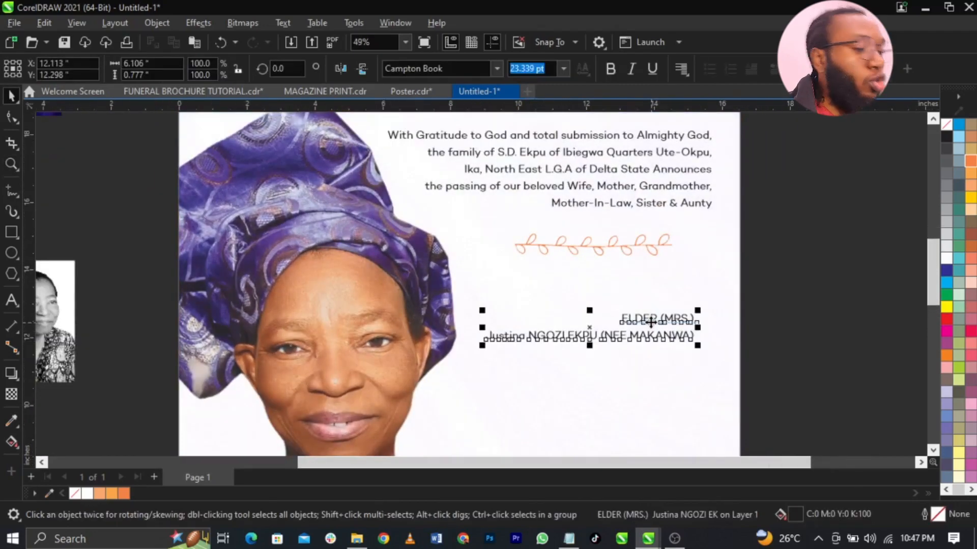
key("ctrl+k")
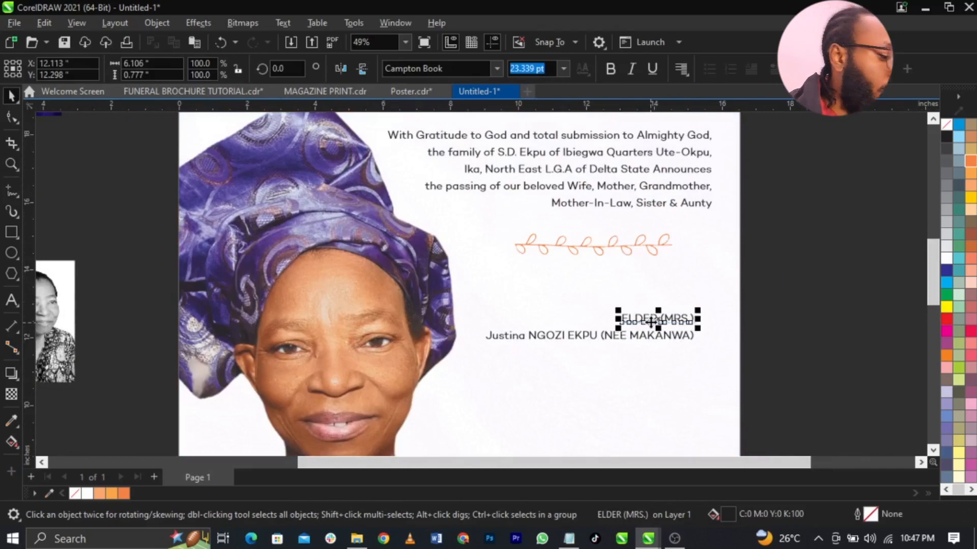
left_click(670, 338)
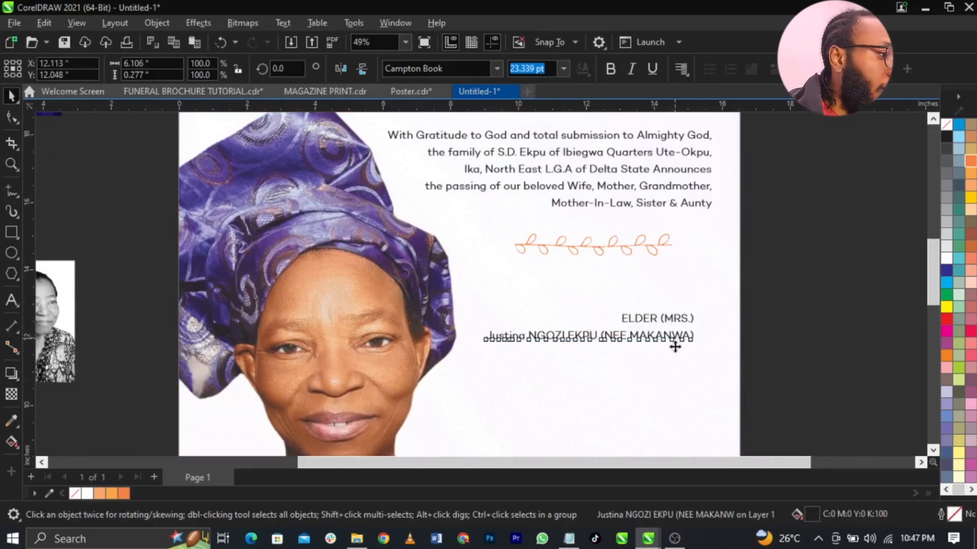
left_click_drag(675, 345, 608, 385)
double_click(603, 376)
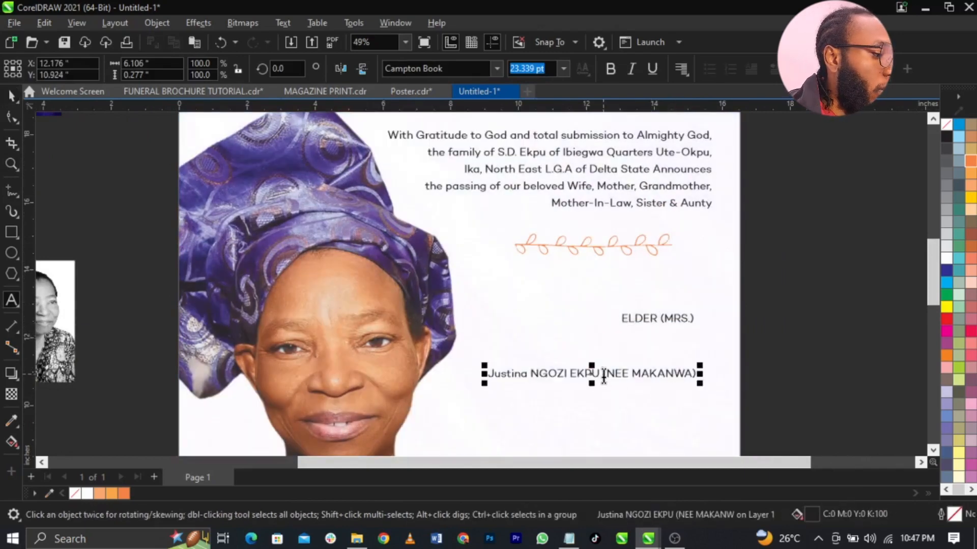
key("Return")
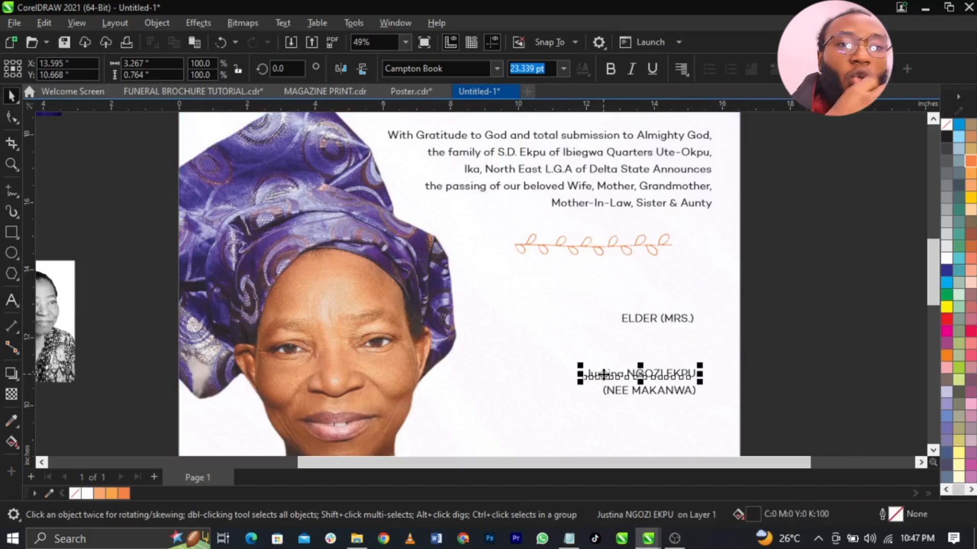
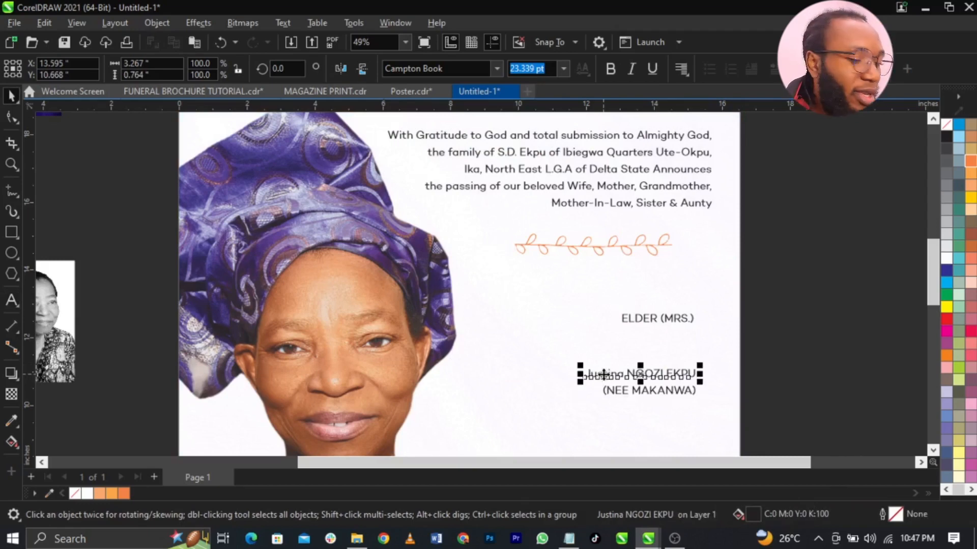
- Set ELDER (MRS.) in Trajan Pro and move it further left on the poster
scroll(639, 347, "down", 2)
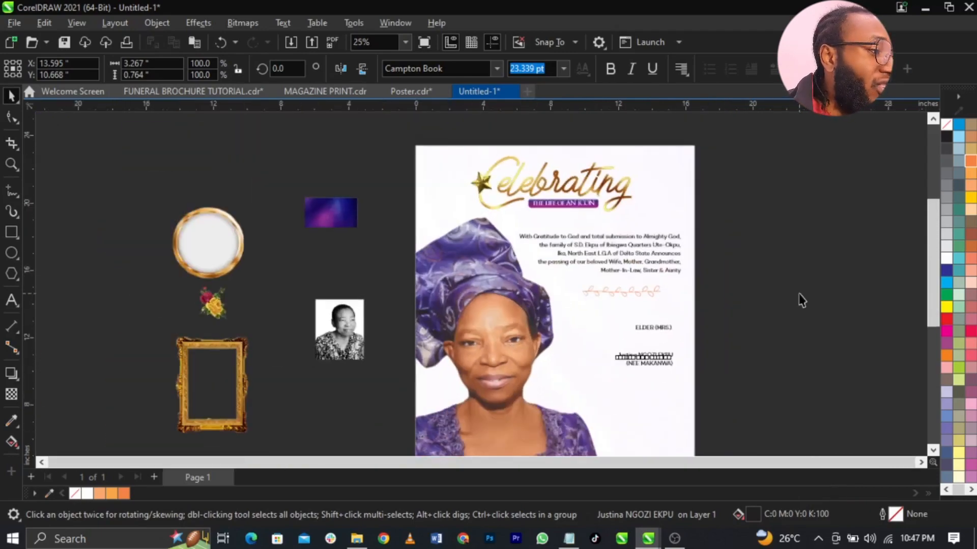
left_click(799, 297)
scroll(653, 260, "down", 2)
key("z")
left_click_drag(447, 205, 712, 362)
key("space")
scroll(562, 318, "up", 3)
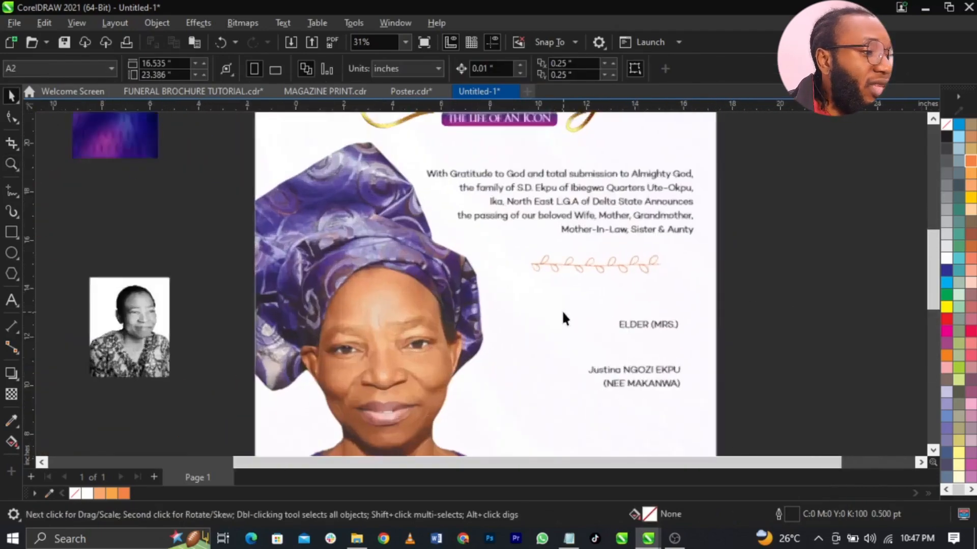
scroll(665, 311, "down", 3)
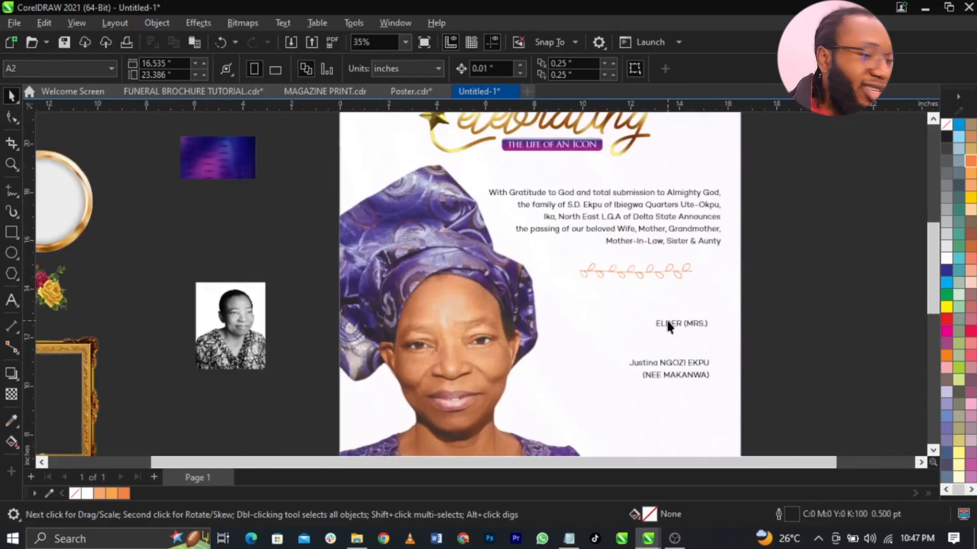
scroll(676, 331, "up", 3)
left_click(694, 312)
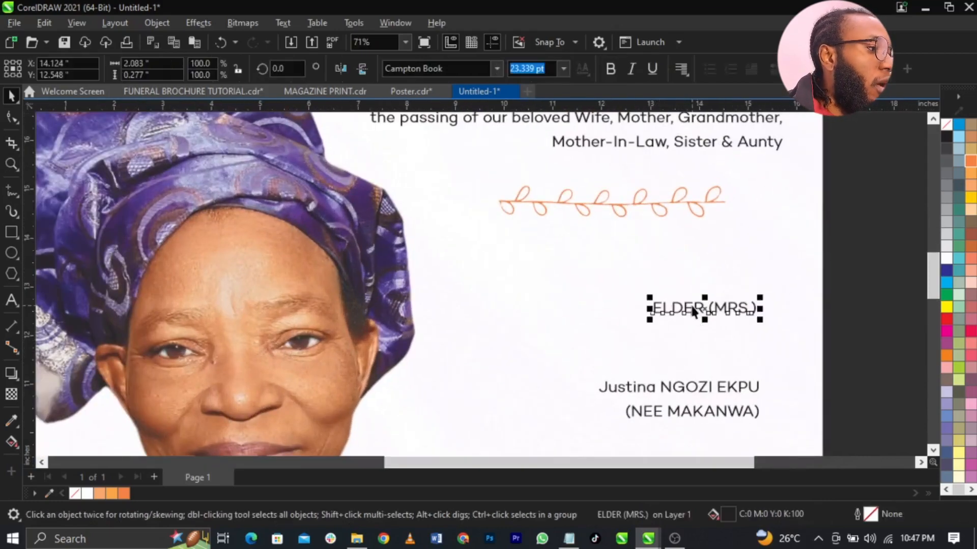
left_click(470, 75)
left_click(492, 72)
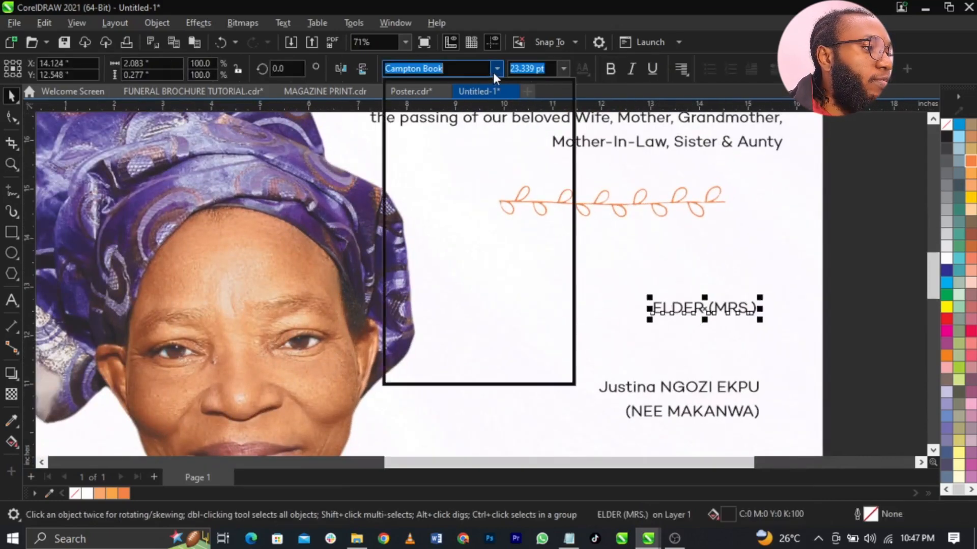
left_click(481, 130)
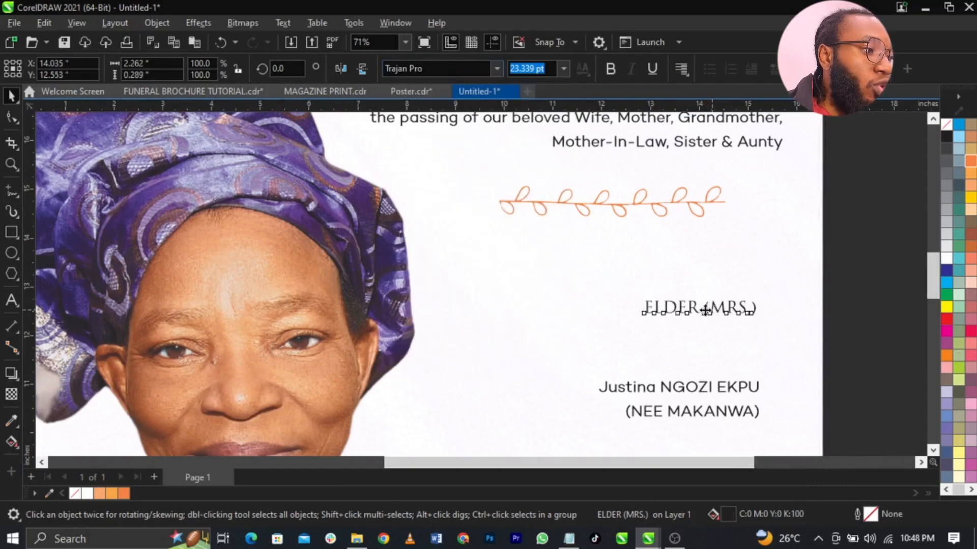
left_click_drag(710, 309, 540, 310)
left_click(680, 387)
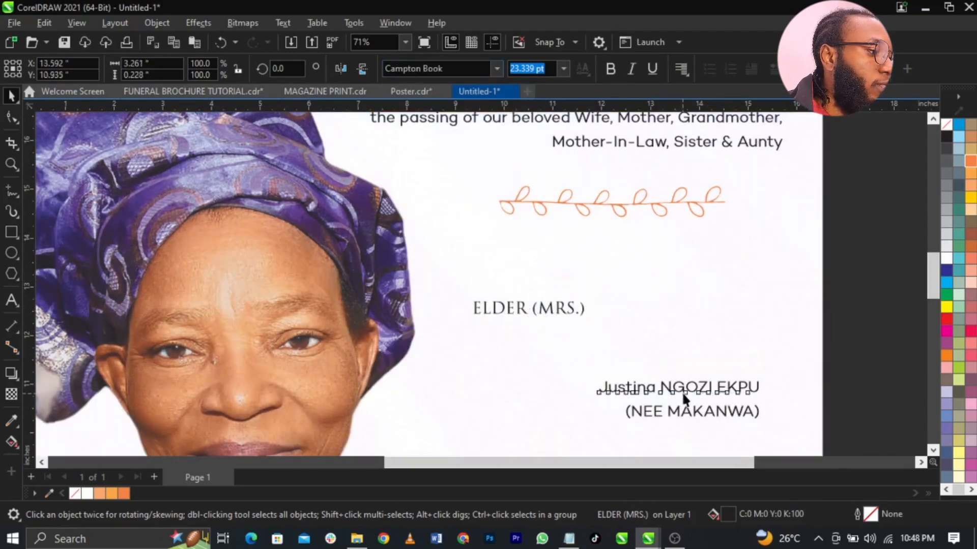
left_click_drag(681, 395, 611, 376)
double_click(612, 376)
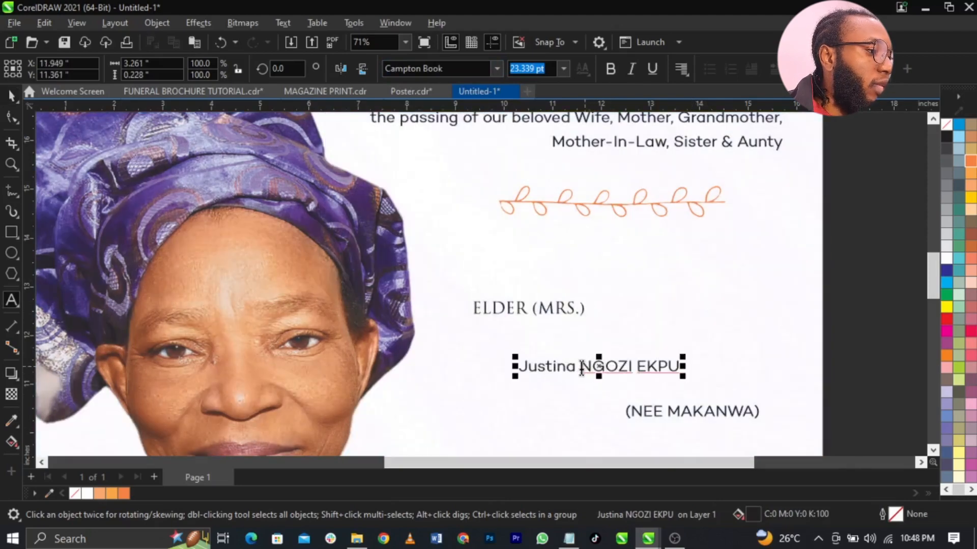
left_click(580, 366)
key("Return")
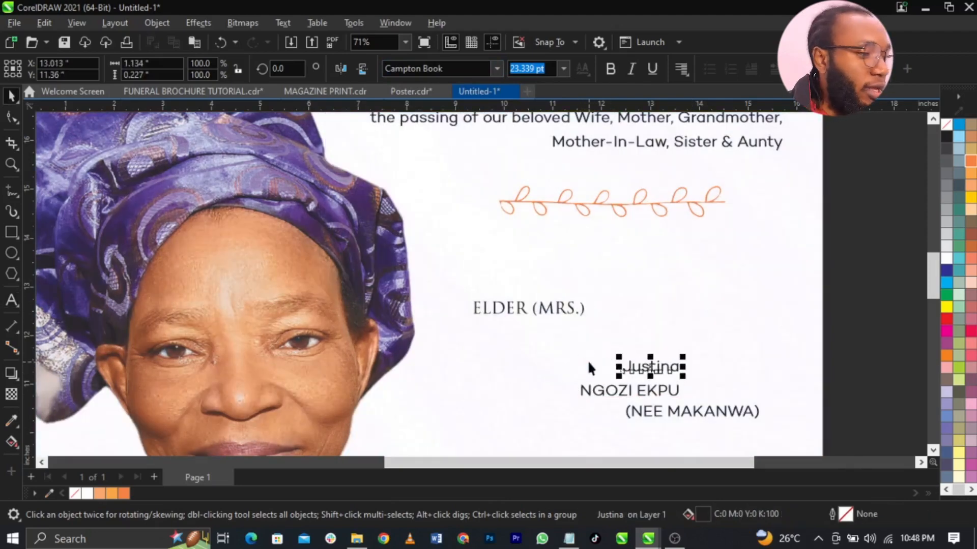
left_click(642, 395)
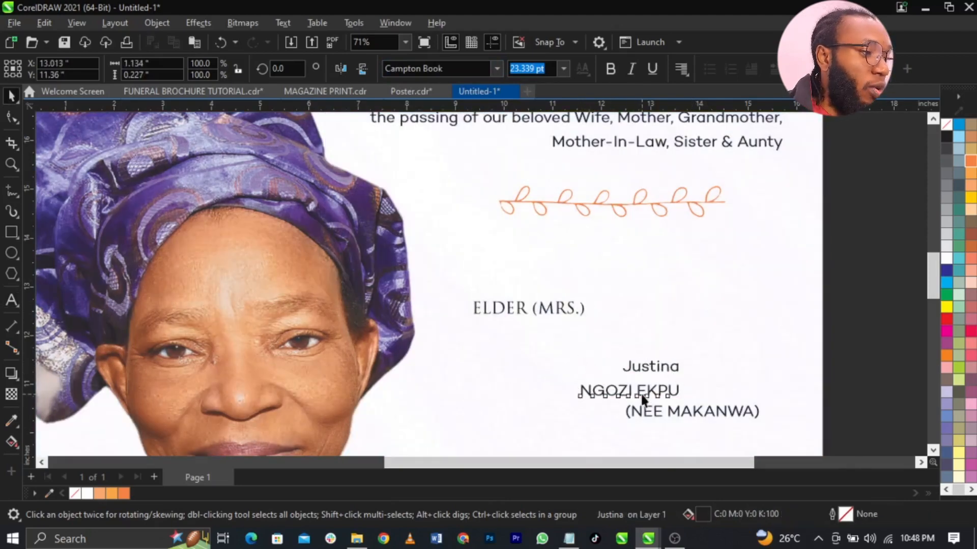
left_click(670, 411, "shift")
left_click_drag(670, 411, 653, 448)
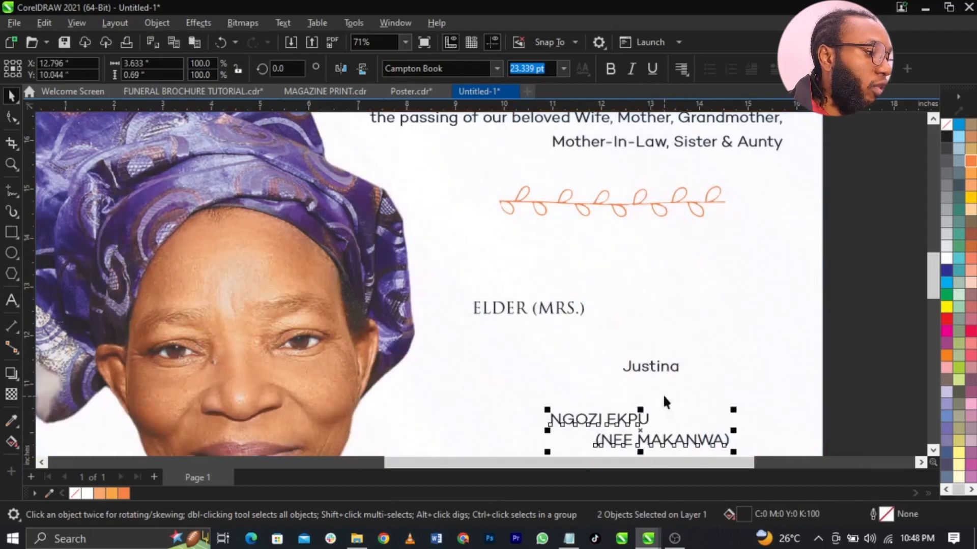
left_click_drag(664, 369, 543, 362)
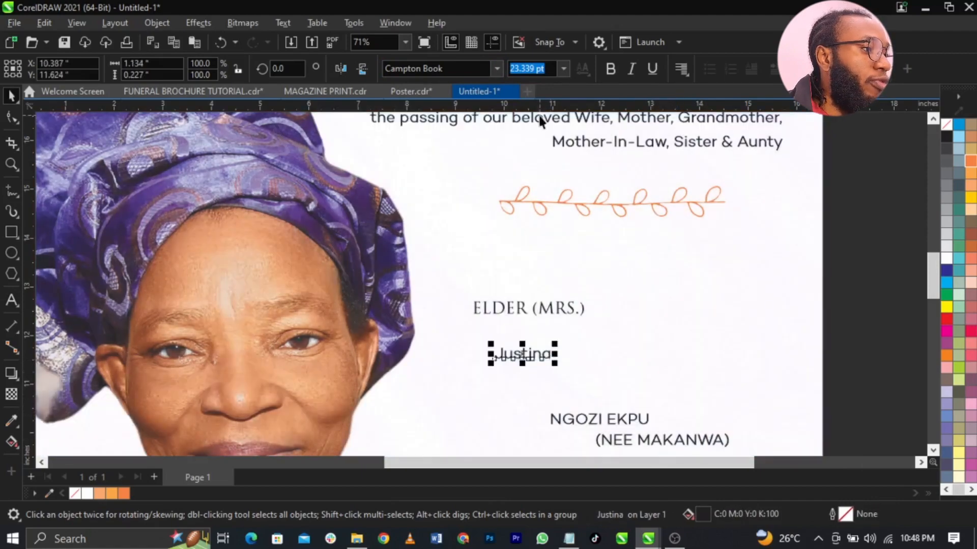
left_click(497, 69)
left_click(491, 112)
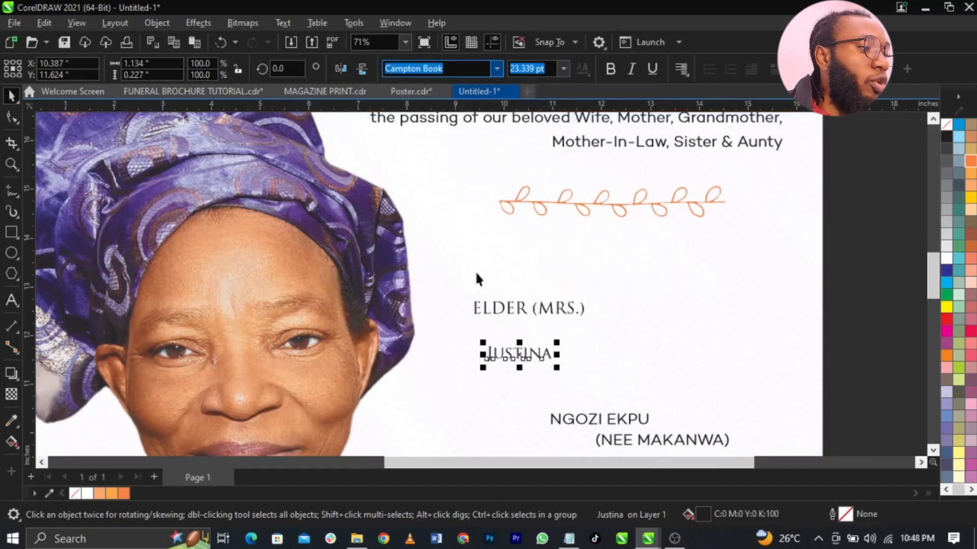
left_click_drag(551, 369, 678, 423)
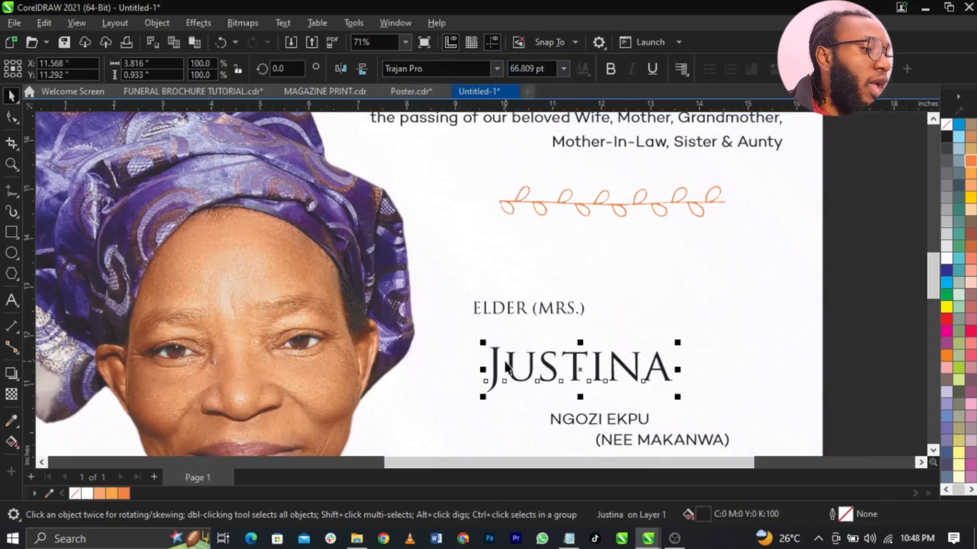
left_click(506, 362)
double_click(505, 360)
left_click_drag(506, 361, 453, 364)
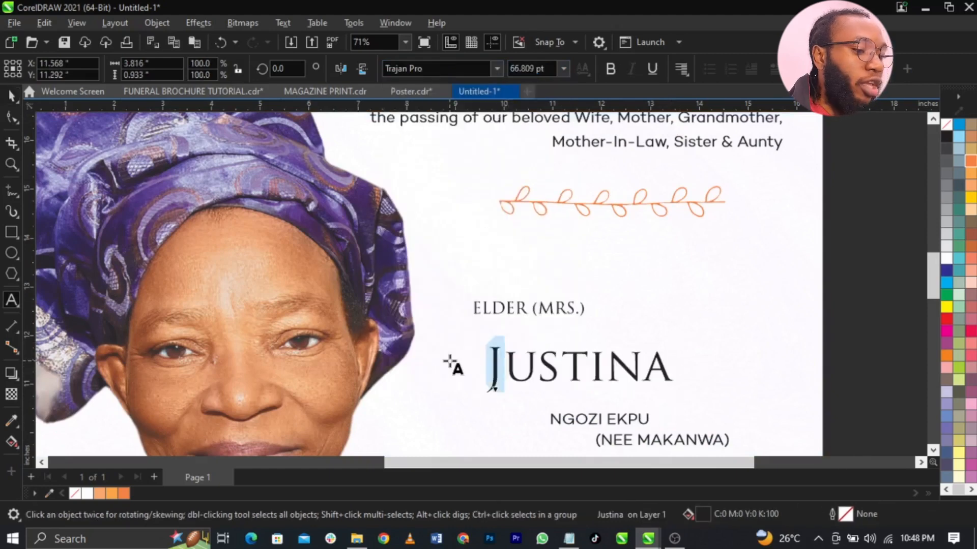
key("ctrl+x")
left_click(412, 420)
key("ctrl+v")
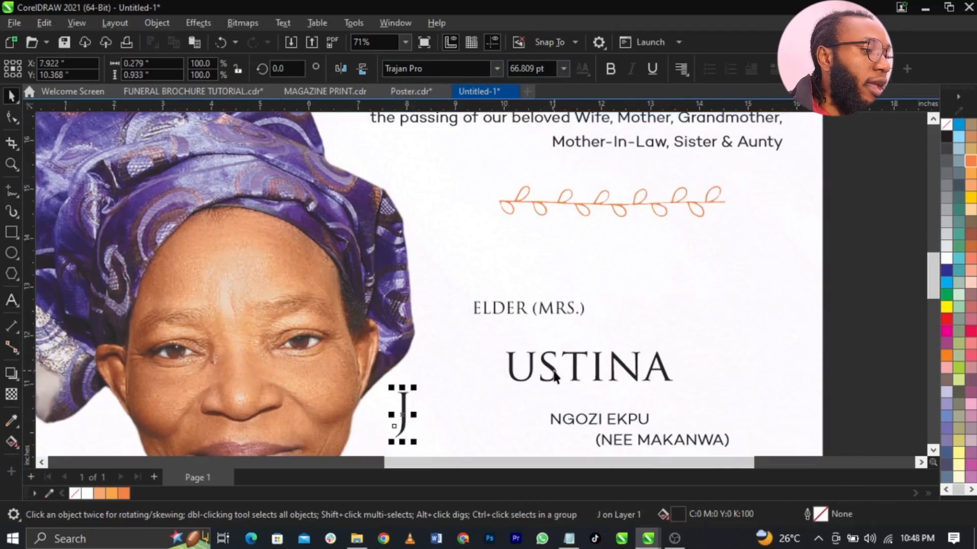
- Enlarge the J into a tall descending drop letter and enlarge USTINA beside it
left_click_drag(552, 374, 633, 372)
left_click_drag(405, 407, 465, 353)
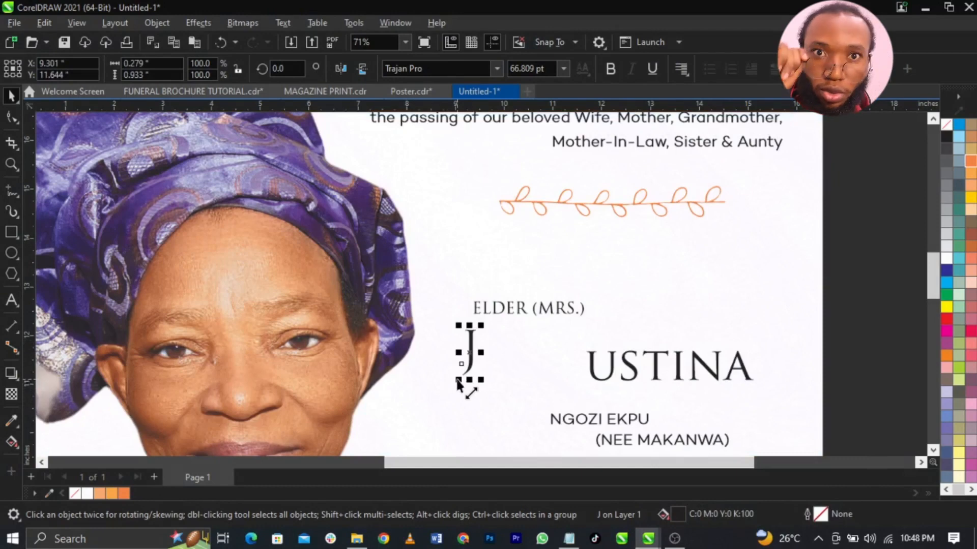
left_click_drag(457, 382, 385, 448)
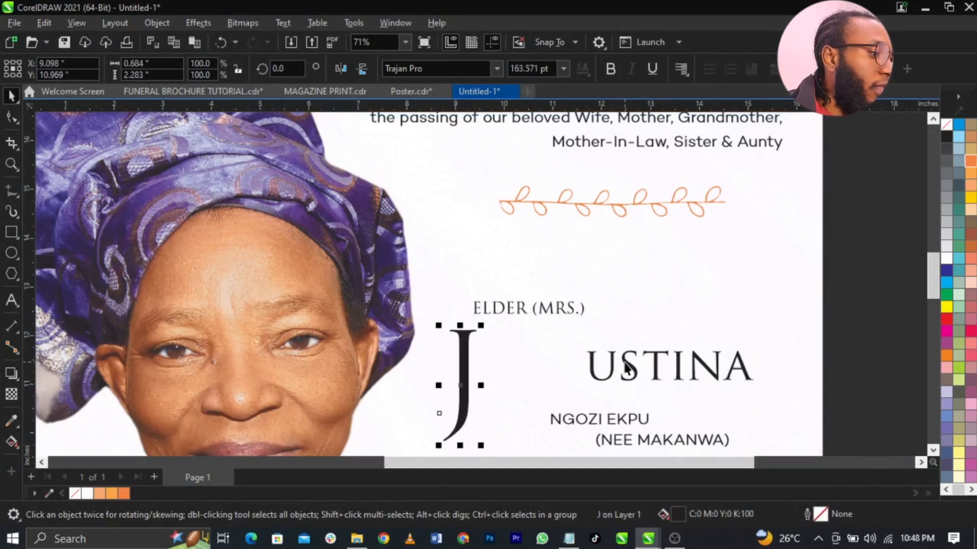
left_click_drag(627, 366, 522, 351)
left_click_drag(652, 373, 776, 429)
- Tighten USTINA's letter spacing, butt it against the J and align their tops
left_click(12, 117)
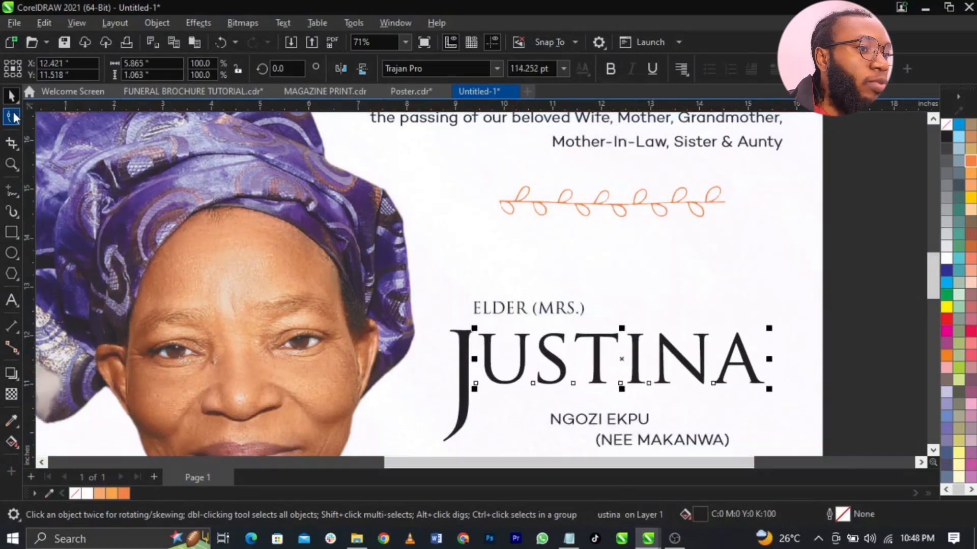
left_click_drag(776, 391, 732, 402)
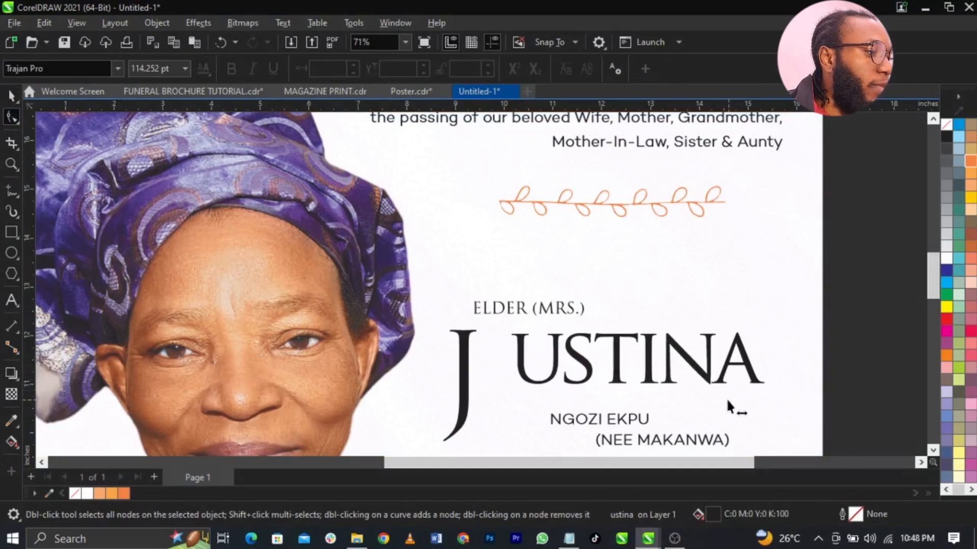
key("space")
left_click_drag(704, 370, 666, 369)
left_click_drag(662, 356, 662, 357)
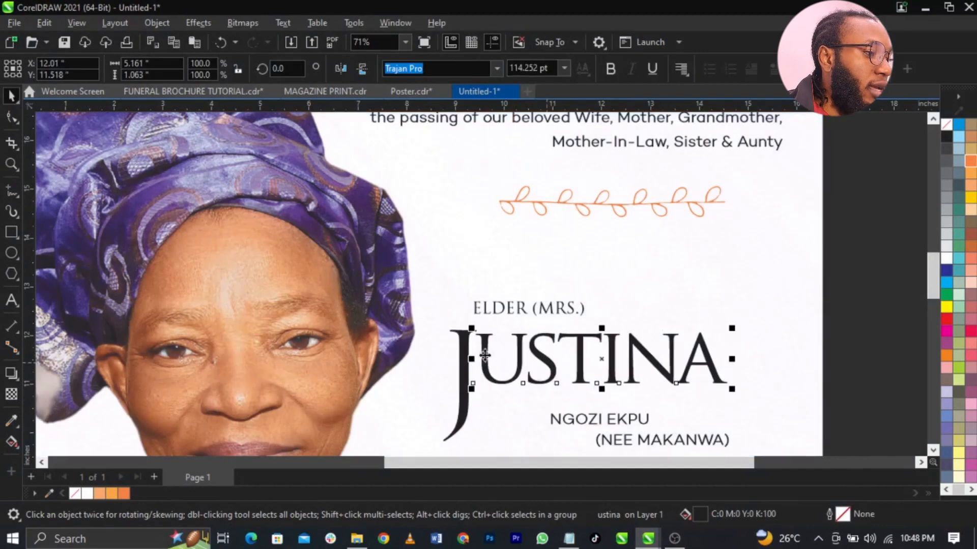
left_click(464, 348, "shift")
key("t")
left_click(634, 423)
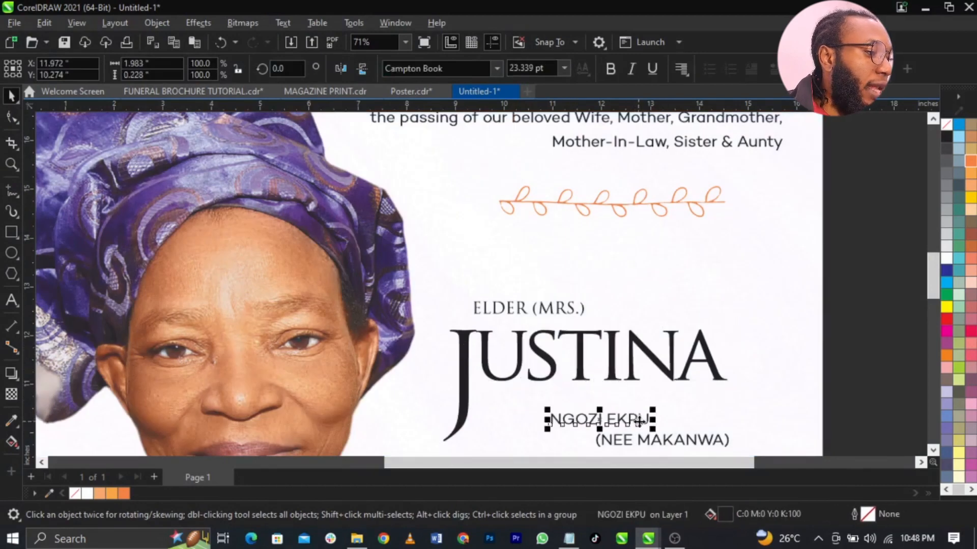
left_click(496, 68)
left_click(438, 108)
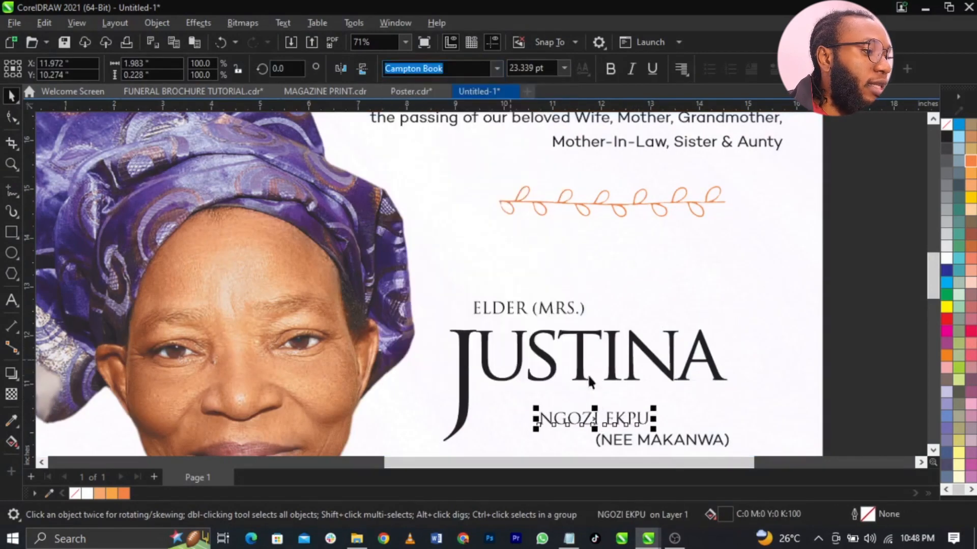
left_click_drag(609, 420, 737, 422)
scroll(746, 436, "down", 1)
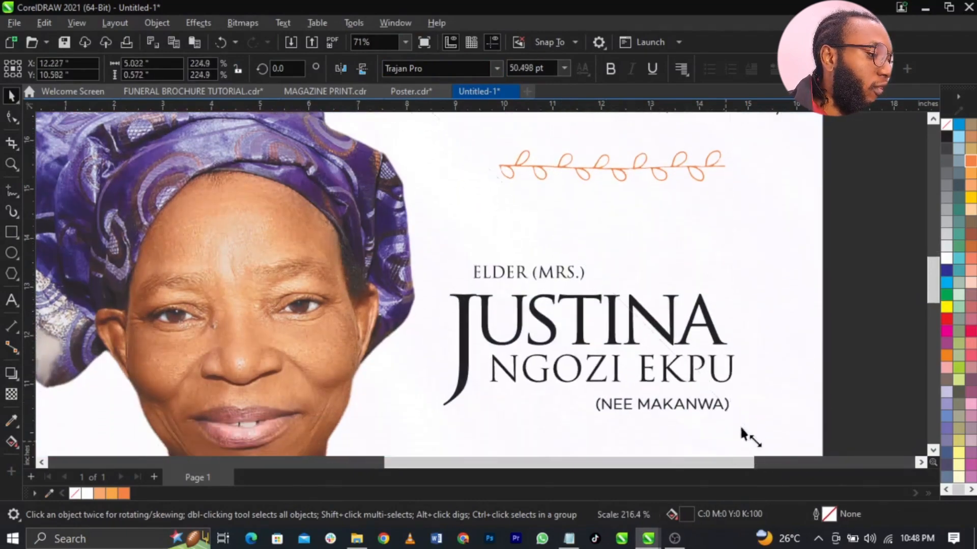
key("F10")
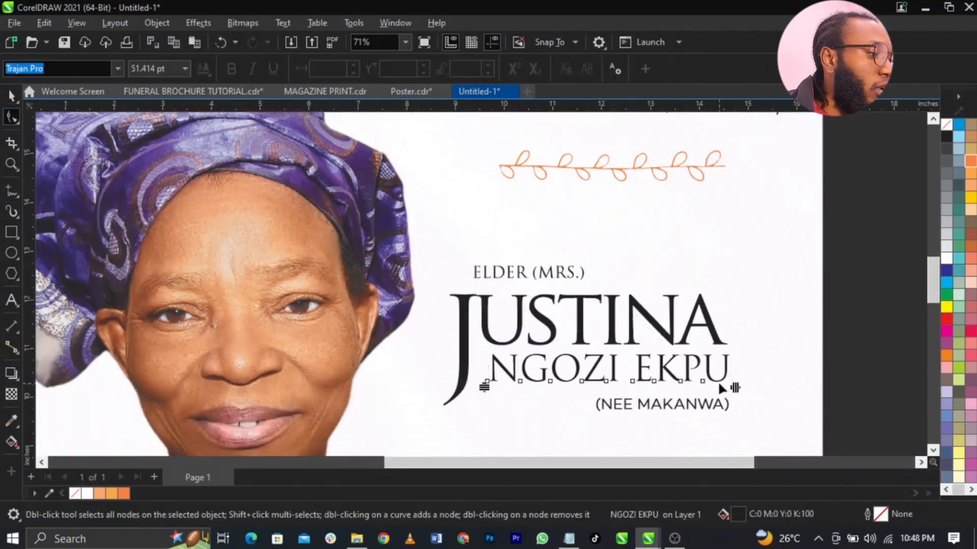
left_click_drag(736, 388, 778, 414)
key("space")
left_click(688, 341, "shift")
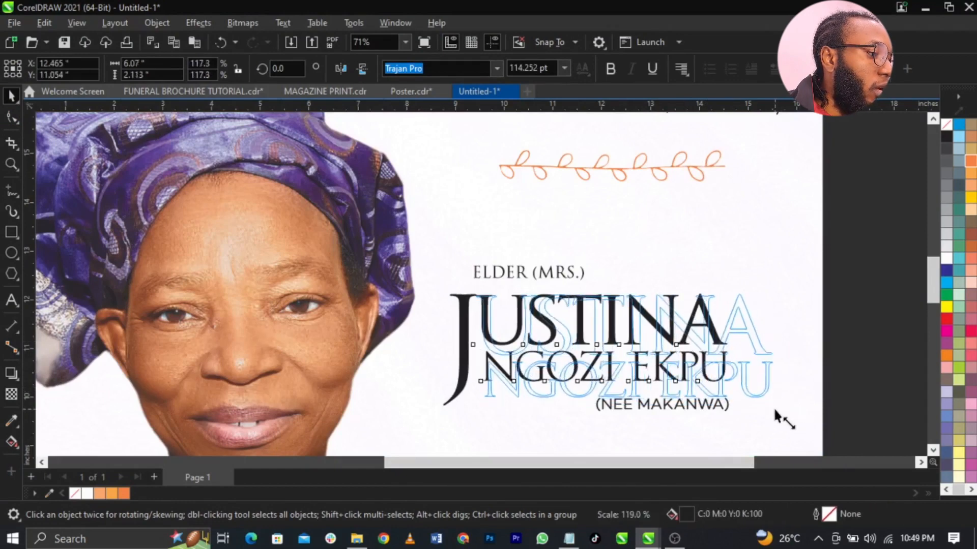
left_click(463, 354, "shift")
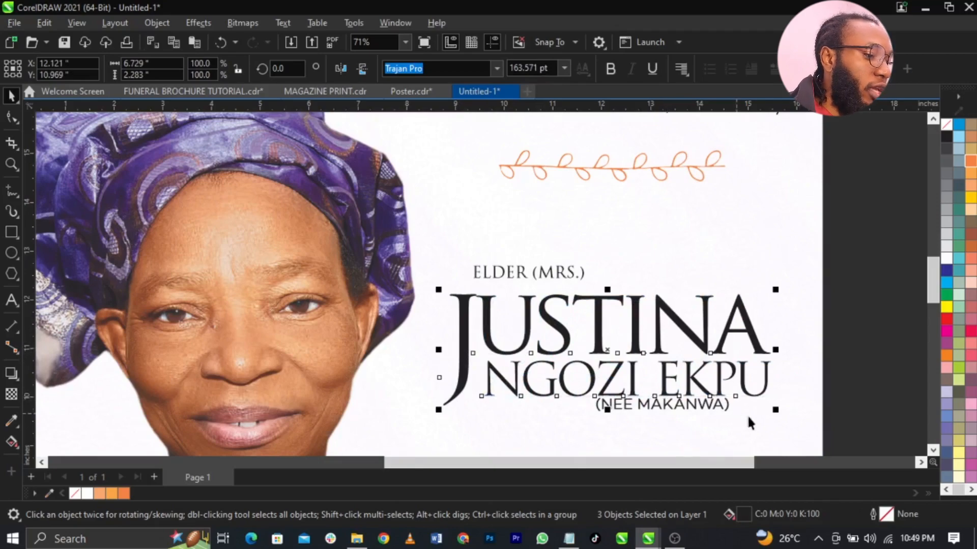
key("ctrl+g")
left_click_drag(778, 410, 707, 413)
scroll(624, 348, "down", 1)
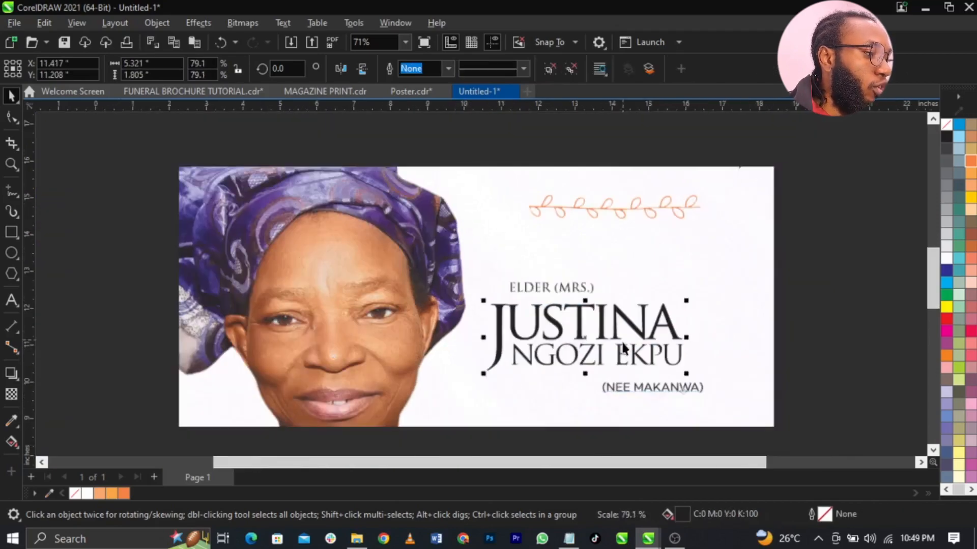
scroll(798, 421, "up", 2)
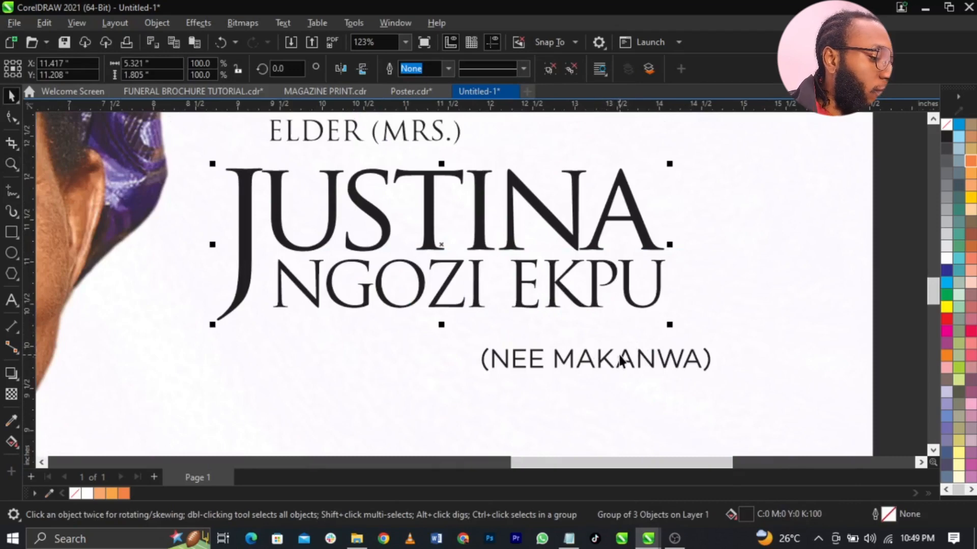
left_click(638, 362)
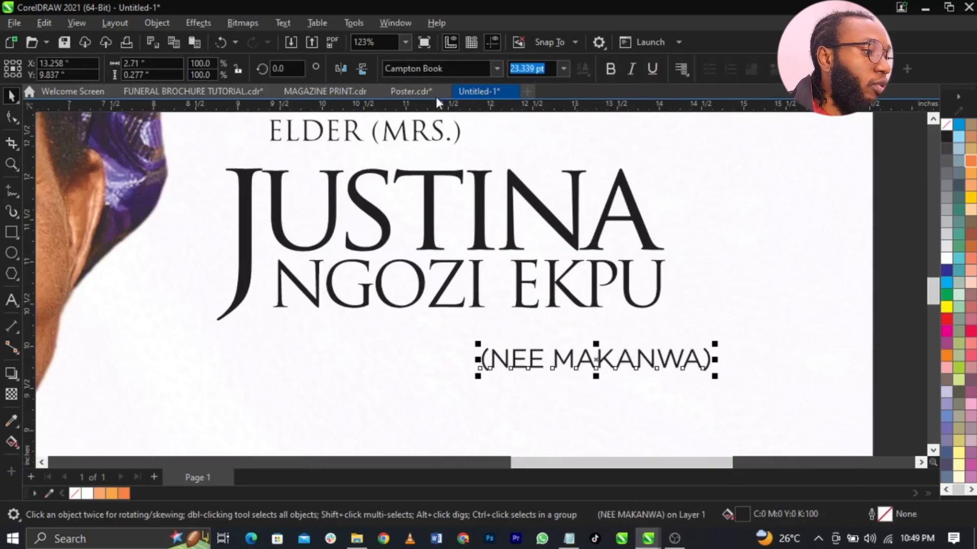
left_click(496, 68)
left_click(490, 109)
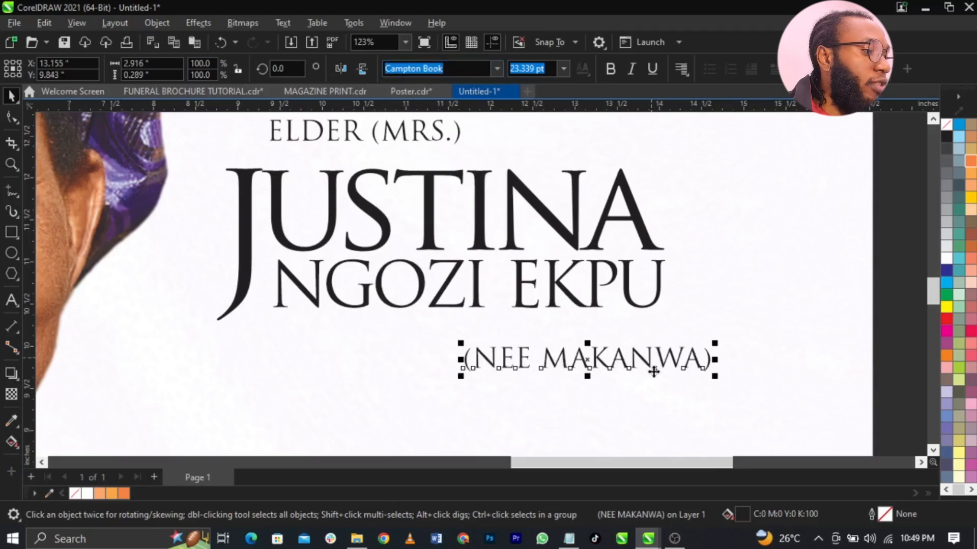
left_click_drag(654, 372, 511, 341)
key("F10")
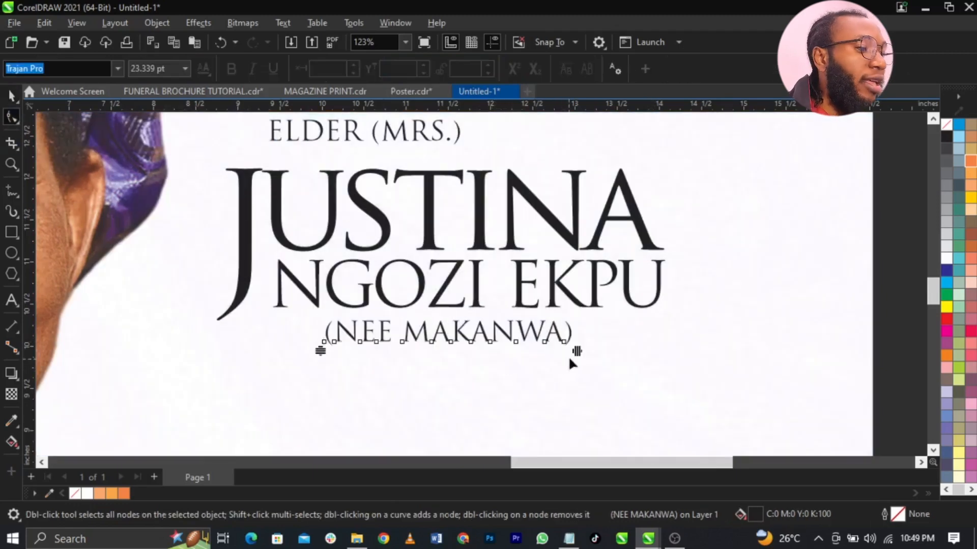
left_click_drag(577, 356, 682, 356)
key("space")
left_click(629, 289, "shift")
key("c")
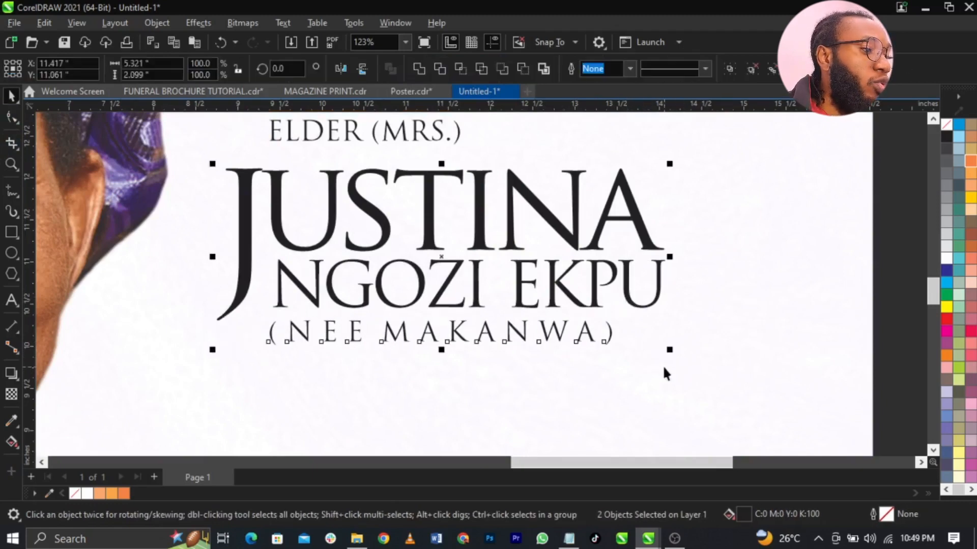
left_click(663, 364)
left_click_drag(609, 338, 629, 361)
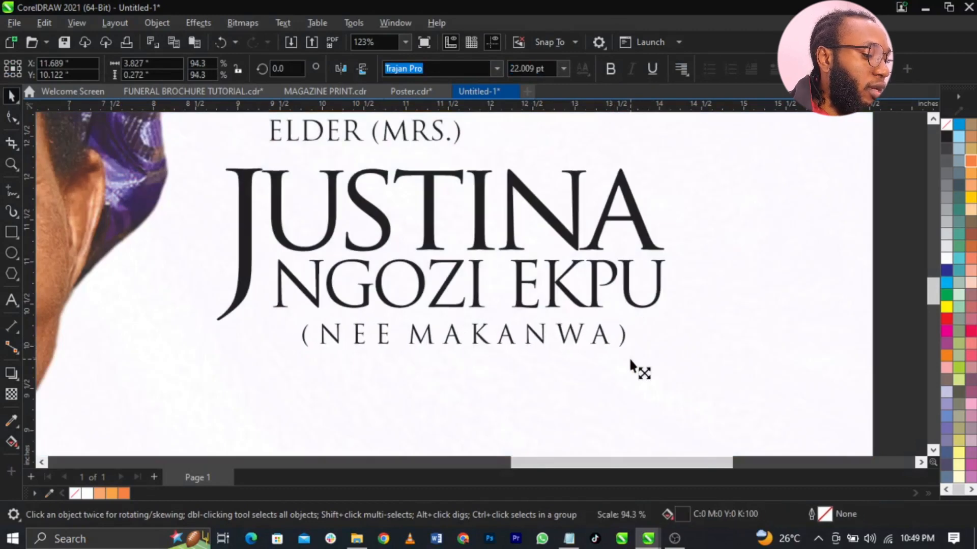
left_click_drag(305, 359, 291, 358)
- Group the name texts and move ELDER (MRS.) to sit just above JUSTINA
scroll(579, 304, "down", 2)
left_click_drag(459, 347, 308, 389)
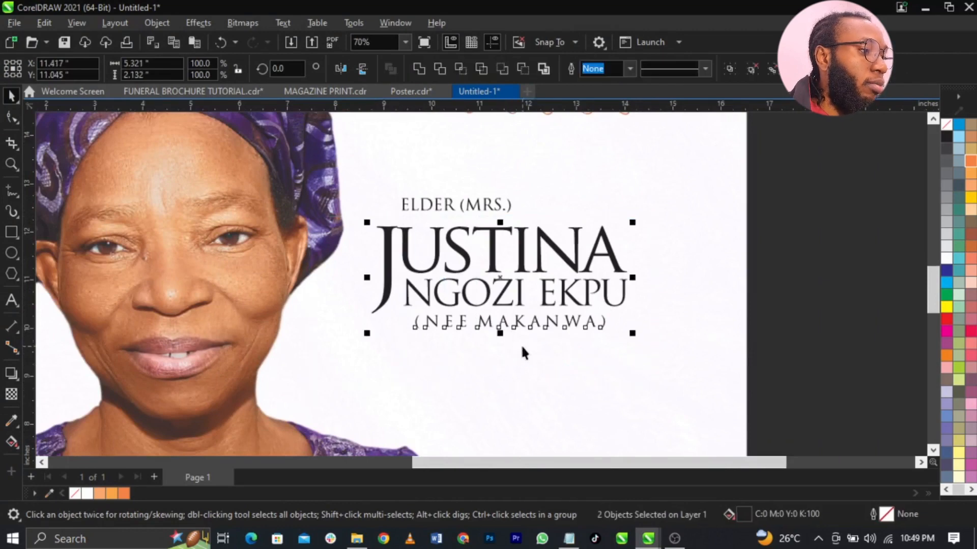
key("ctrl+g")
scroll(487, 179, "up", 1)
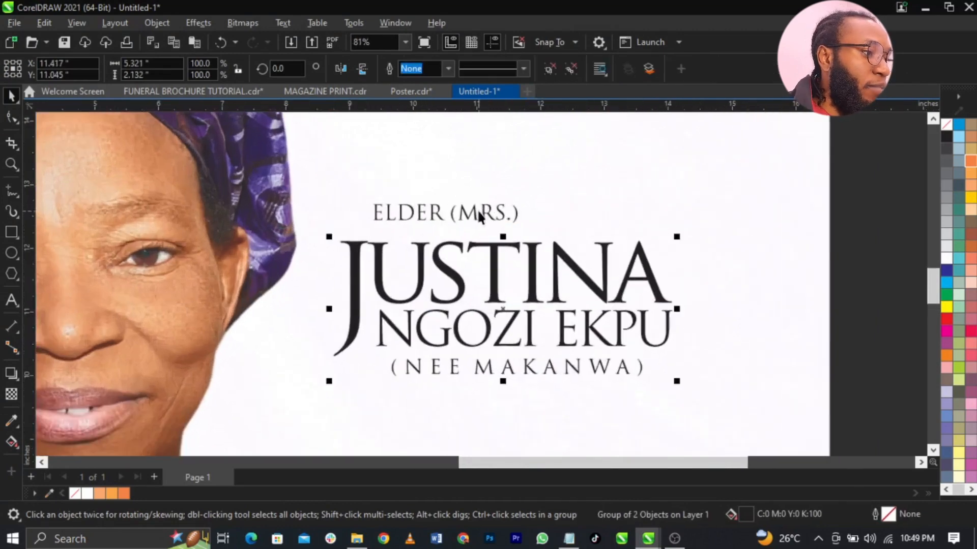
left_click_drag(471, 212, 531, 208)
left_click(570, 262)
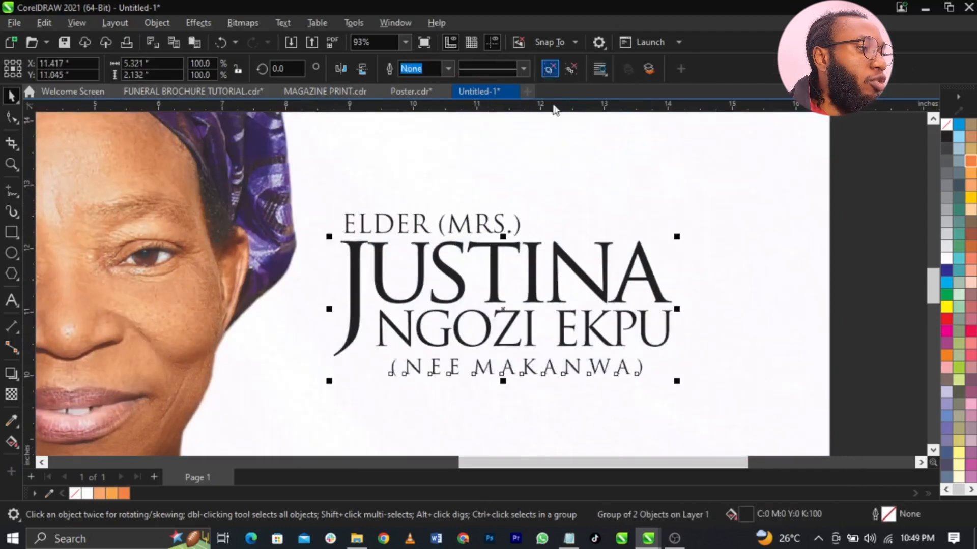
left_click(550, 68)
left_click(582, 309)
left_click(747, 299)
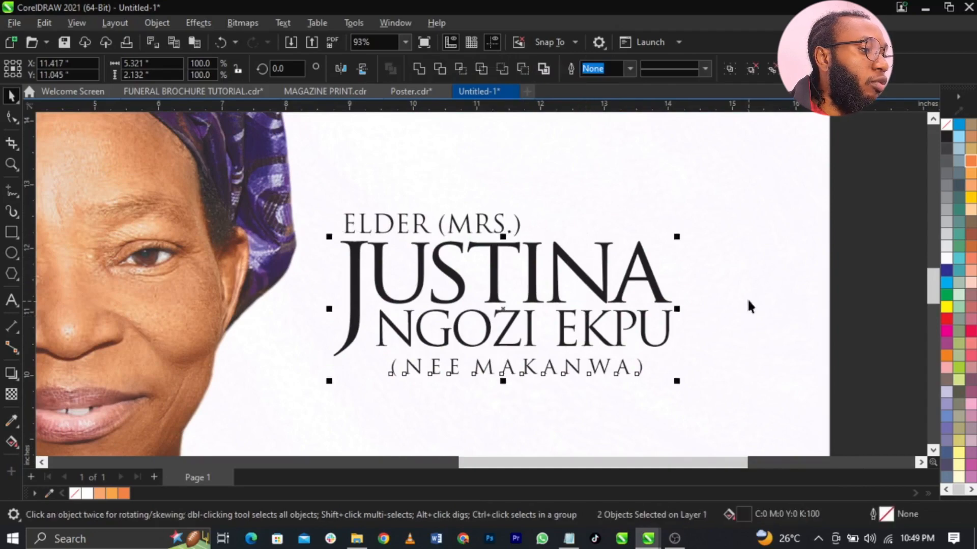
left_click(654, 291)
- Place the purple-blue image over the right end of JUSTINA
scroll(667, 327, "down", 5)
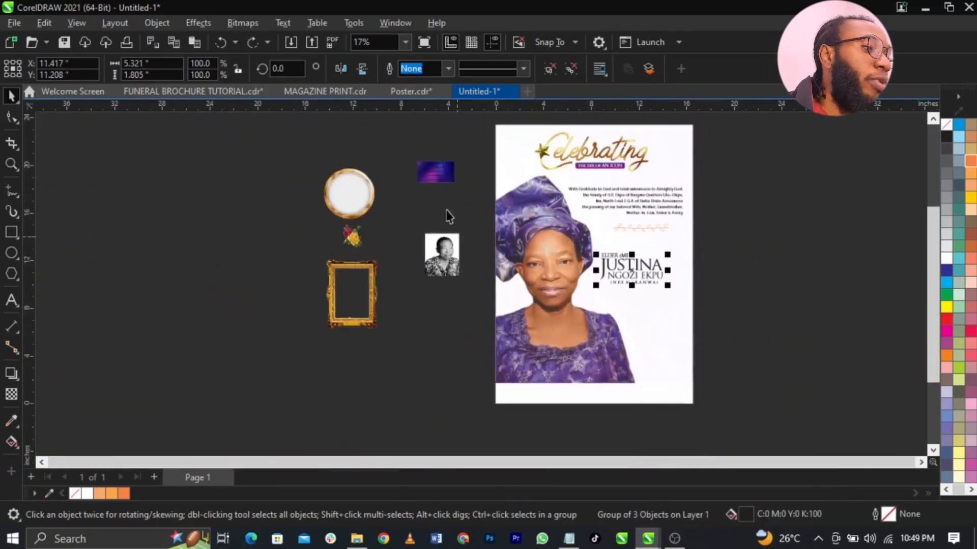
left_click_drag(425, 173, 643, 265)
key("z")
left_click_drag(553, 237, 743, 304)
key("space")
left_click_drag(570, 244, 654, 266)
- Soften the purple-blue image with a Gaussian Blur of radius 34.3 pixels
left_click(196, 28)
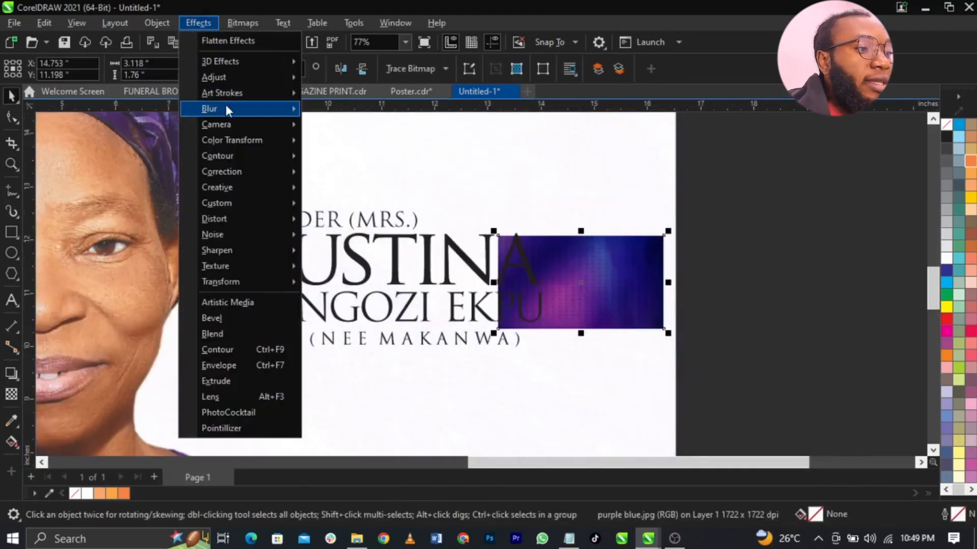
mouse_move(224, 106)
left_click(336, 140)
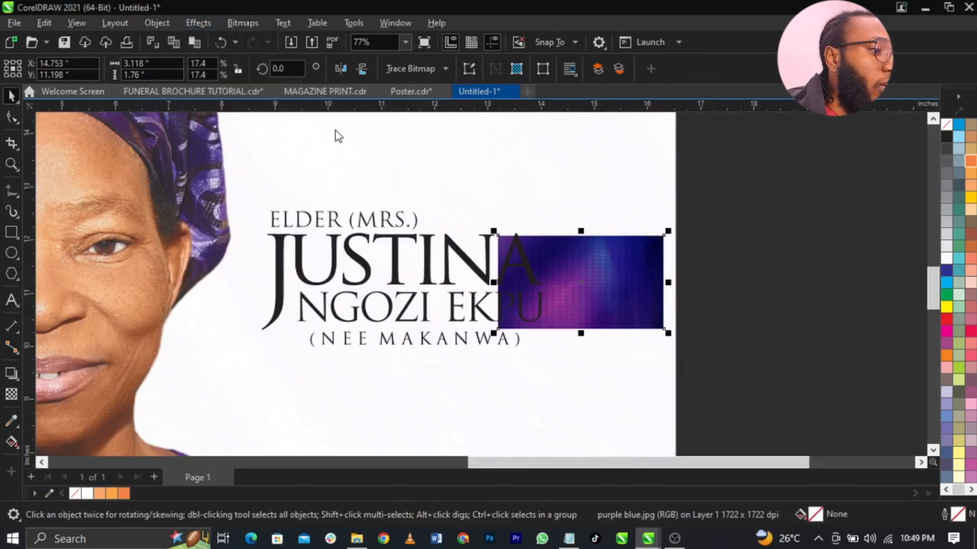
left_click_drag(451, 217, 563, 125)
left_click(550, 157)
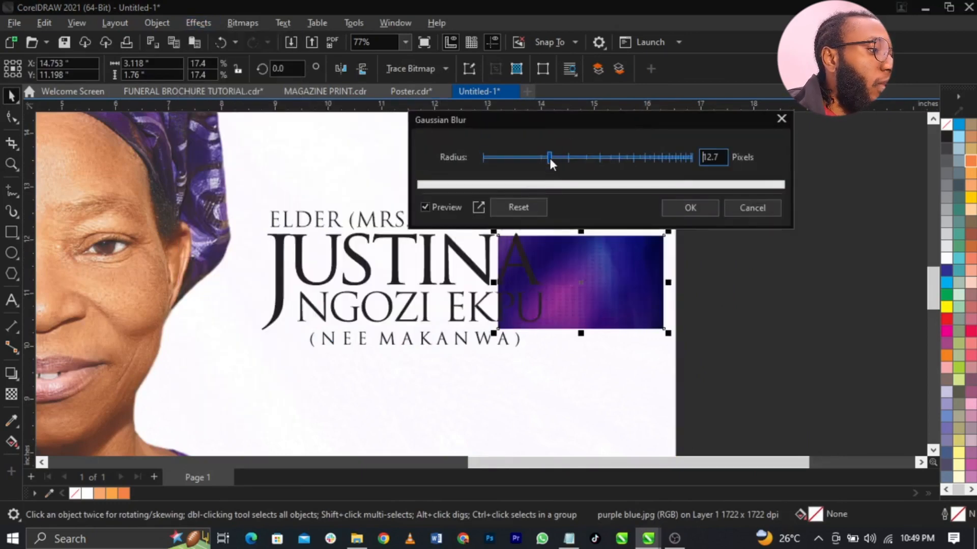
left_click(572, 158)
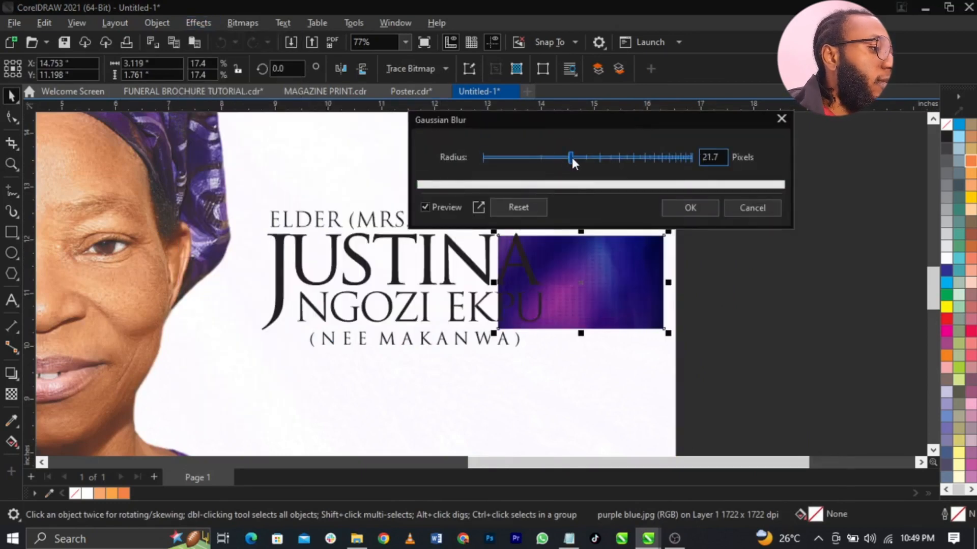
left_click(592, 158)
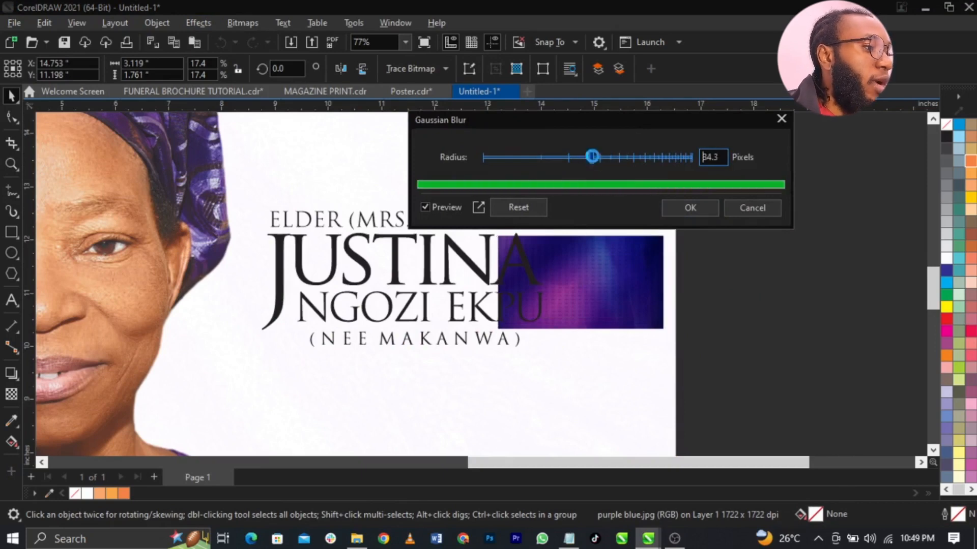
left_click(683, 208)
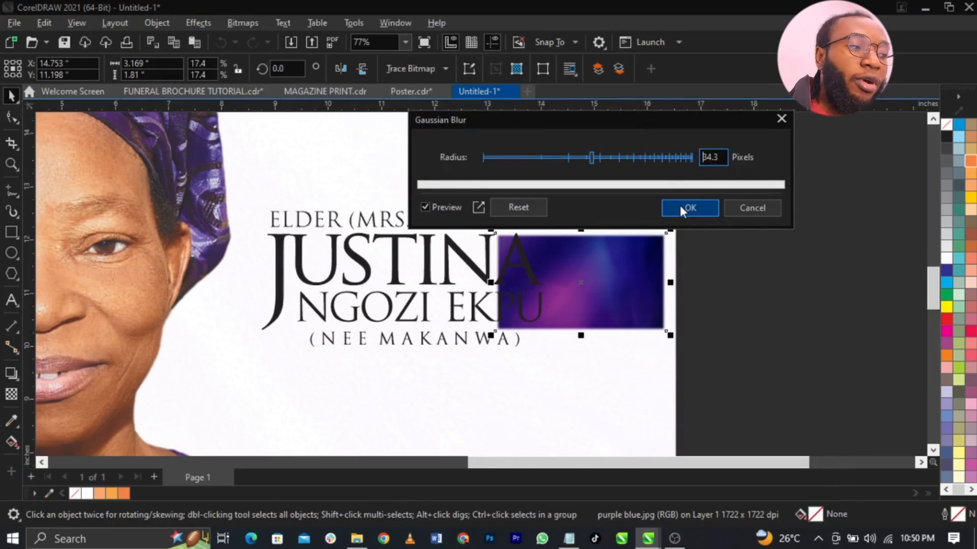
right_click(603, 277)
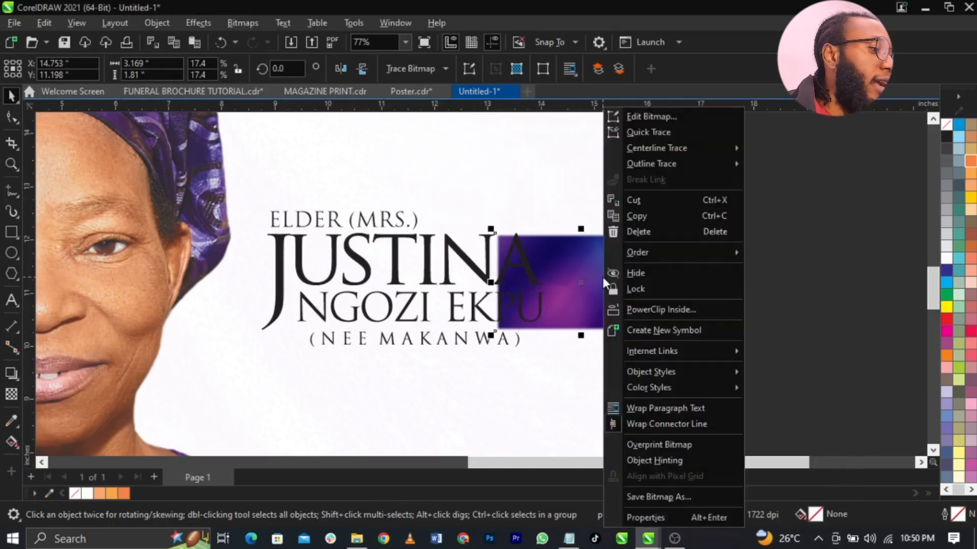
left_click(633, 305)
- PowerClip the blurred image inside the JUSTINA name text, enlarged to cover the letters
left_click(277, 246)
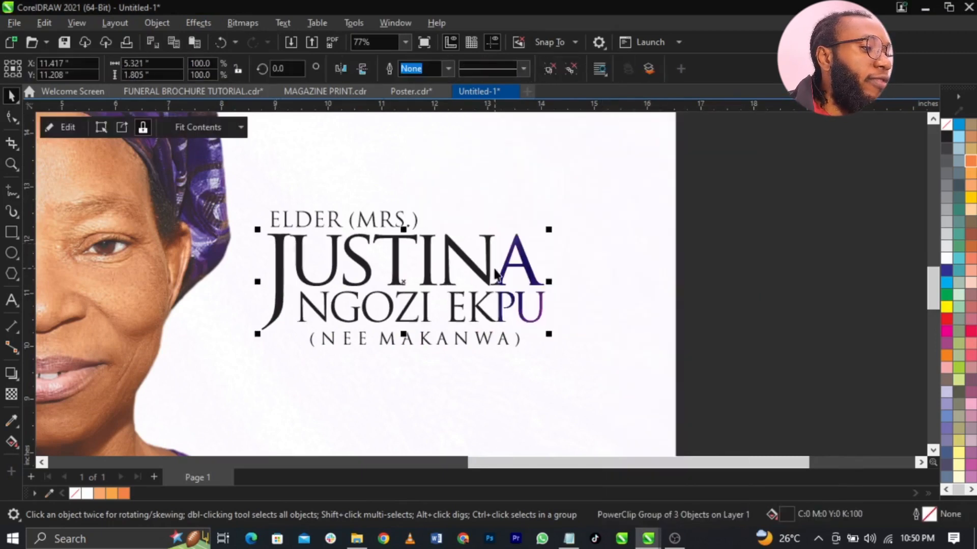
right_click(472, 268)
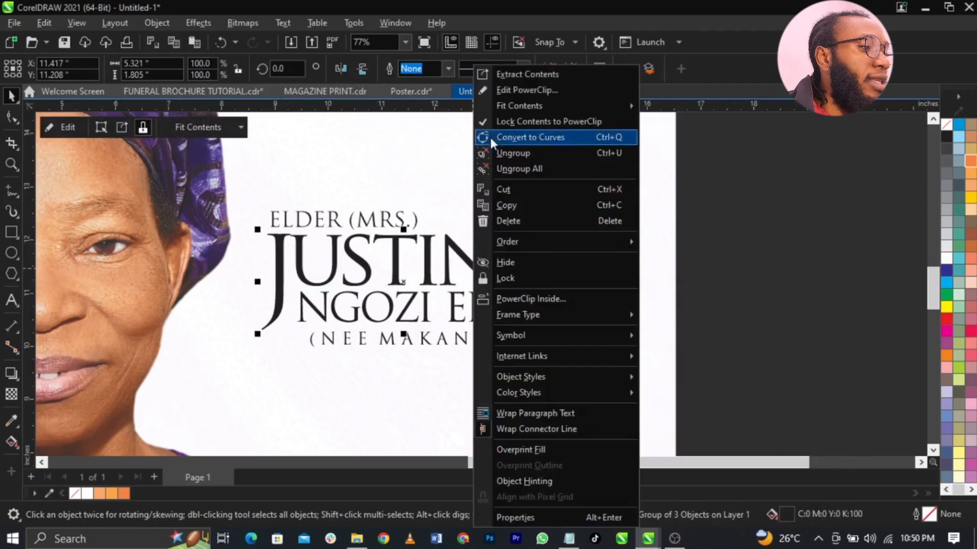
left_click(502, 93)
left_click_drag(498, 317, 353, 345)
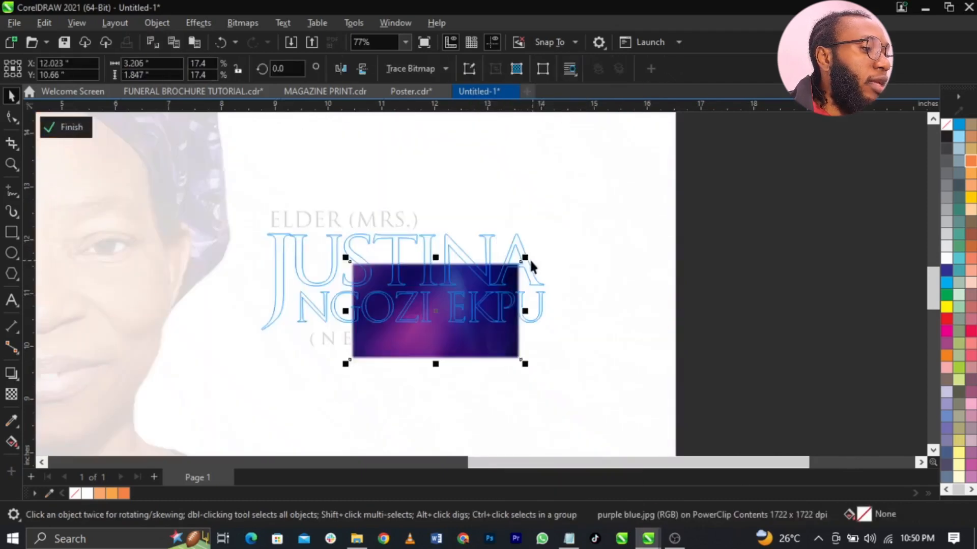
left_click_drag(530, 263, 669, 161)
left_click_drag(560, 300, 566, 280)
left_click(766, 372, "ctrl")
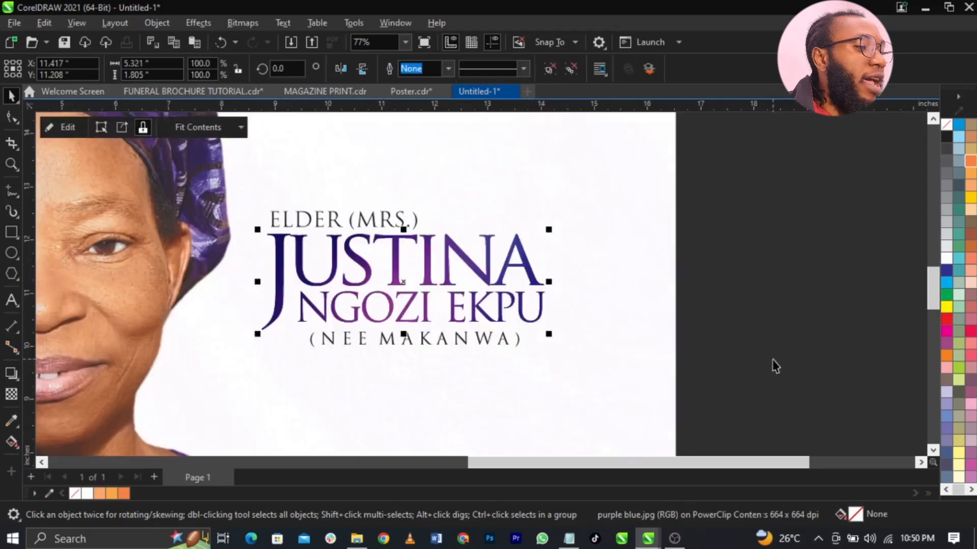
left_click(773, 366)
- Group the three title lines and enlarge the group to about 130%
scroll(768, 189, "down", 1)
left_click_drag(779, 182, 328, 351)
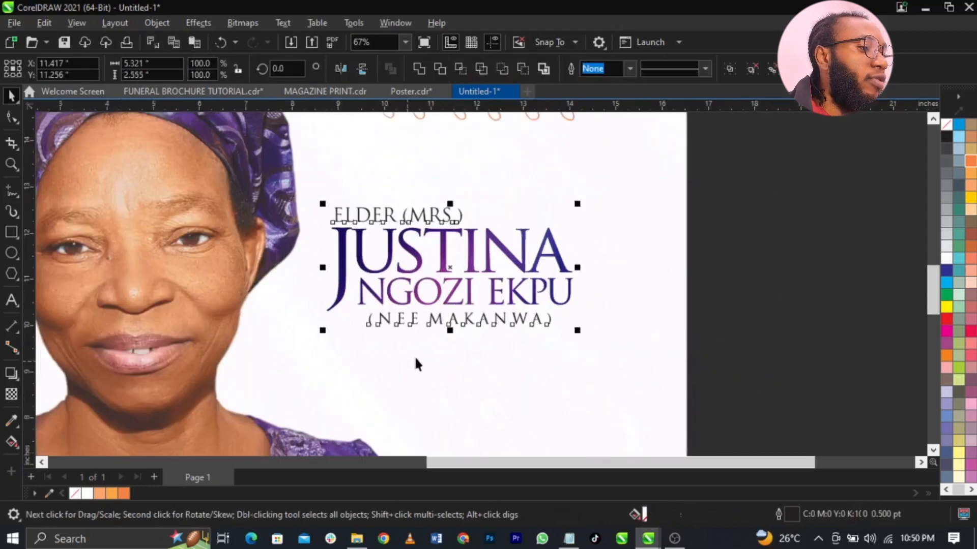
key("ctrl+g")
left_click_drag(574, 332, 652, 380)
left_click_drag(689, 346, 689, 345)
- Check the title block's right edge against the top paragraph with a temporary guideline, then zoom out
scroll(627, 284, "down", 2)
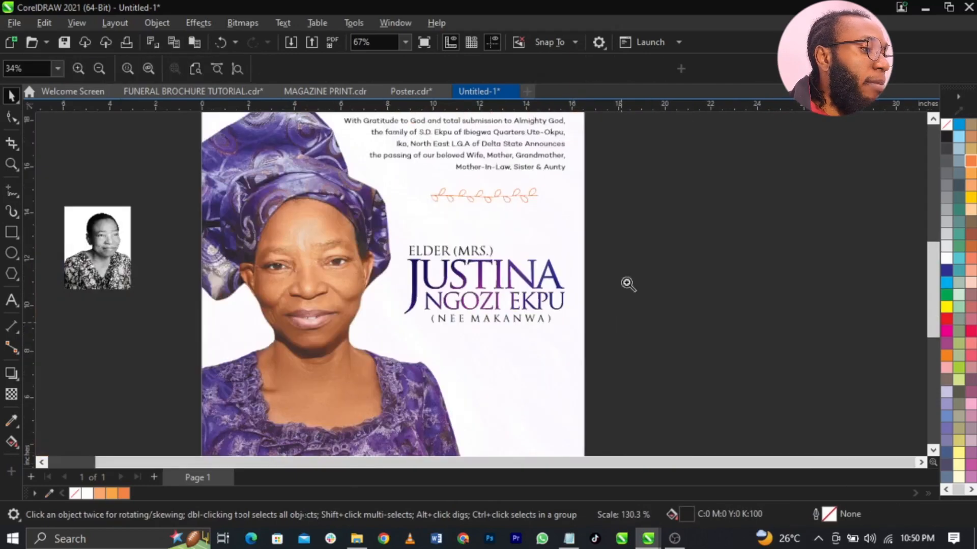
left_click(556, 164, "shift")
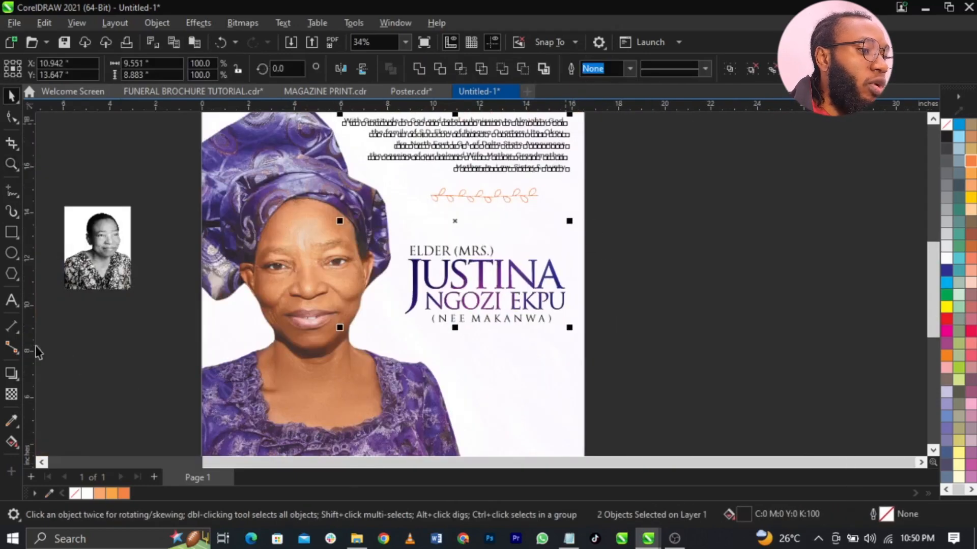
left_click_drag(29, 350, 502, 364)
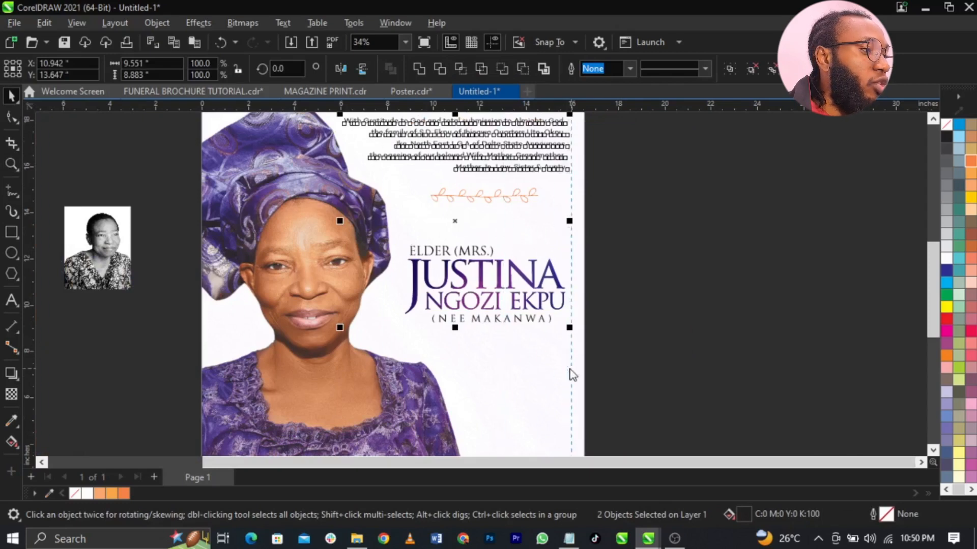
left_click_drag(566, 372, 567, 371)
key("Delete")
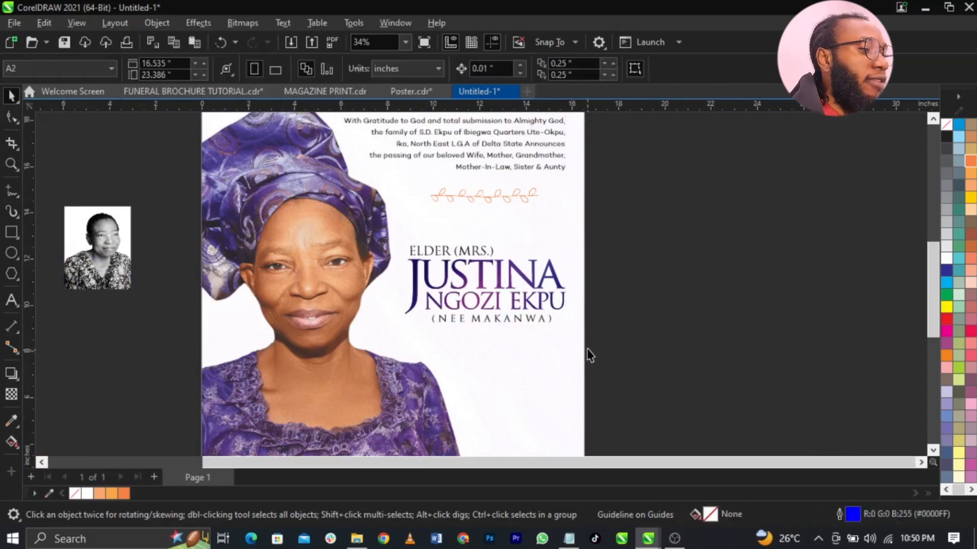
key("F4")
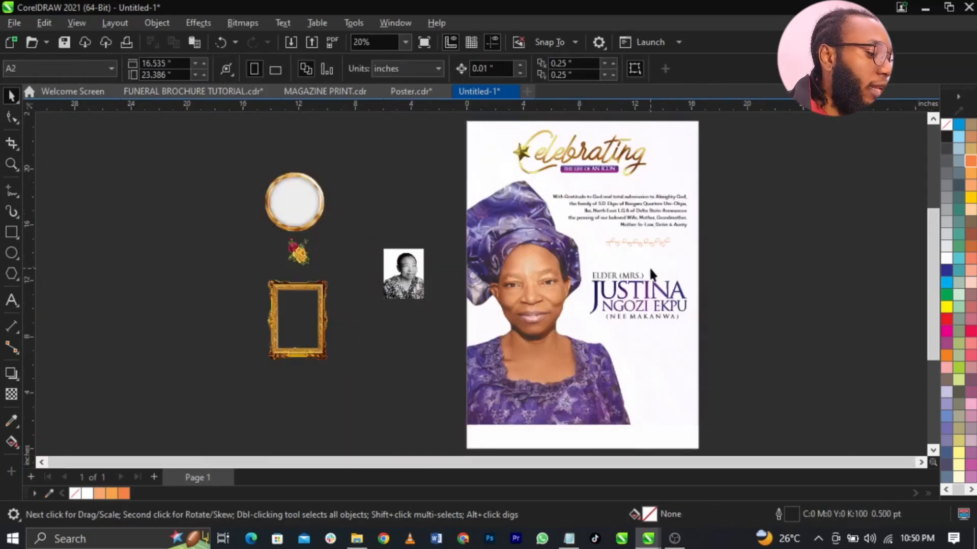
scroll(649, 267, "up", 2)
- Copy 'Funeral Arrangement' from Notepad into a duplicate text block below the name
left_click_drag(650, 287, 650, 270)
left_click(569, 540)
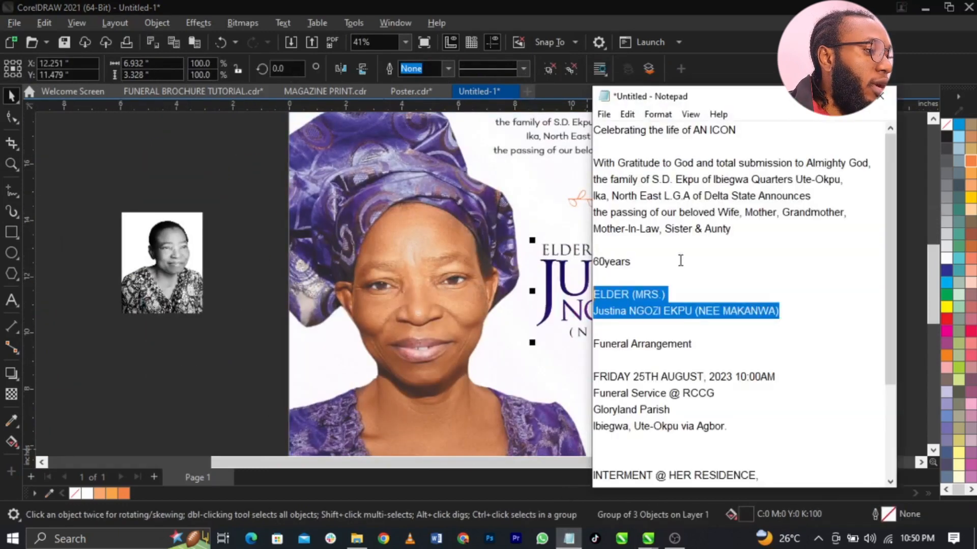
left_click_drag(598, 347, 720, 352)
key("ctrl+c")
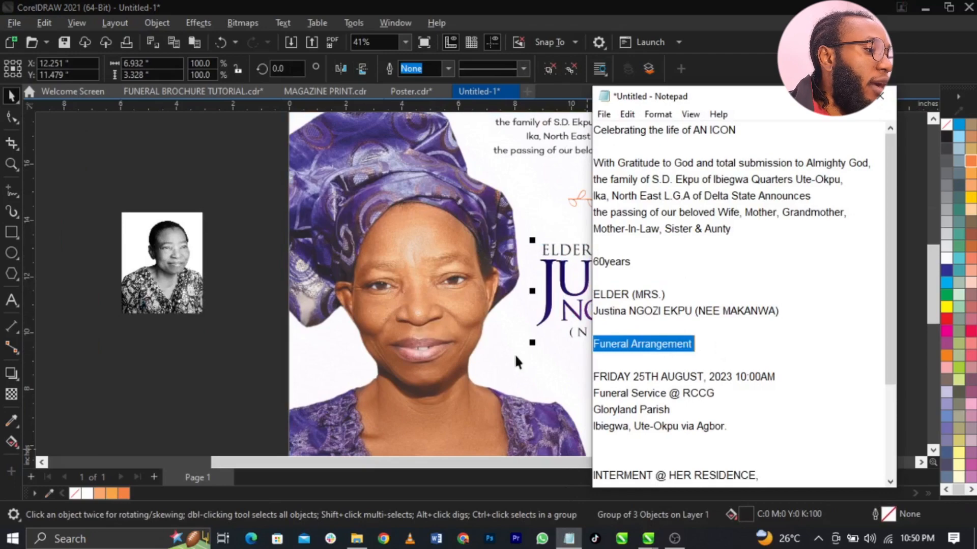
left_click(545, 353)
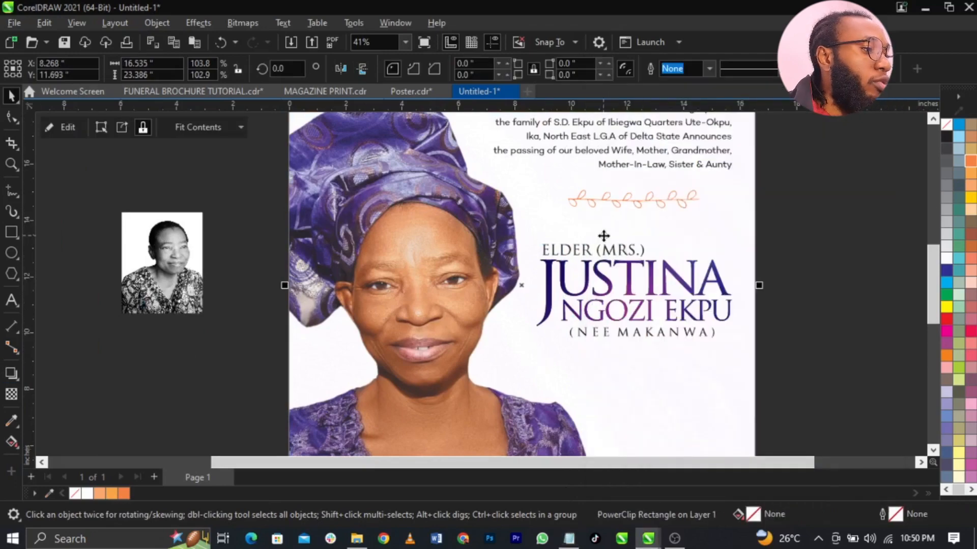
left_click_drag(652, 165, 633, 429)
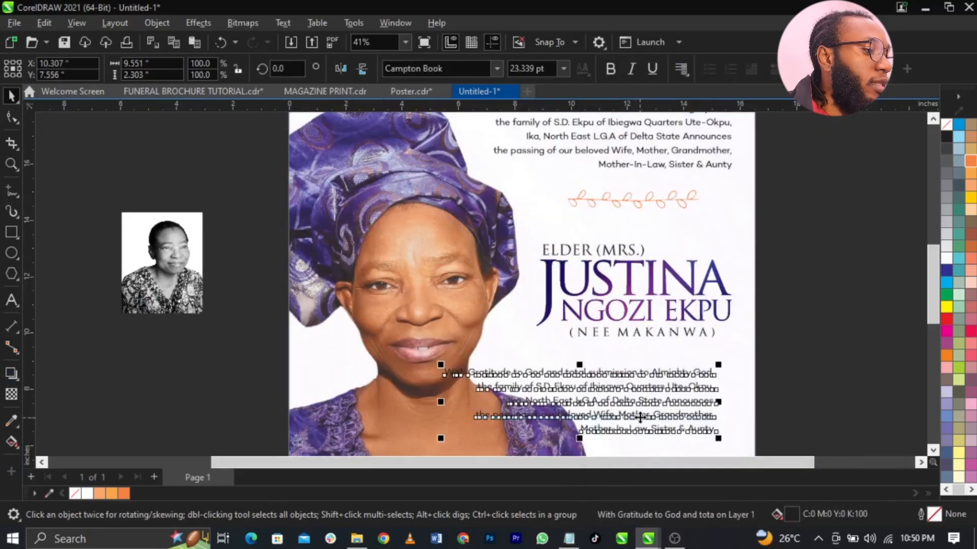
double_click(640, 418)
key("ctrl+v")
- Set Funeral Arrangement in Southern Aire at about 59 pt and colour it orange
left_click(442, 69)
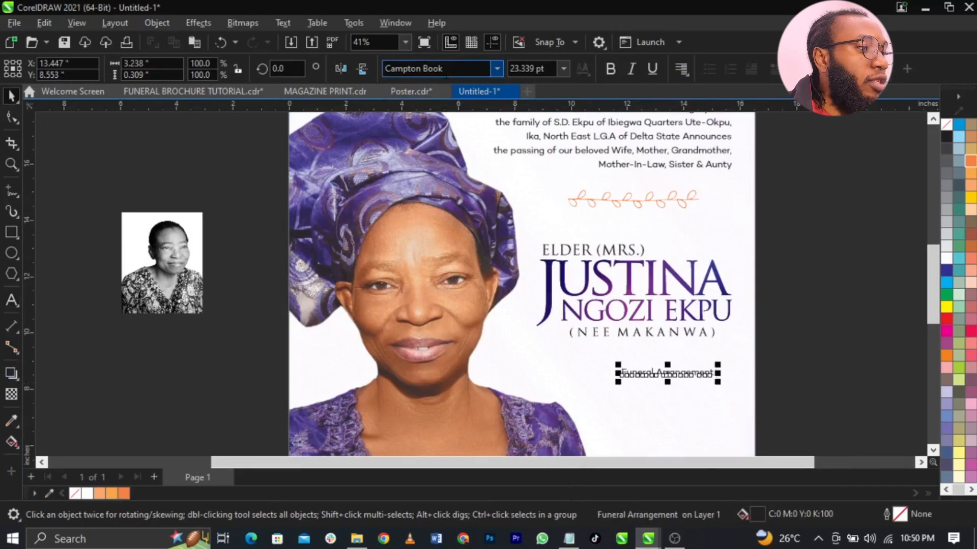
type("Southe")
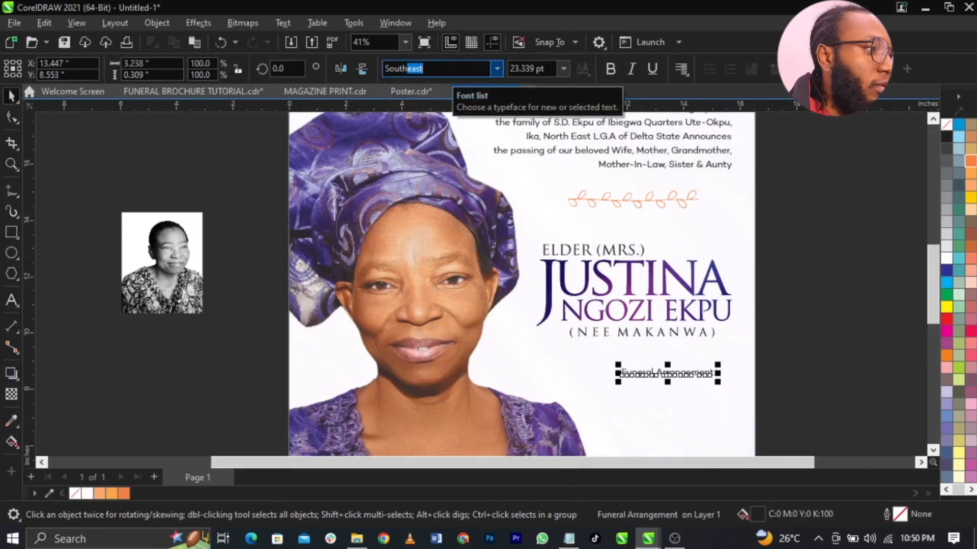
type("rn Aire Personal Use")
key("Return")
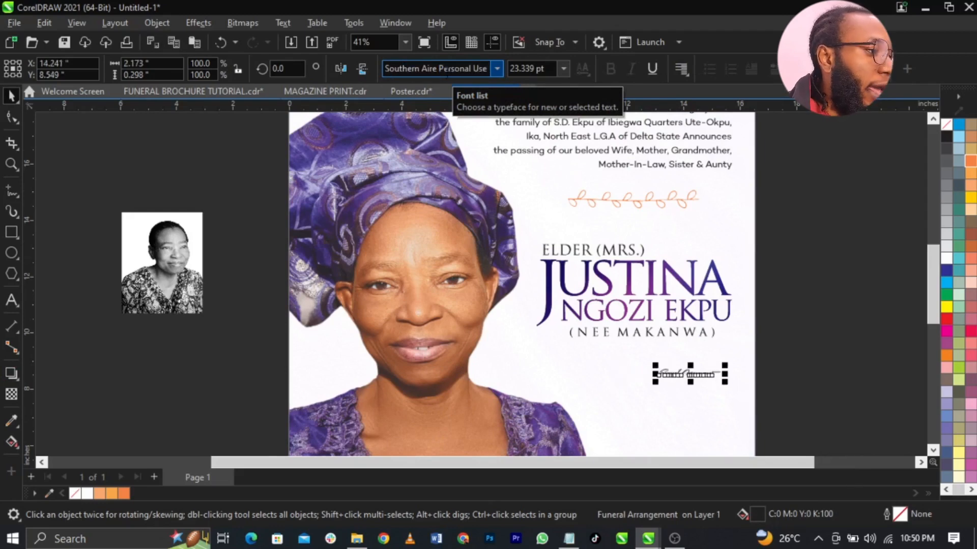
left_click_drag(655, 389, 565, 411)
key("F2")
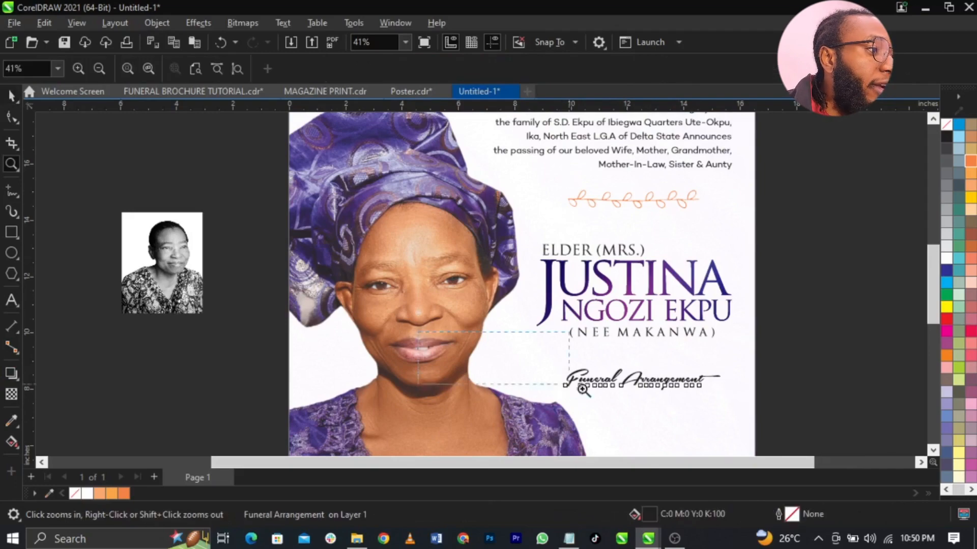
left_click_drag(409, 327, 760, 442)
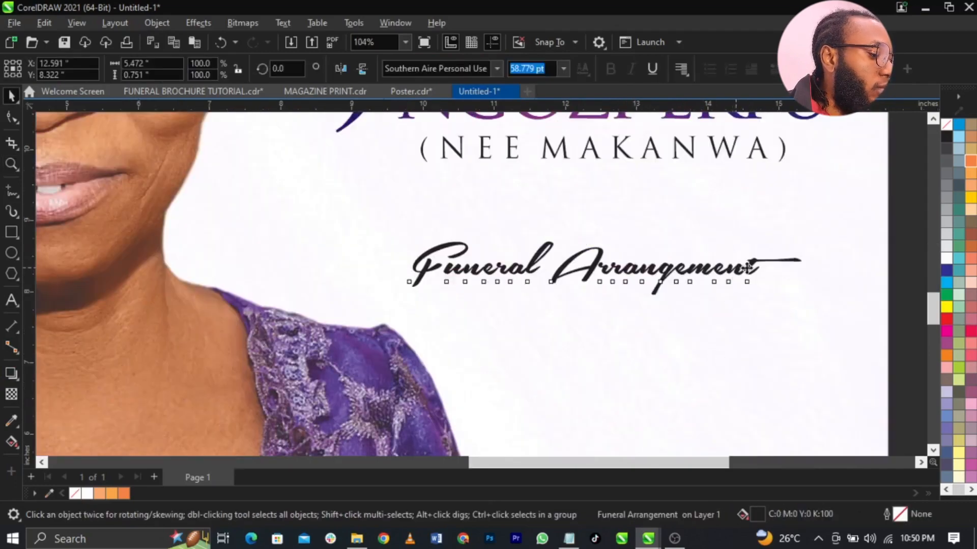
left_click_drag(733, 281, 748, 280)
left_click(970, 161)
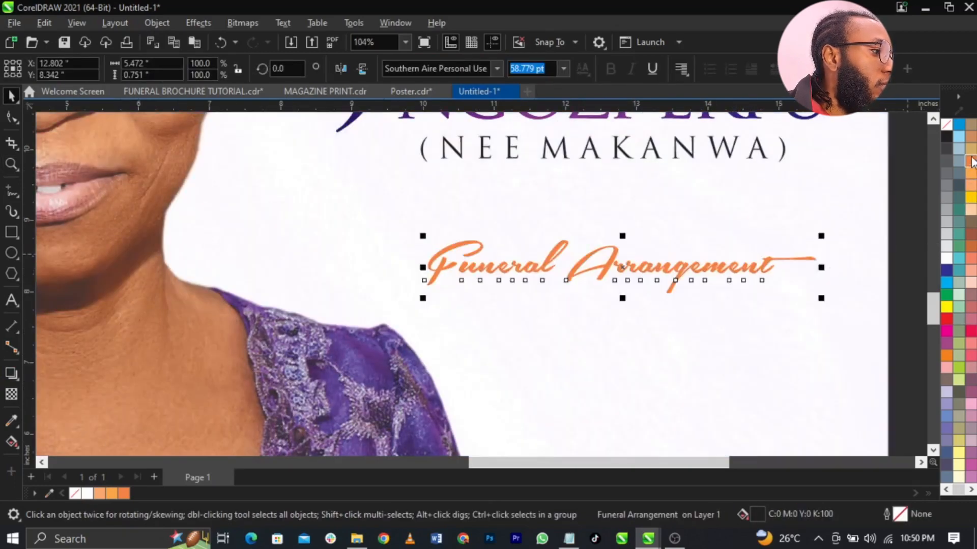
- Select the FRIDAY-to-Reception service detail lines in the Notepad notes
left_click(757, 153, "shift")
scroll(726, 265, "down", 2)
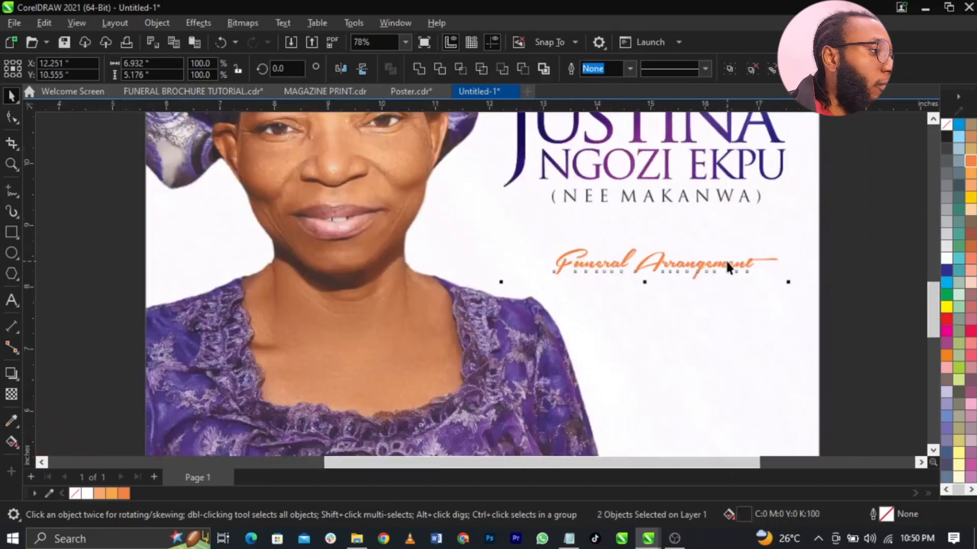
left_click(842, 298)
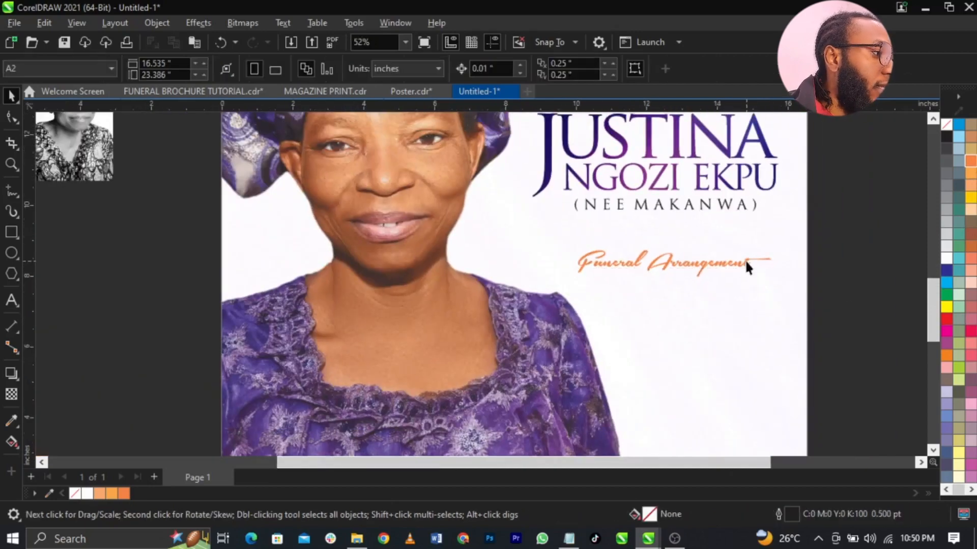
left_click(746, 266)
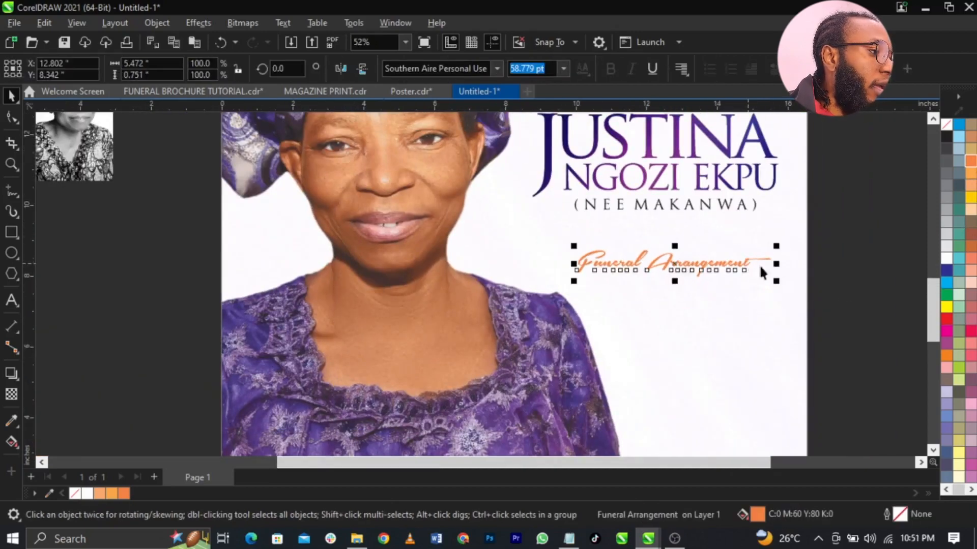
left_click(687, 235)
scroll(689, 255, "down", 2)
scroll(691, 275, "up", 1)
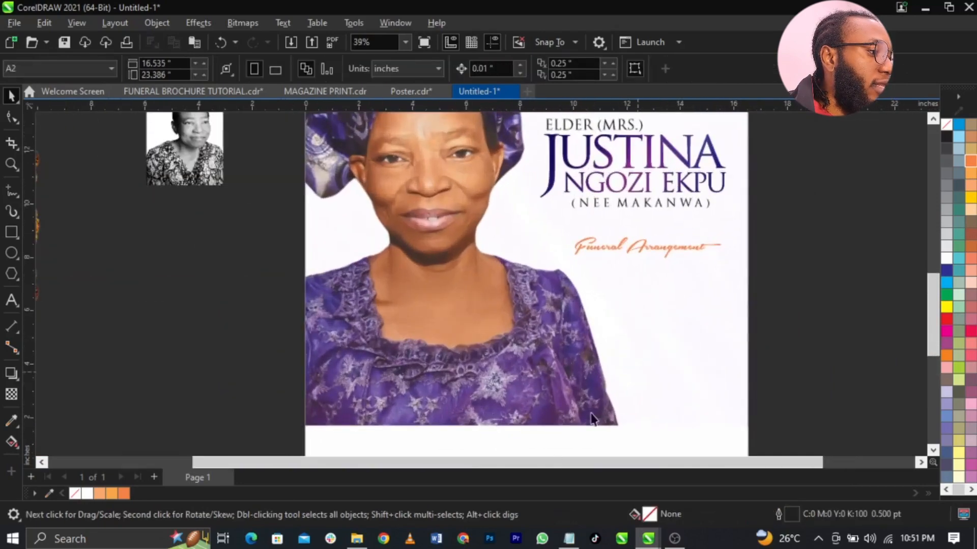
left_click(568, 538)
left_click_drag(594, 381, 793, 400)
key("ctrl+c")
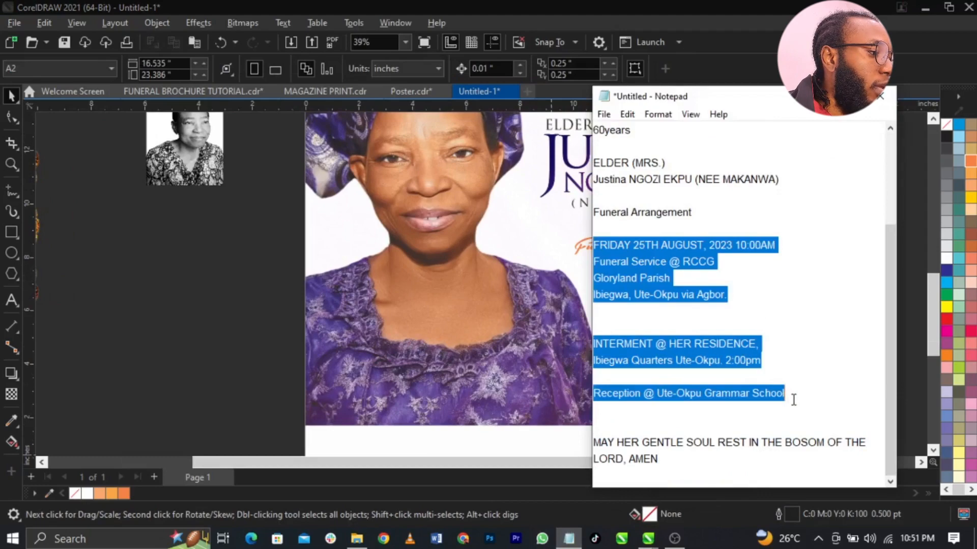
- Drop a copy of the Gratitude text lower on the page and paste the service details into it
left_click(494, 399)
scroll(575, 326, "down", 1)
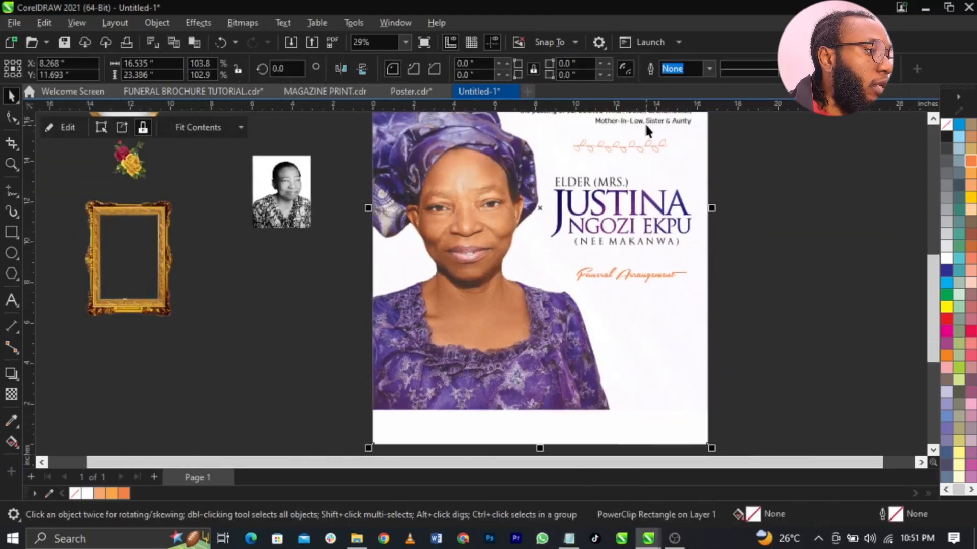
left_click_drag(645, 123, 647, 362)
right_click(647, 363)
double_click(654, 356)
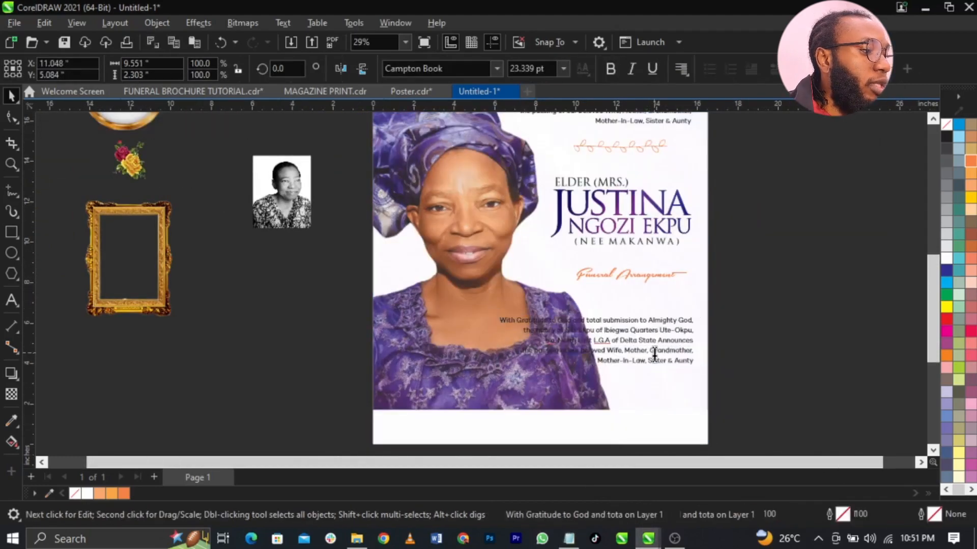
key("ctrl+a")
key("ctrl+v")
key("ctrl+space")
left_click(664, 330)
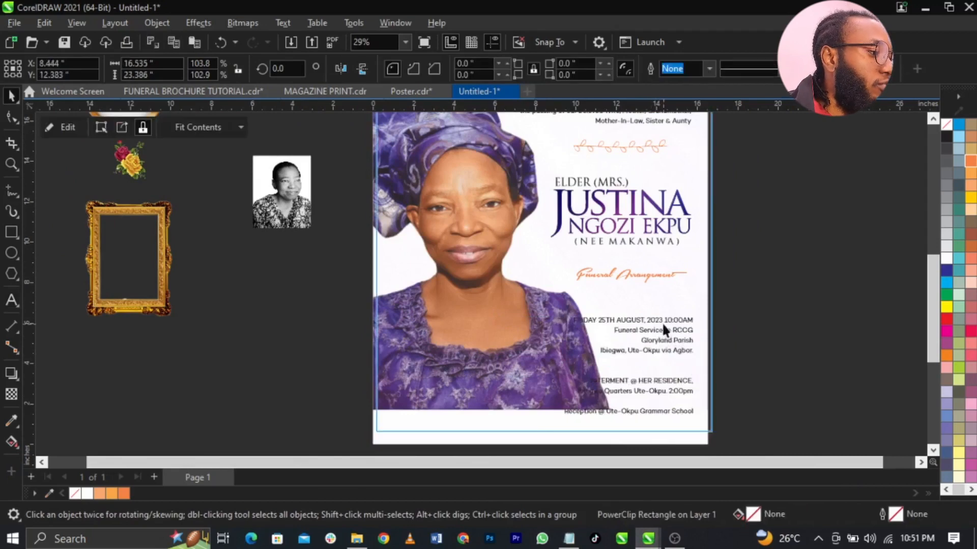
- Move the details block up under the heading and scale it down to about 71%
left_click_drag(679, 323, 679, 304)
key("z")
left_click_drag(756, 358, 525, 401)
key("space")
left_click(583, 286)
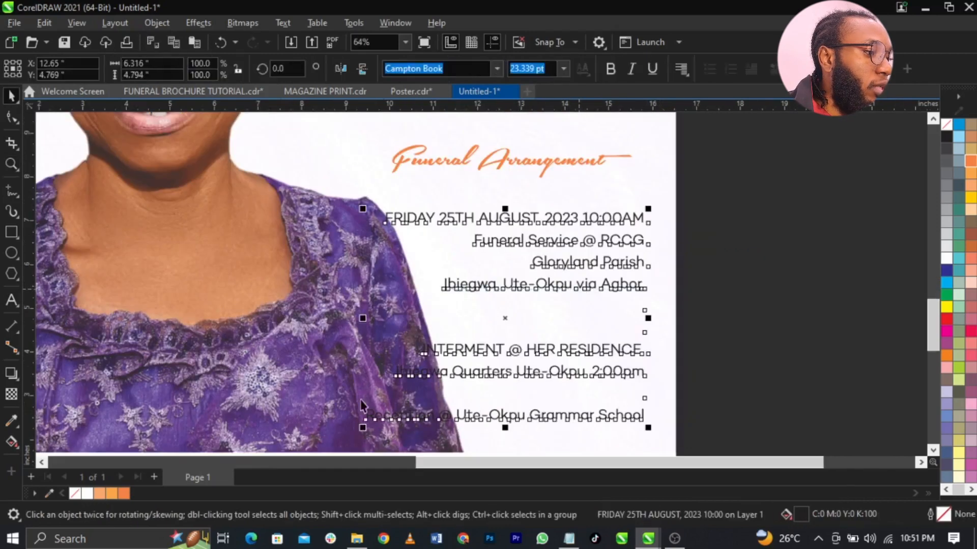
left_click_drag(364, 432, 444, 434)
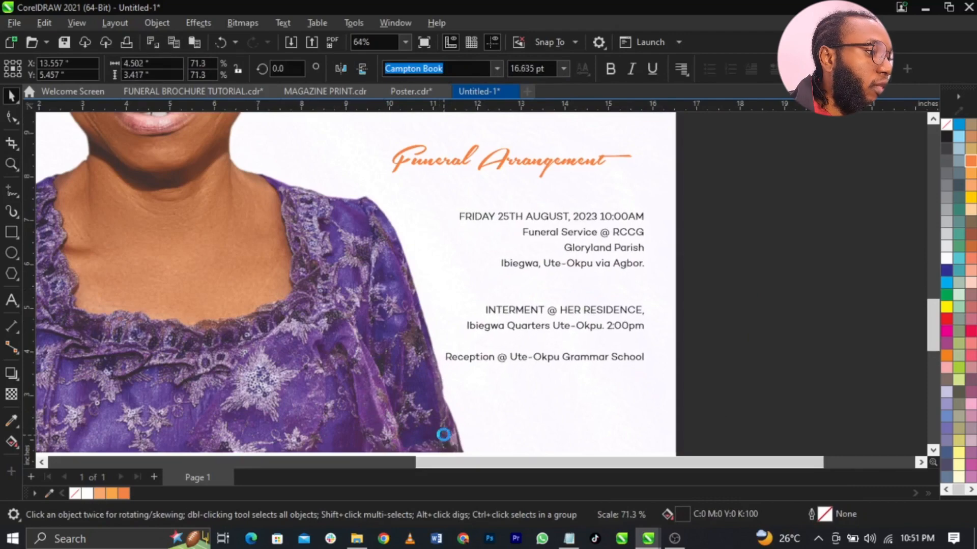
left_click(741, 341)
scroll(740, 340, "down", 2)
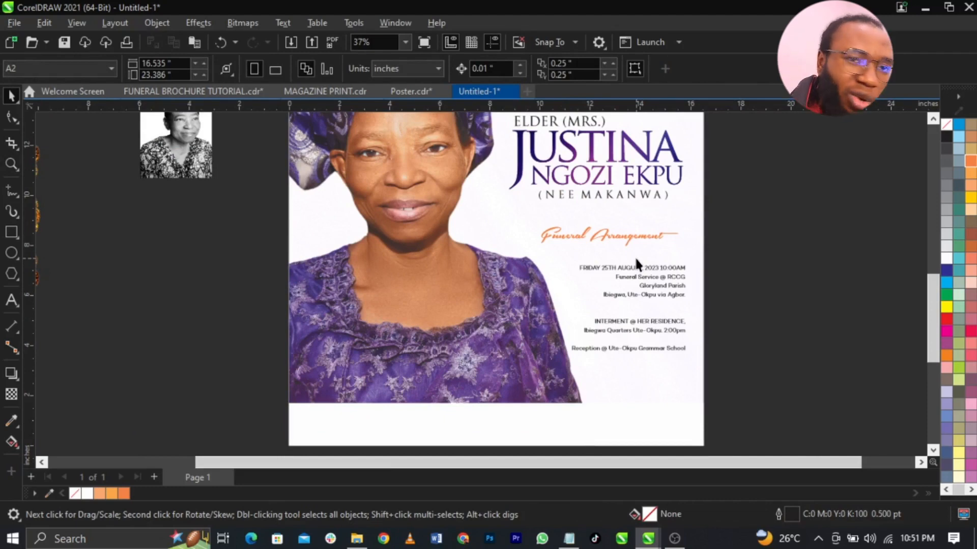
- Move the details block up under Funeral Arrangement and right-align it with the heading
scroll(642, 242, "up", 2)
left_click(655, 238)
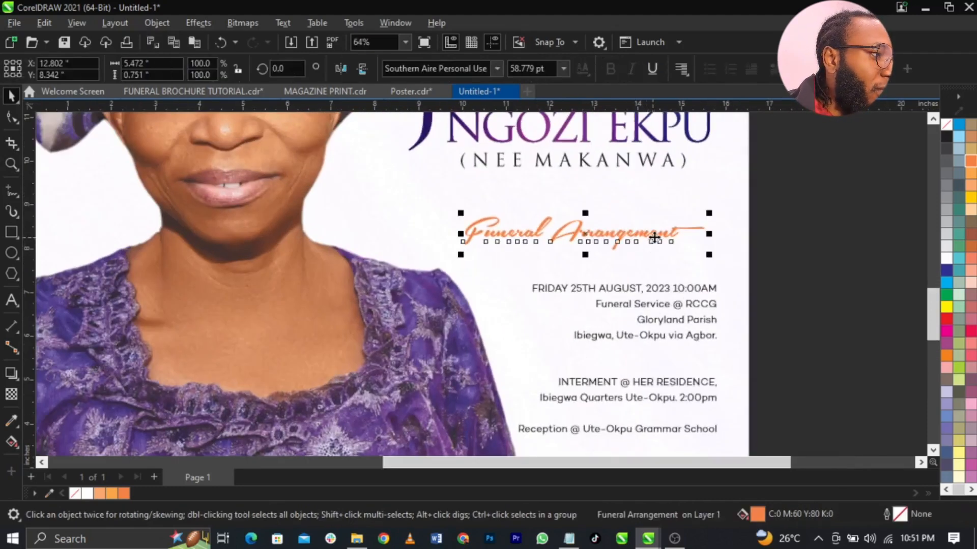
left_click_drag(684, 293, 685, 272)
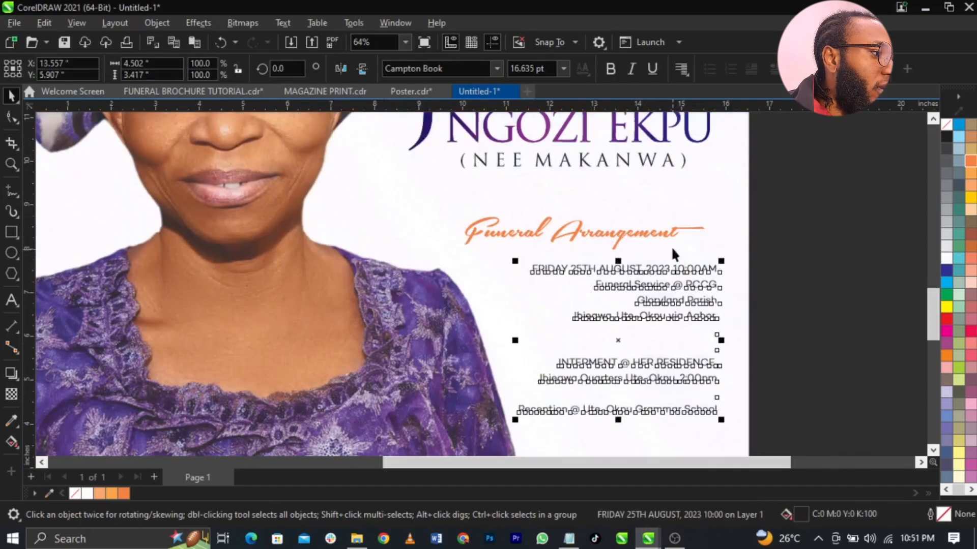
left_click(664, 237, "shift")
key("r")
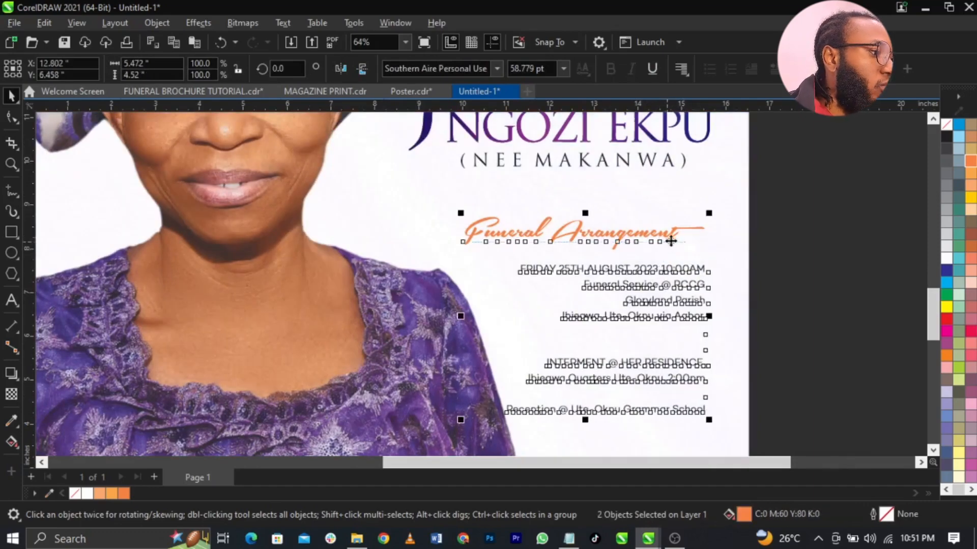
left_click(692, 273)
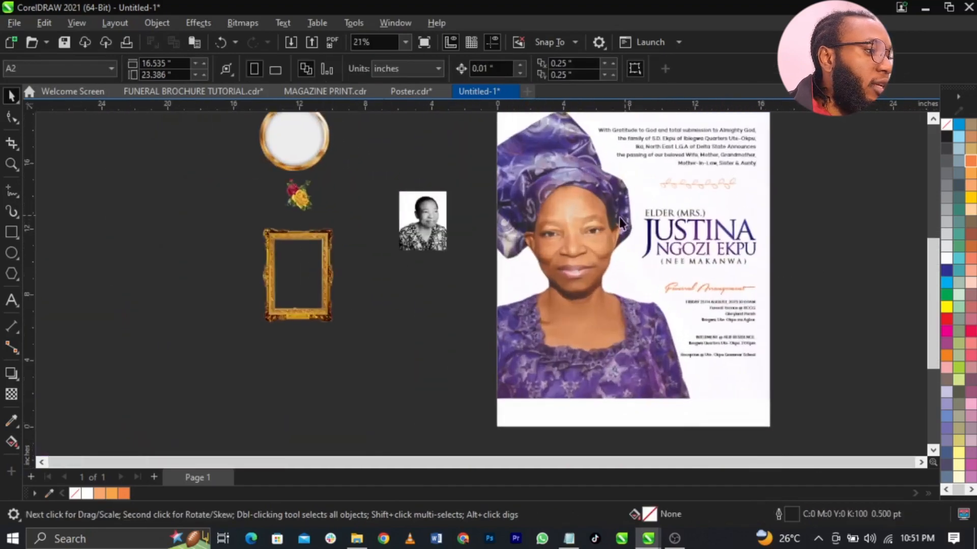
- Shift the portrait photo slightly left inside its PowerClip frame
double_click(585, 224)
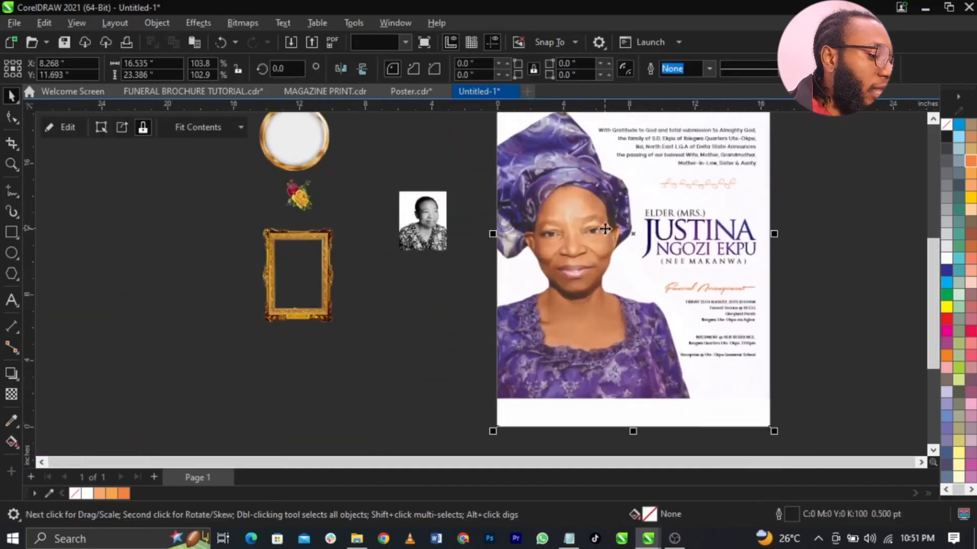
left_click_drag(582, 225, 572, 225)
left_click(827, 286, "ctrl")
left_click(828, 286)
- Zoom in on the lower details area and select the heading and details text together
key("F2")
left_click_drag(842, 255, 415, 400)
left_click_drag(876, 187, 529, 396)
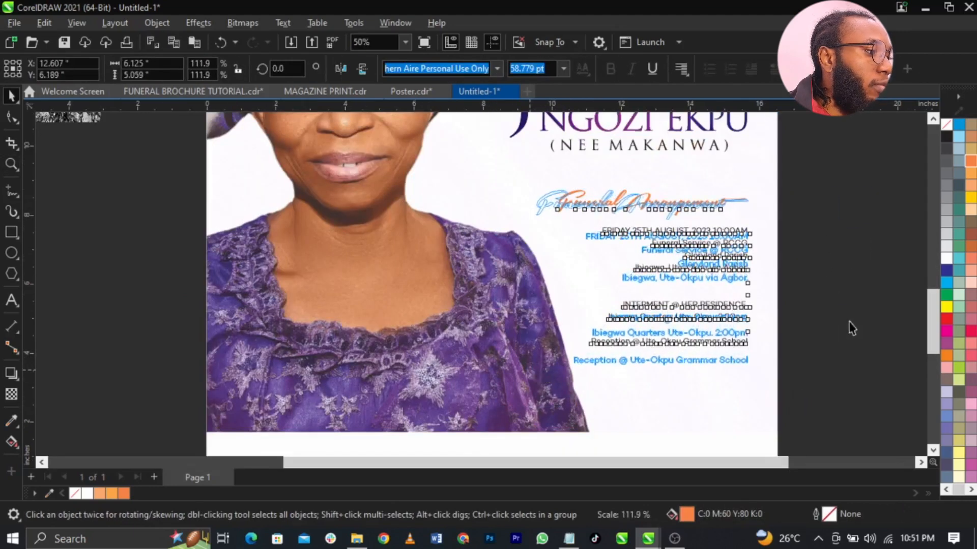
left_click(784, 281)
scroll(735, 254, "up", 5)
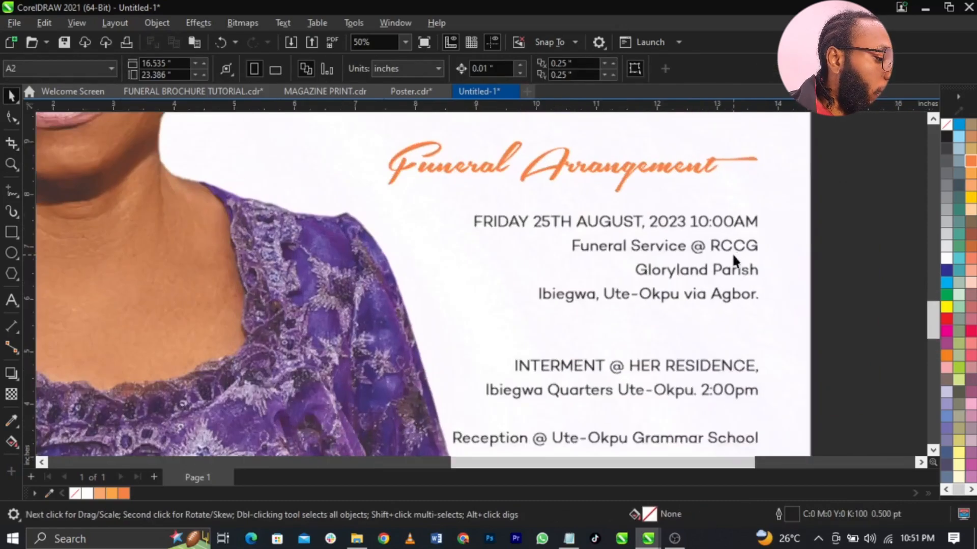
- Make the FRIDAY date line and the INTERMENT @ HER RESIDENCE line bold orange
double_click(755, 204)
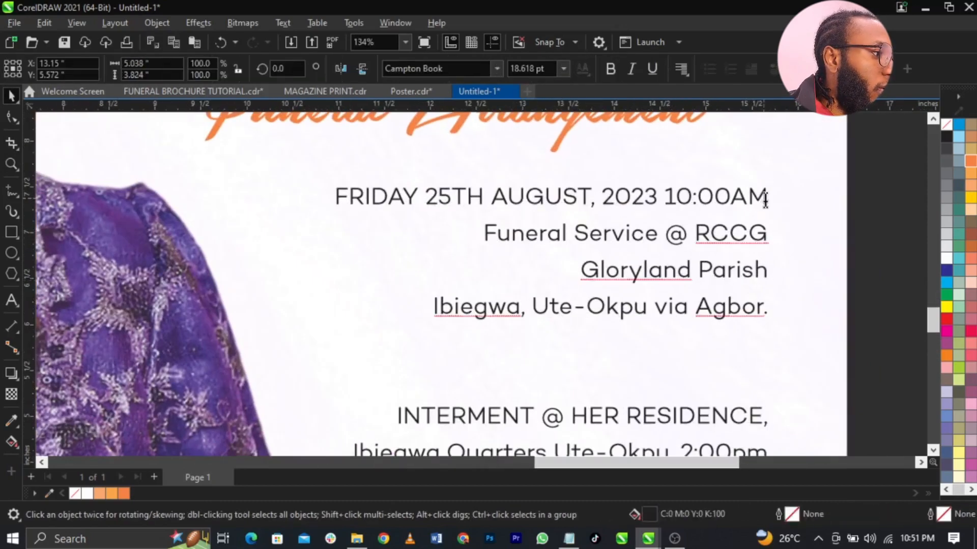
left_click_drag(766, 200, 337, 199)
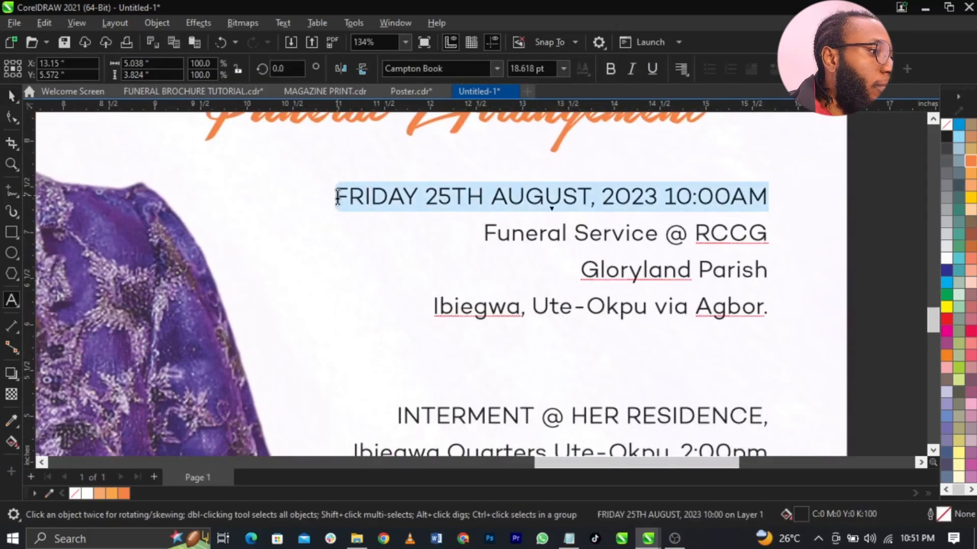
left_click(610, 69)
left_click(971, 161)
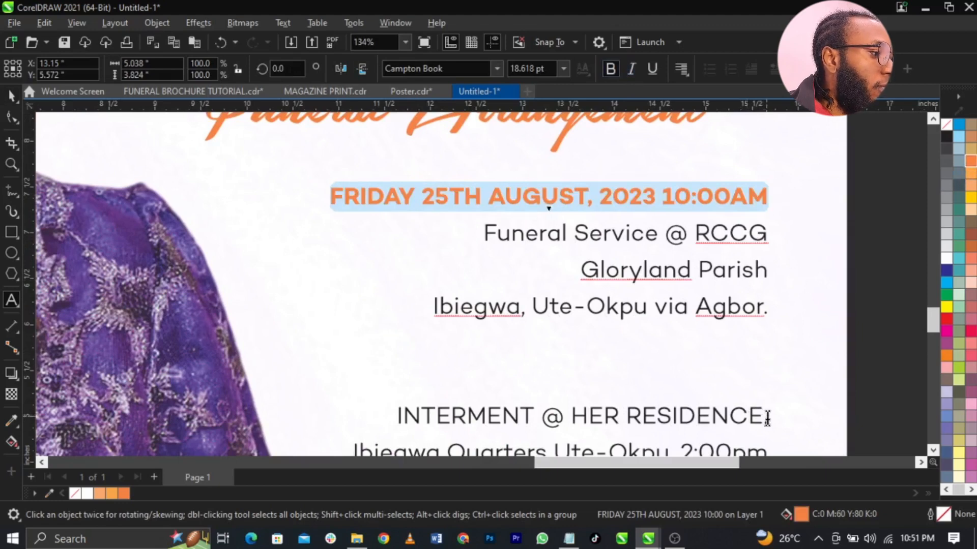
left_click_drag(767, 418, 378, 401)
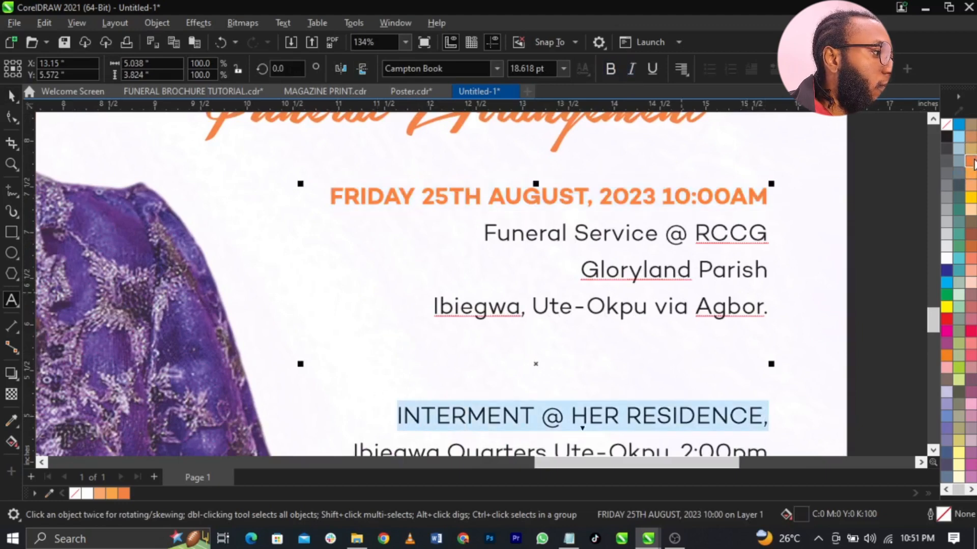
left_click(971, 161)
left_click(610, 68)
- Make the Reception line bold
scroll(647, 211, "down", 3)
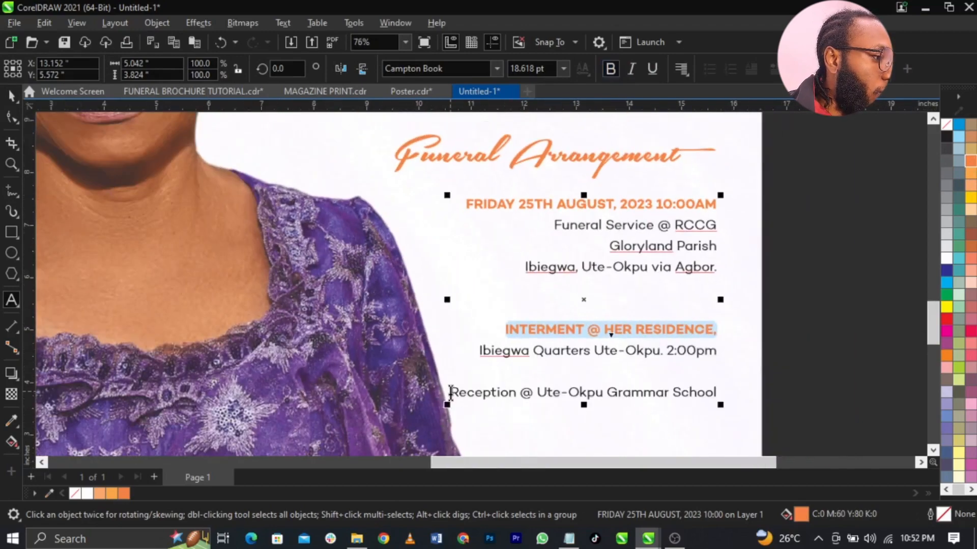
left_click_drag(450, 393, 725, 405)
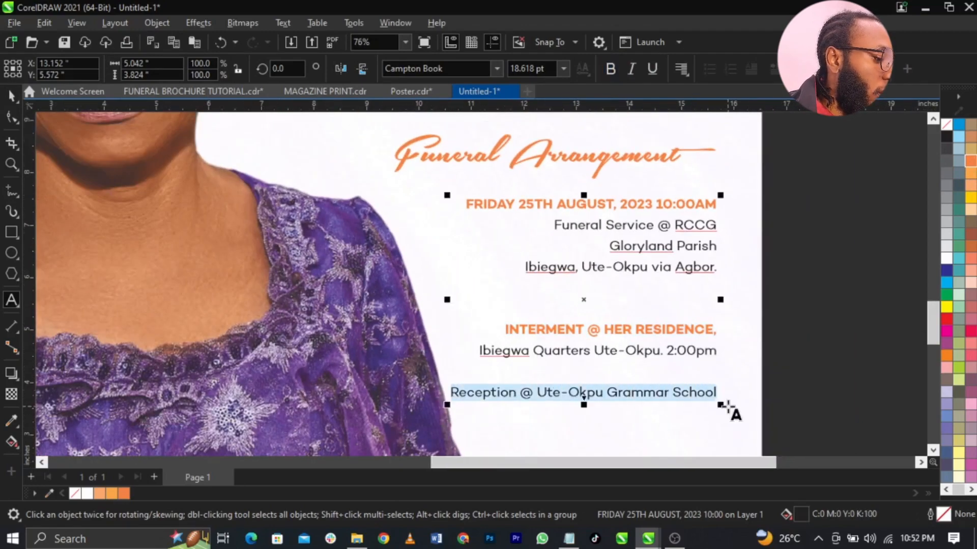
left_click(609, 76)
scroll(821, 280, "down", 3)
left_click(817, 313)
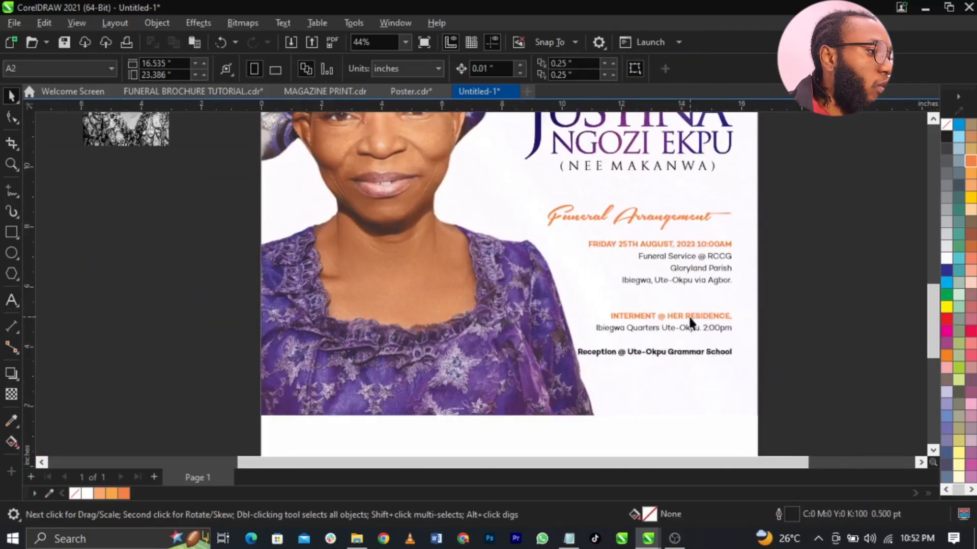
- Draw a thin dark-blue bar without outline between the service and interment lines
scroll(688, 316, "up", 3)
left_click(11, 232)
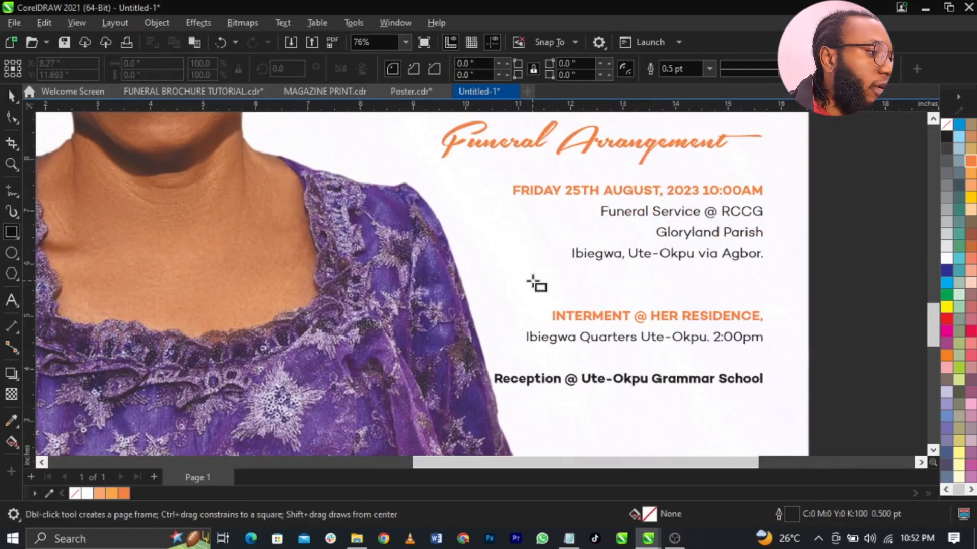
left_click_drag(533, 280, 766, 285)
key("space")
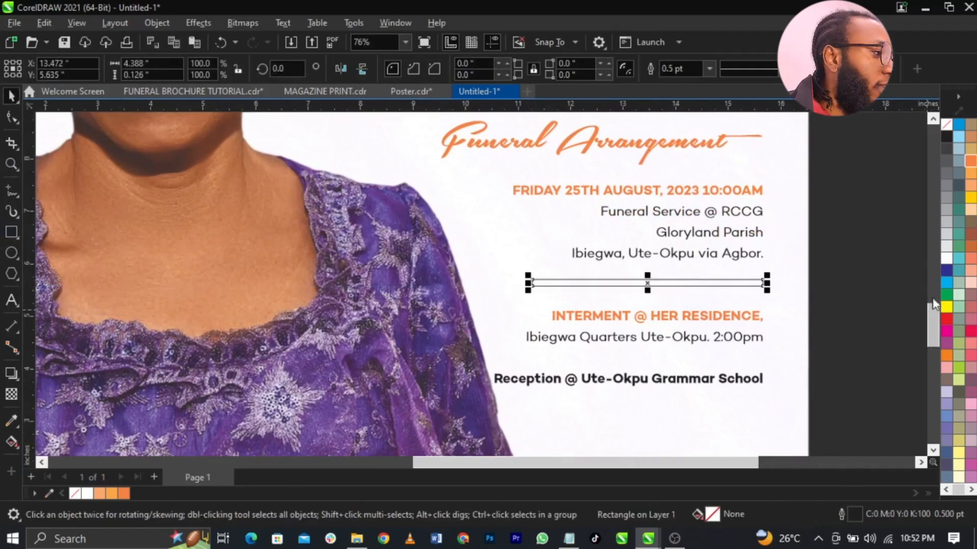
left_click(946, 272)
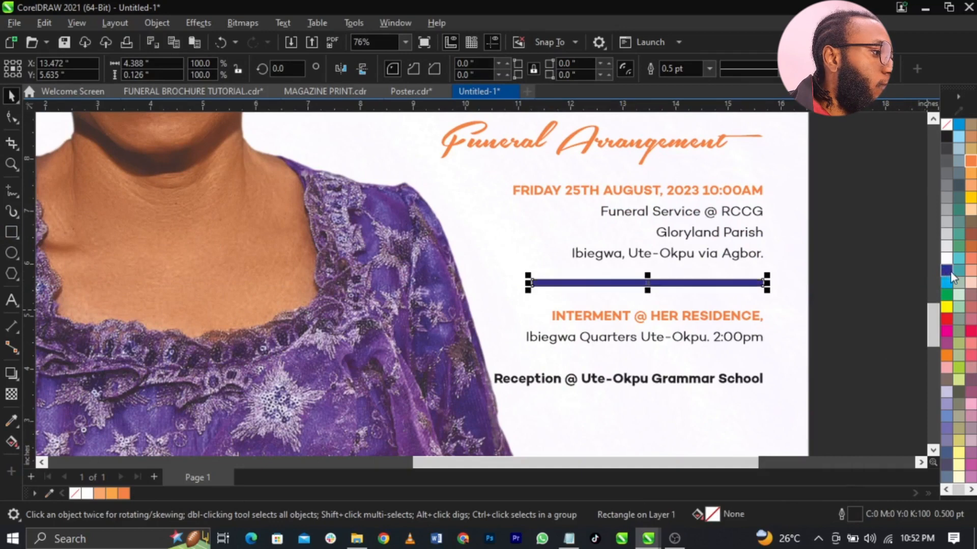
right_click(945, 126)
left_click(938, 129)
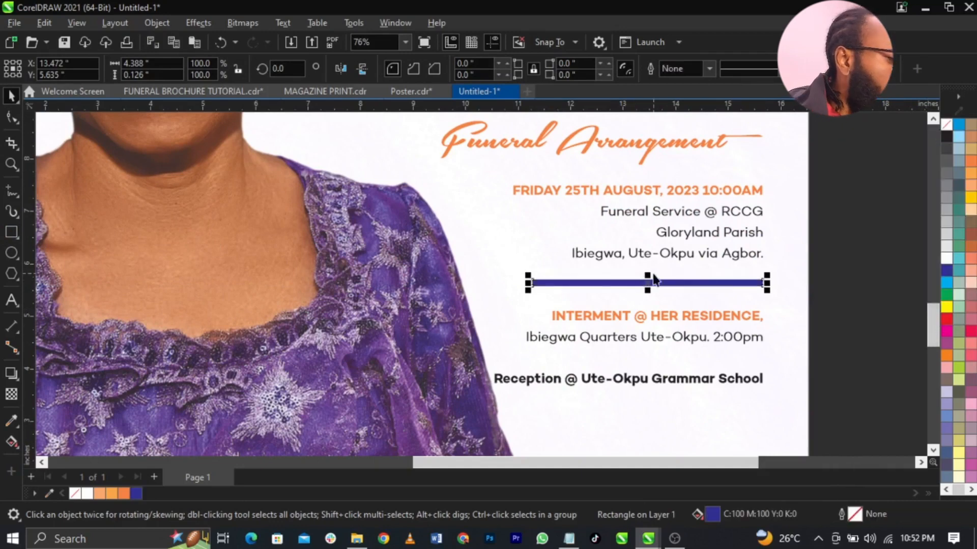
- Convert the bar to curves and taper its left end to a point reaching further left
left_click(11, 117)
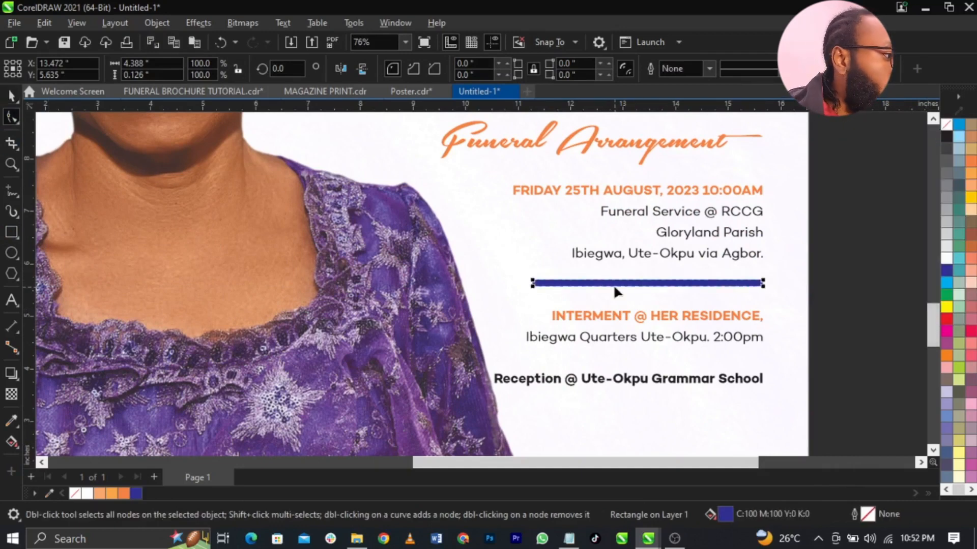
key("ctrl+q")
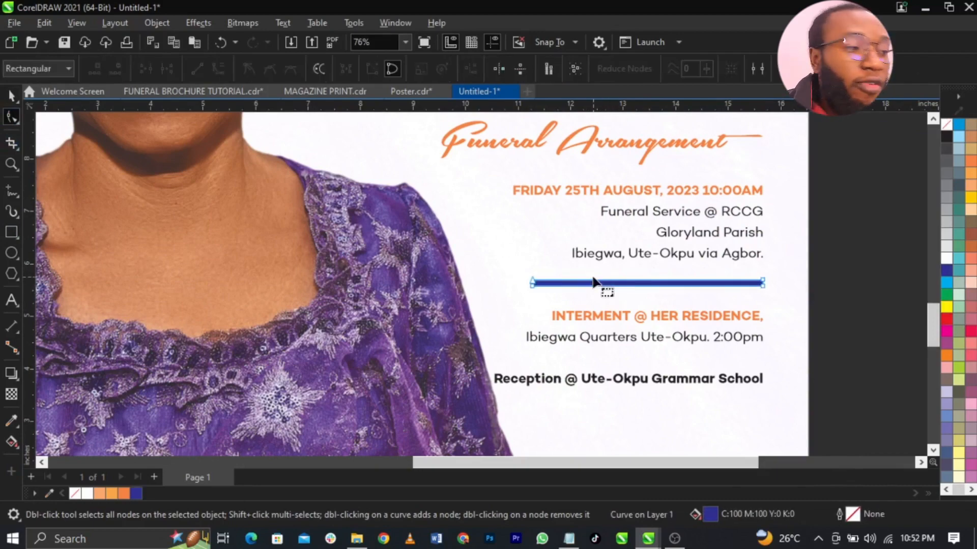
double_click(533, 287)
left_click_drag(533, 287, 496, 284)
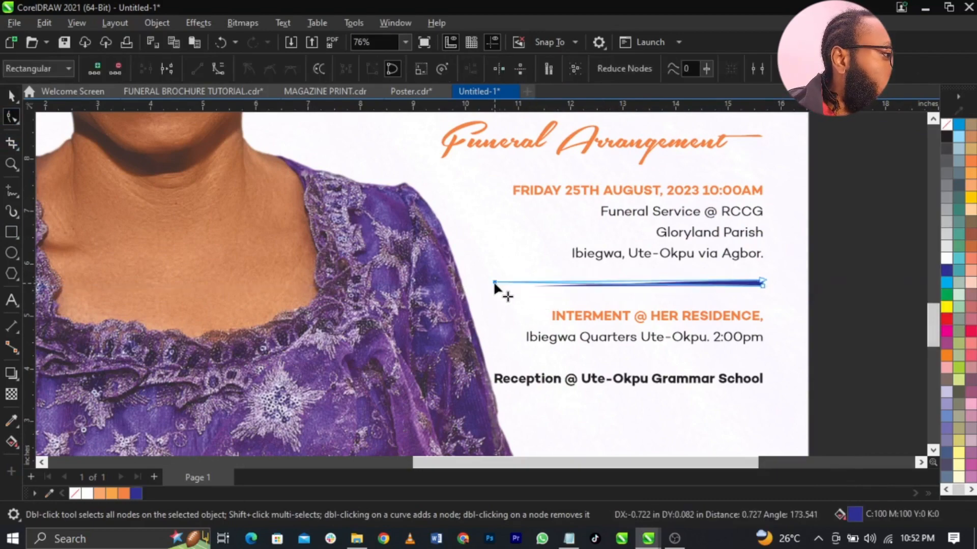
key("space")
left_click(865, 327)
scroll(755, 319, "down", 3)
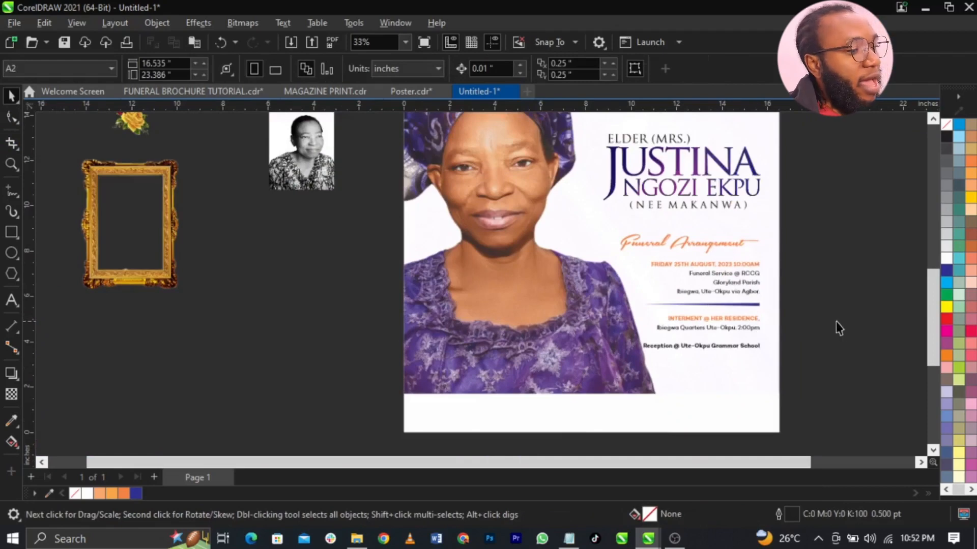
- Move the gold-ringed seal onto the poster's bottom-right corner
scroll(836, 322, "down", 2)
key("z")
left_click_drag(858, 290, 486, 437)
key("space")
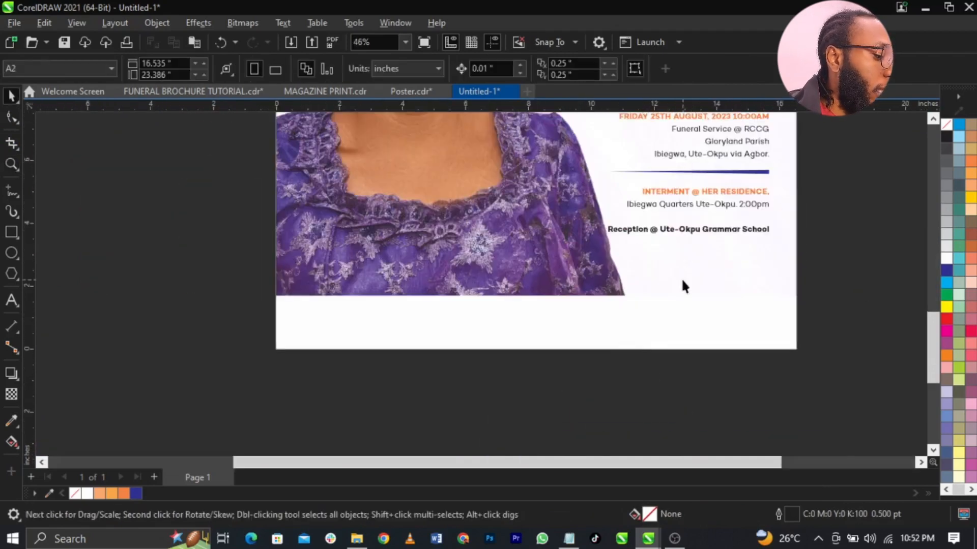
scroll(681, 278, "down", 2)
scroll(666, 281, "down", 2)
left_click_drag(402, 140, 691, 316)
- Bring the seal in front of the white band and shrink it to about 54% on the band's top edge
key("z")
left_click_drag(468, 257, 758, 337)
key("space")
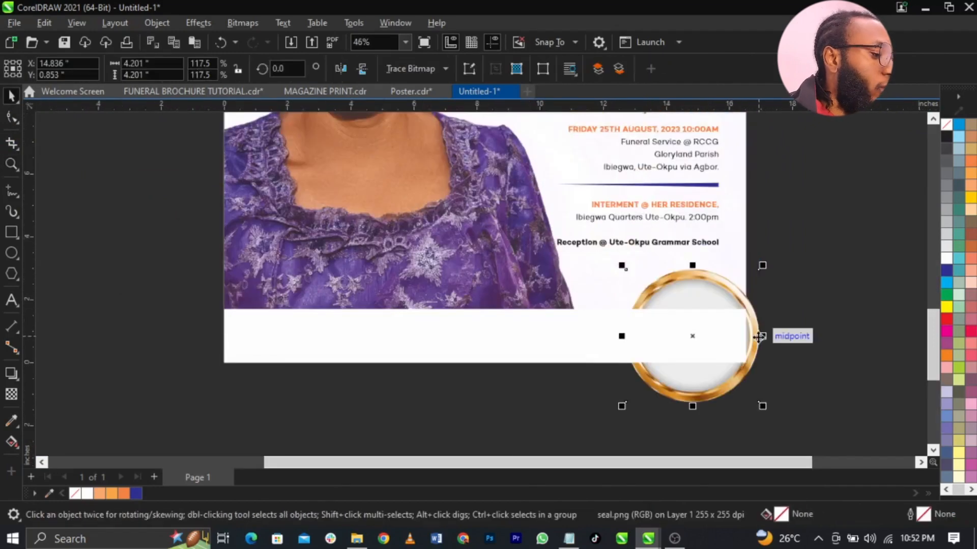
key("shift+Page_Up")
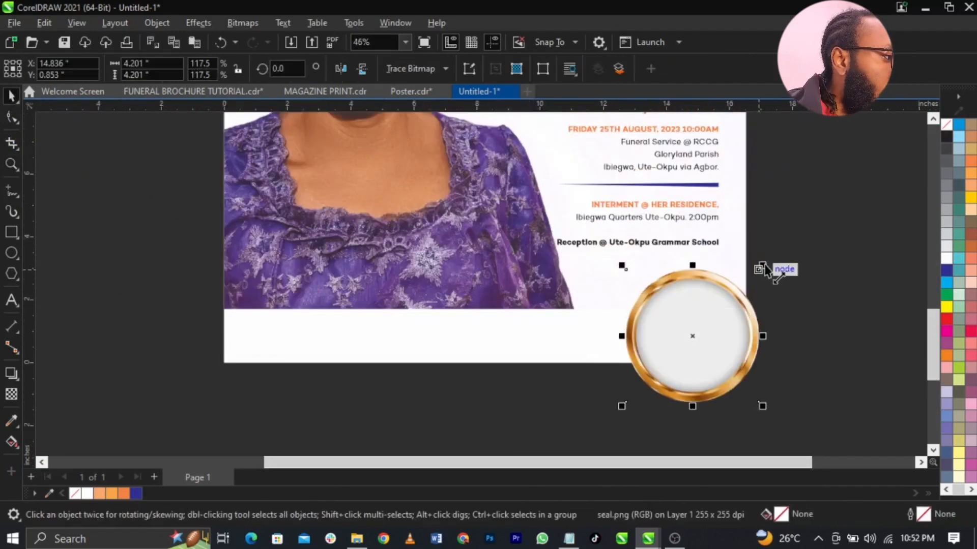
left_click_drag(762, 266, 727, 302)
left_click_drag(694, 335, 681, 312)
- Make the white band along the poster bottom much shallower
left_click(471, 350)
left_click_drag(484, 367, 485, 331)
scroll(487, 333, "up", 1)
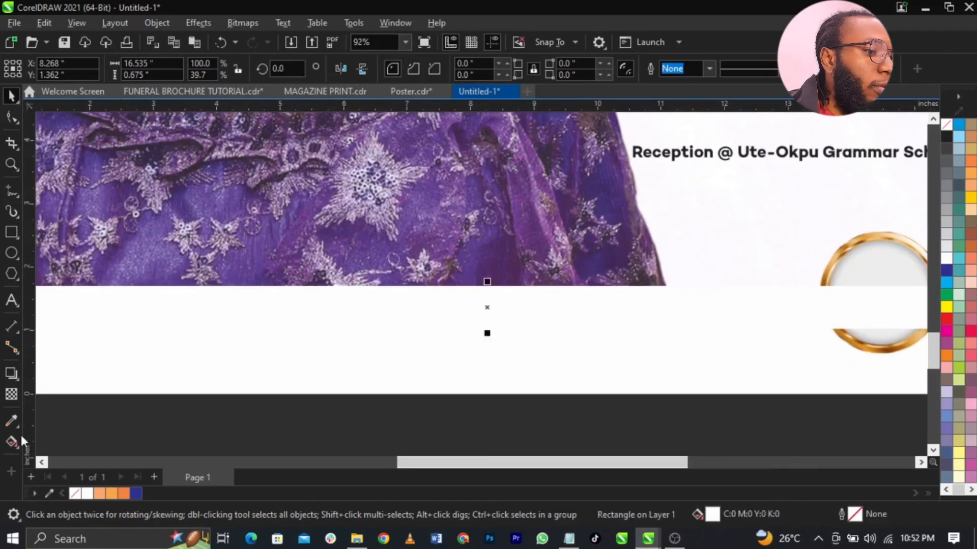
- Fill the bottom band with yellow
left_click(971, 198)
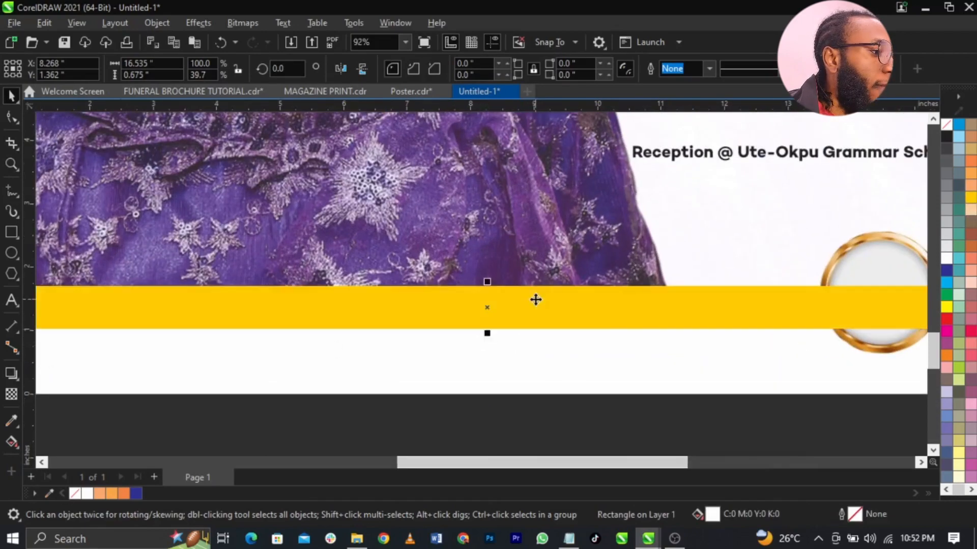
scroll(520, 323, "down", 2)
left_click_drag(732, 287, 580, 355)
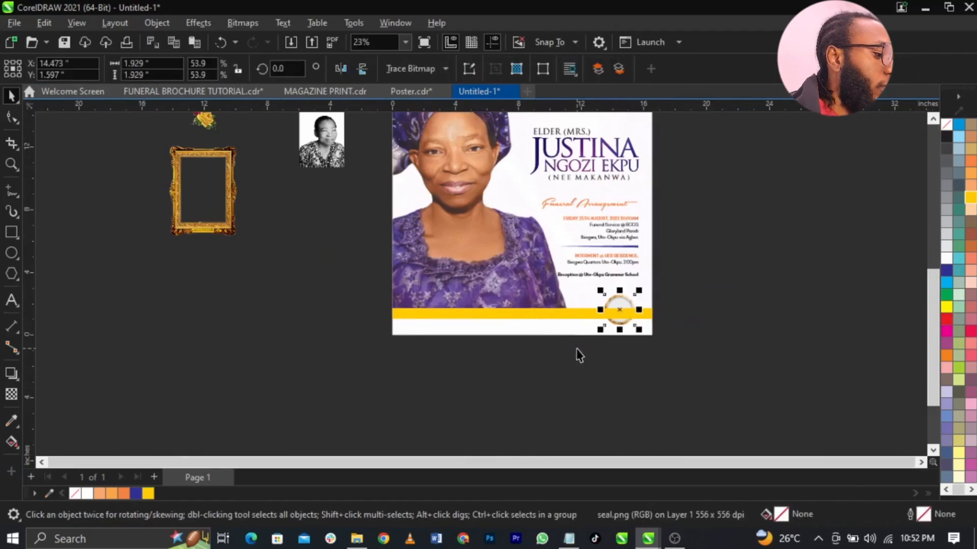
key("z")
left_click_drag(362, 252, 700, 356)
scroll(680, 326, "up", 5)
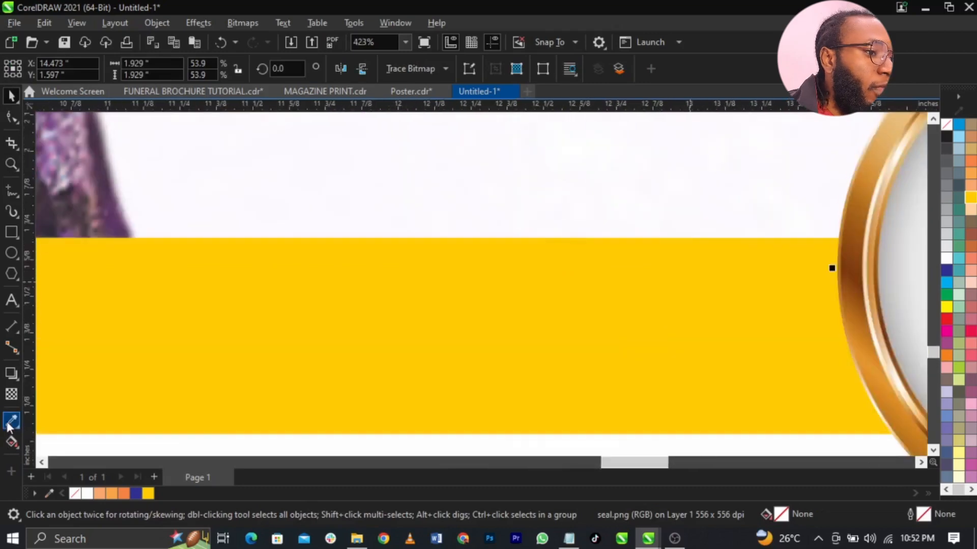
- Recolour the band with the tan gold (#E9BF48) sampled from the seal's ring
left_click(10, 423)
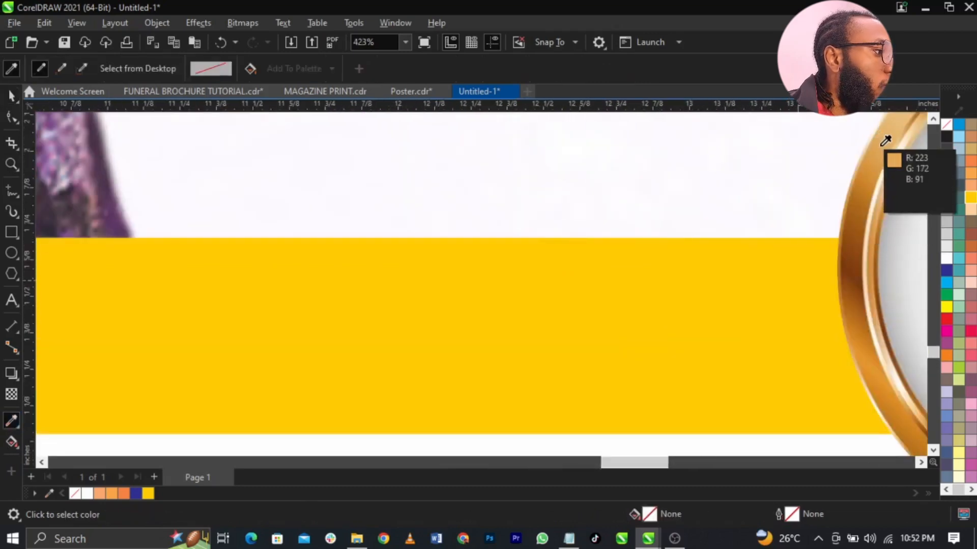
left_click(681, 306)
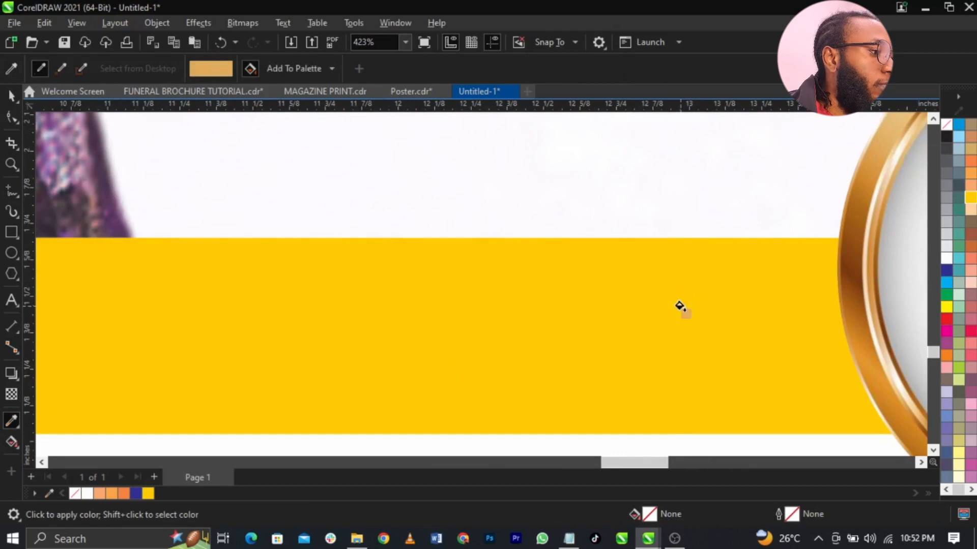
left_click(679, 305)
key("space")
key("F4")
left_click(735, 333)
- Check the tan band at the poster bottom and zoom in closely on the seal
key("z")
left_click_drag(365, 413, 794, 447)
key("space")
left_click(586, 290)
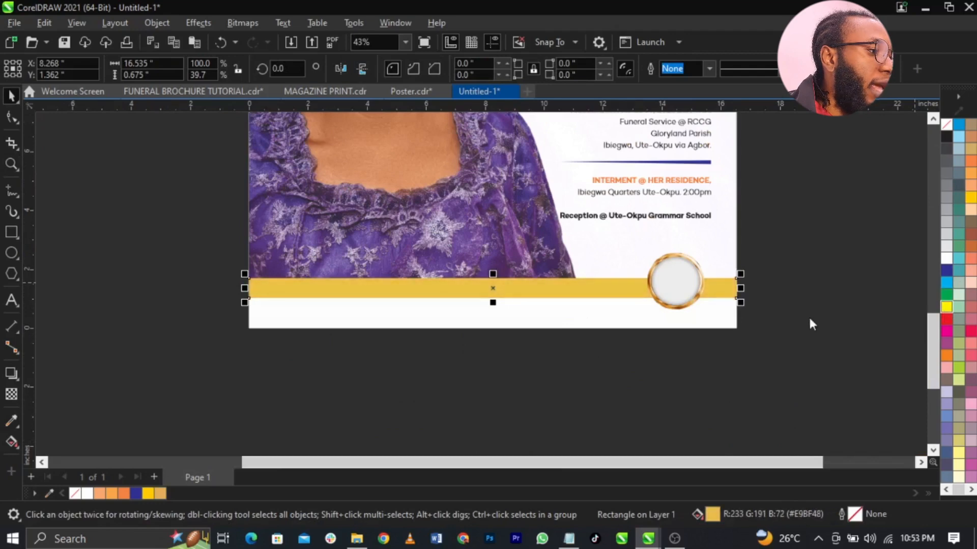
key("Escape")
scroll(697, 414, "down", 1)
key("z")
left_click_drag(619, 260, 720, 331)
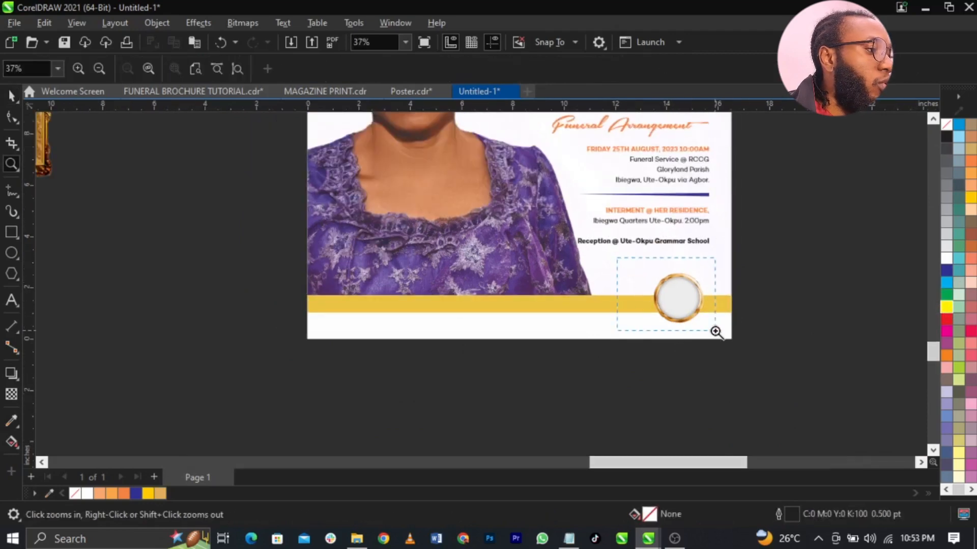
- Draw a circle centred on the seal, enlarged slightly to fill the gold ring
key("space")
left_click(670, 296)
left_click(11, 253)
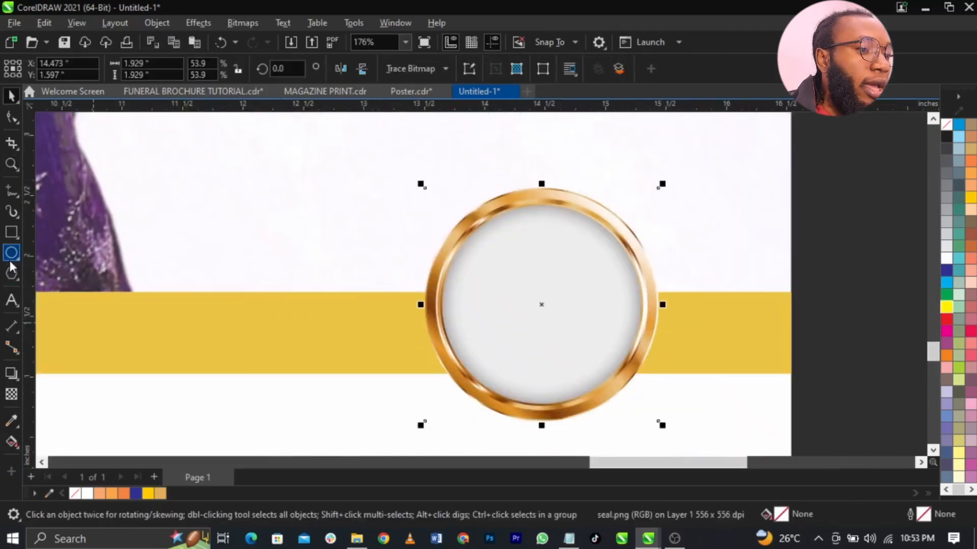
left_click_drag(441, 214, 636, 375)
key("space")
key("c")
key("e")
left_click(835, 350)
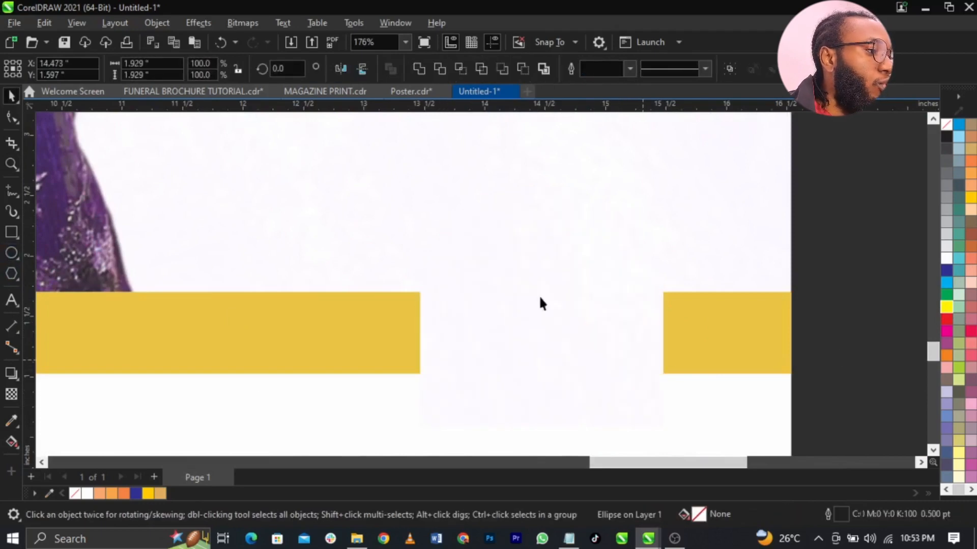
left_click(541, 289)
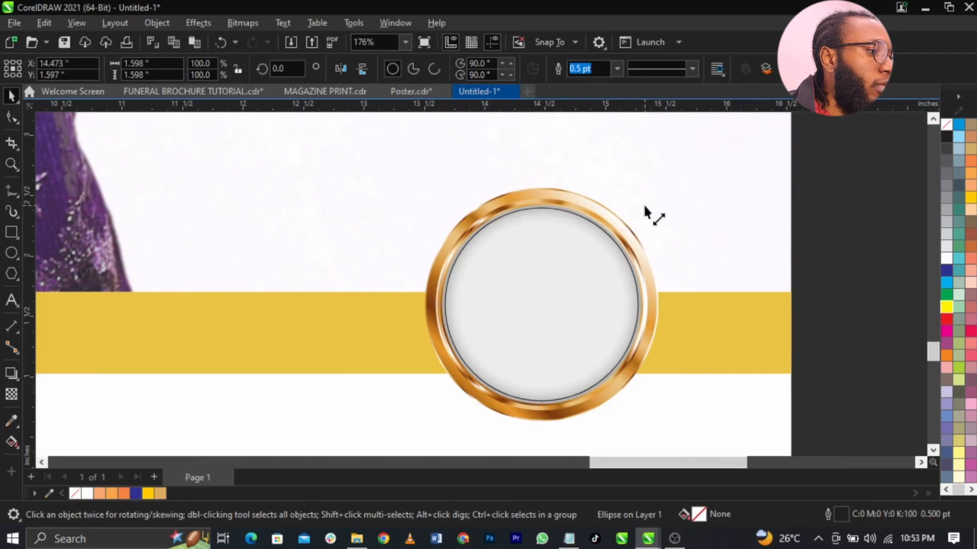
left_click_drag(645, 207, 645, 202)
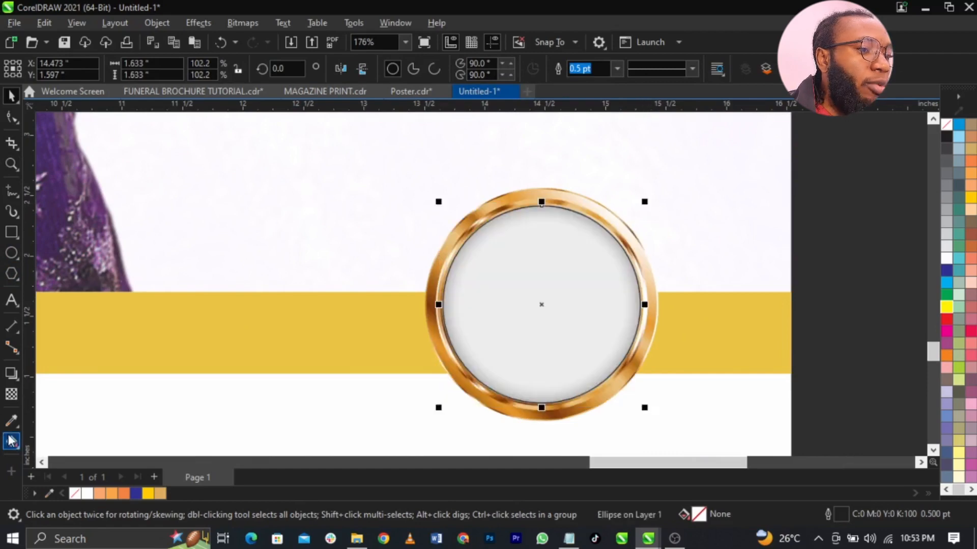
- Give the circle an elliptical (radial) fountain fill
left_click(11, 440)
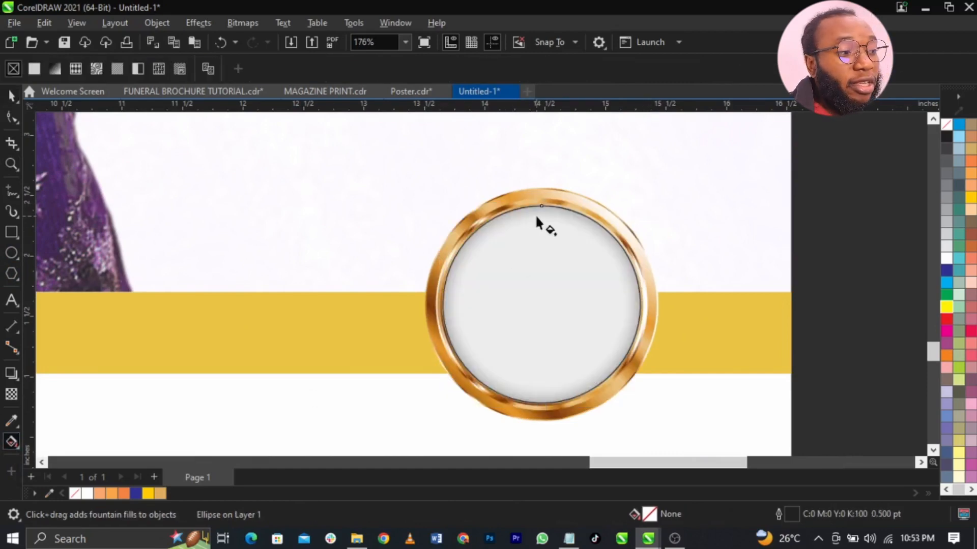
left_click_drag(548, 207, 554, 400)
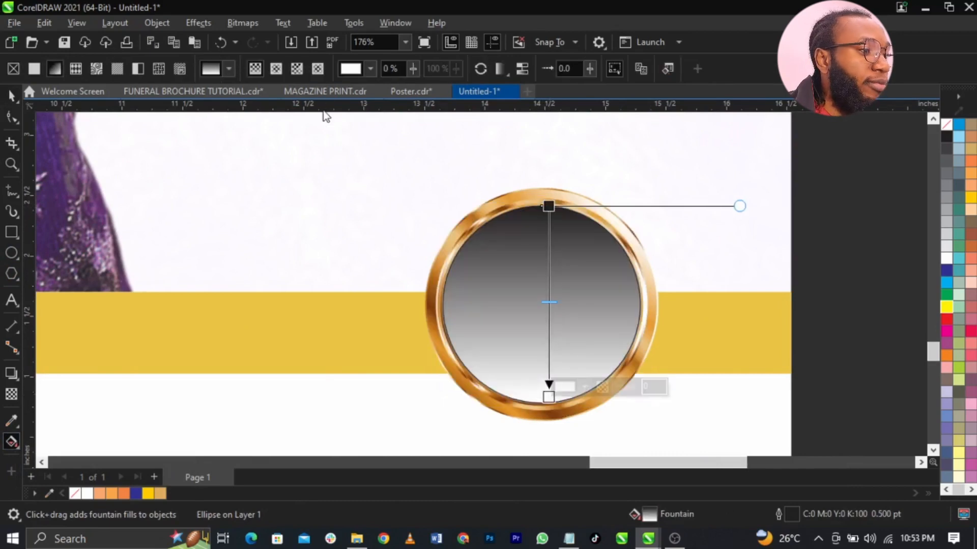
left_click(275, 69)
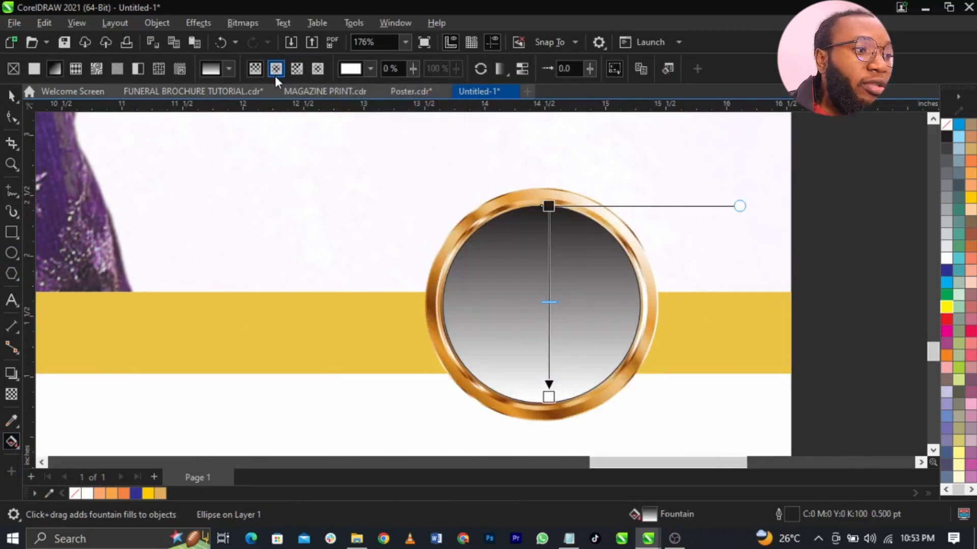
left_click_drag(543, 322, 545, 323)
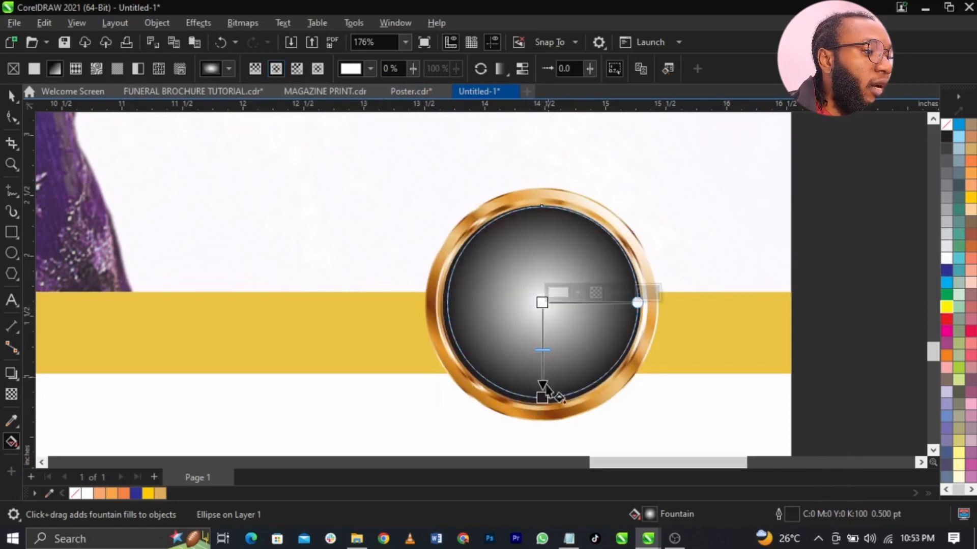
left_click(543, 399)
left_click(577, 387)
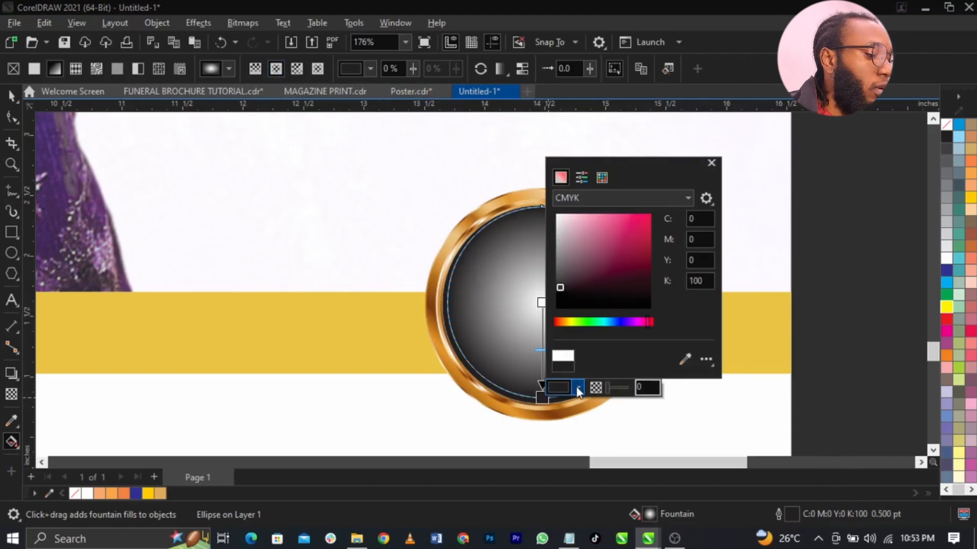
left_click(523, 295)
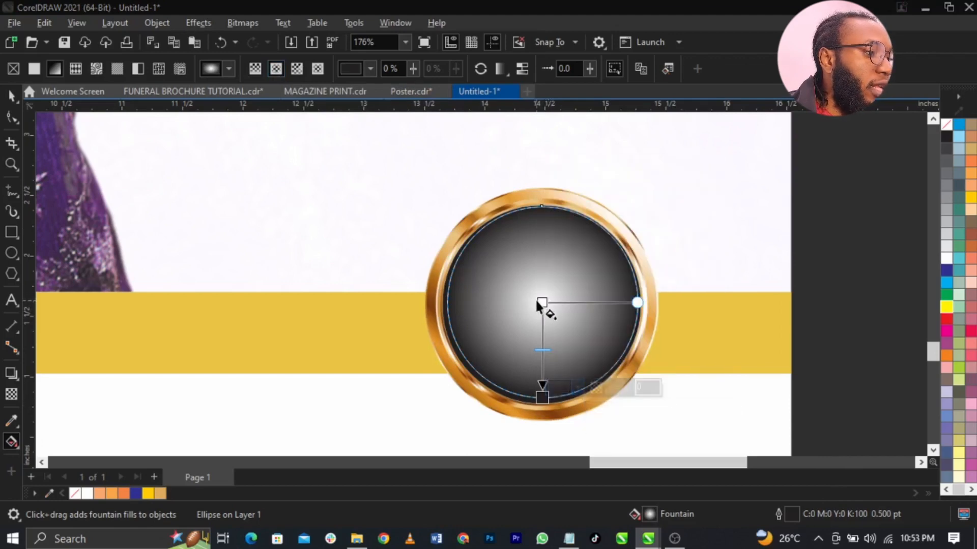
- Set the gradient's centre colour stop to a bright purple
left_click(542, 302)
left_click(577, 293)
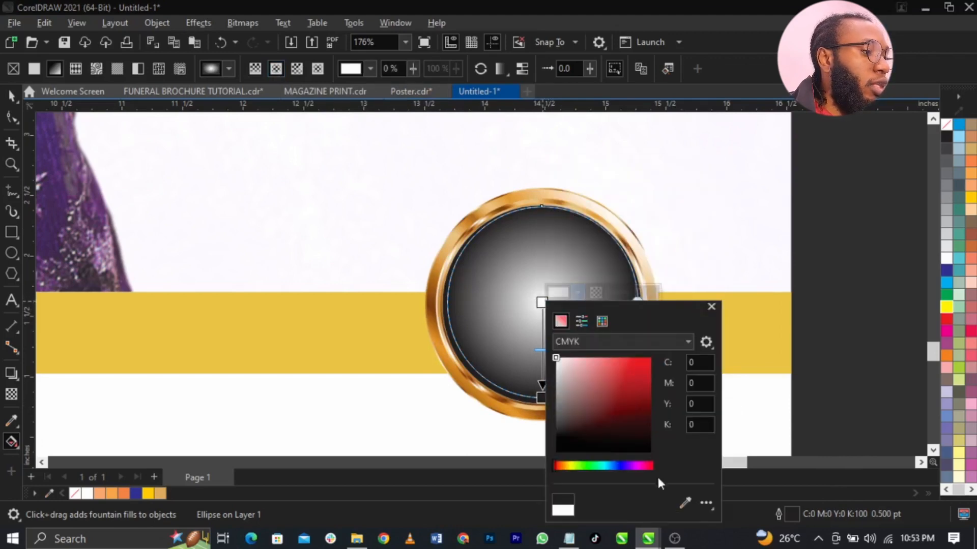
left_click(631, 466)
left_click(639, 411)
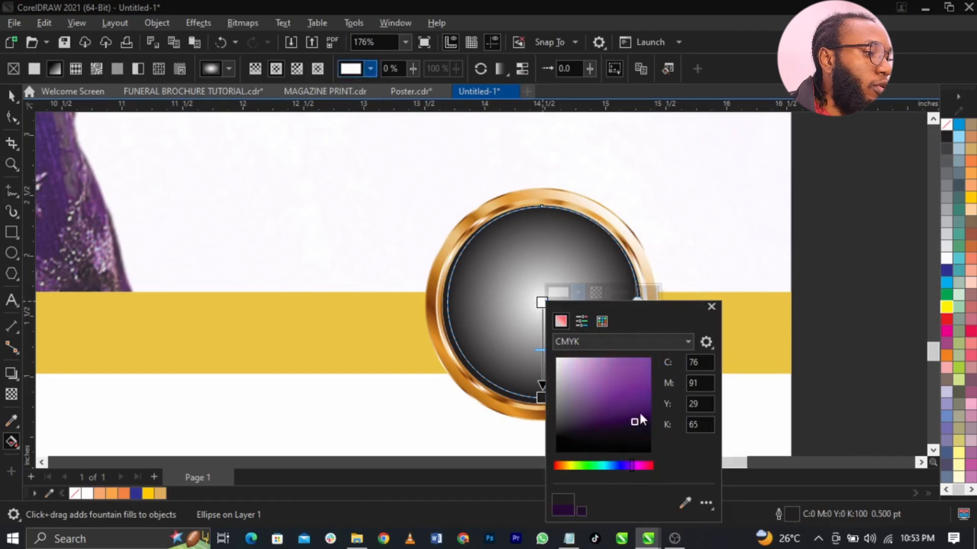
left_click_drag(640, 411, 640, 382)
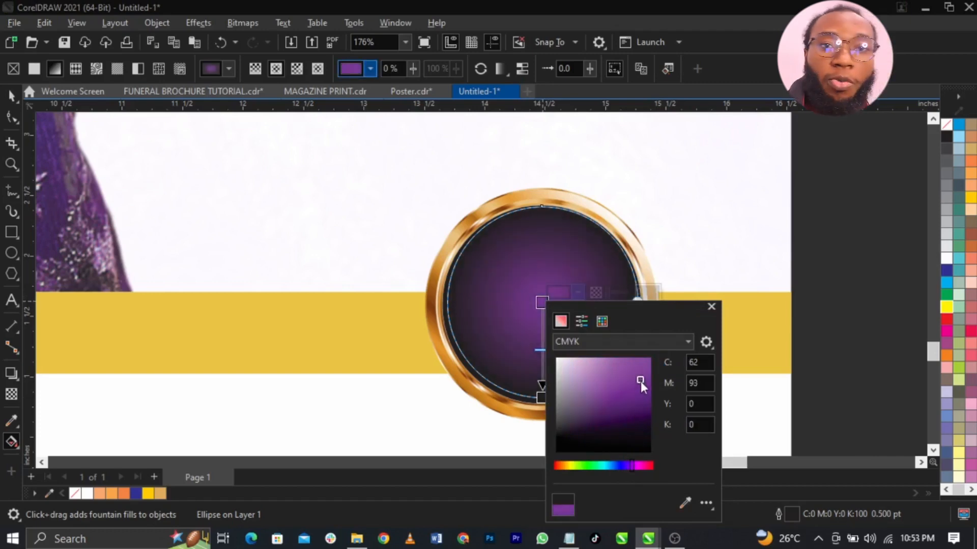
left_click(505, 340)
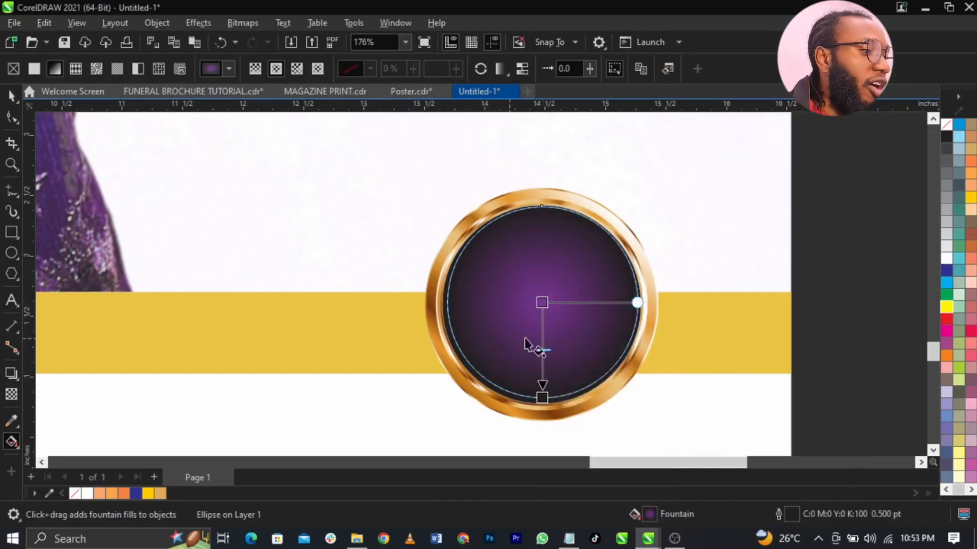
key("space")
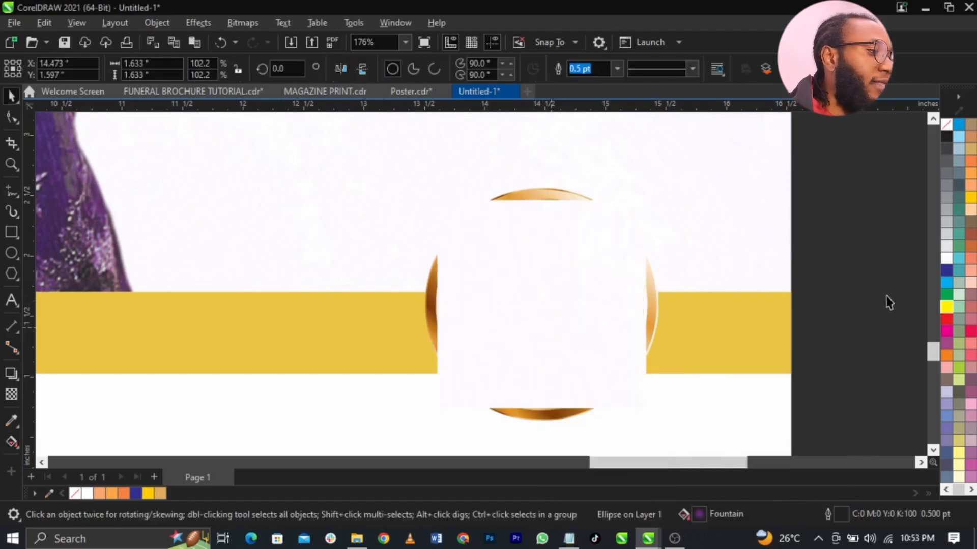
- Fill a circle white and fade it with transparency from its top to the centre
left_click(944, 259)
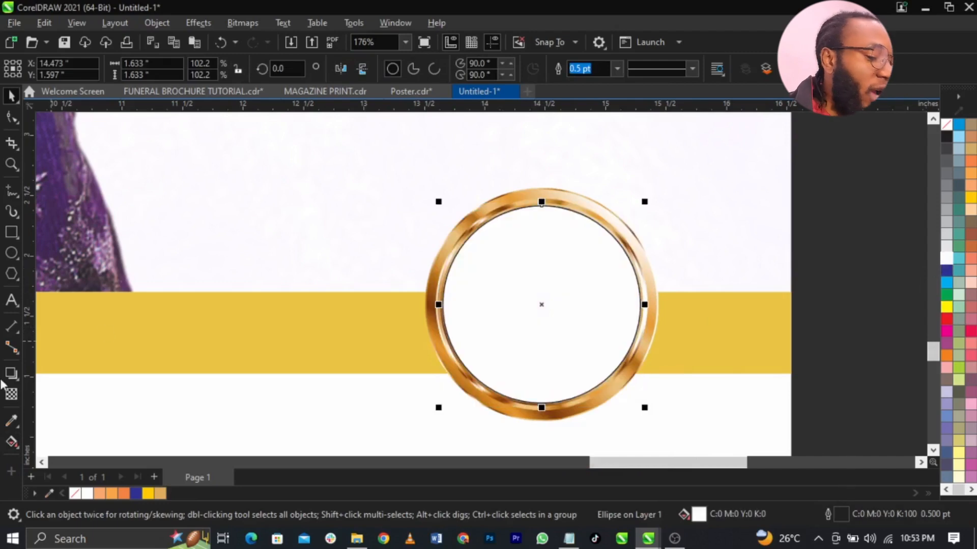
left_click(9, 397)
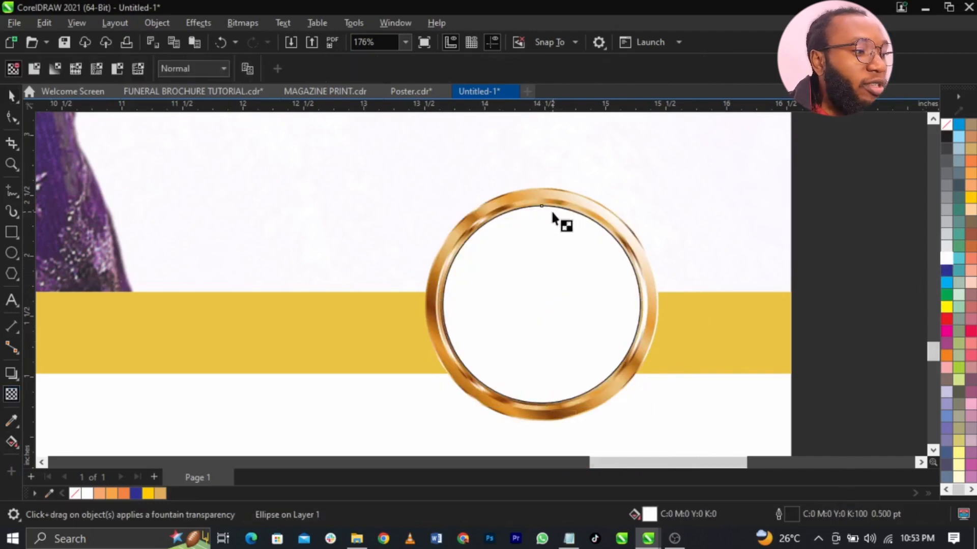
left_click_drag(552, 211, 553, 274)
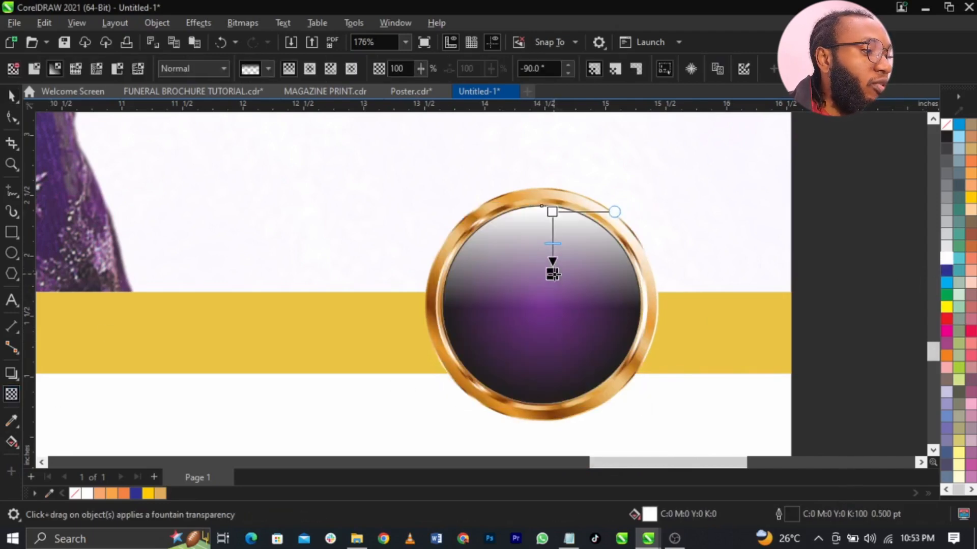
key("space")
- Remove the outlines from the inner circles and shrink the glossy circle to 94.8%
left_click_drag(851, 169, 429, 410)
right_click(946, 128)
left_click(945, 135)
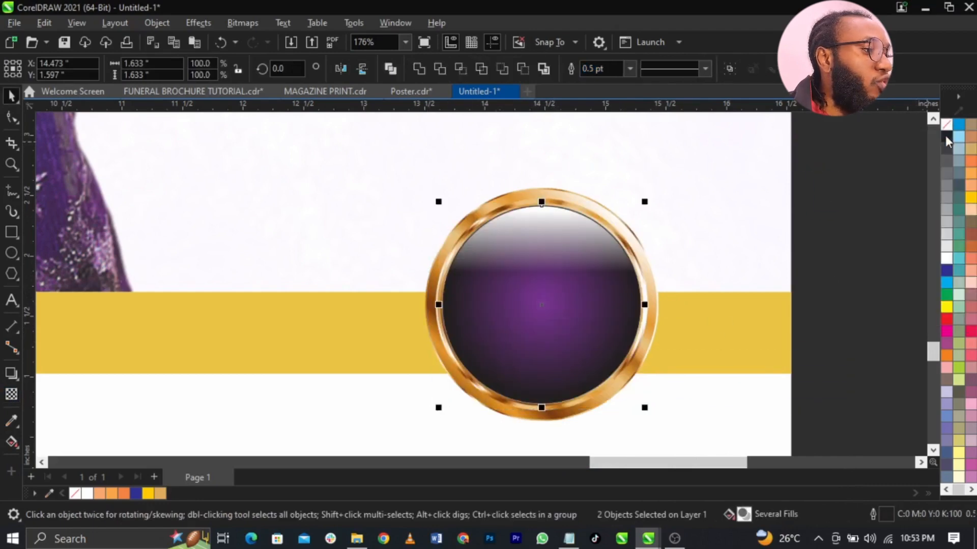
left_click(519, 297)
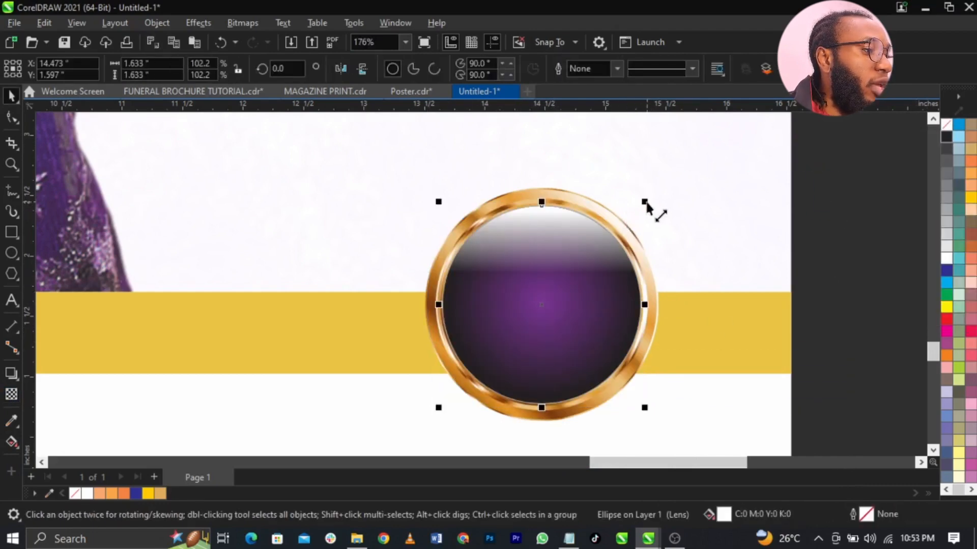
left_click_drag(645, 202, 639, 208)
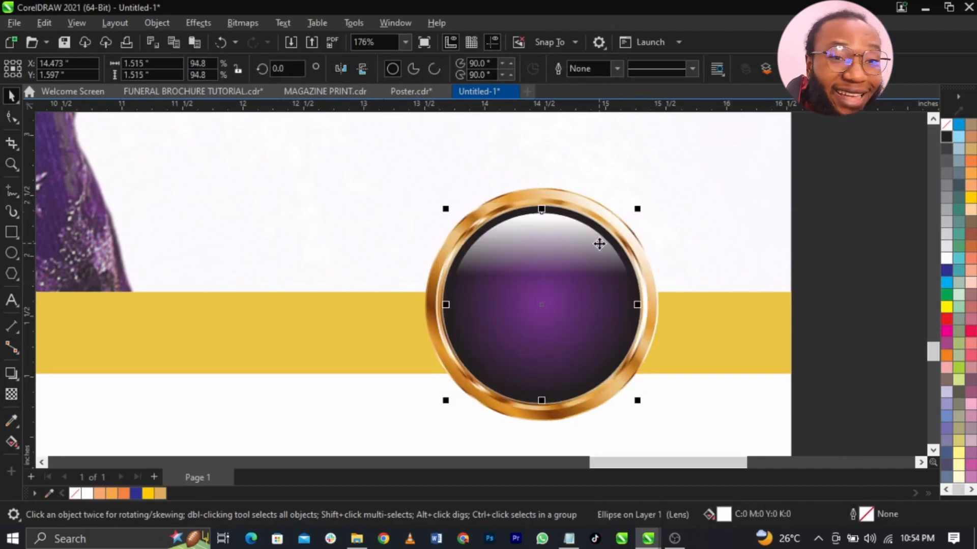
scroll(650, 308, "down", 4)
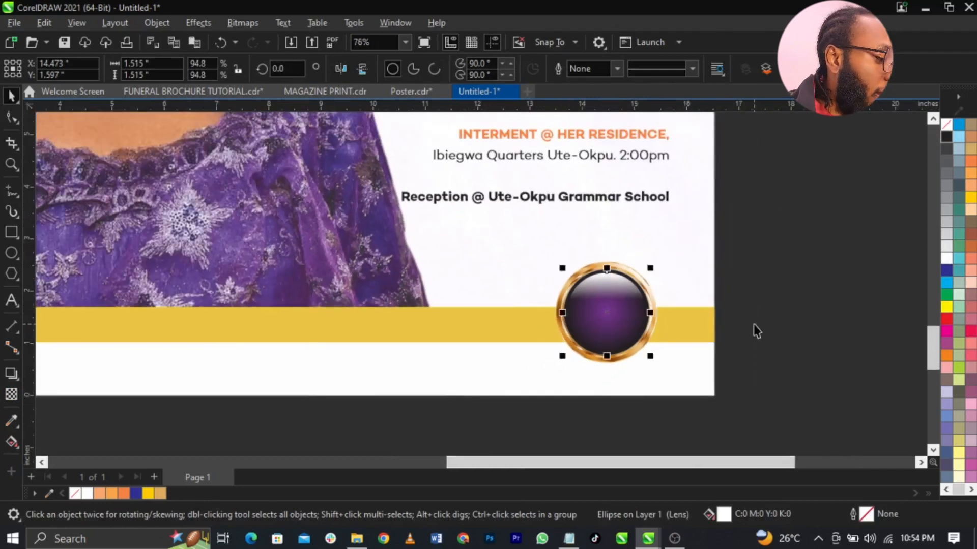
- Type '66' as a new text object on the badge
left_click(753, 325)
left_click(29, 262)
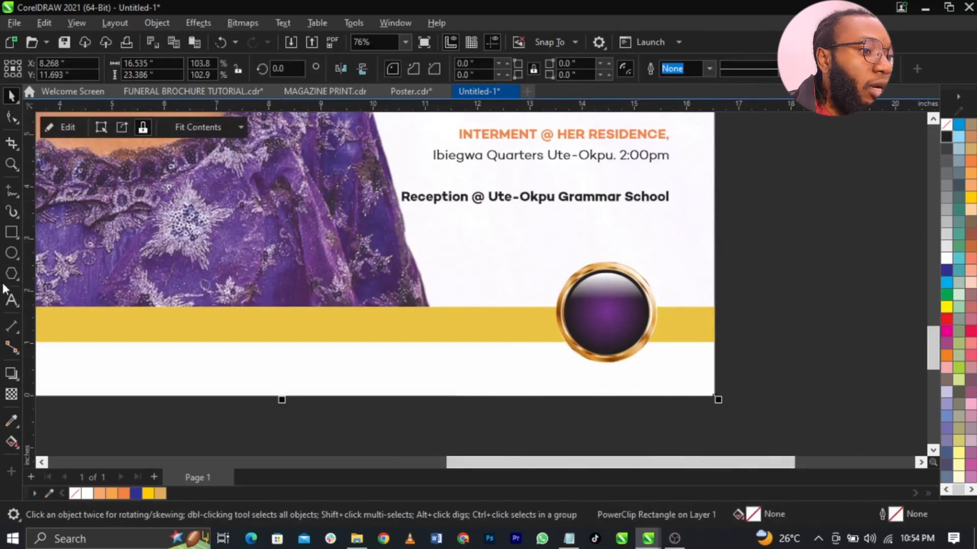
left_click(18, 308)
left_click(51, 300)
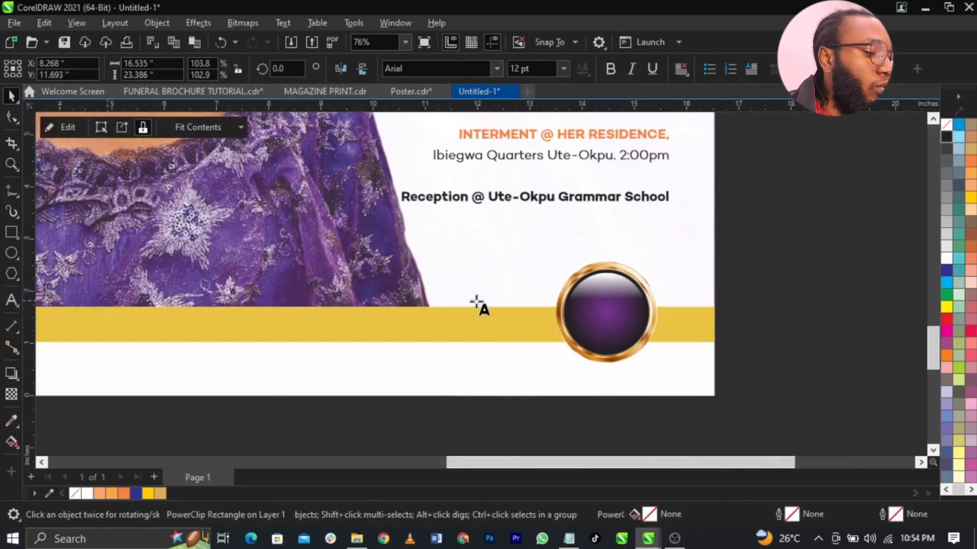
scroll(488, 287, "up", 3)
left_click(473, 280)
type("66")
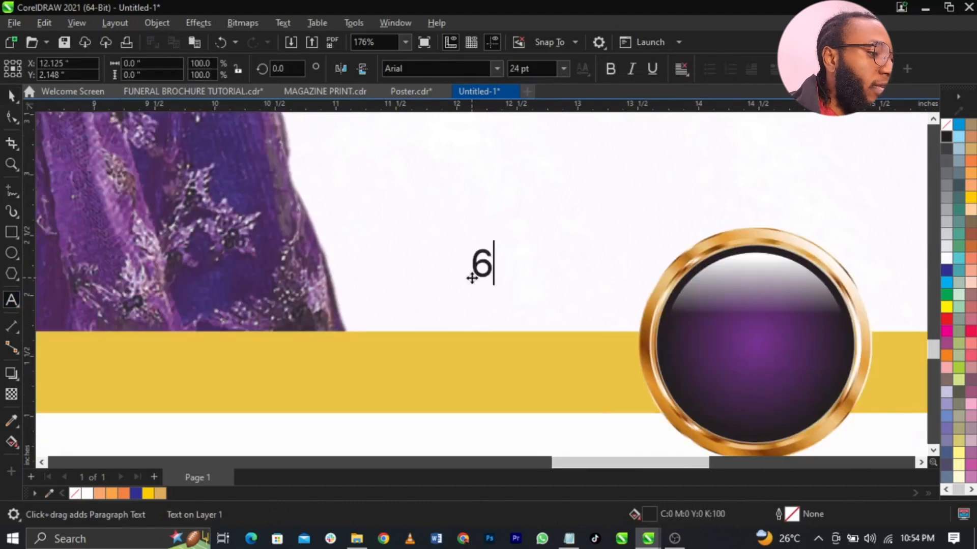
key("ctrl+space")
- Set the 66 text to bold Campton ExtraBold
left_click(613, 73)
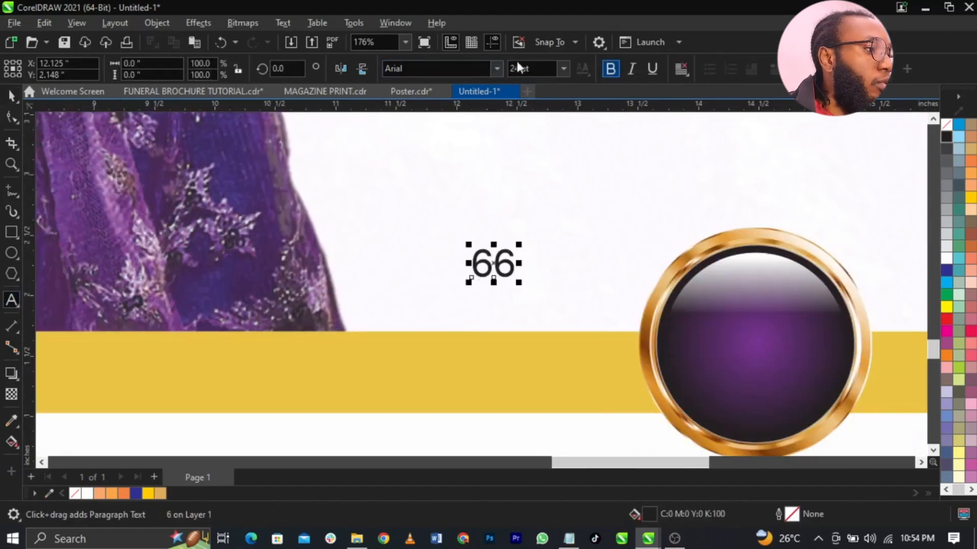
left_click(497, 71)
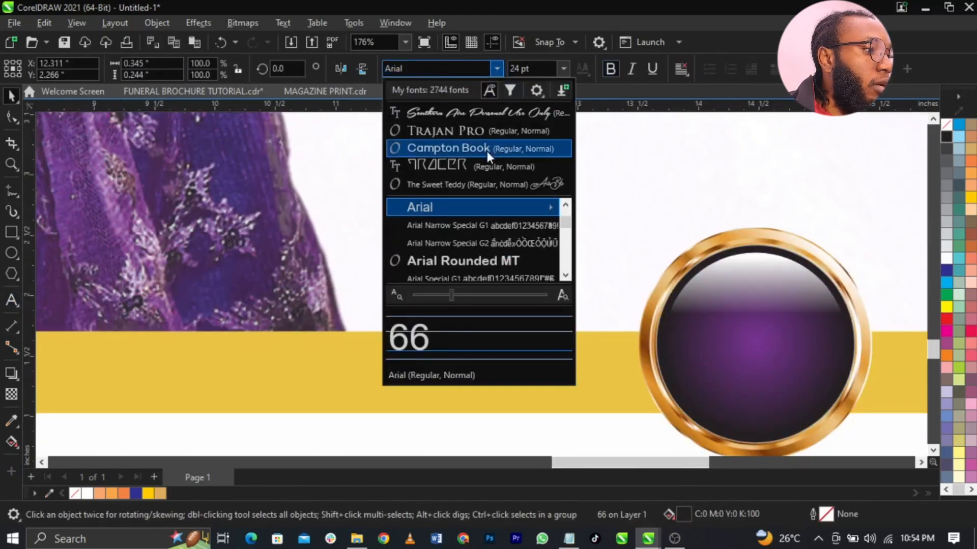
left_click(487, 151)
left_click(495, 69)
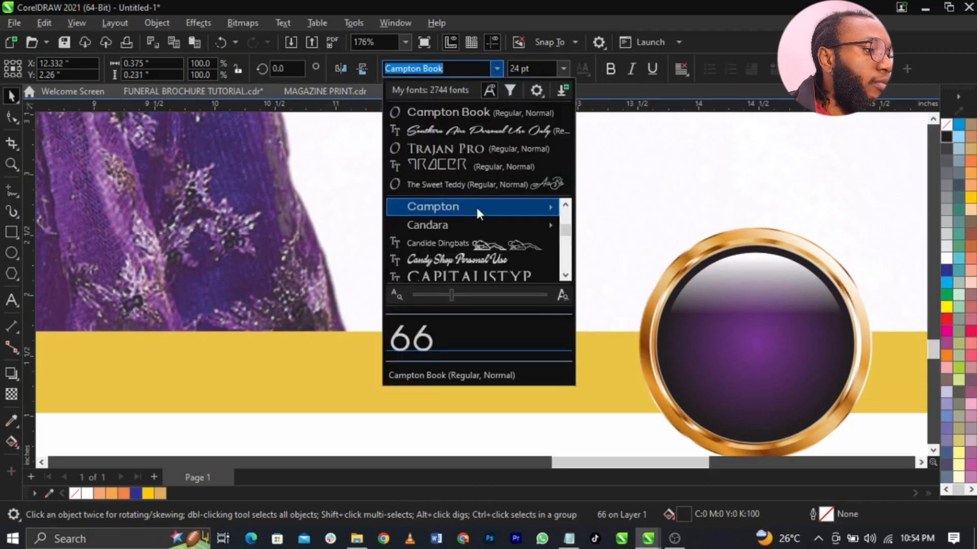
mouse_move(484, 208)
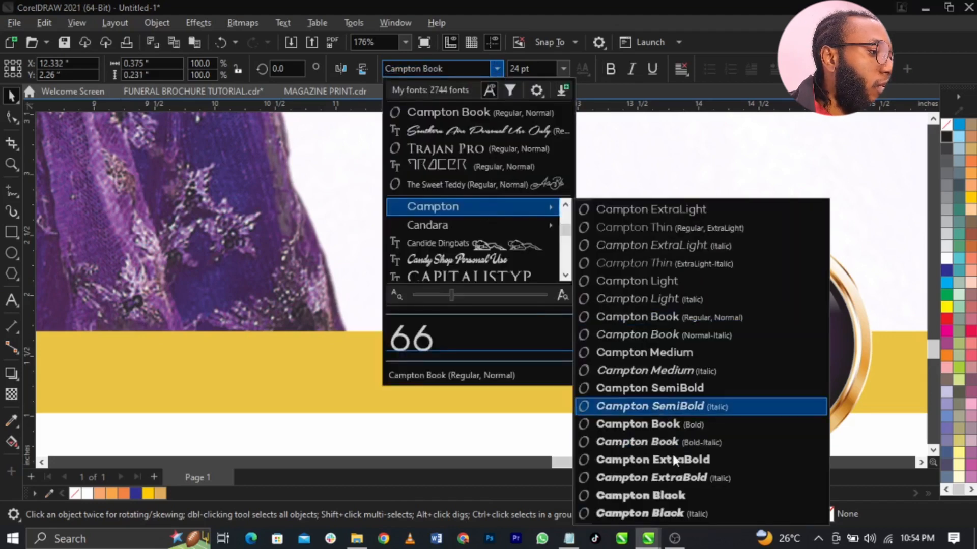
left_click(670, 460)
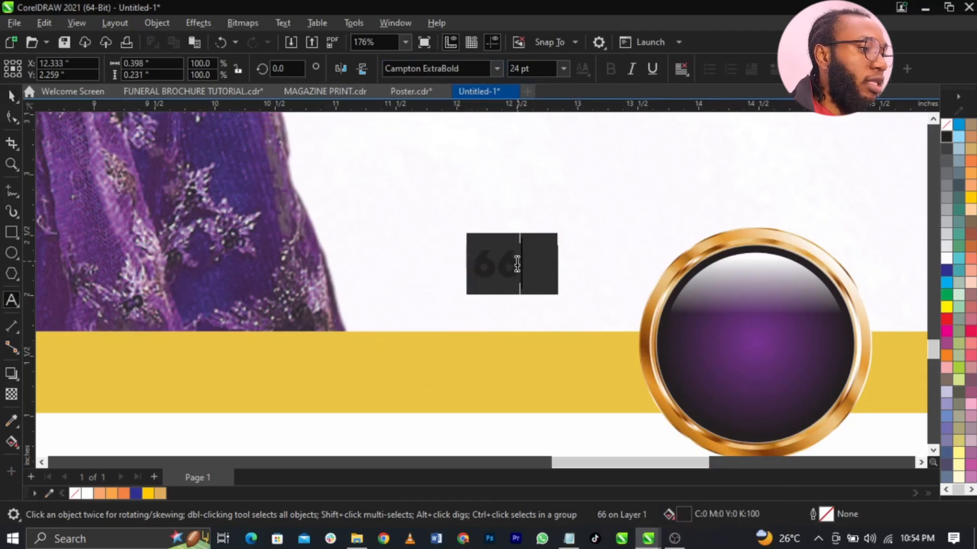
left_click(12, 97)
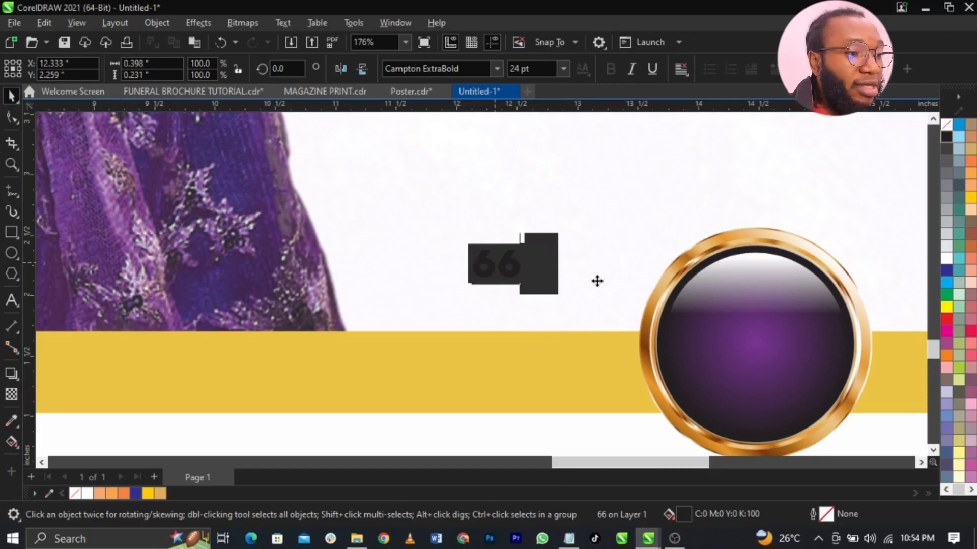
- Centre the 66 on the purple circle, enlarge it about 2.6x, and duplicate it above as 'AGED'
key("ctrl+z")
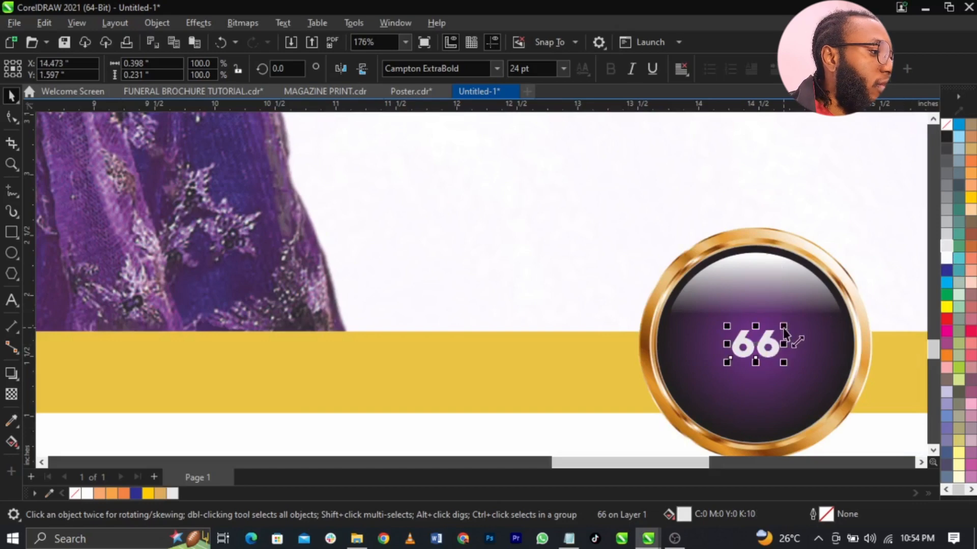
left_click_drag(819, 309, 794, 263)
right_click(794, 262)
double_click(793, 262)
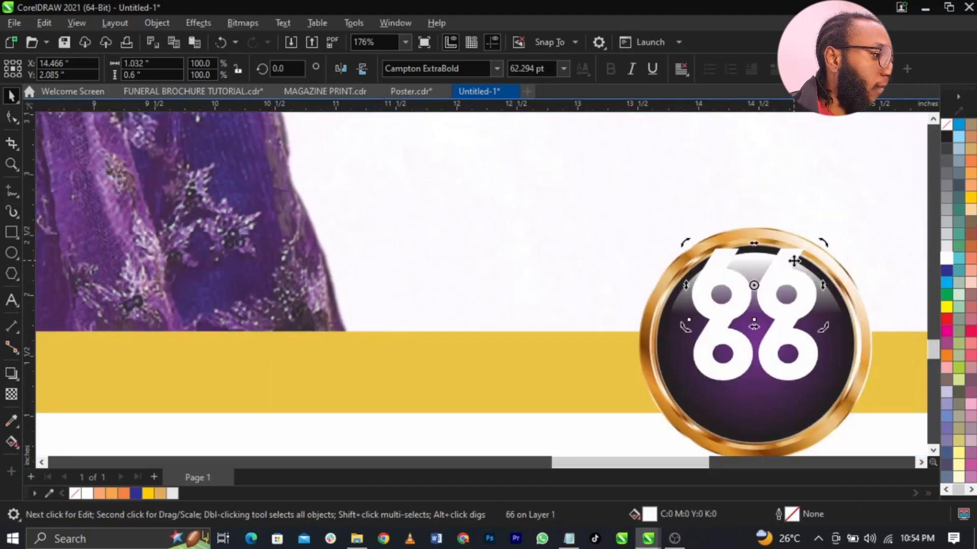
type("AGED")
scroll(794, 262, "right", 2)
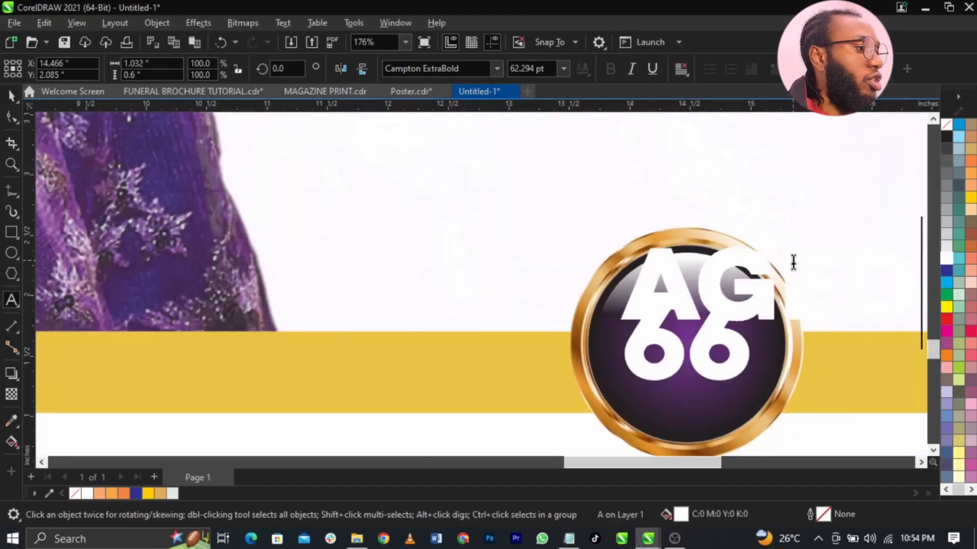
key("ctrl+space")
- Shrink AGED to fit above the 66, then add a 'YEARS' copy centred below it
left_click_drag(625, 329, 701, 395)
right_click(700, 395)
double_click(701, 395)
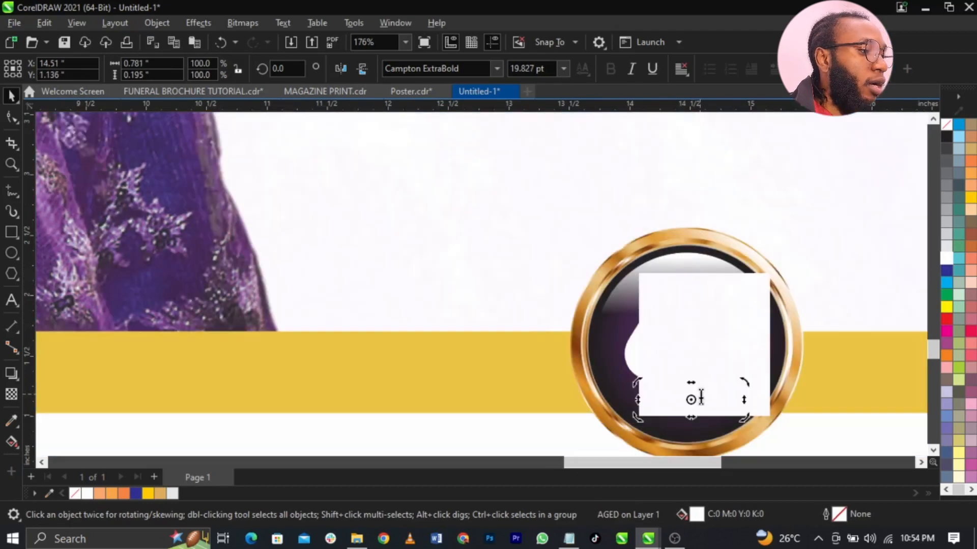
type("YEARS")
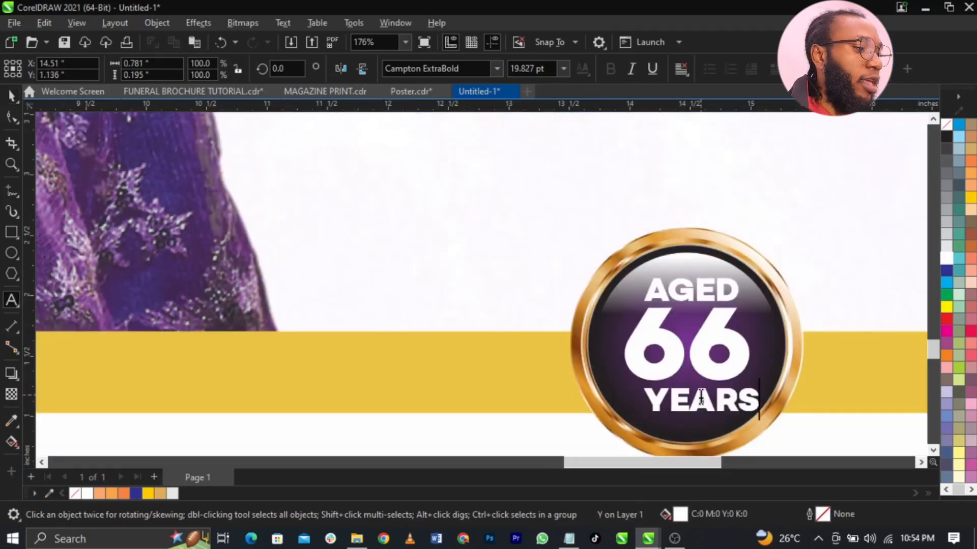
key("ctrl+space")
left_click(725, 374, "shift")
key("c")
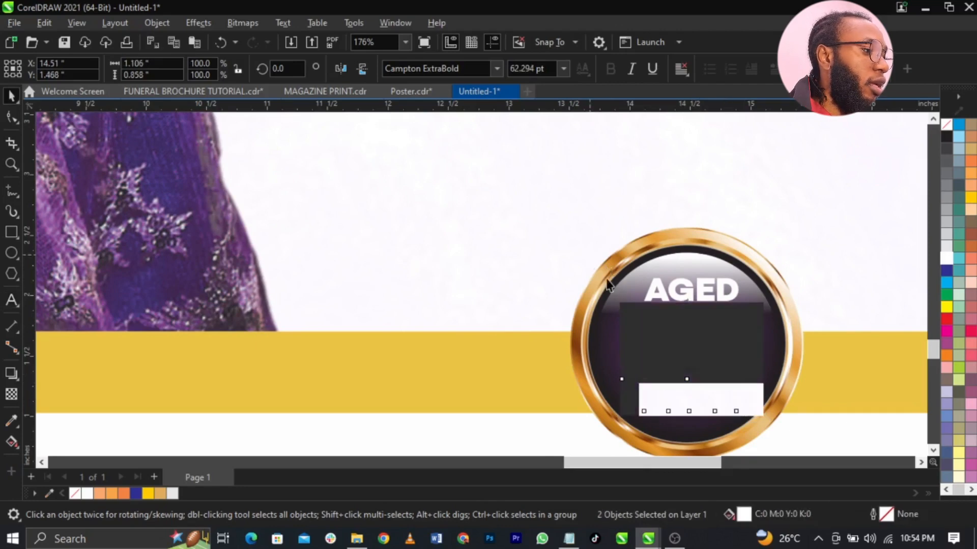
- Scale the AGED, 66 and YEARS stack to fit the circle and group the three lines
left_click_drag(590, 256, 769, 423)
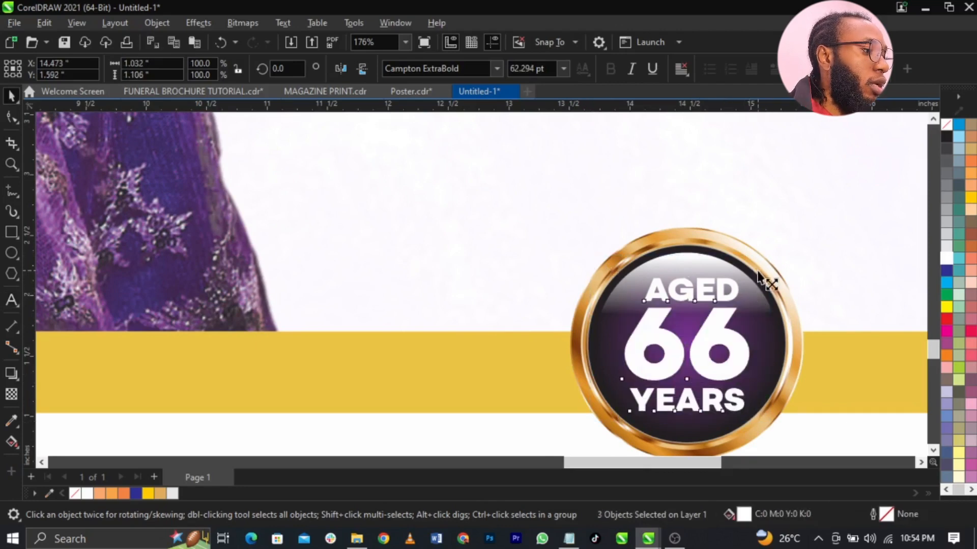
left_click_drag(763, 273, 757, 276)
left_click_drag(762, 319, 763, 320)
key("ctrl+g")
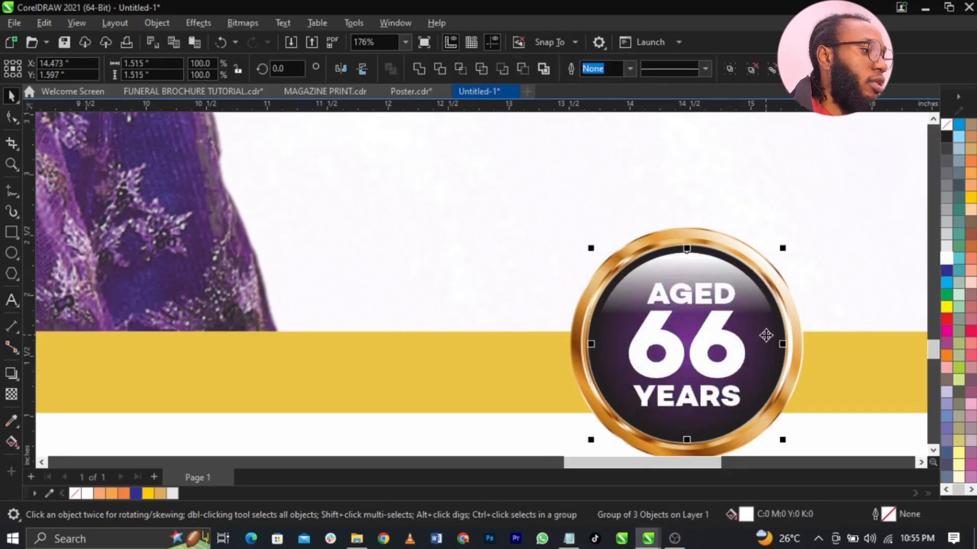
left_click(773, 337, "shift")
key("F4")
- Move the roses to the poster's lower left, enlarge them about 3x, and PowerClip them into the poster background
left_click(835, 373)
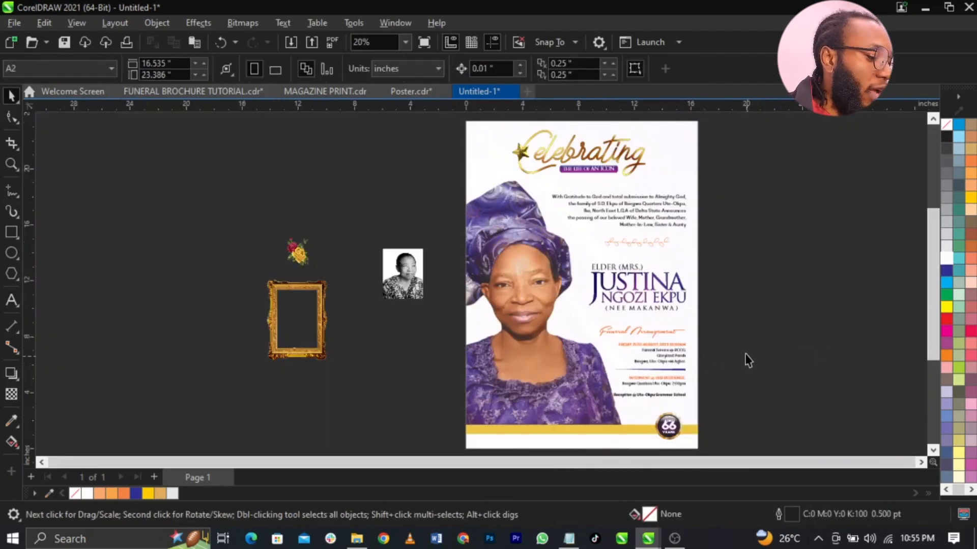
left_click_drag(289, 262, 407, 422)
left_click_drag(444, 387, 504, 336)
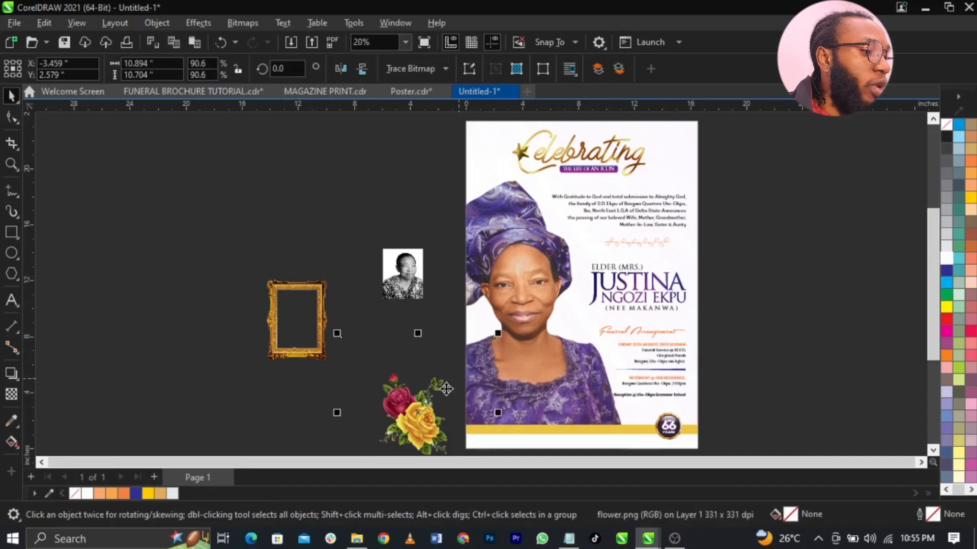
right_click(443, 407)
left_click(557, 311)
left_click(552, 367)
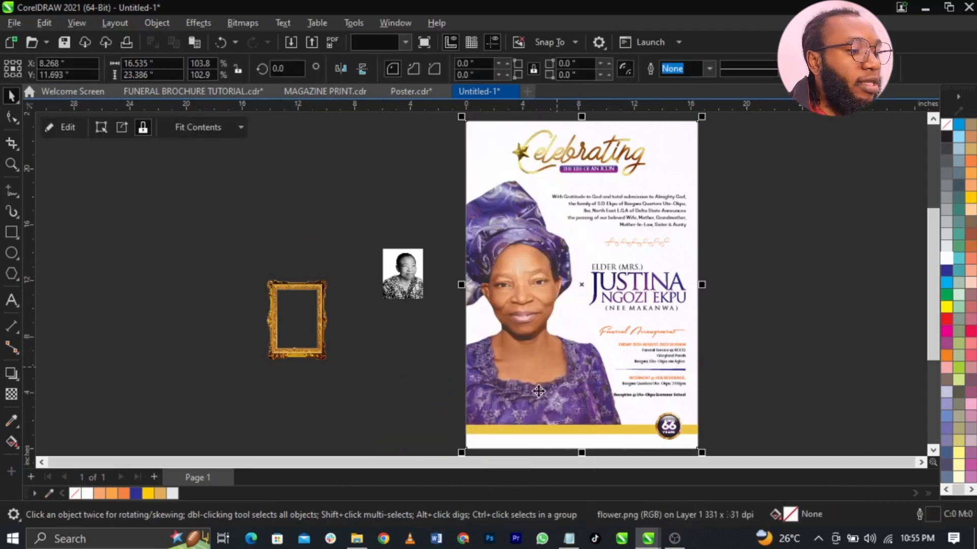
- Inside the PowerClip, size and position the roses over the woman's purple dress
right_click(520, 405)
left_click(566, 105)
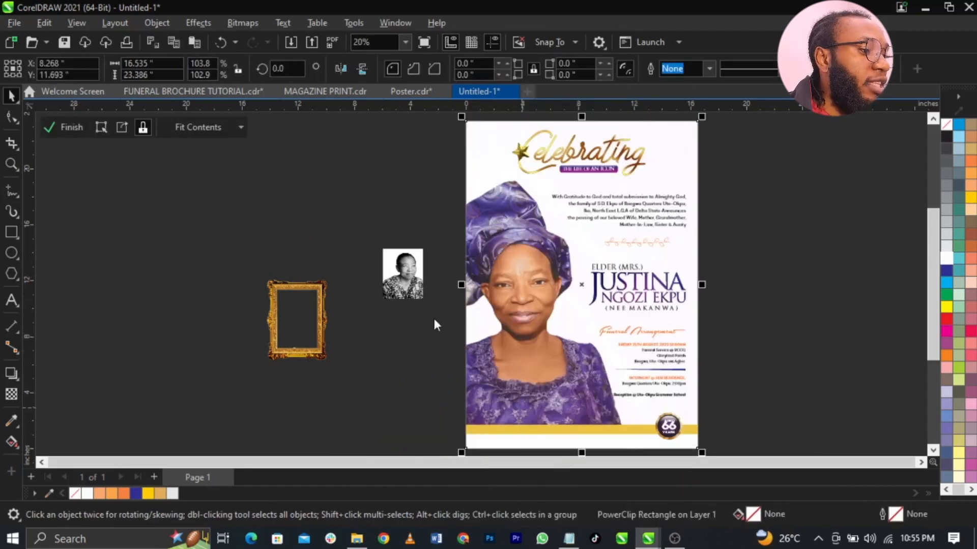
left_click_drag(467, 388, 541, 371)
left_click_drag(573, 315, 504, 383)
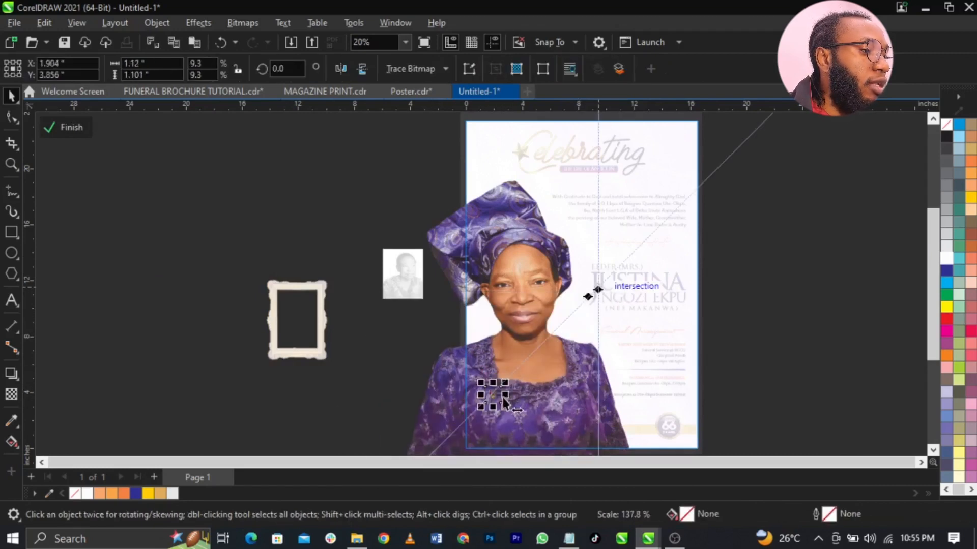
key("ctrl+z")
left_click_drag(572, 315, 622, 268)
left_click_drag(510, 384, 492, 373)
left_click_drag(603, 258, 597, 309)
left_click_drag(490, 391, 514, 381)
left_click_drag(517, 378, 521, 375)
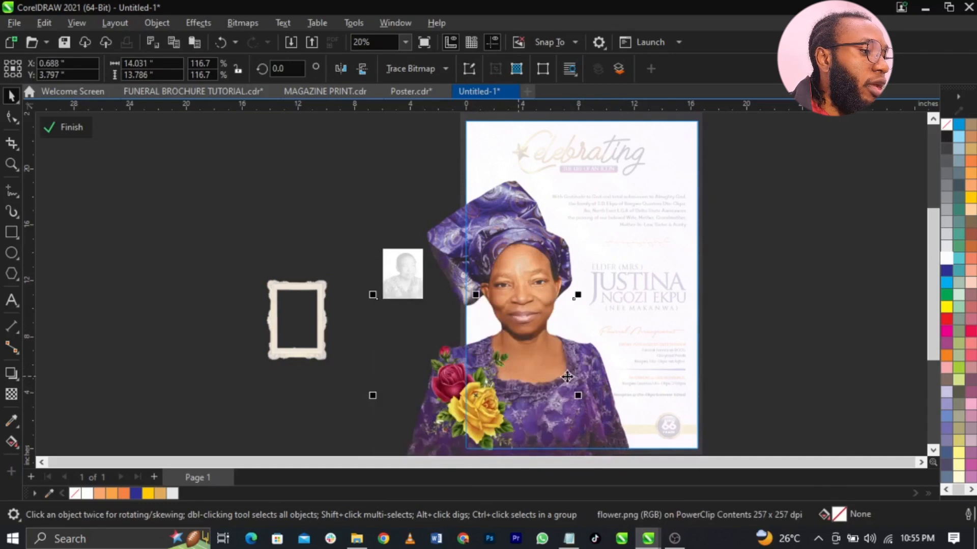
- Finish the PowerClip edit and zoom in on the frame, photo and poster
left_click(776, 367, "ctrl")
left_click(786, 364)
key("F3")
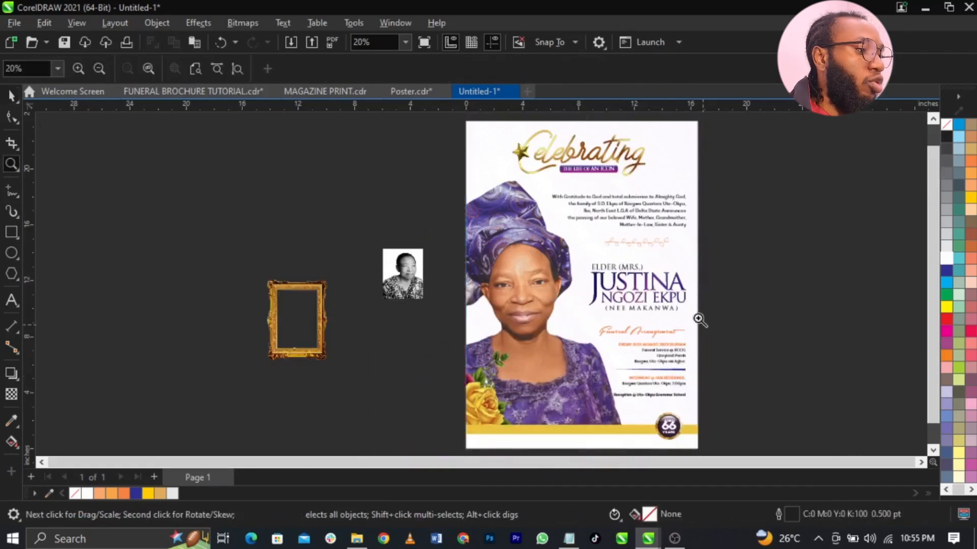
key("F2")
mouse_move(324, 259)
left_mouse_down()
mouse_move(624, 362)
mouse_move(678, 397)
left_mouse_up()
key("space")
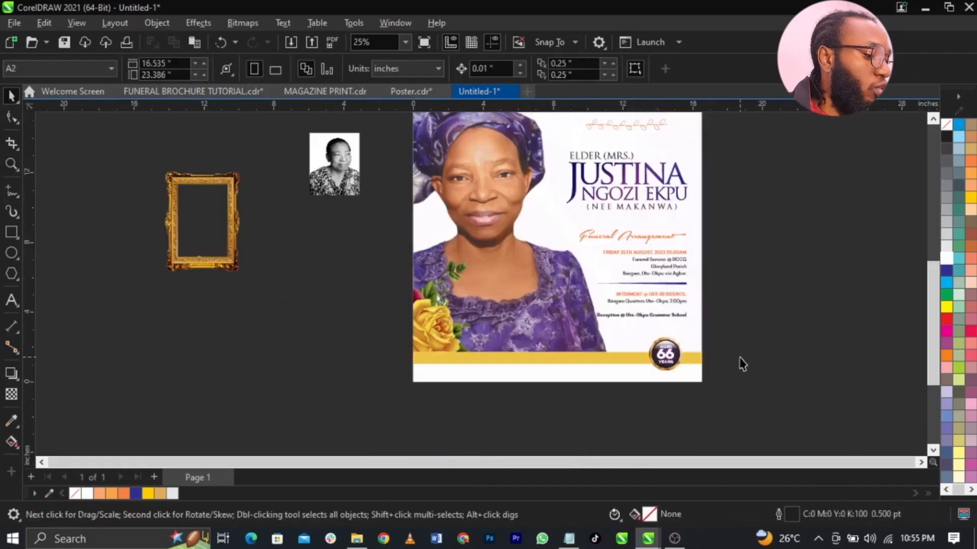
- Copy the closing blessing sentence from Notepad and paste it as text on the gold band
left_click(567, 542)
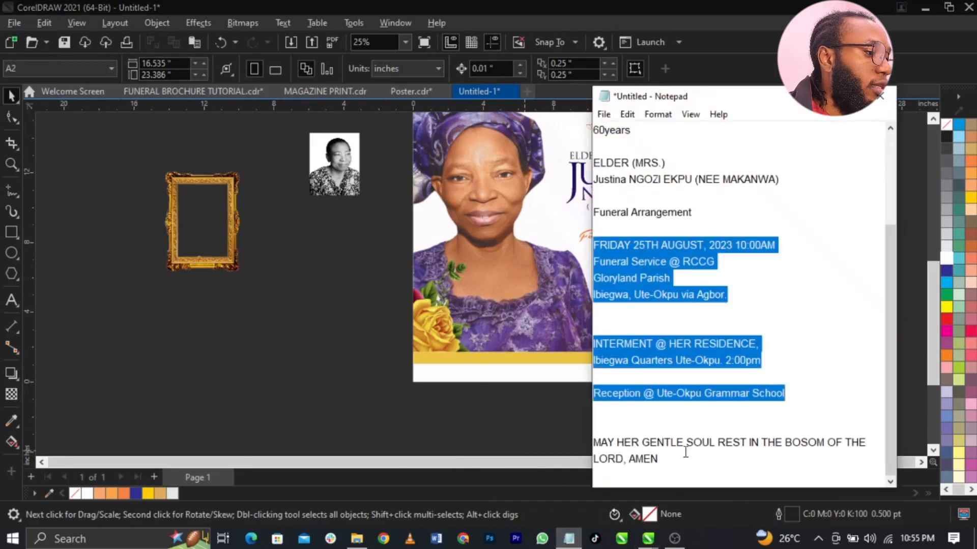
left_click_drag(686, 469, 595, 443)
key("ctrl+c")
left_click(500, 418)
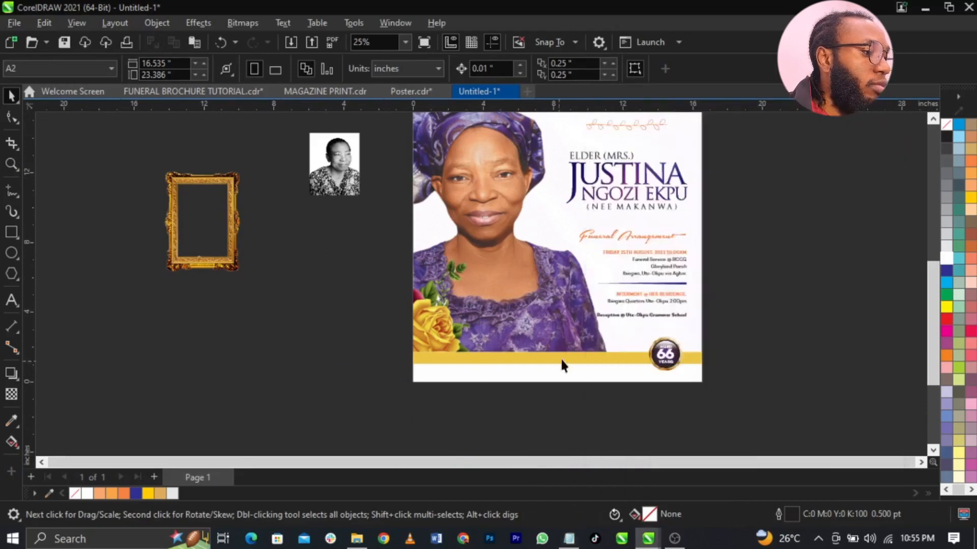
scroll(591, 330, "up", 2)
left_click(11, 301)
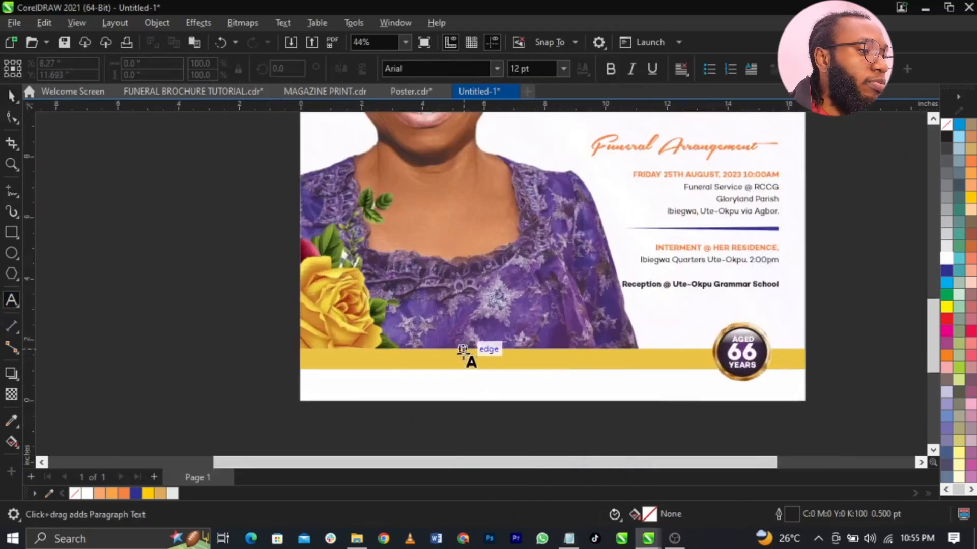
left_click(463, 358)
key("ctrl+v")
- Shrink the blessing line, group the objects around the seal, and place the line beside the seal
key("ctrl+space")
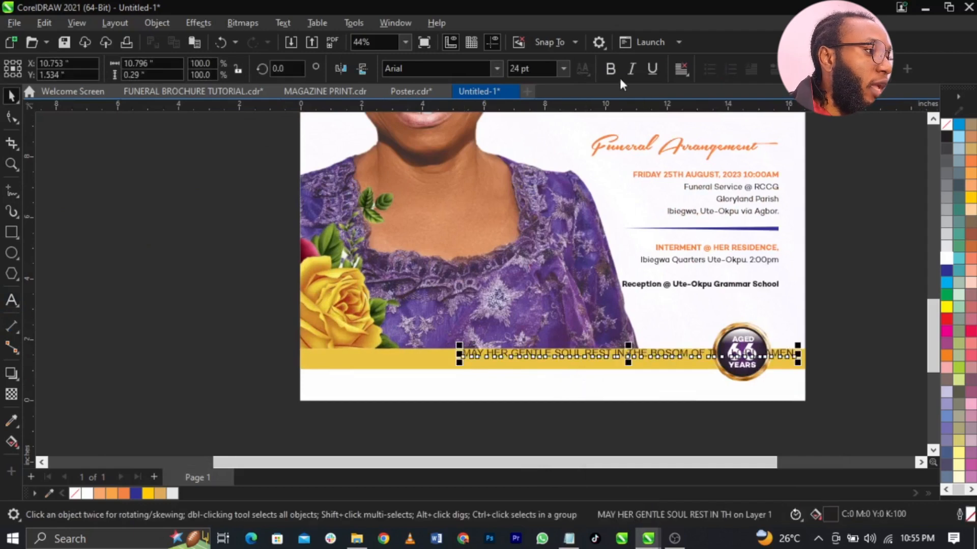
left_click_drag(797, 360, 694, 384)
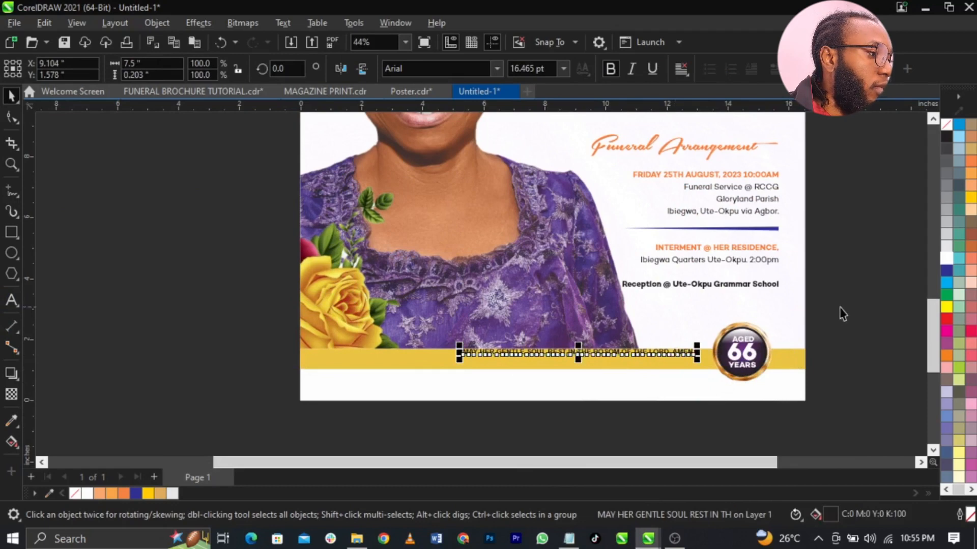
left_click_drag(668, 427, 668, 427)
key("ctrl+g")
left_click(769, 290, "shift")
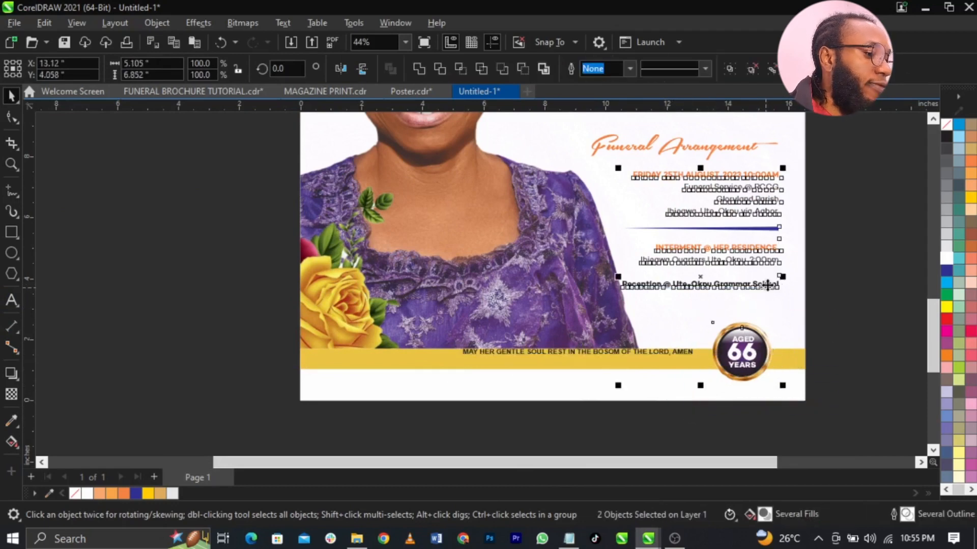
left_click(840, 323)
left_click_drag(686, 349, 710, 361)
- Drag frame.png onto the poster and zoom in on the gold frame
key("F3")
left_click_drag(190, 183, 423, 273)
key("z")
left_click_drag(287, 207, 577, 353)
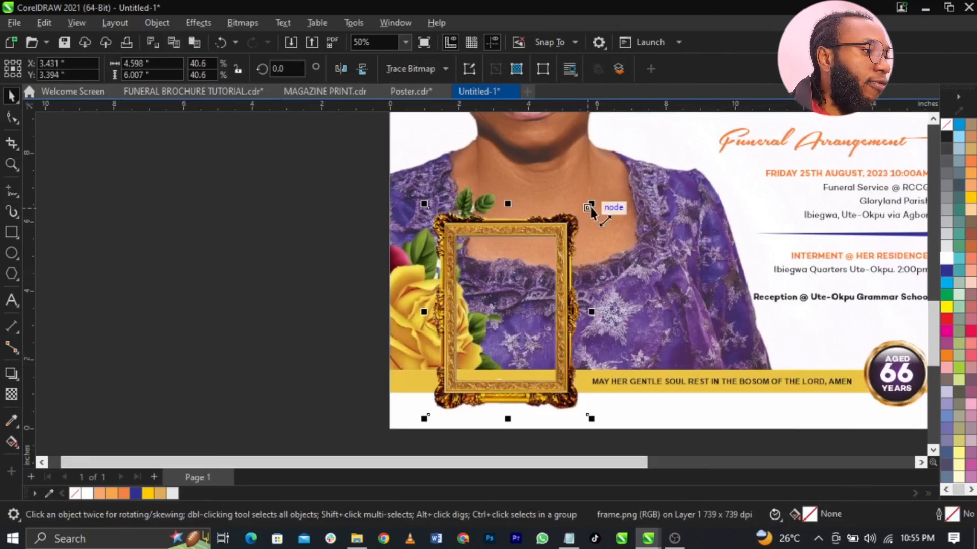
- Shrink the gold frame to about 32.5%, draw a rectangle in its opening, and PowerClip the portrait photo into it
left_click_drag(593, 204, 578, 225)
left_click(11, 233)
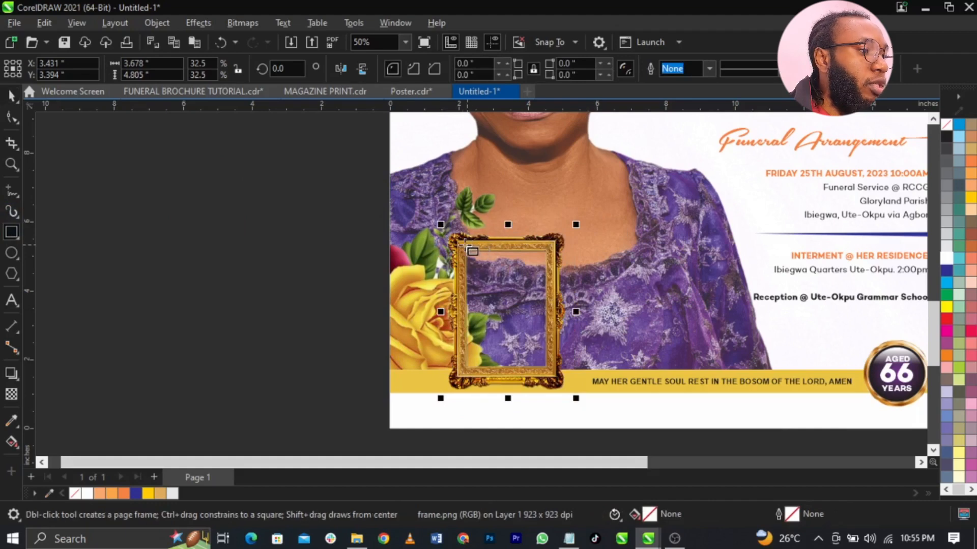
left_click_drag(460, 244, 553, 378)
key("F3")
key("space")
left_click_drag(331, 155, 443, 291)
left_click(485, 334)
- Enlarge and nudge the photo inside the rectangle so it fills the frame opening
scroll(537, 273, "up", 3)
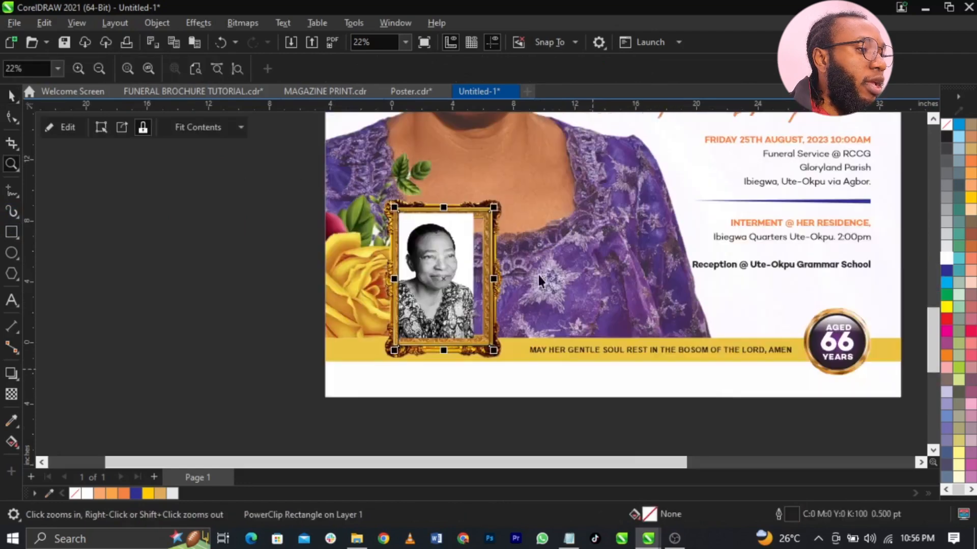
double_click(471, 254)
left_click(471, 255)
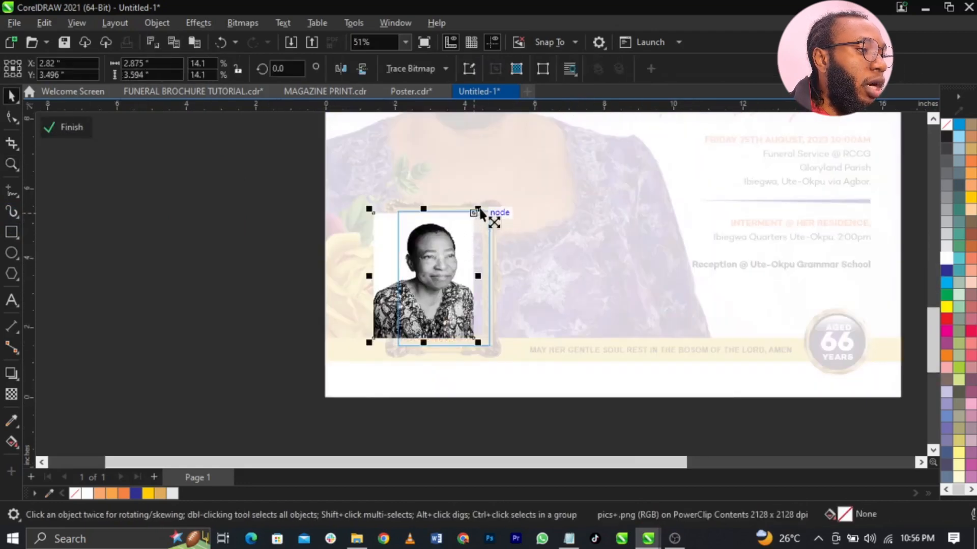
left_click_drag(478, 210, 431, 281)
key("ctrl+z")
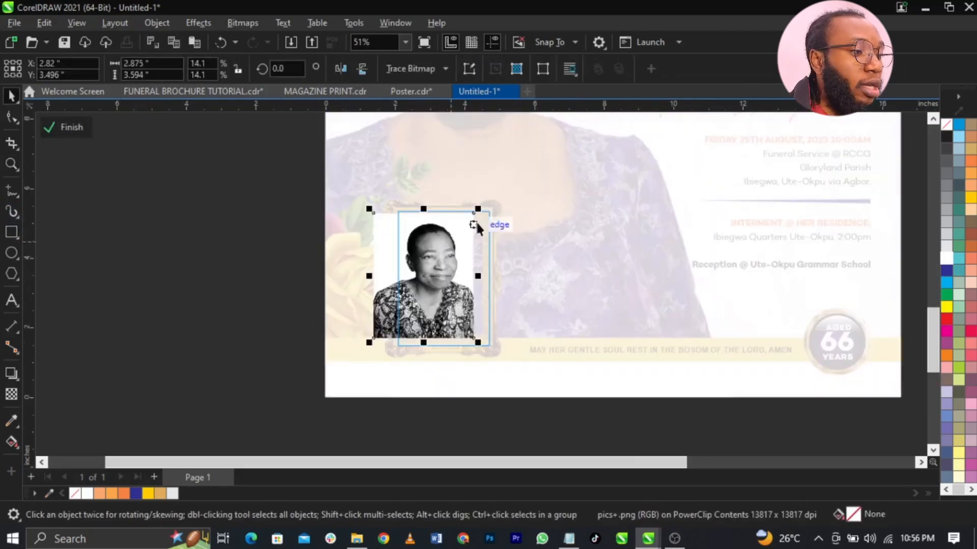
left_click_drag(476, 224, 494, 204)
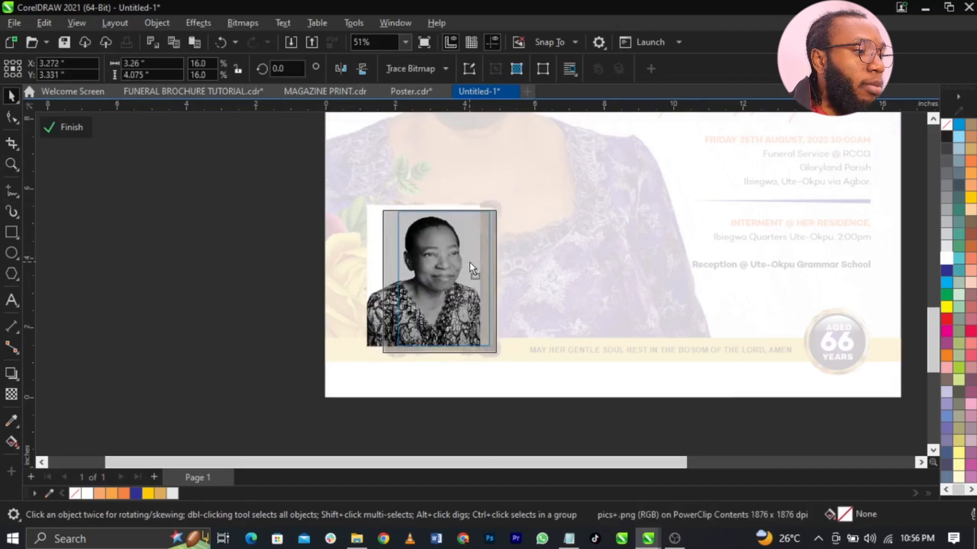
left_click_drag(469, 261, 464, 261)
left_click(213, 270, "ctrl")
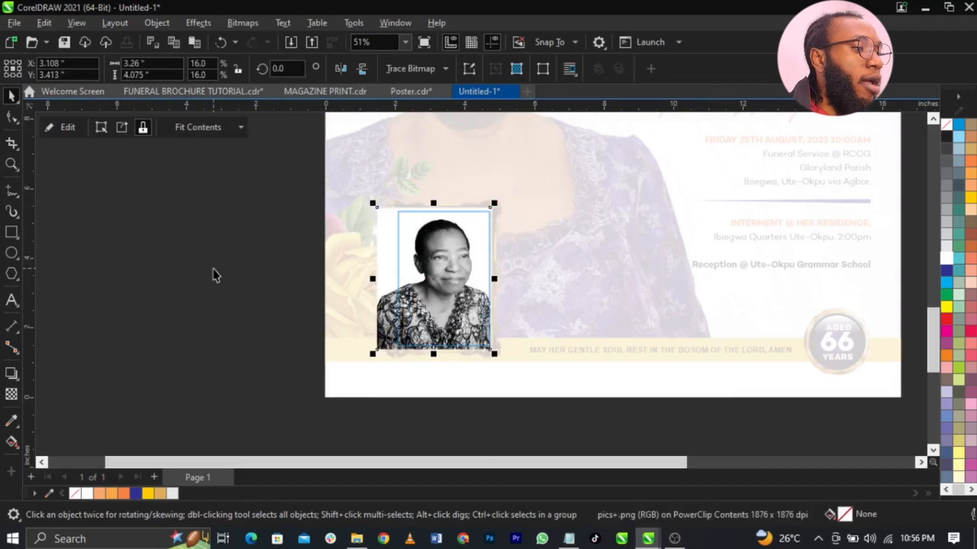
- Remove the photo rectangle's outline and select the gold frame
right_click(947, 127)
left_click(940, 135)
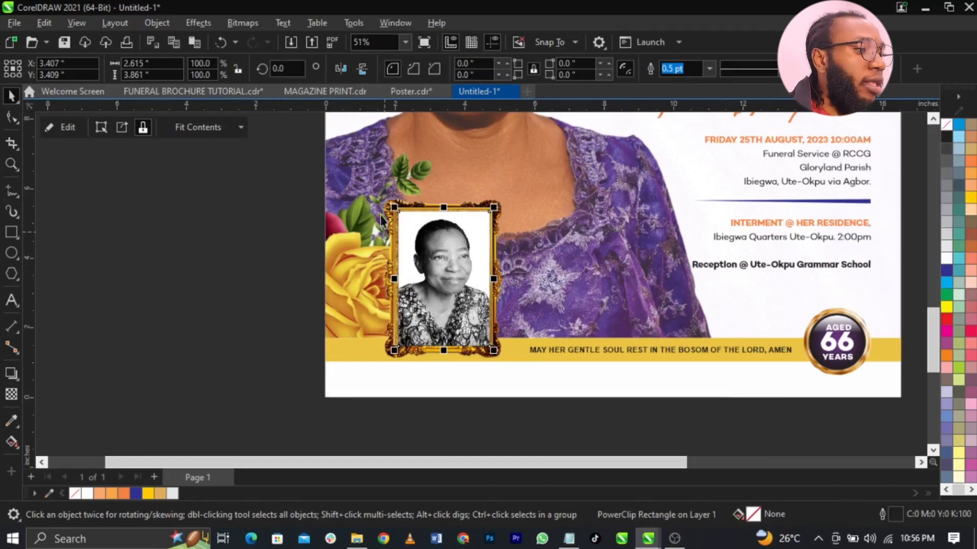
left_click(373, 189)
left_click(394, 205)
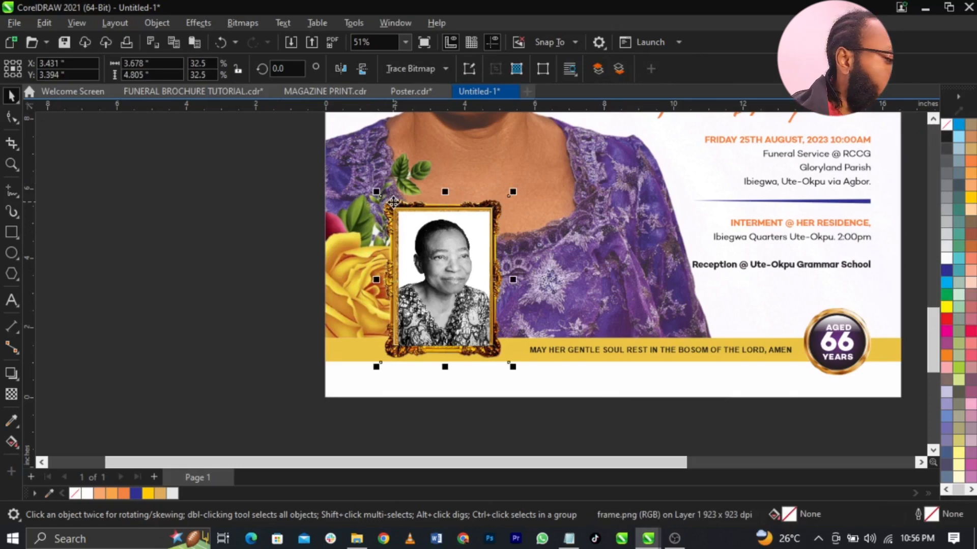
- Bring the gold frame in front of the photo, then tilt the pair about 17° and move it lower right
key("shift+Page_Up")
left_click_drag(221, 163, 368, 295)
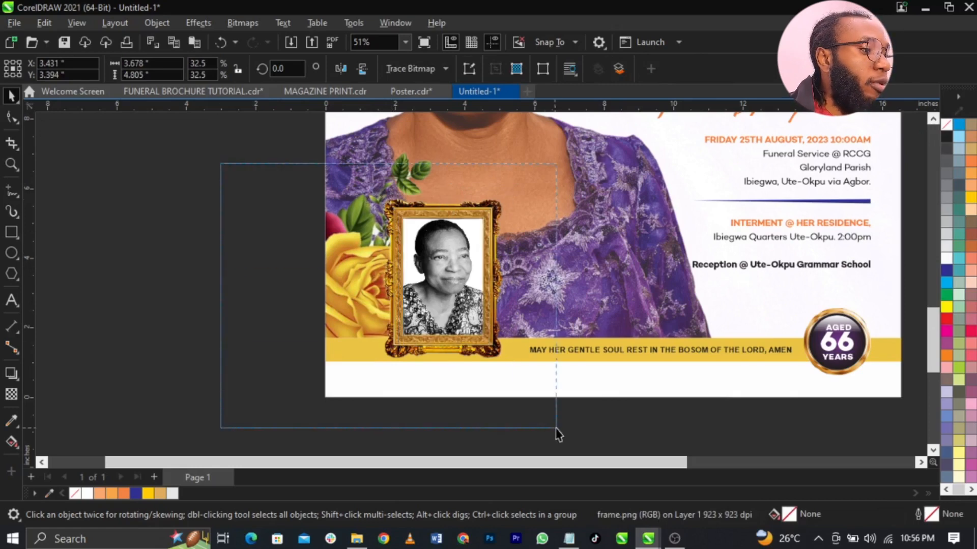
left_click_drag(556, 429, 556, 429)
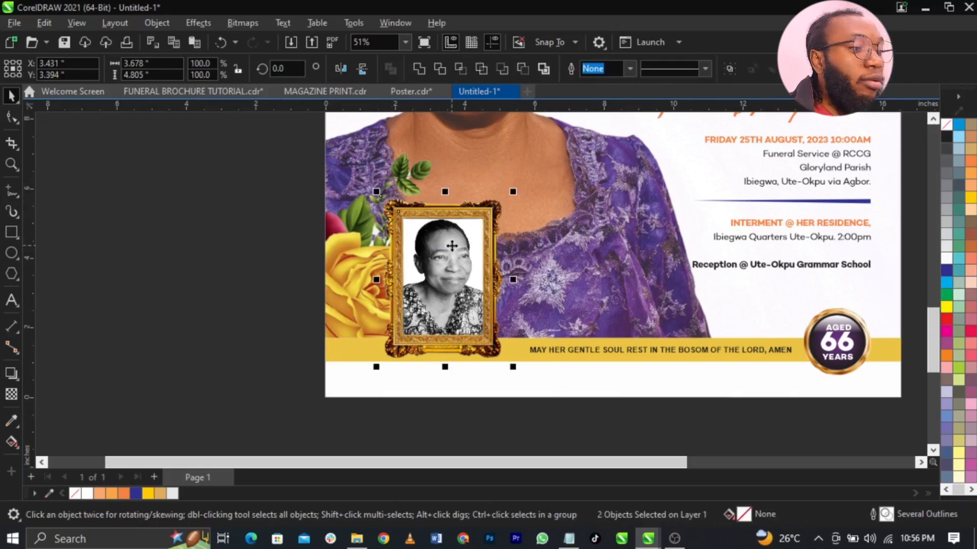
left_click(452, 246)
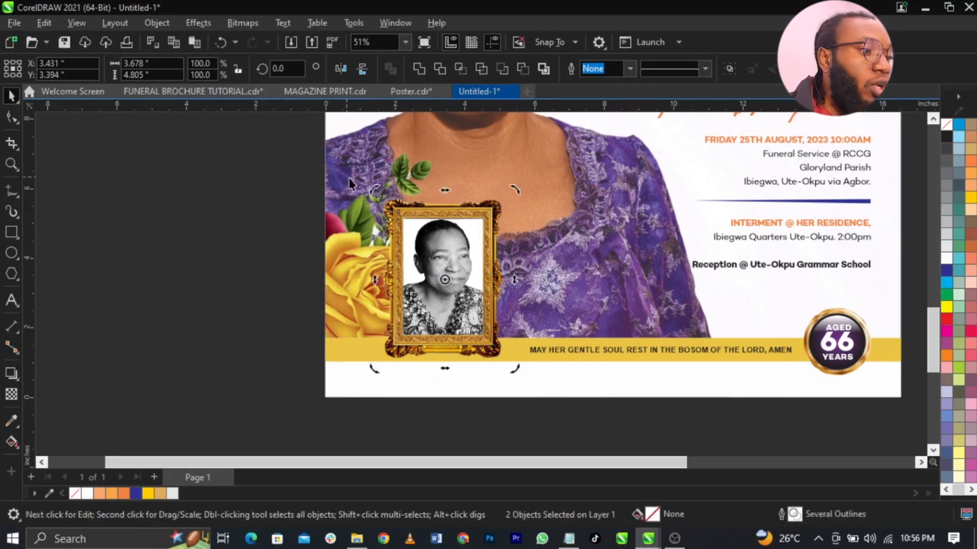
left_click_drag(376, 195, 378, 237)
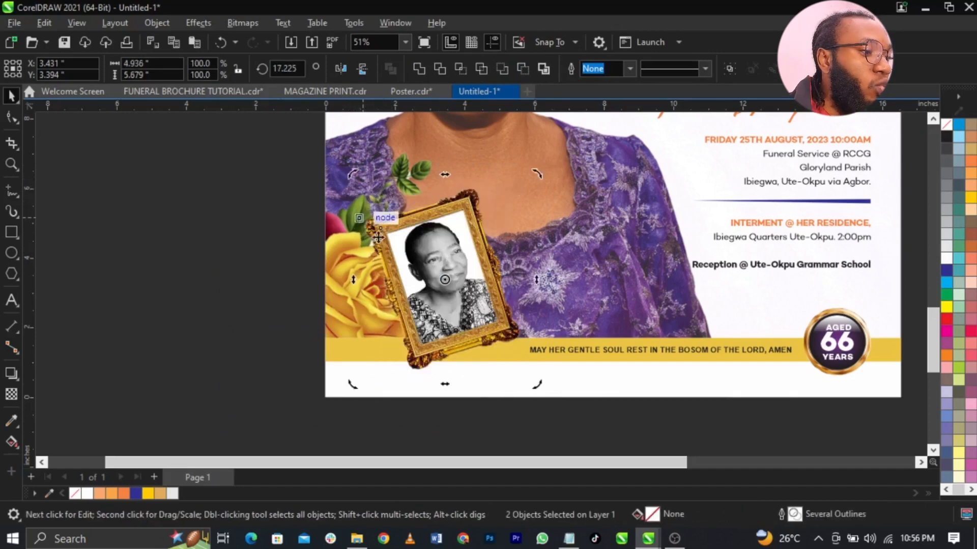
left_click(452, 272)
left_click_drag(452, 272, 514, 300)
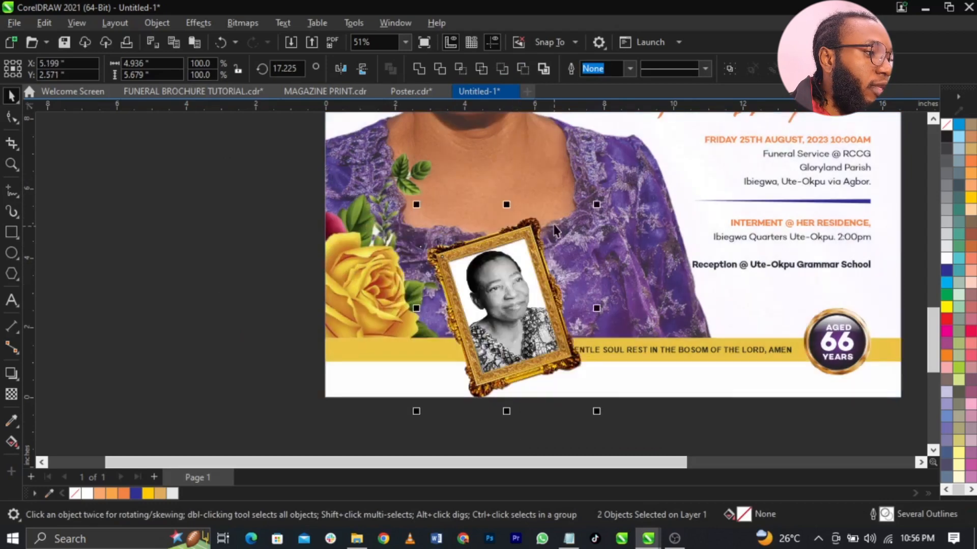
left_click_drag(500, 263, 497, 264)
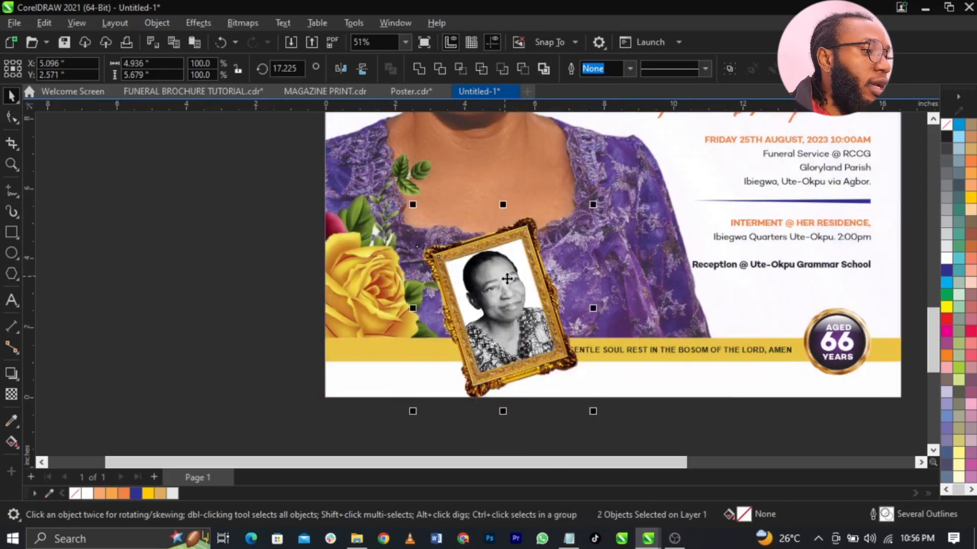
- PowerClip the framed photo into the background portrait, with the frame in front of the gold band
right_click(507, 278)
left_click(563, 333)
left_click(603, 305)
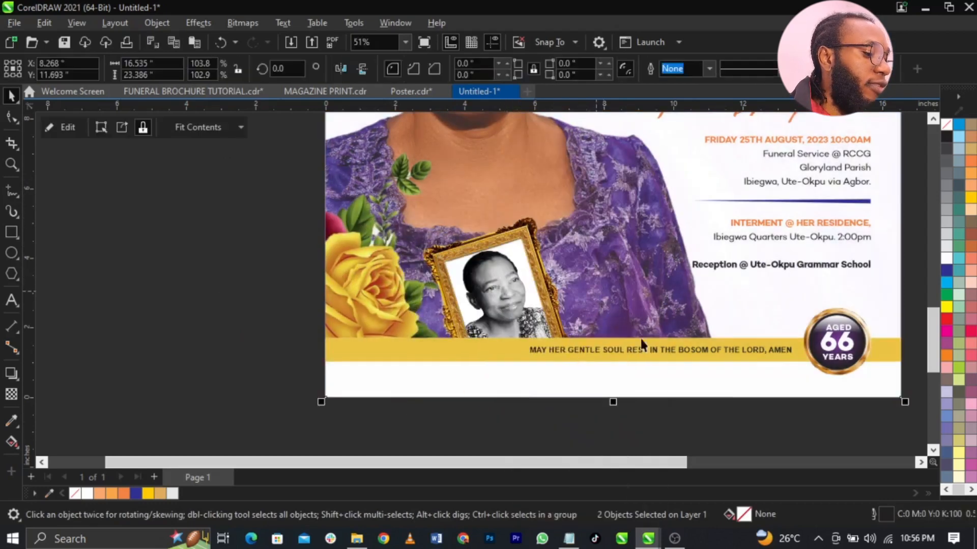
left_click_drag(284, 319, 913, 440)
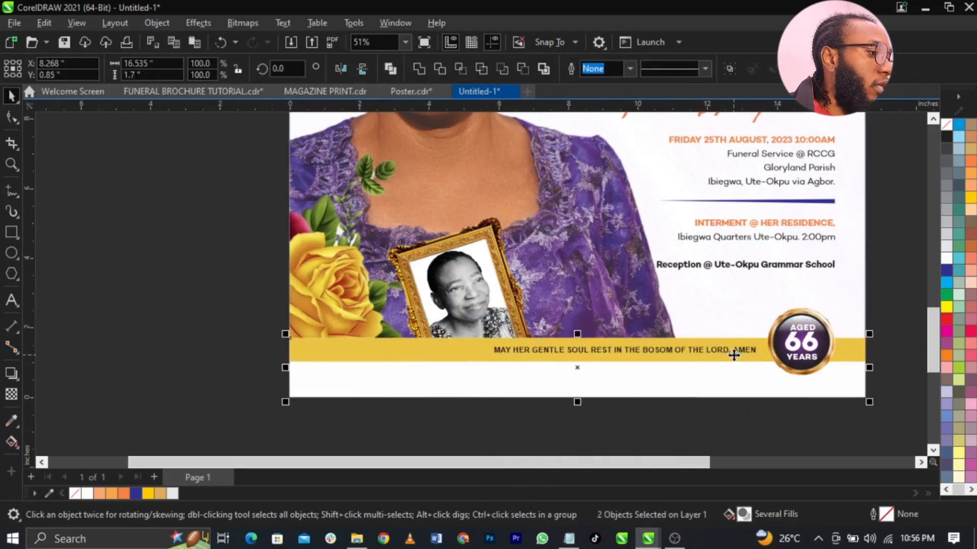
double_click(715, 322)
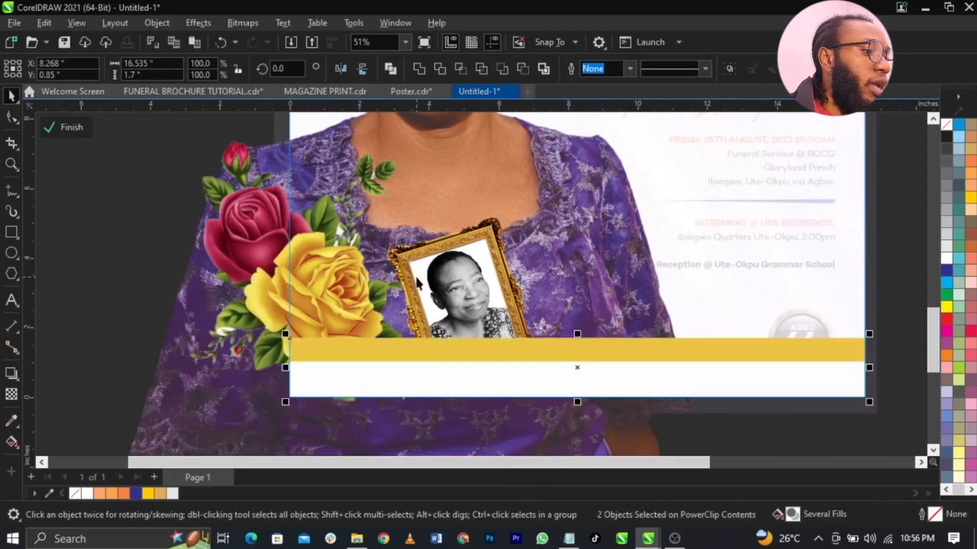
left_click(419, 263)
key("shift+Page_Up")
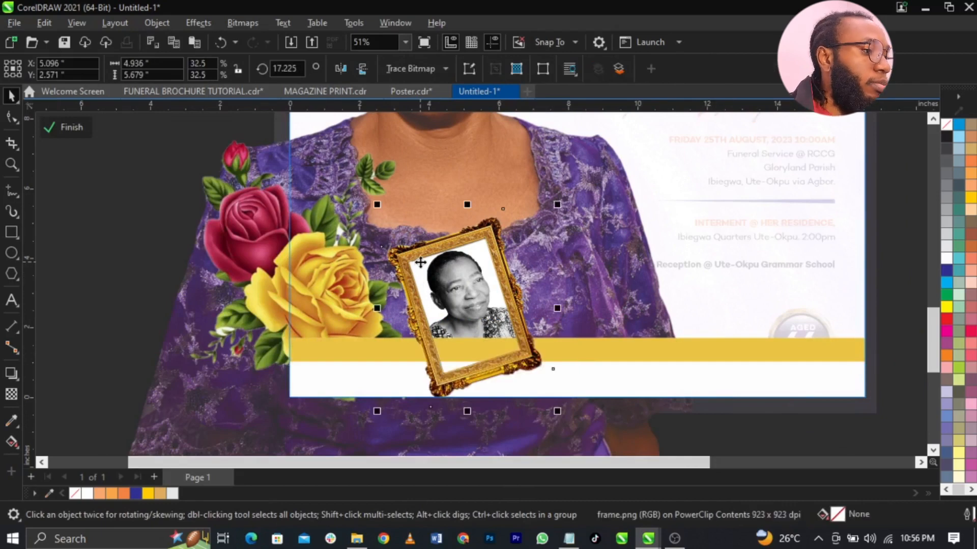
left_click_drag(340, 188, 670, 460)
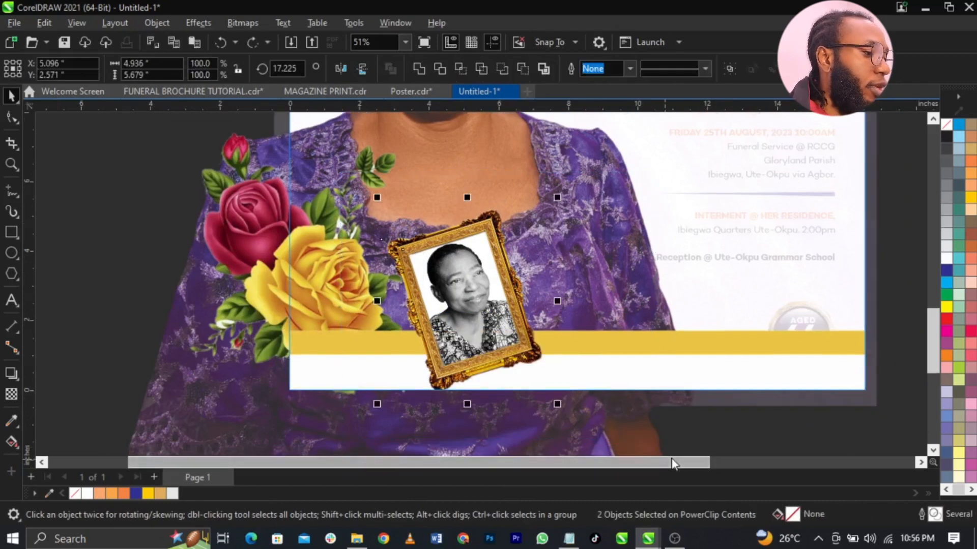
left_click(893, 396, "ctrl")
- Shrink the blessing line to about 12 pt and preview the whole poster full-screen
left_click(890, 396)
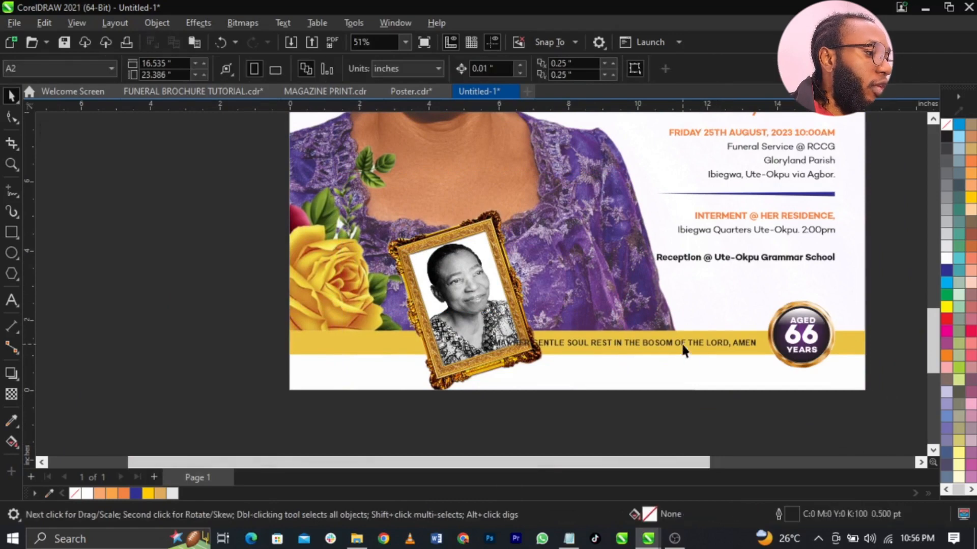
scroll(684, 350, "up", 1)
left_click(676, 343)
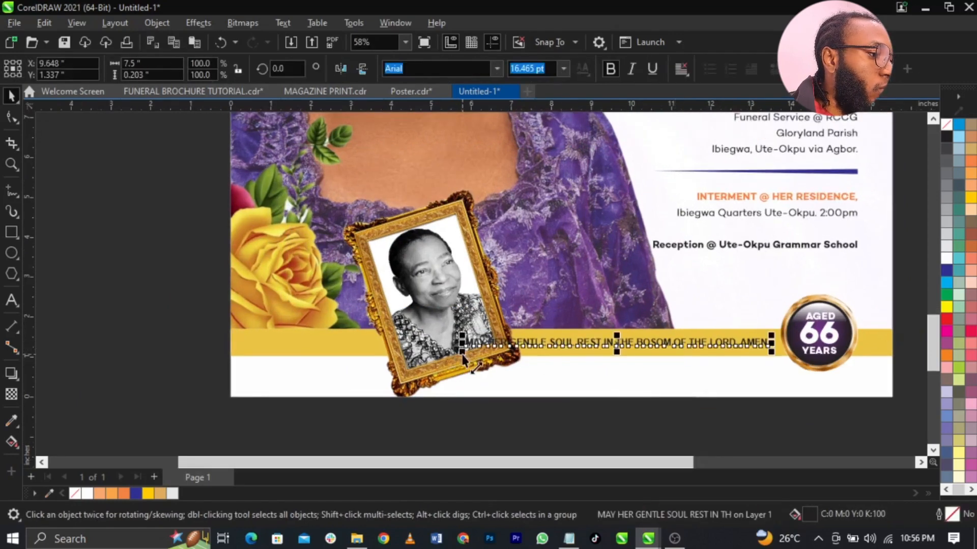
left_click_drag(462, 356, 552, 377)
key("shift+F4")
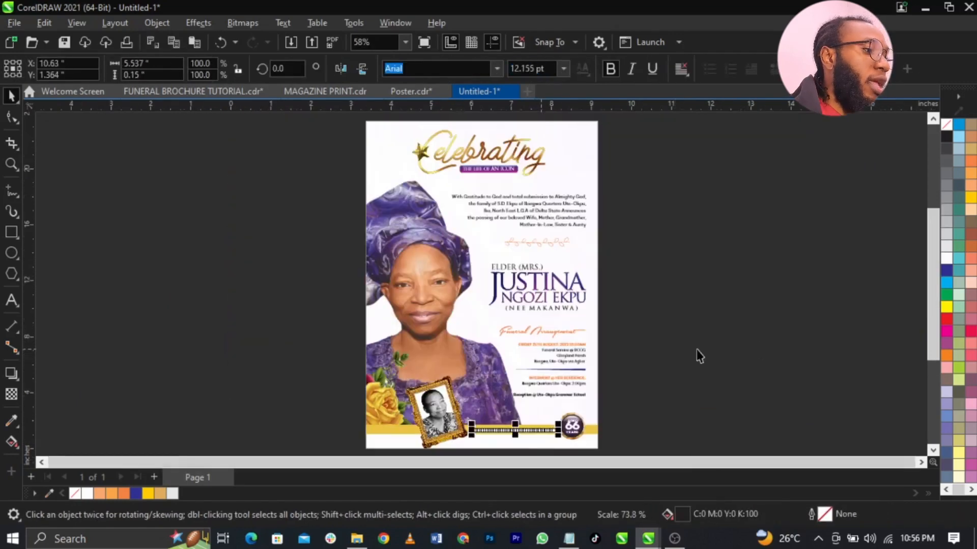
left_click(802, 342)
key("F9")
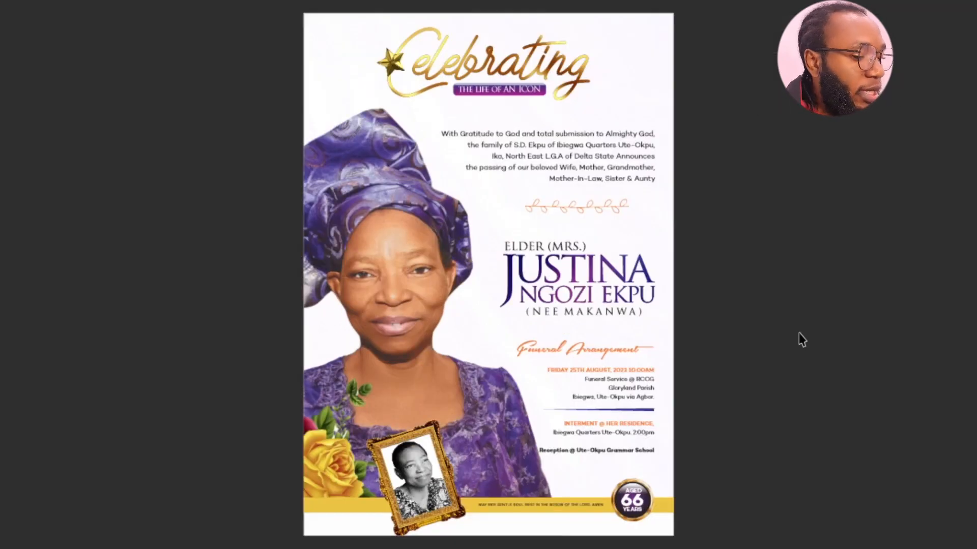